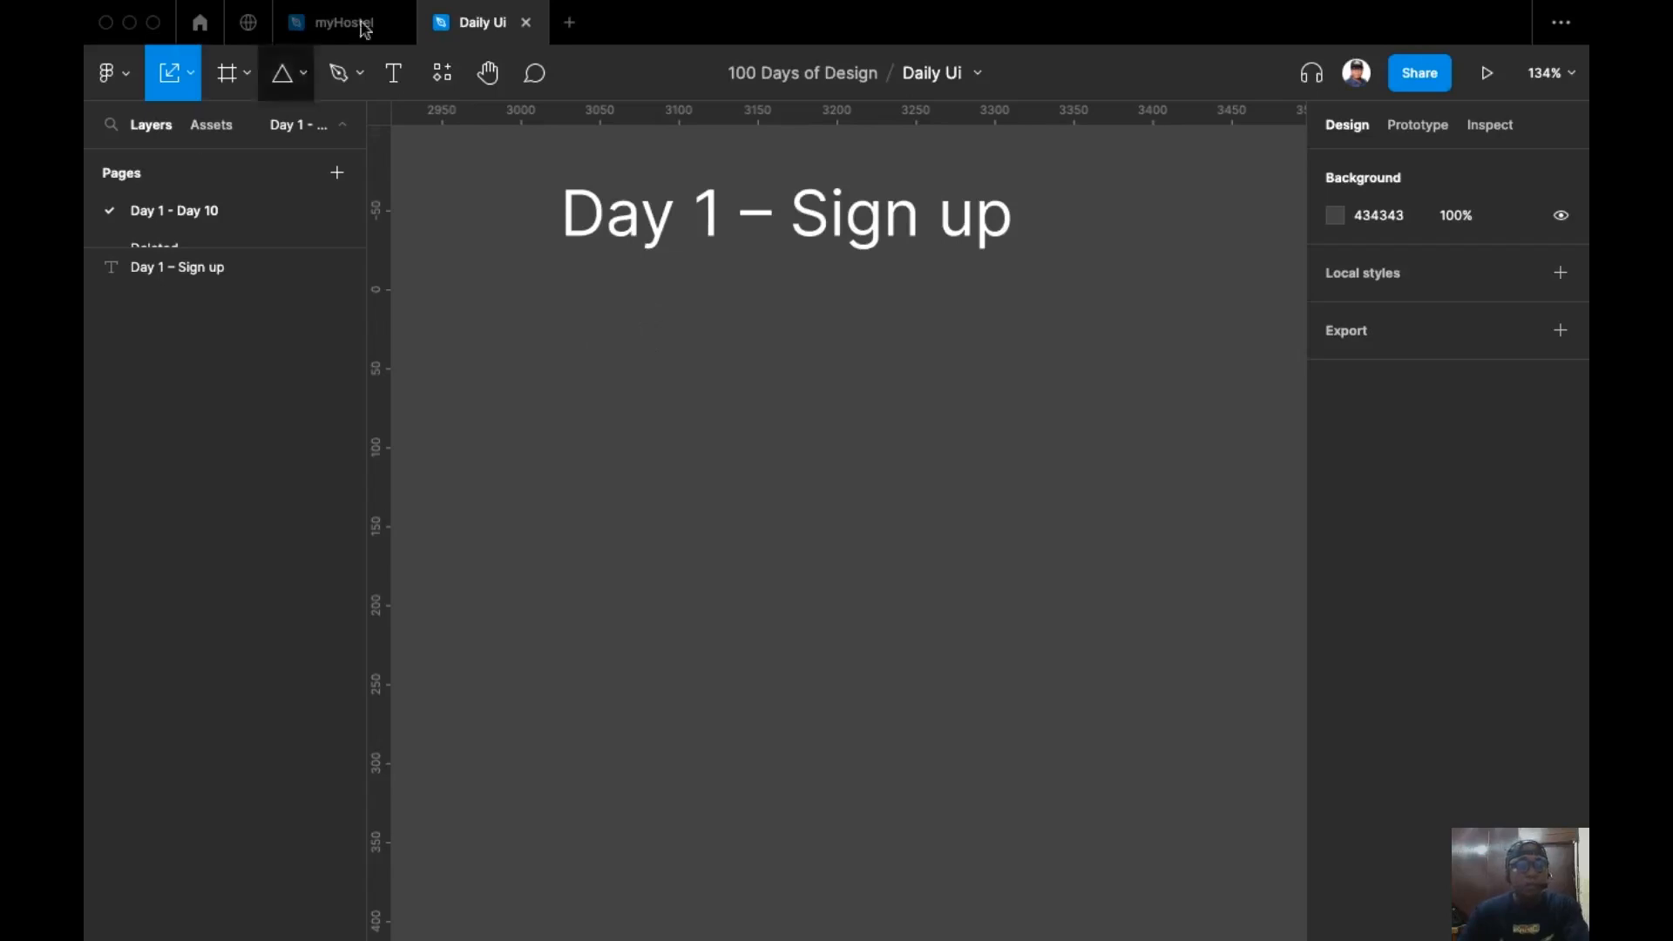
Step: Create an iPhone 13 Pro Max frame and place it directly below the "Day 1 – Sign up" title, aligned with its start
{"action": "key", "text": "f"}
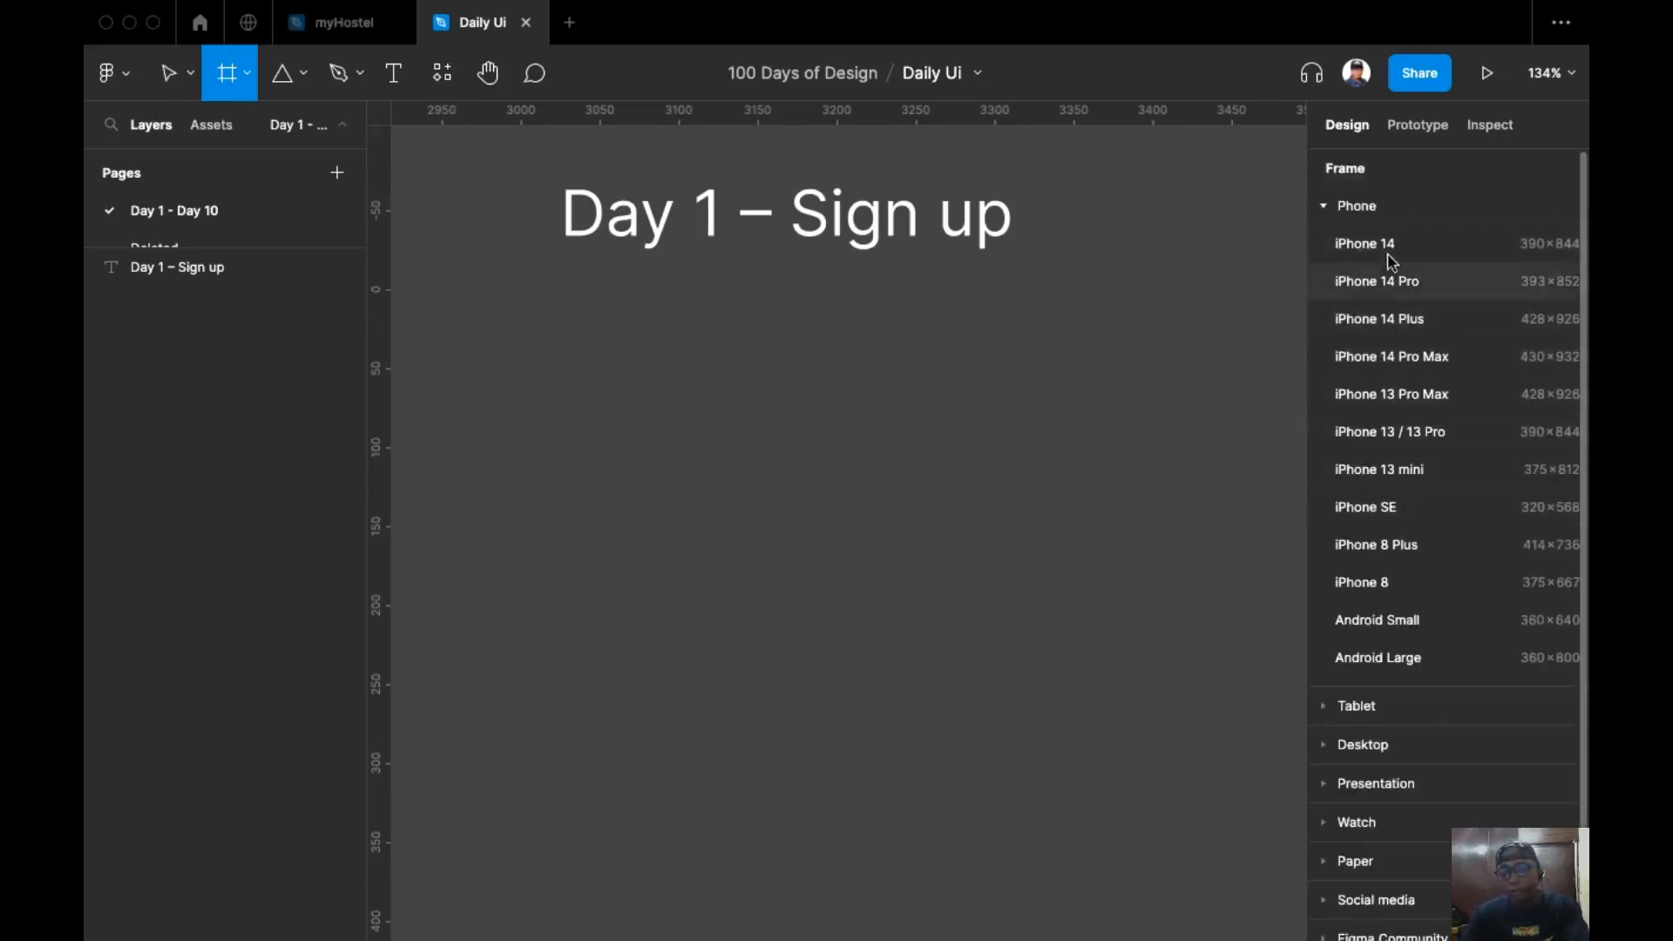
{"action": "left_click", "coordinate": [1451, 403]}
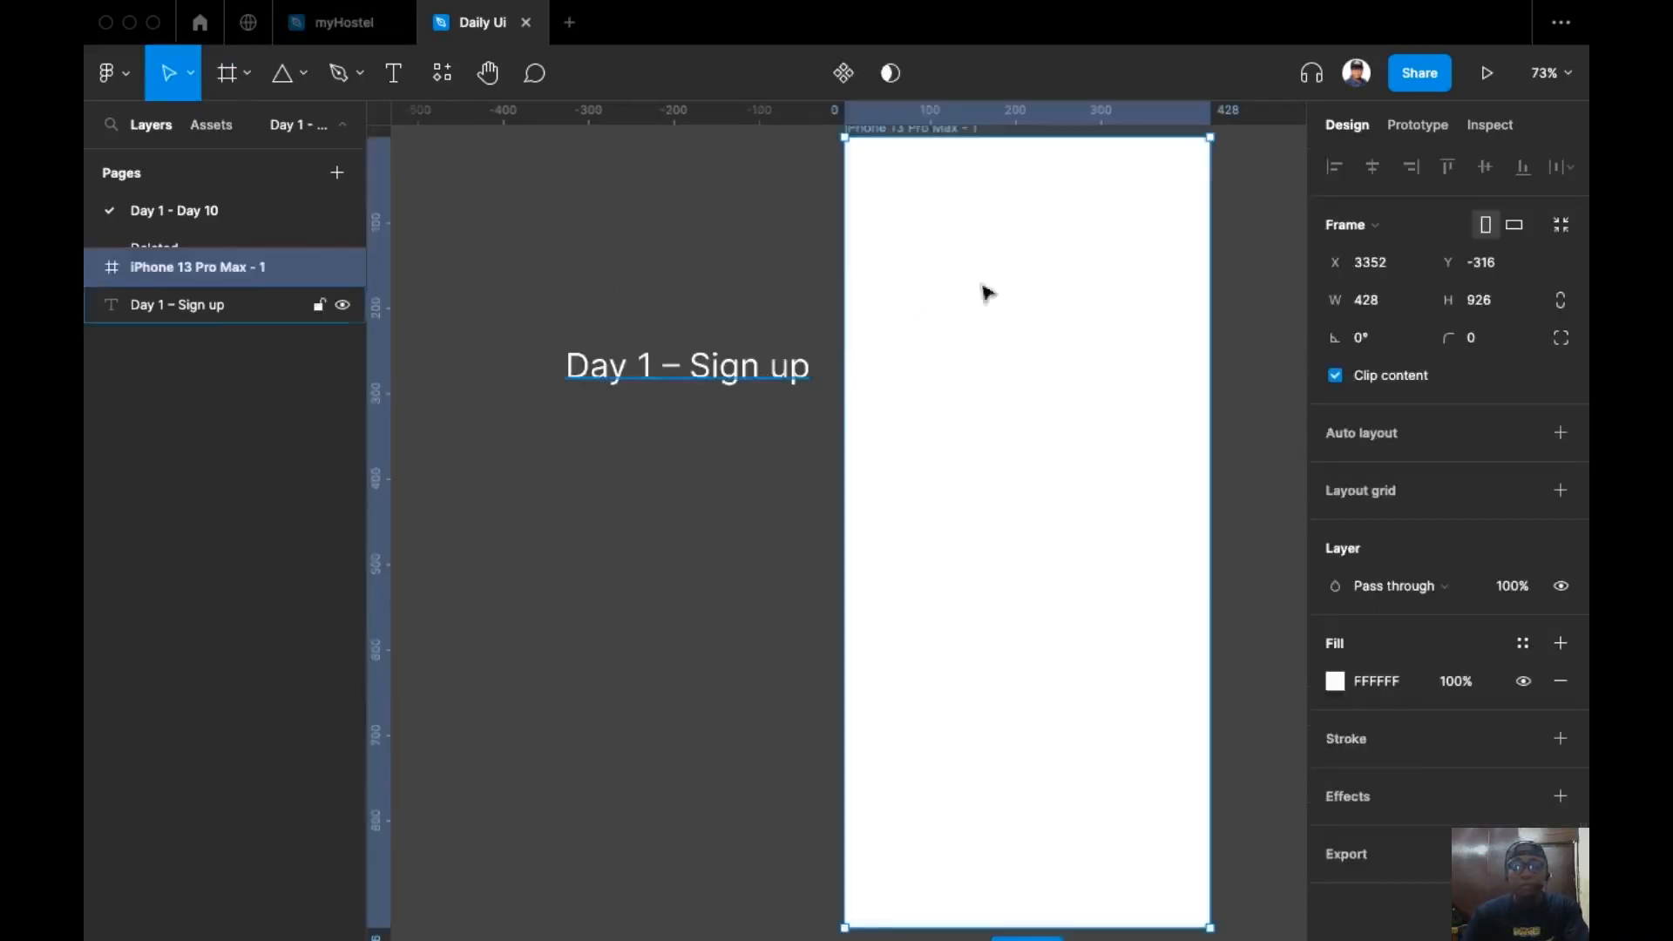
{"action": "left_click_drag", "start_coordinate": [820, 573], "coordinate": [871, 527]}
{"action": "left_click", "coordinate": [1115, 429]}
{"action": "scroll", "coordinate": [902, 355], "scroll_direction": "left", "scroll_amount": 2}
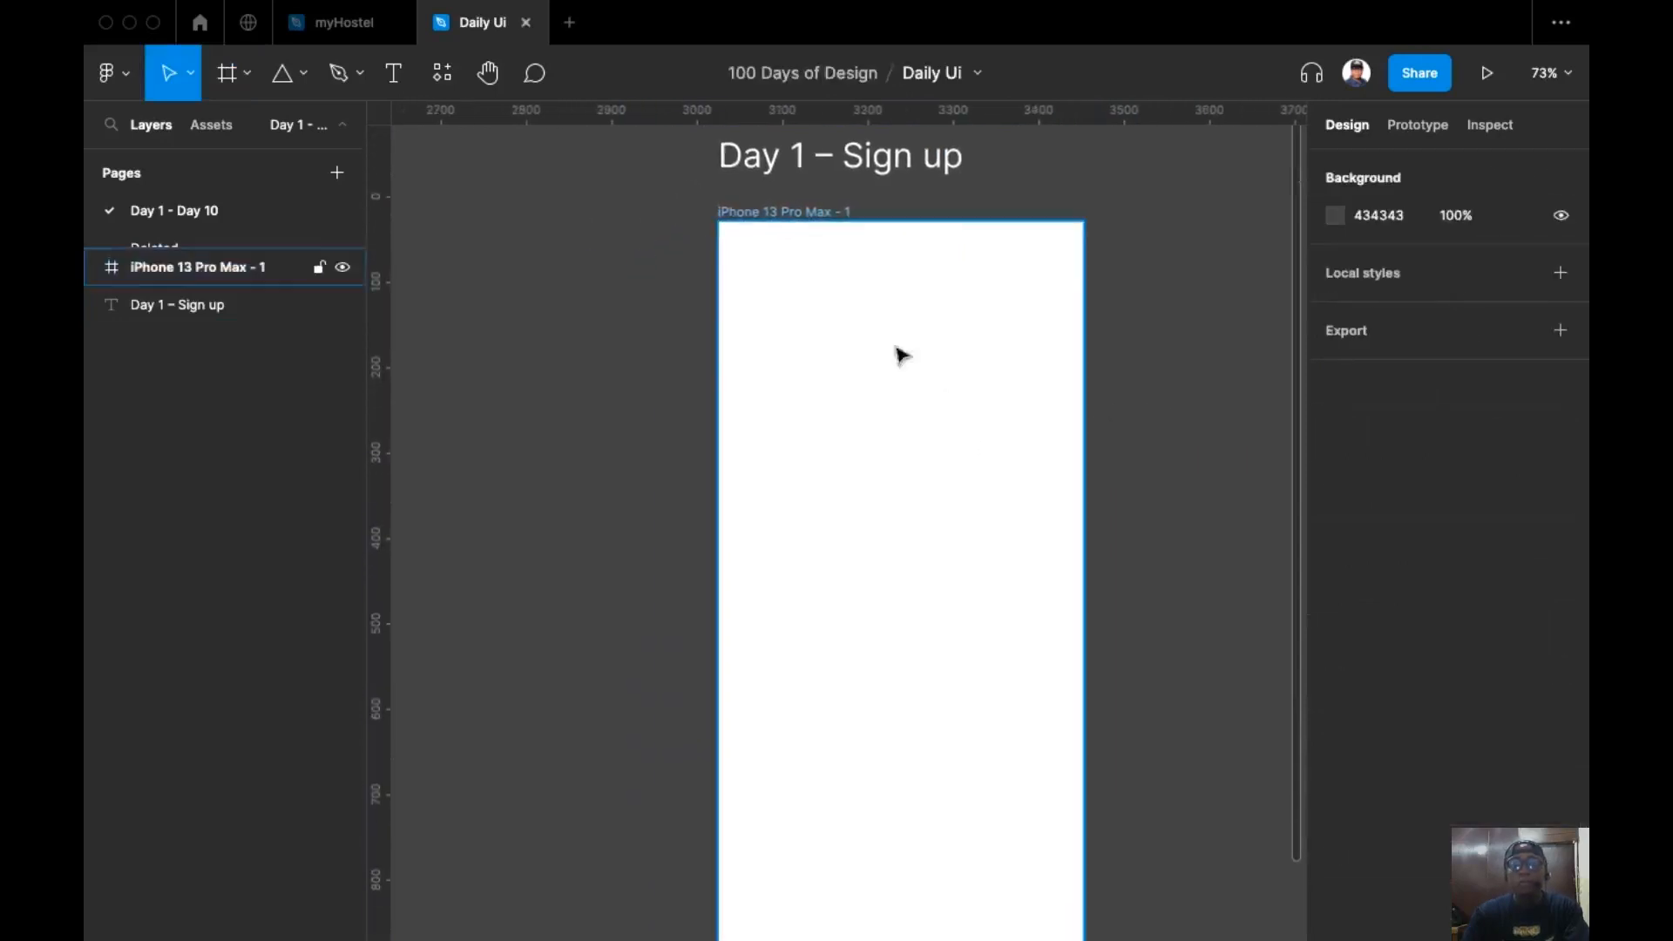
Step: Rename the iPhone frame as signUp
{"action": "double_click", "coordinate": [802, 212]}
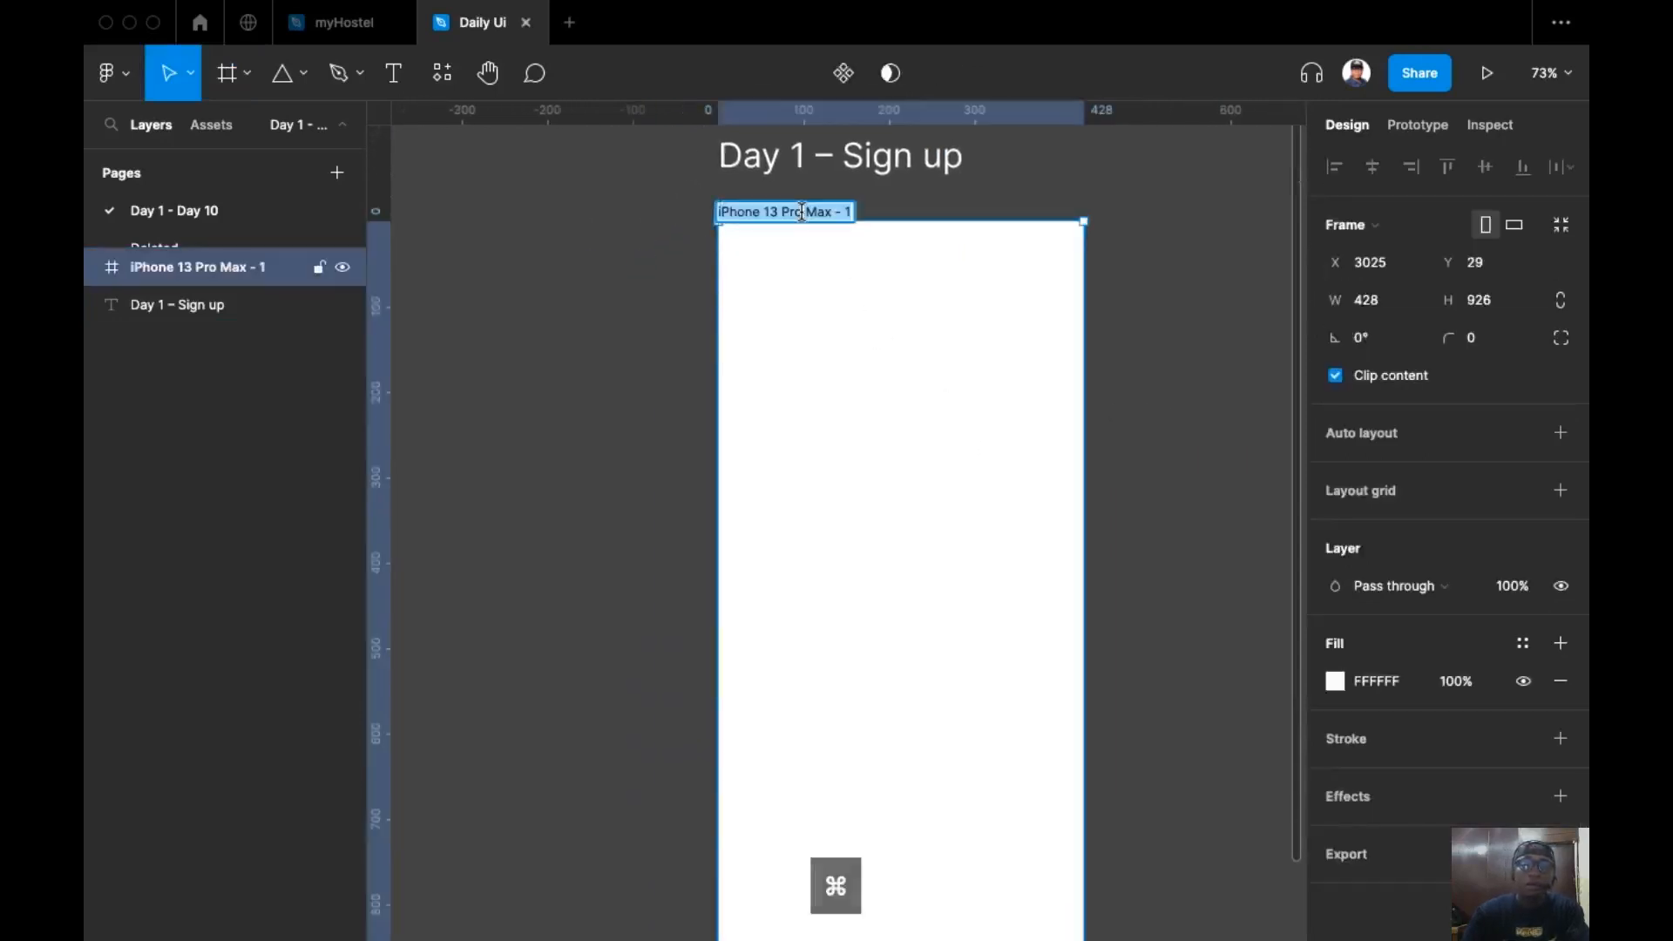
{"action": "type", "text": "sign"}
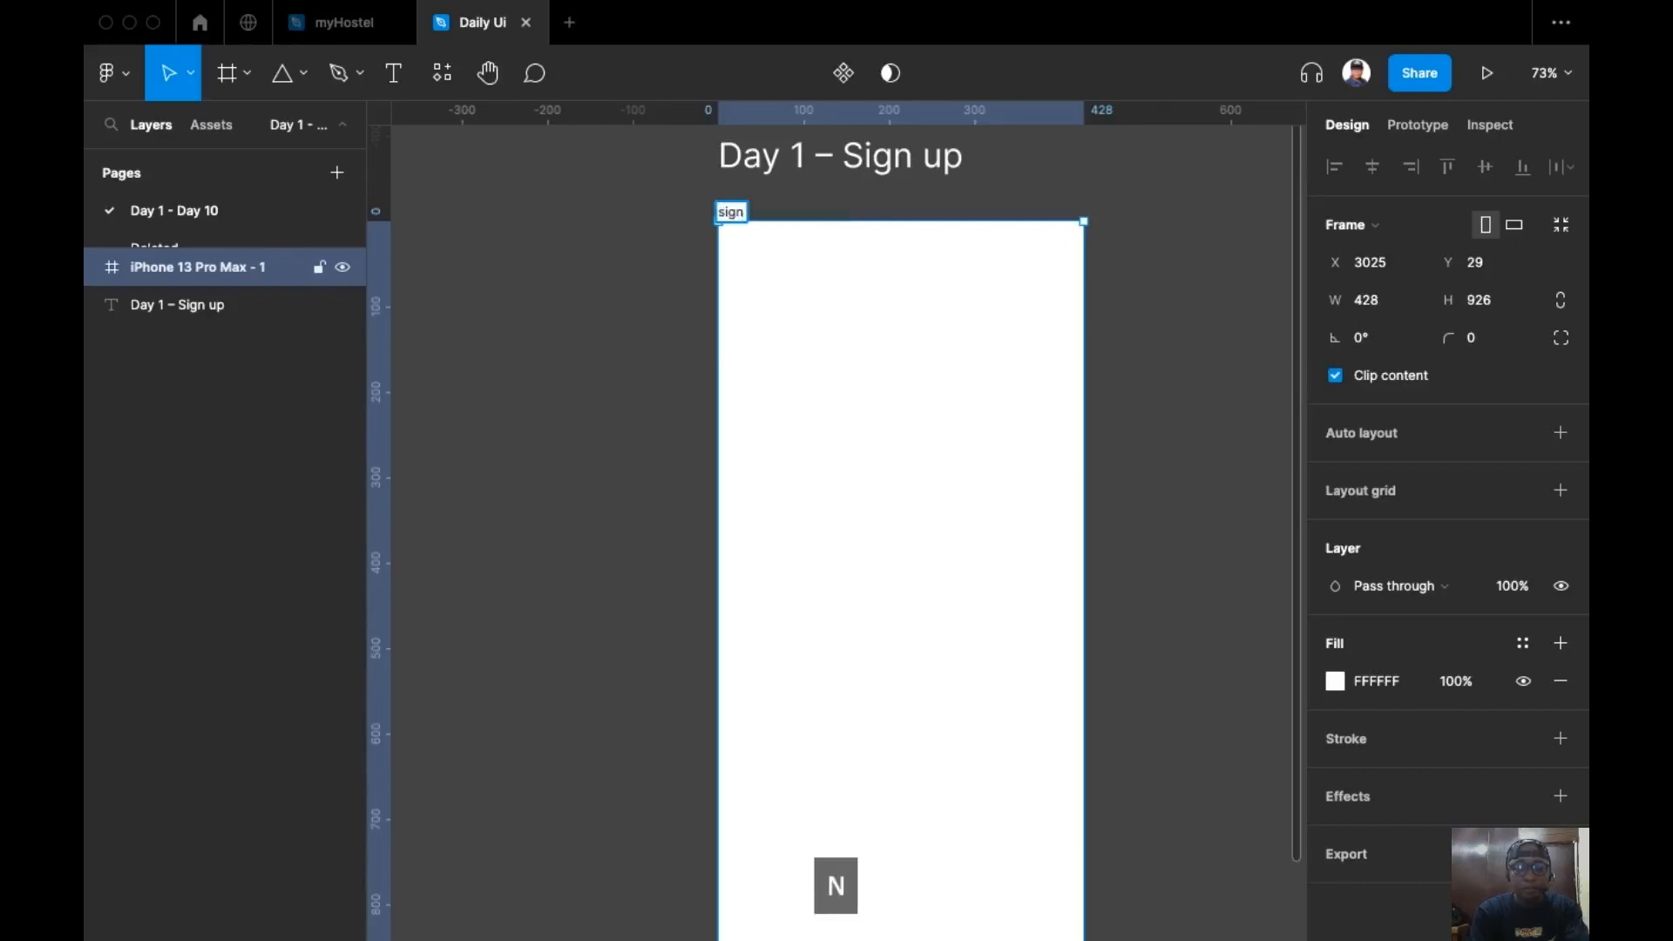
{"action": "type", "text": "Up"}
{"action": "key", "text": "Return"}
{"action": "left_click", "coordinate": [542, 403]}
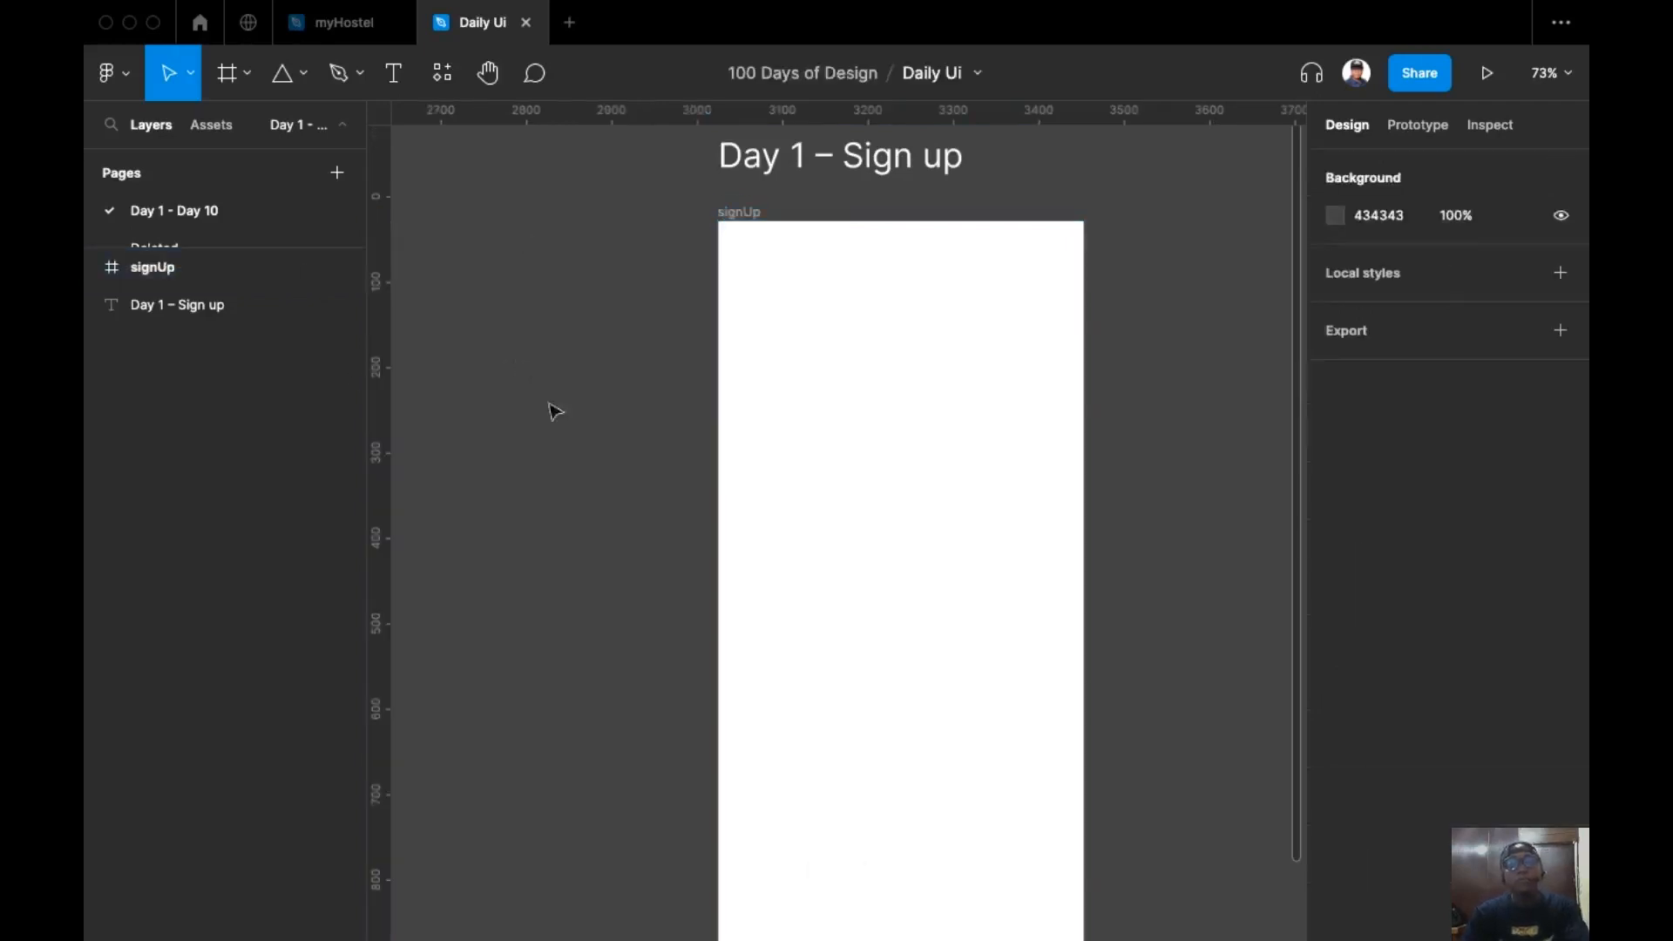
Step: Draw a 55 × 55 triangle on the canvas beside the signUp frame and place an upside-down copy next to it
{"action": "scroll", "coordinate": [497, 370], "scroll_direction": "down", "scroll_amount": 5}
{"action": "scroll", "coordinate": [650, 378], "scroll_direction": "up", "scroll_amount": 2}
{"action": "left_click_drag", "start_coordinate": [646, 366], "coordinate": [562, 268]}
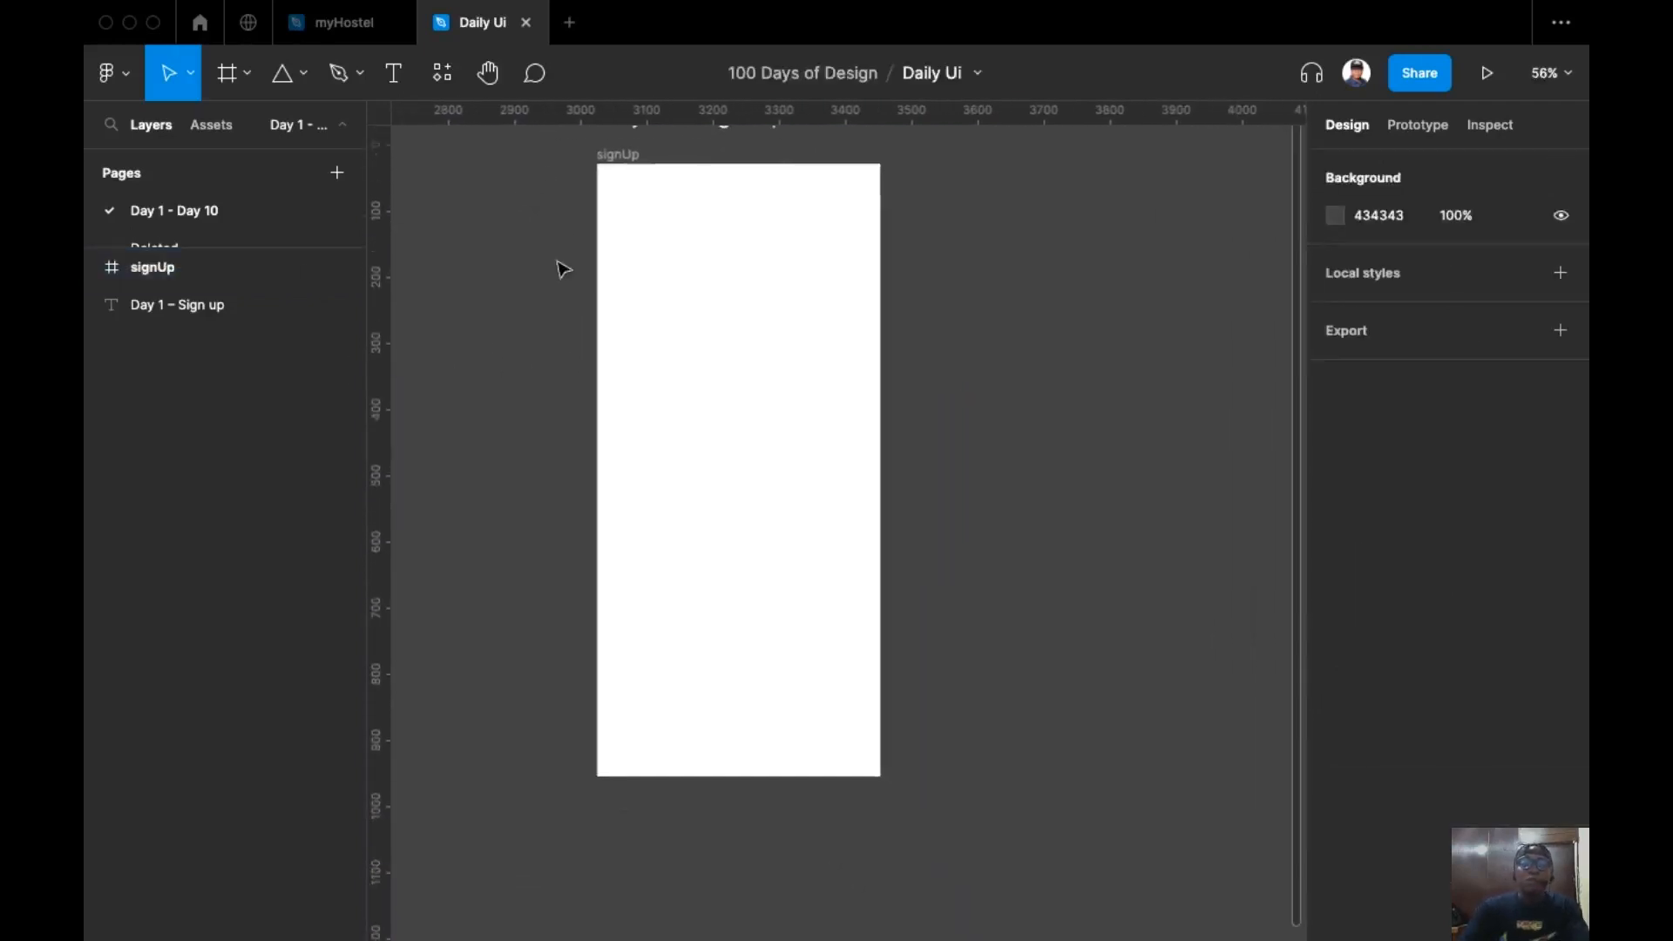
{"action": "scroll", "coordinate": [601, 301], "scroll_direction": "up", "scroll_amount": 1}
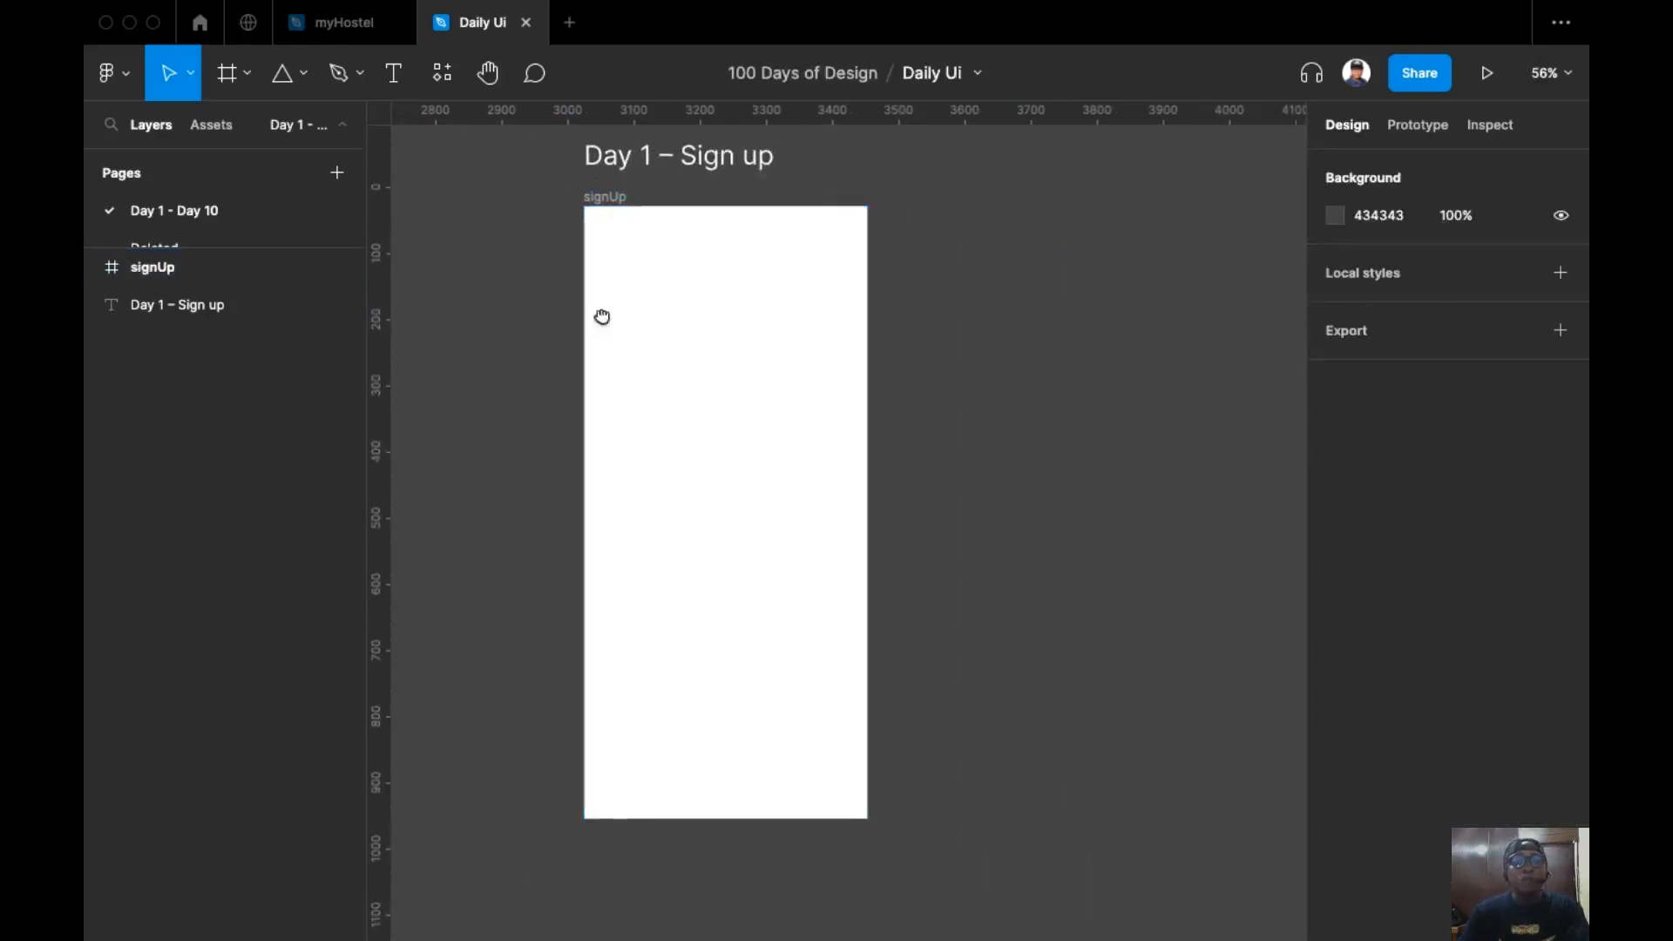
{"action": "left_click", "coordinate": [309, 76]}
{"action": "left_click", "coordinate": [262, 242]}
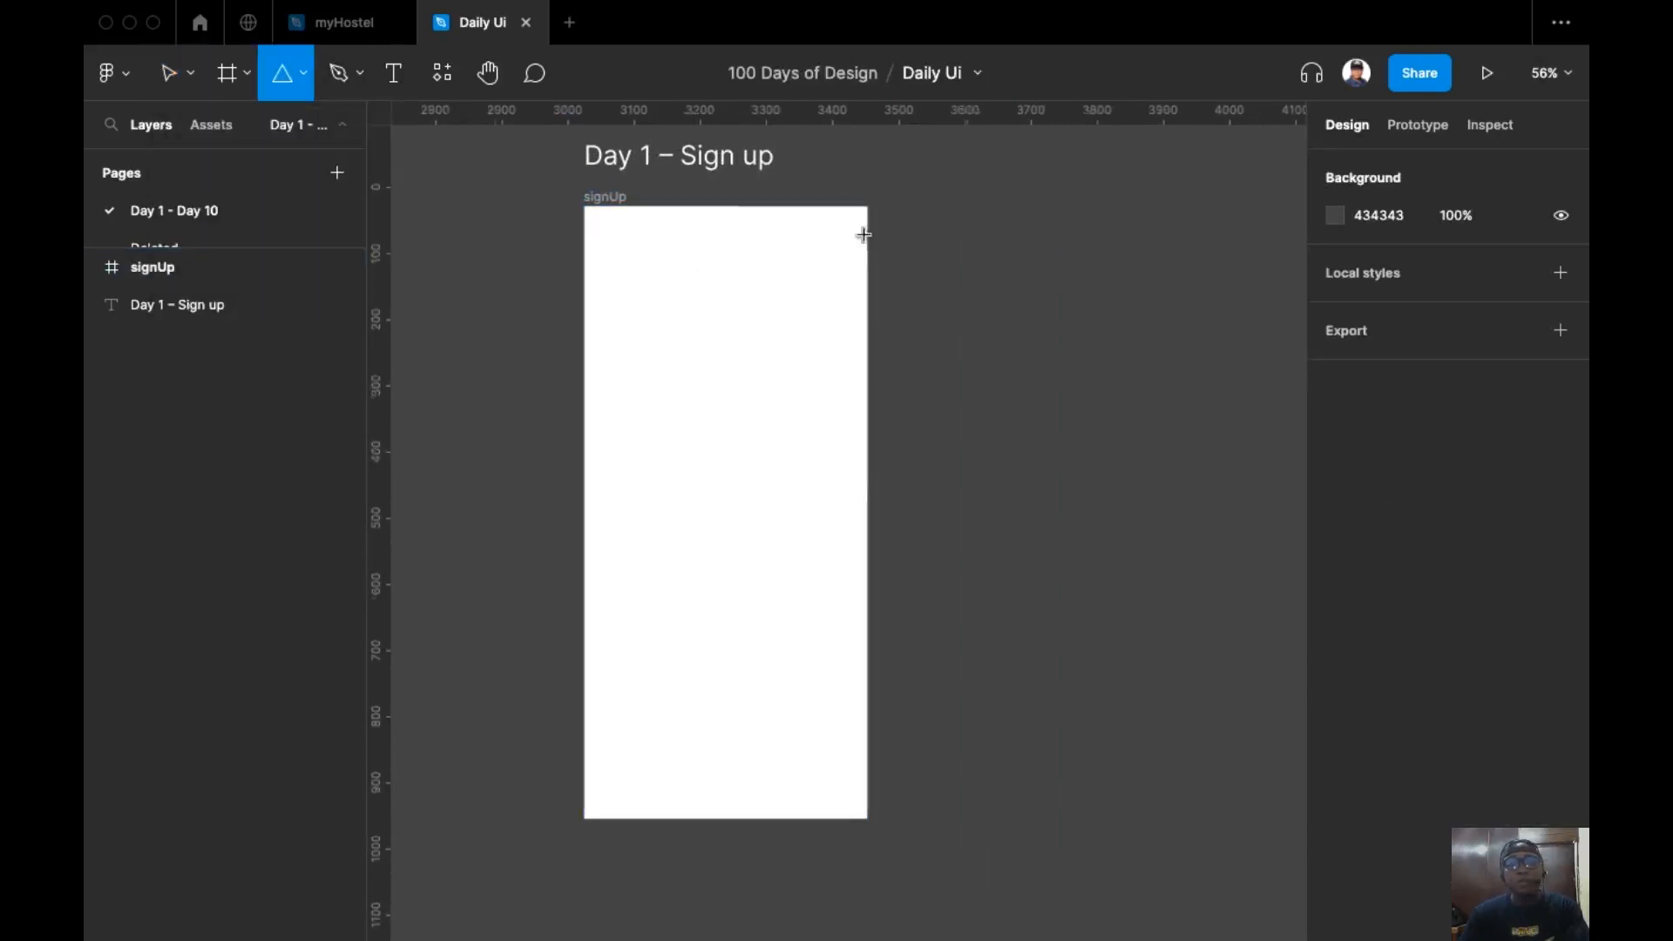
{"action": "scroll", "coordinate": [864, 236], "scroll_direction": "up", "scroll_amount": 5}
{"action": "scroll", "coordinate": [822, 389], "scroll_direction": "up", "scroll_amount": 3}
{"action": "mouse_move", "coordinate": [895, 305]}
{"action": "left_mouse_down"}
{"action": "mouse_move", "coordinate": [966, 376]}
{"action": "mouse_move", "coordinate": [1016, 357]}
{"action": "left_mouse_up"}
{"action": "left_click_drag", "start_coordinate": [1037, 267], "coordinate": [1005, 243]}
{"action": "key", "text": "super+z"}
{"action": "left_click_drag", "start_coordinate": [1028, 353], "coordinate": [956, 351]}
{"action": "left_click", "coordinate": [897, 273]}
Step: Combine the upright and inverted triangles into one shape with a Union operation
{"action": "scroll", "coordinate": [979, 348], "scroll_direction": "up", "scroll_amount": 5}
{"action": "left_click", "coordinate": [962, 338]}
{"action": "left_click", "coordinate": [828, 267]}
{"action": "left_click_drag", "start_coordinate": [829, 267], "coordinate": [1107, 470]}
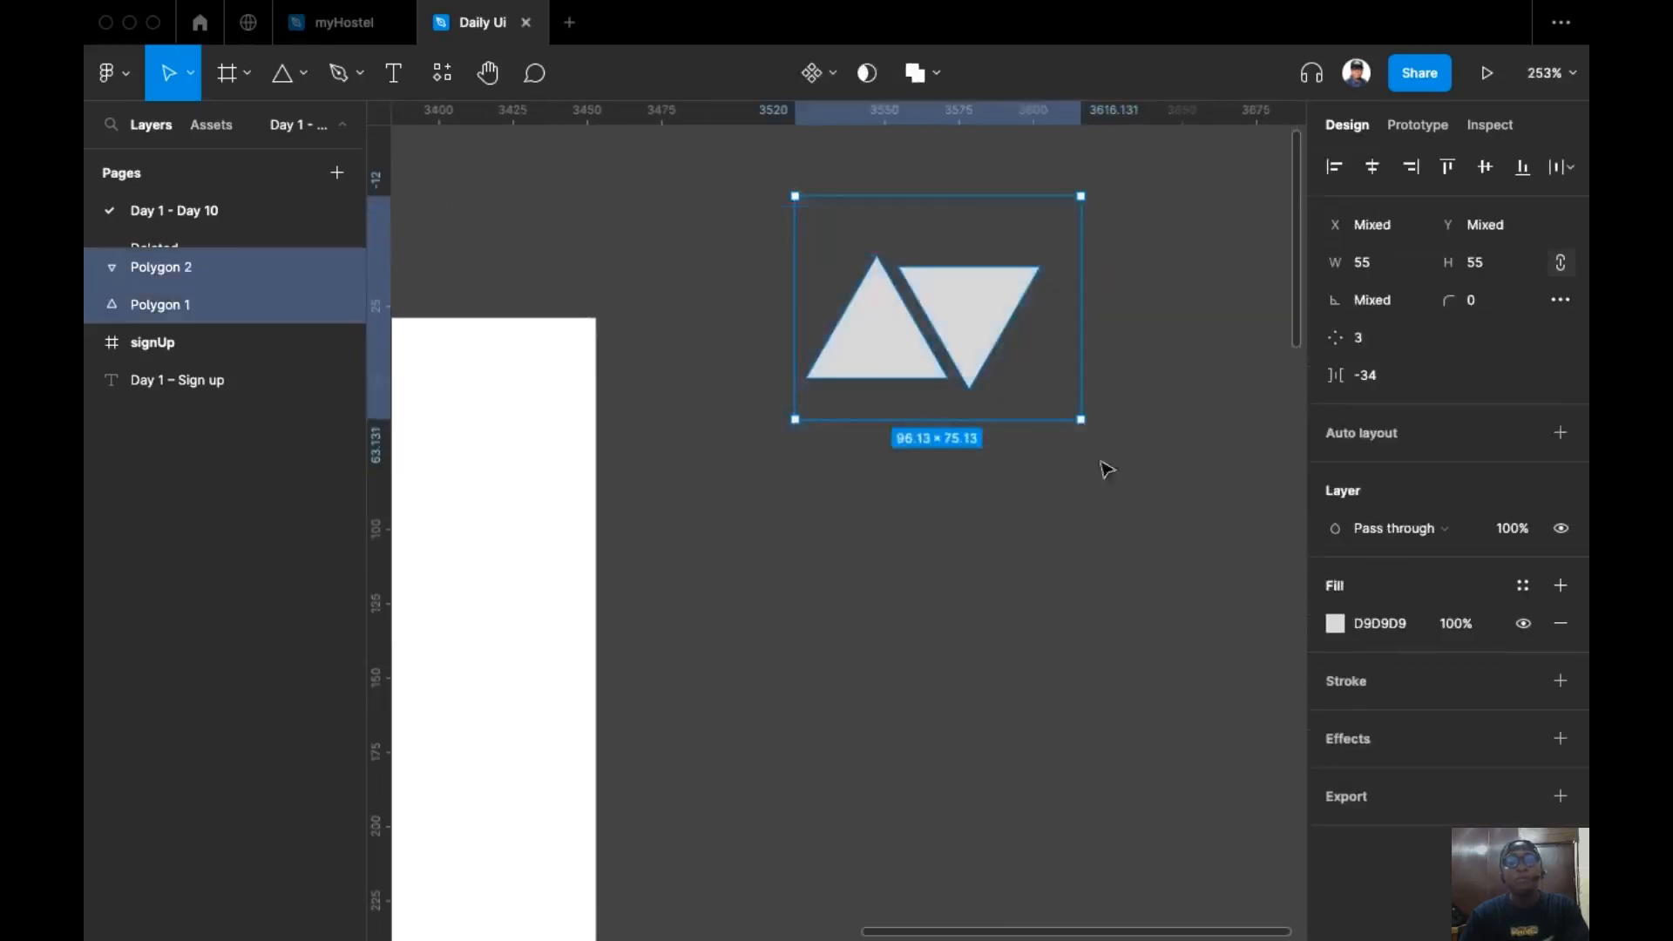
{"action": "left_click", "coordinate": [917, 75]}
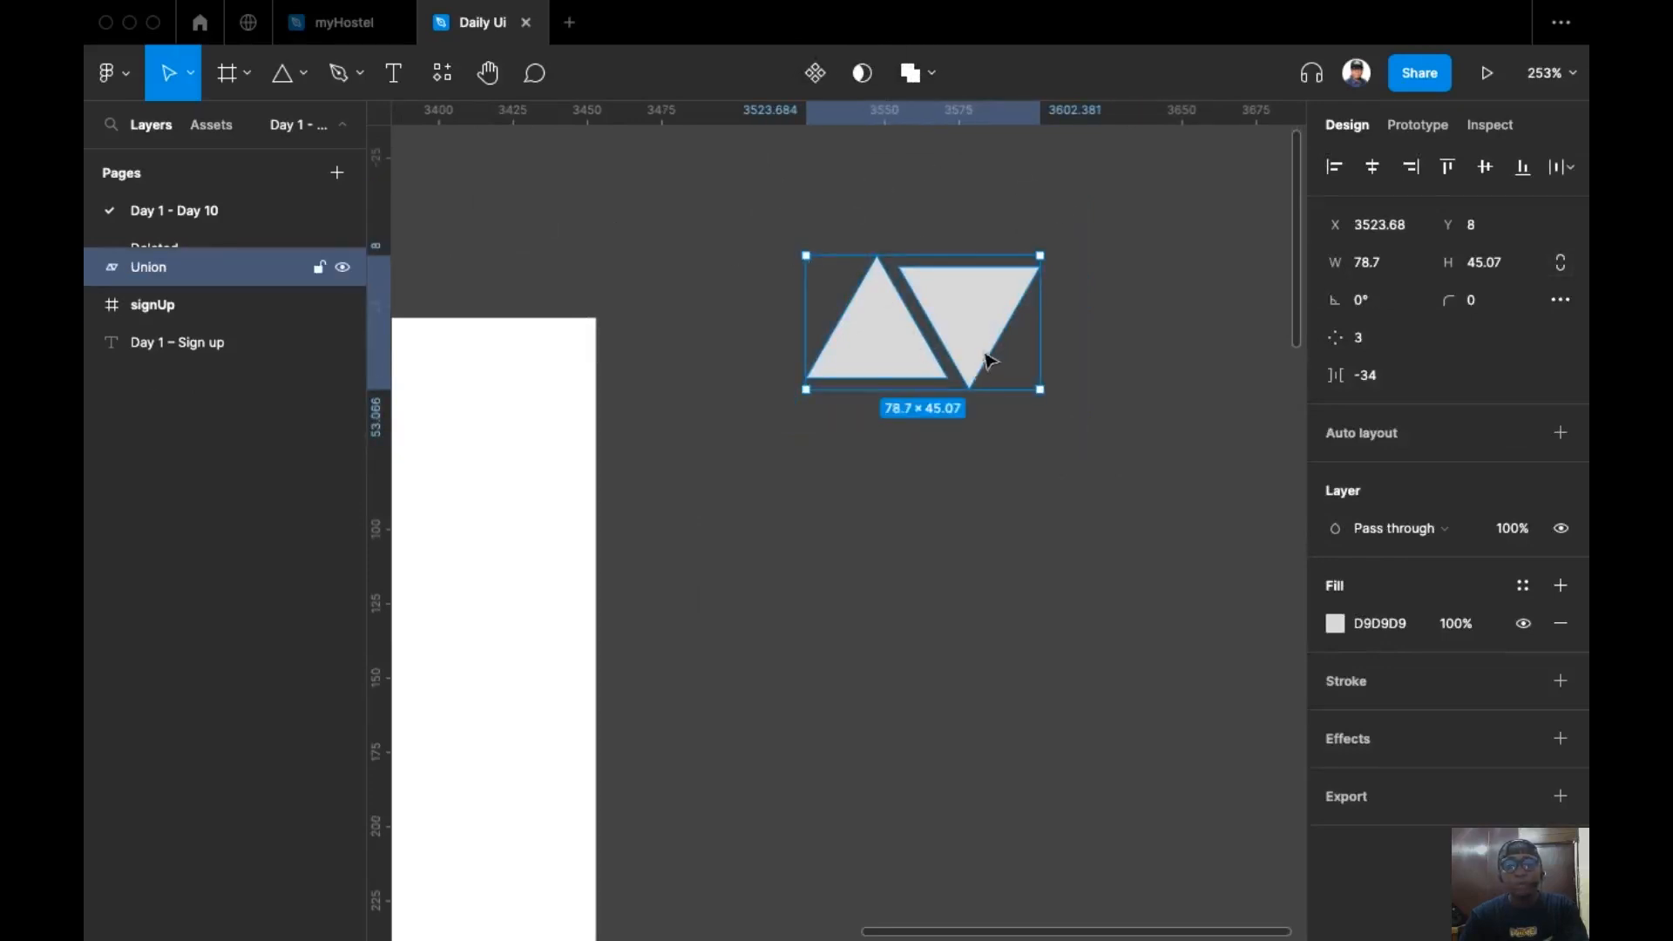
Step: Flatten the union of the two triangles into a single vector shape
{"action": "scroll", "coordinate": [960, 261], "scroll_direction": "up", "scroll_amount": 5}
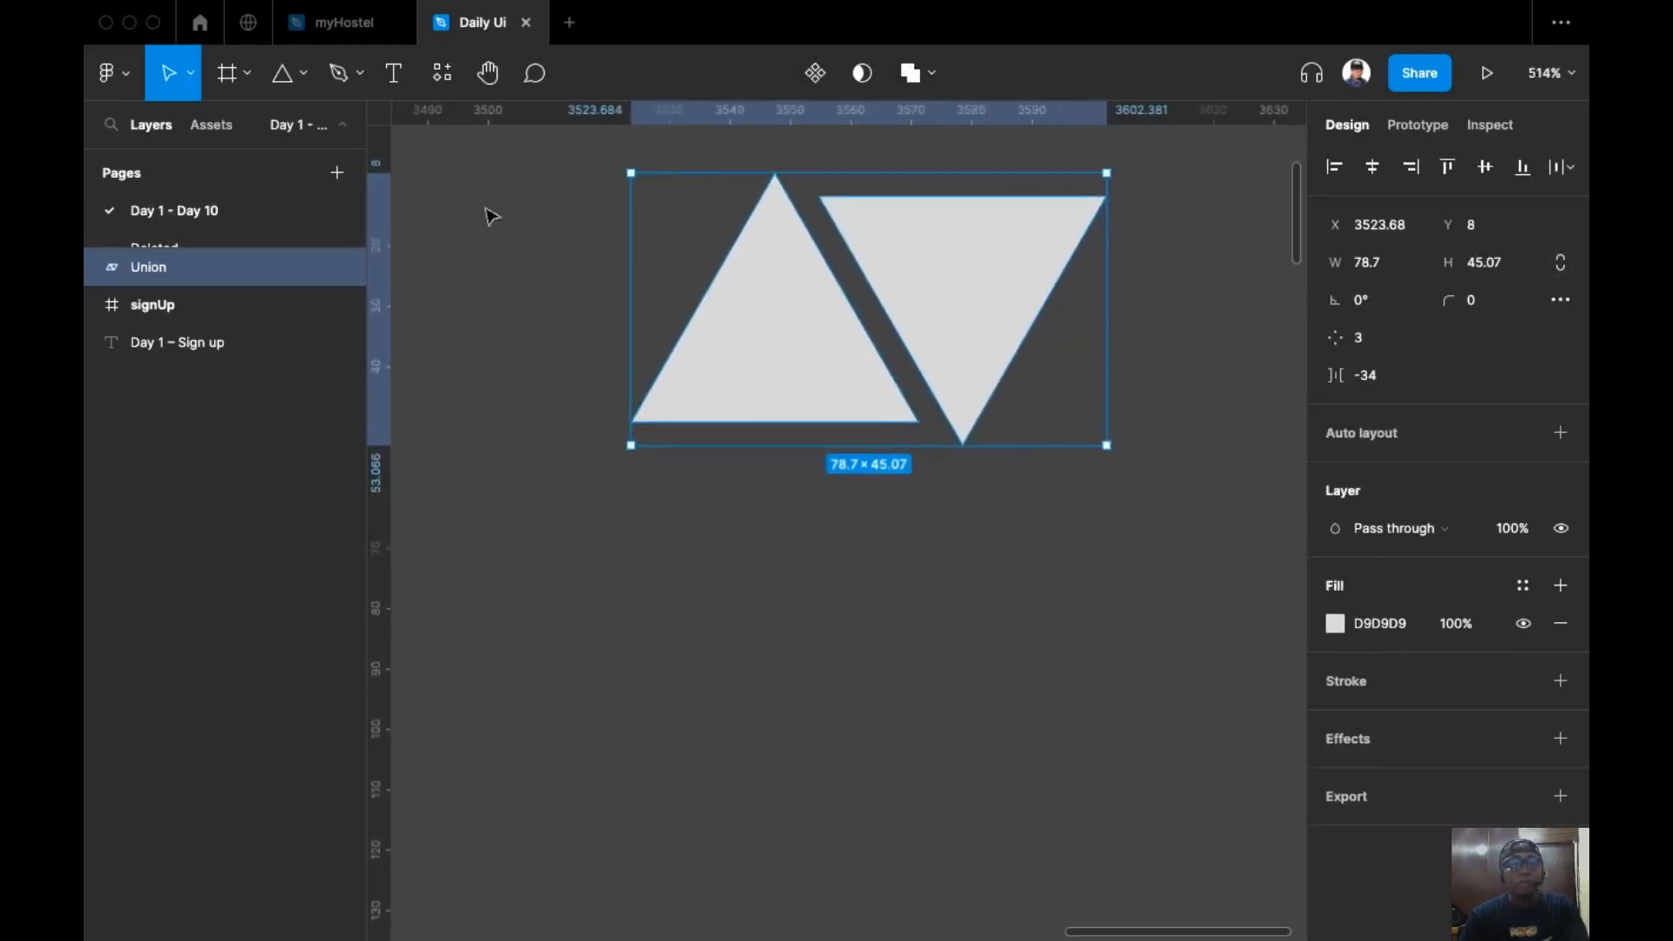
{"action": "left_click", "coordinate": [575, 317]}
{"action": "scroll", "coordinate": [576, 317], "scroll_direction": "up", "scroll_amount": 2}
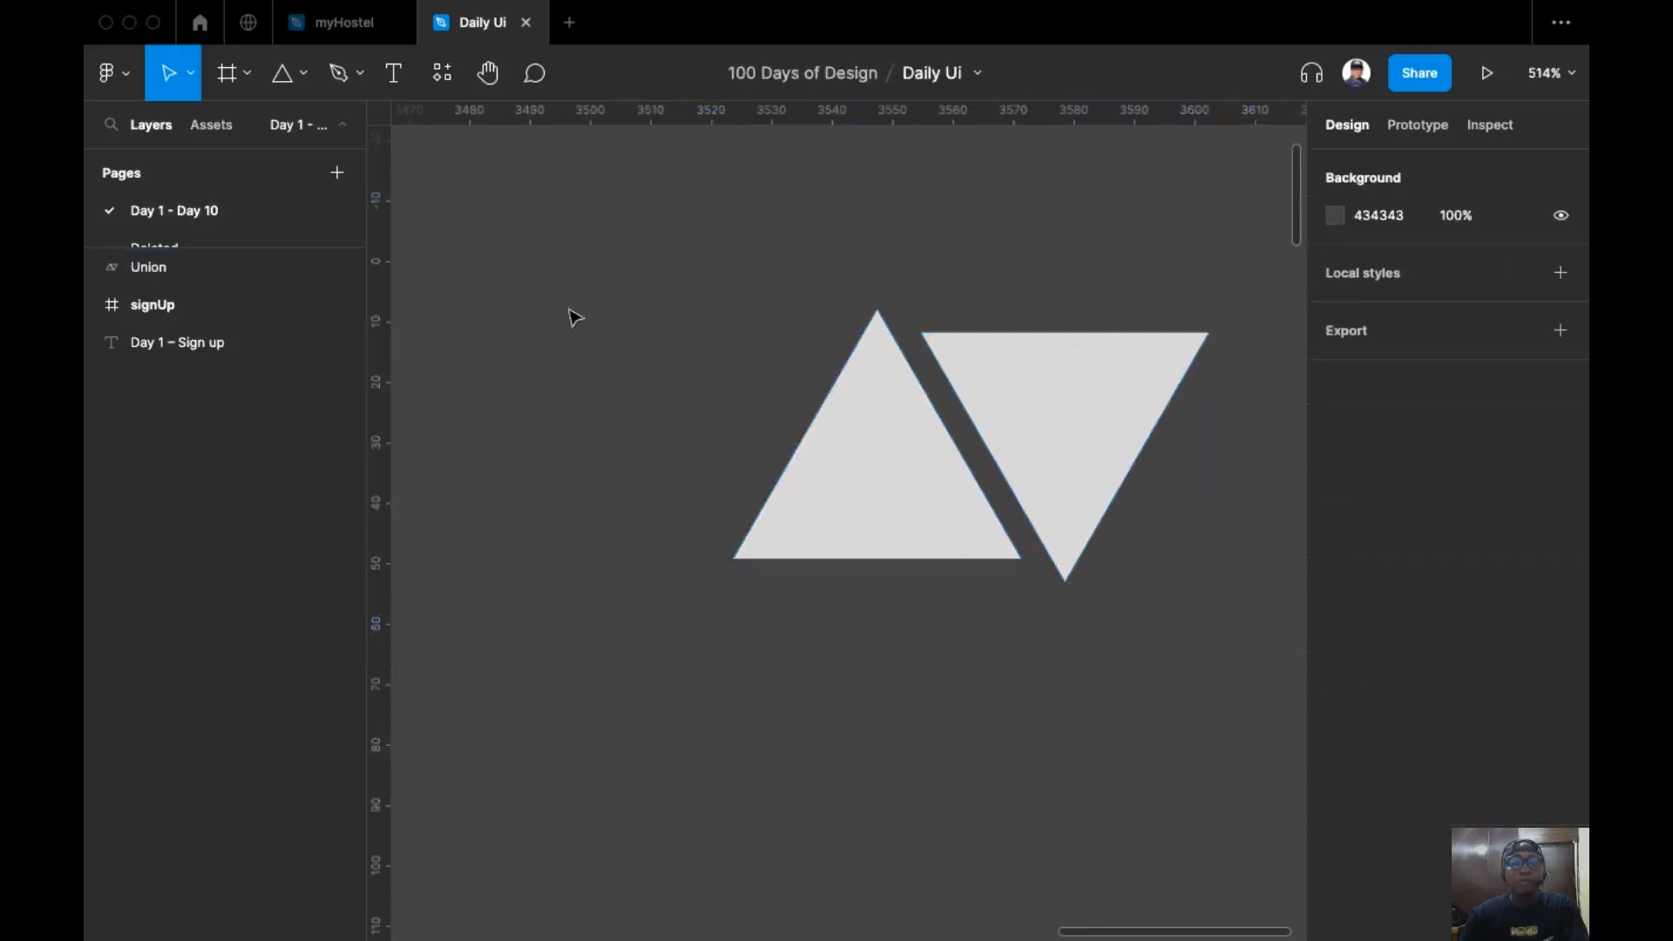
{"action": "left_click", "coordinate": [856, 401]}
{"action": "key", "text": "super+e"}
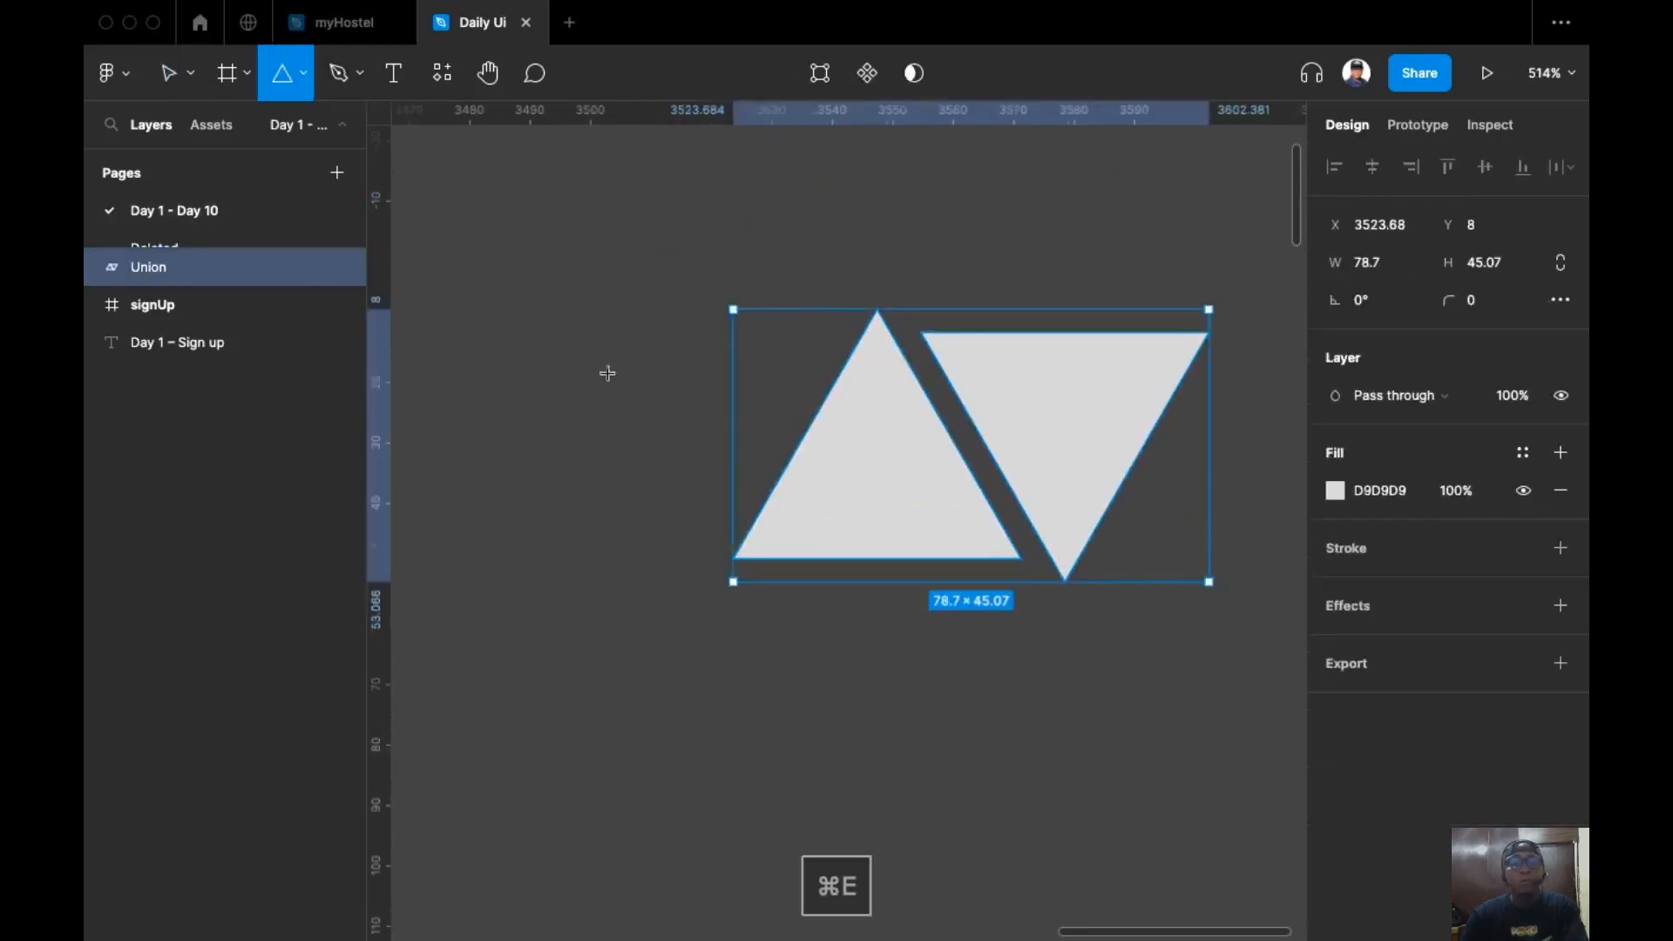
Step: Draw a small upright triangle centred over the slanted gap between the two large triangles
{"action": "scroll", "coordinate": [586, 312], "scroll_direction": "right", "scroll_amount": 3}
{"action": "mouse_move", "coordinate": [775, 197]}
{"action": "left_mouse_down"}
{"action": "mouse_move", "coordinate": [867, 280]}
{"action": "mouse_move", "coordinate": [817, 436]}
{"action": "mouse_move", "coordinate": [843, 435]}
{"action": "mouse_move", "coordinate": [829, 432]}
{"action": "left_mouse_up"}
{"action": "left_click", "coordinate": [854, 257]}
Step: Subtract the small triangle from the double-triangle shape and flatten the resulting logo
{"action": "left_click_drag", "start_coordinate": [991, 246], "coordinate": [739, 534]}
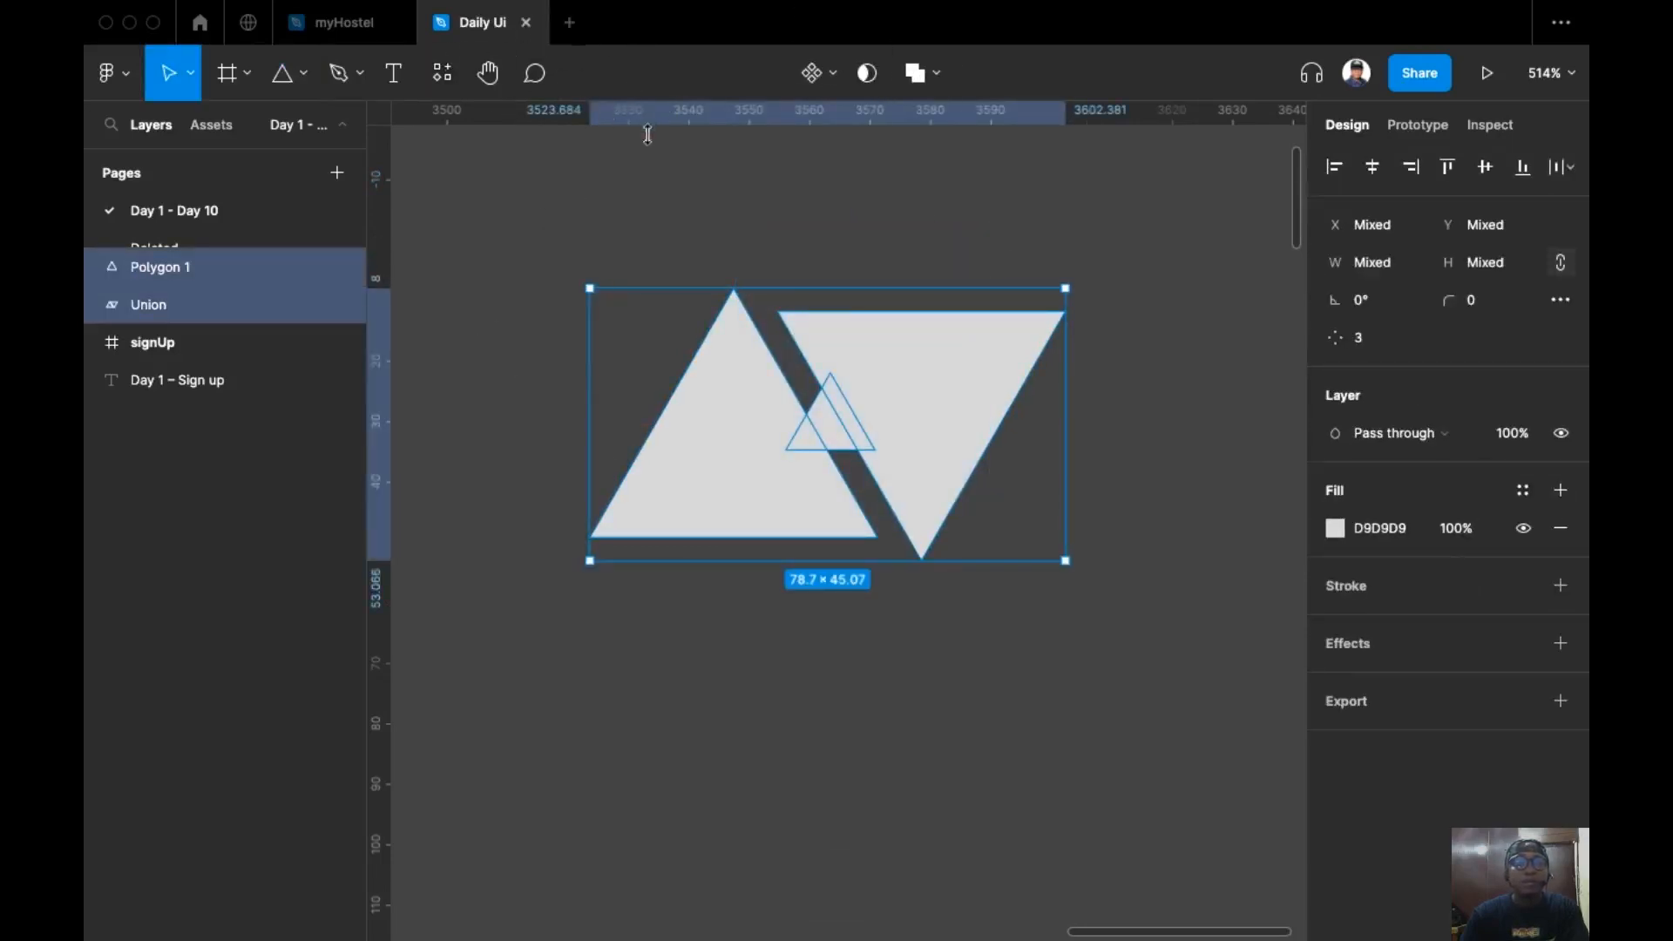
{"action": "left_click", "coordinate": [938, 76]}
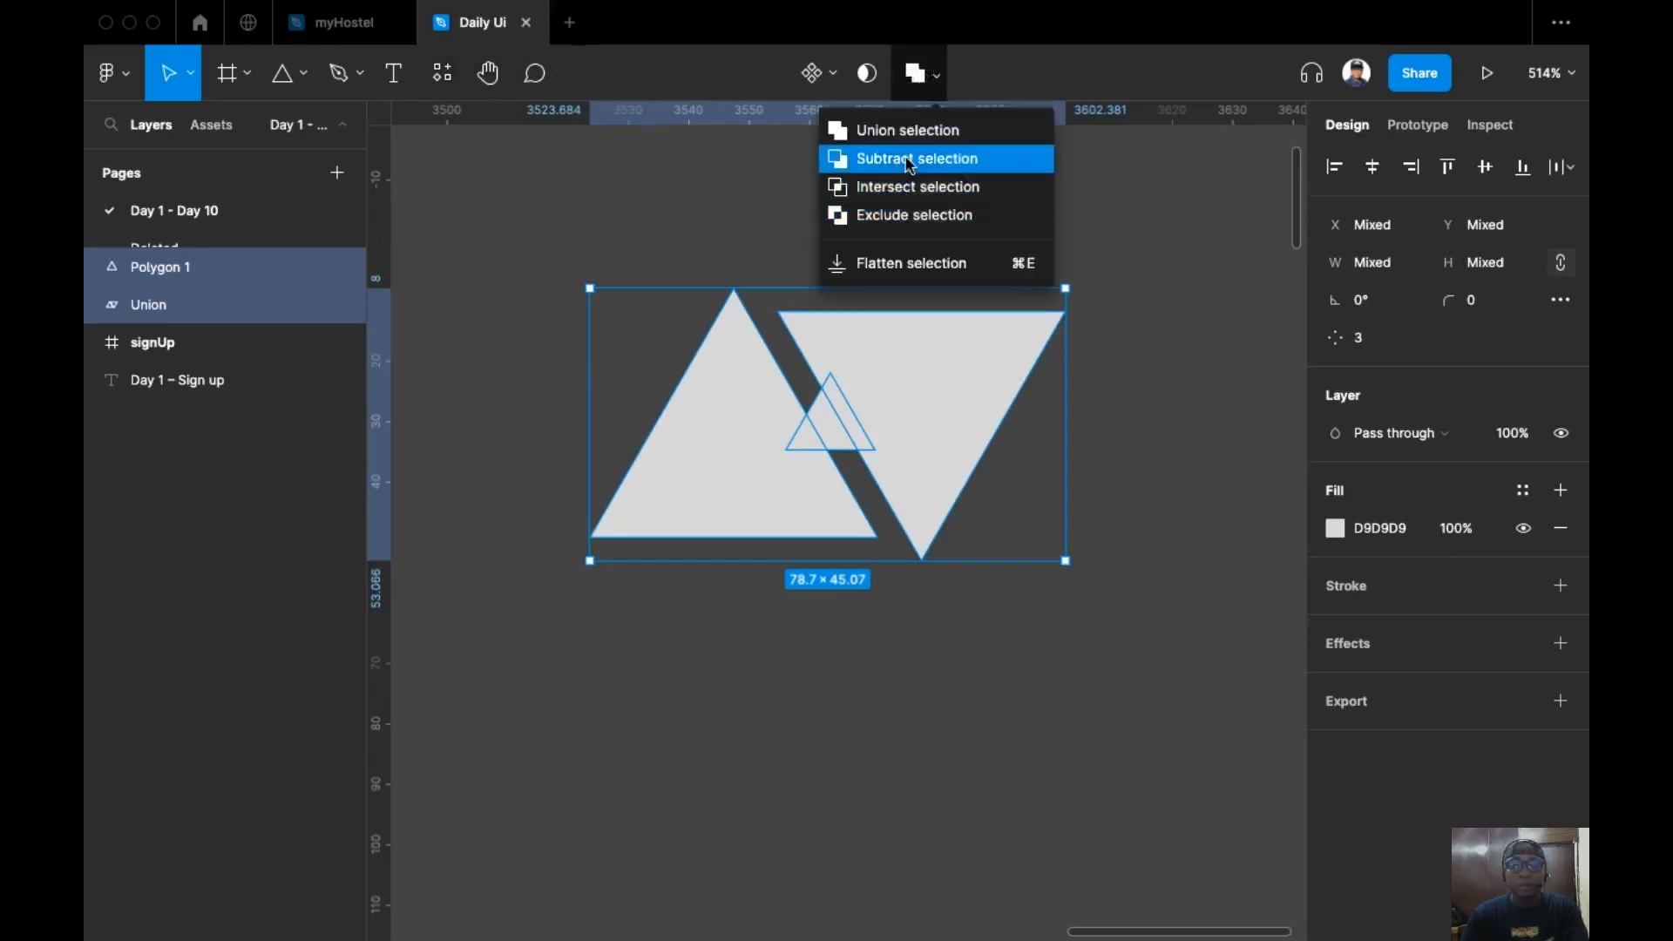
{"action": "left_click", "coordinate": [872, 156]}
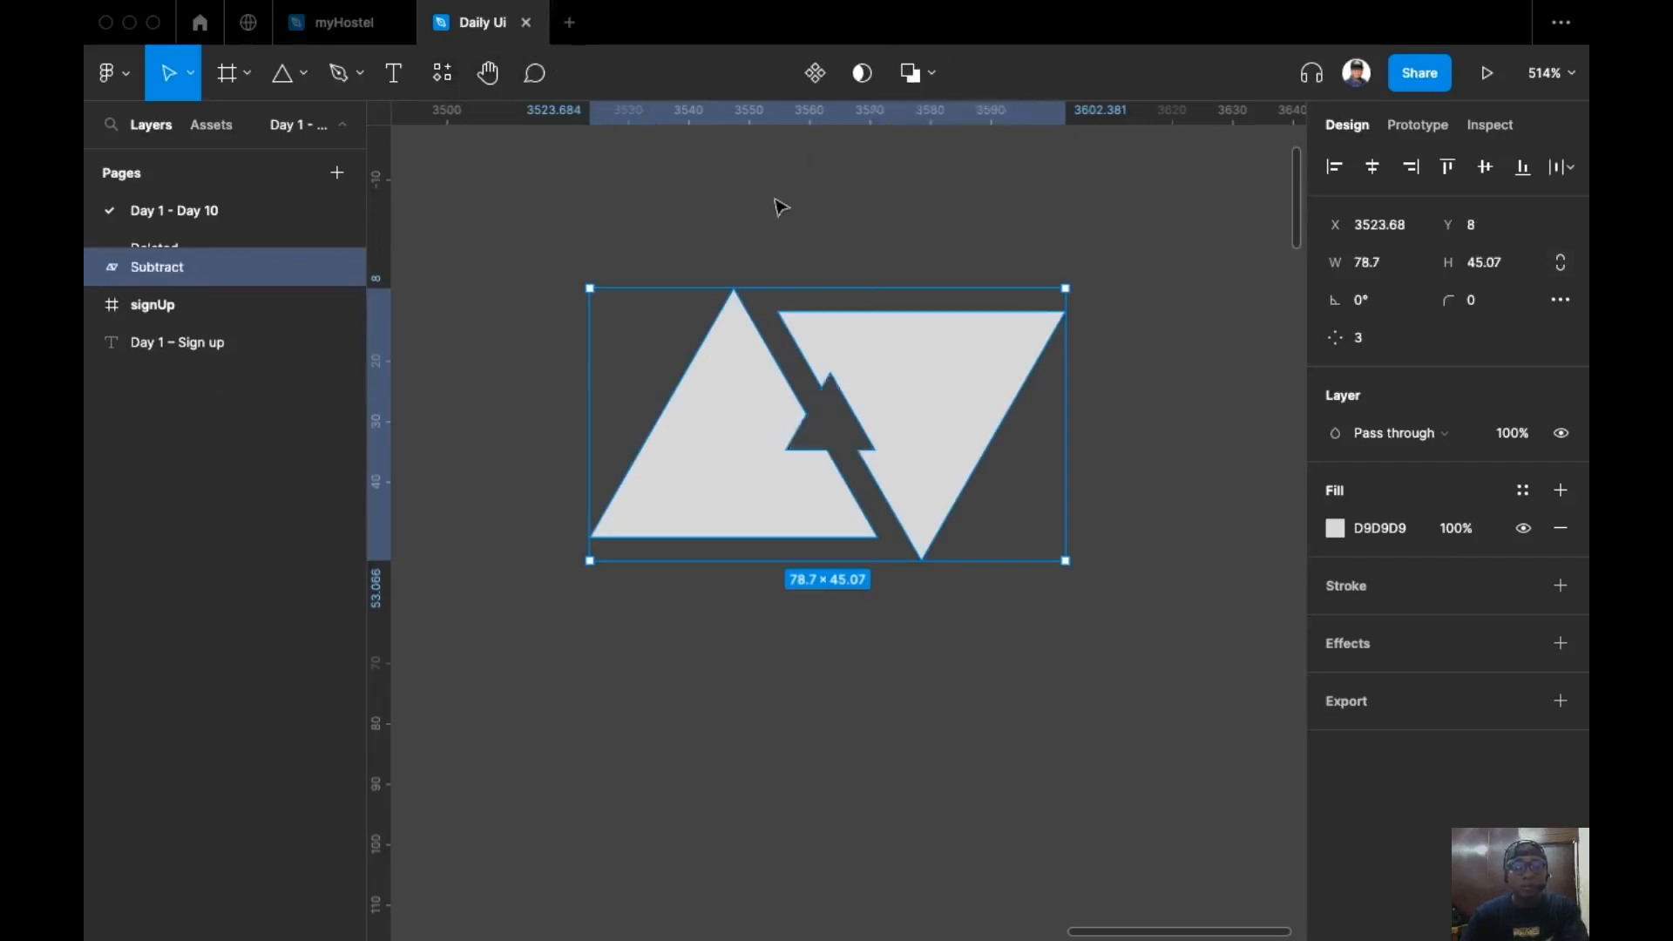
{"action": "key", "text": "super+e"}
Step: Move the triangle logo down so it sits beside the upper part of the signUp frame
{"action": "scroll", "coordinate": [845, 201], "scroll_direction": "down", "scroll_amount": 10}
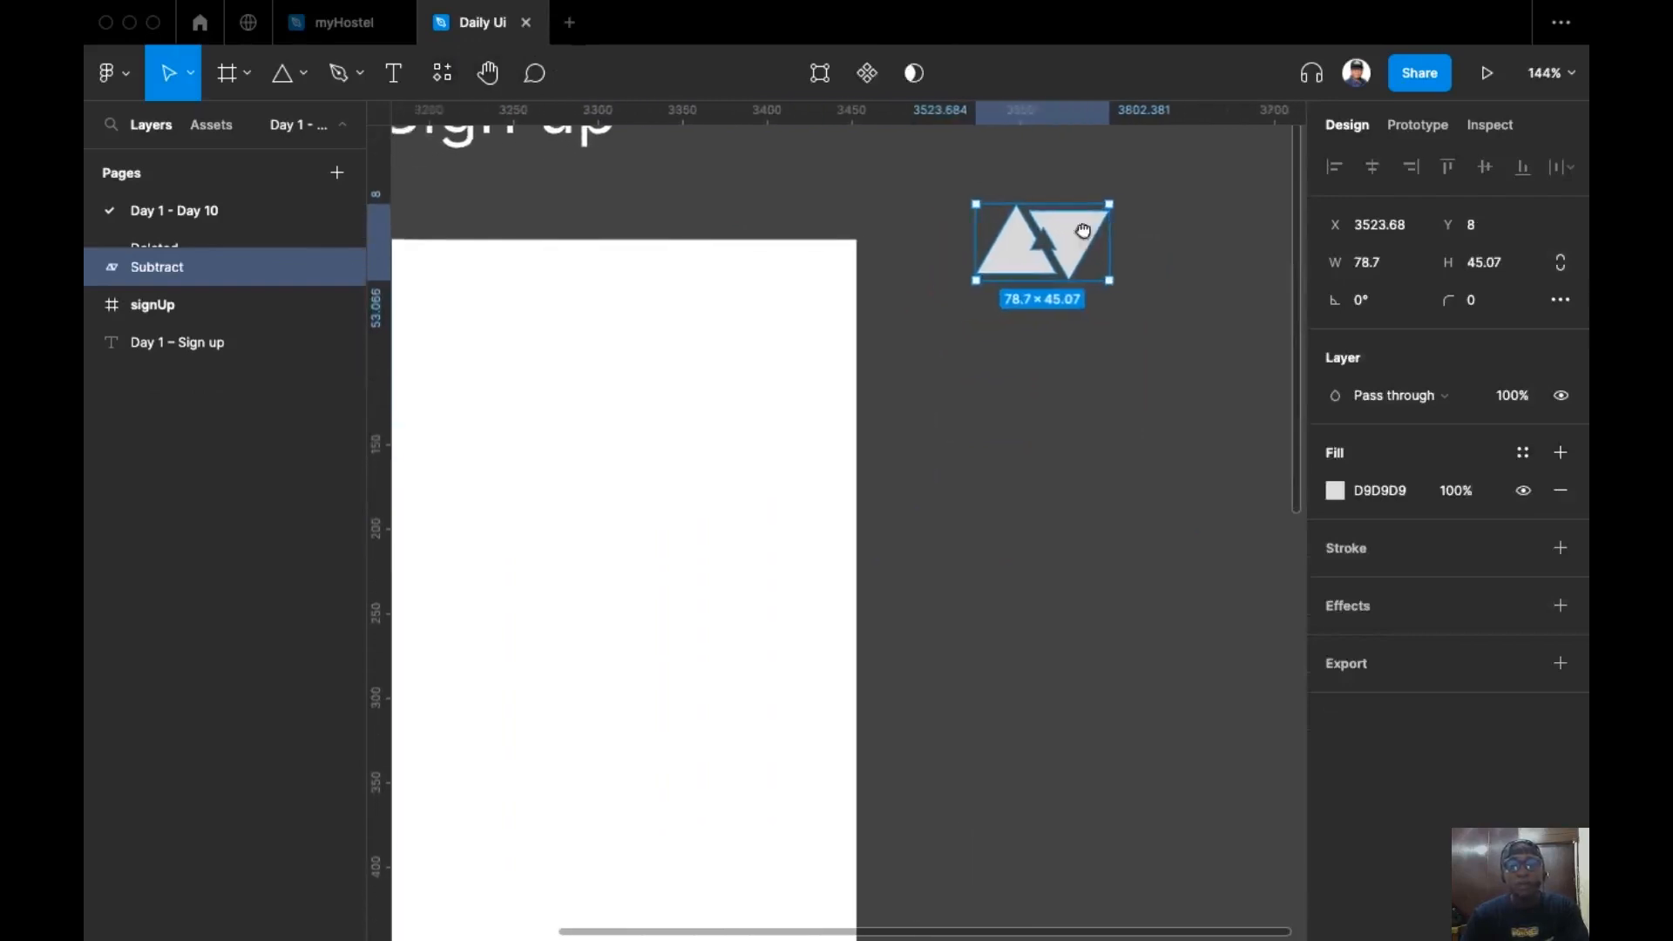
{"action": "left_click_drag", "start_coordinate": [1083, 240], "coordinate": [1051, 368]}
{"action": "left_click", "coordinate": [1072, 258]}
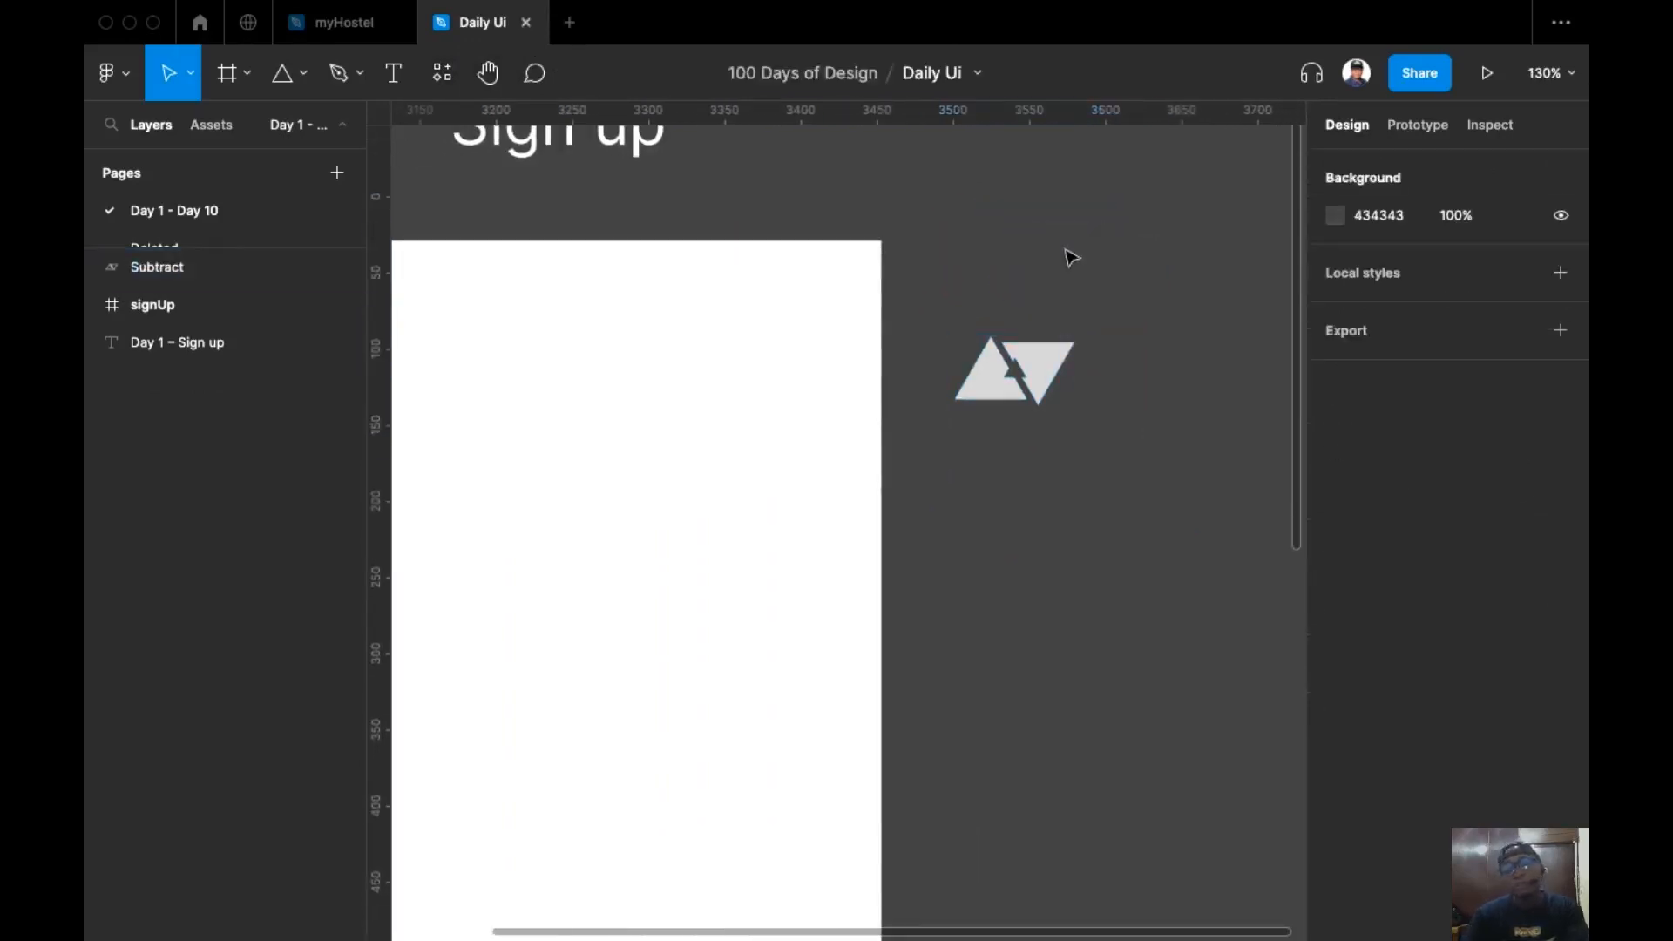
{"action": "scroll", "coordinate": [1075, 287], "scroll_direction": "down", "scroll_amount": 5}
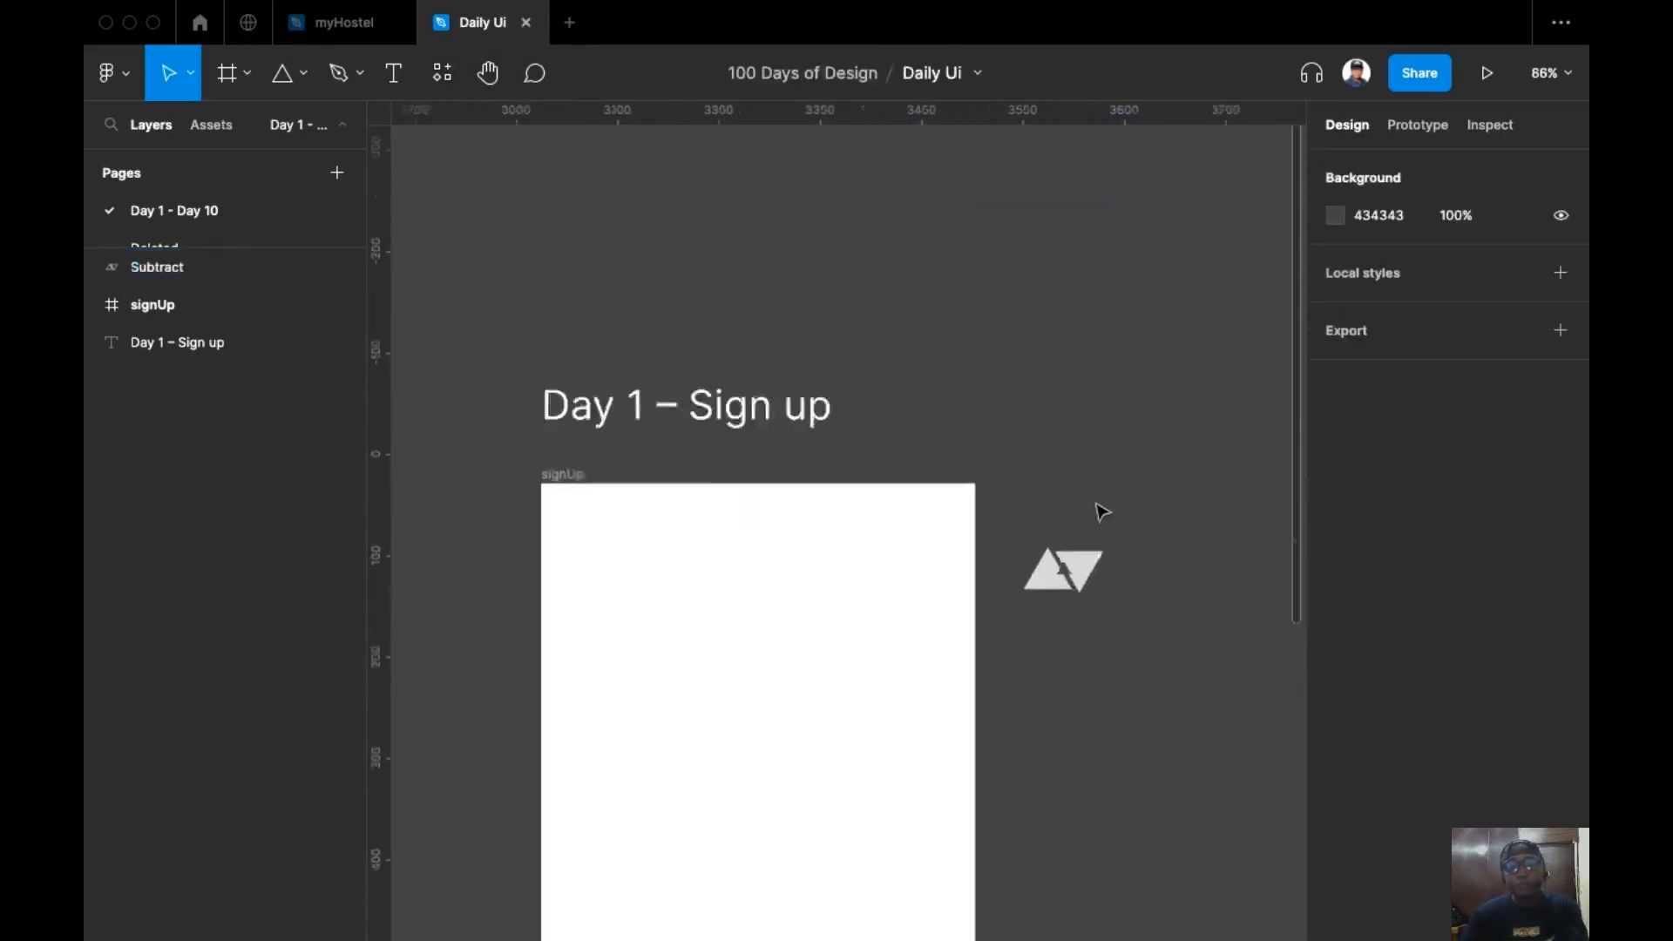
{"action": "scroll", "coordinate": [1028, 392], "scroll_direction": "down", "scroll_amount": 2}
{"action": "scroll", "coordinate": [980, 261], "scroll_direction": "up", "scroll_amount": 3}
{"action": "scroll", "coordinate": [976, 276], "scroll_direction": "down", "scroll_amount": 2}
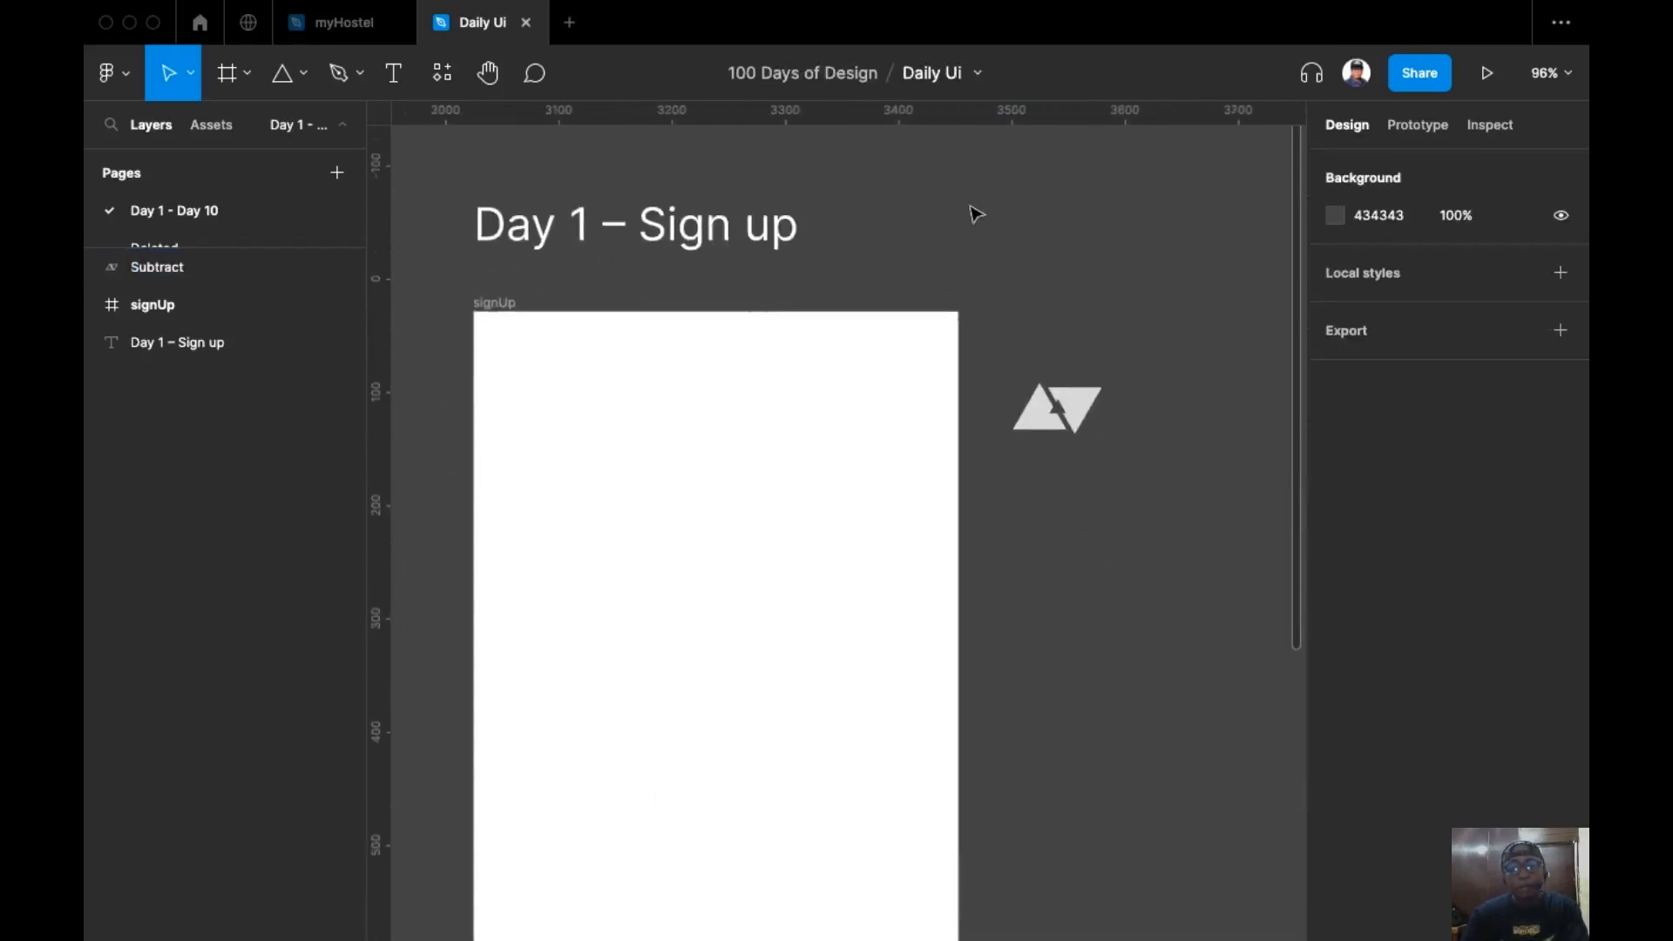
{"action": "scroll", "coordinate": [976, 215], "scroll_direction": "right", "scroll_amount": 2}
{"action": "scroll", "coordinate": [904, 224], "scroll_direction": "down", "scroll_amount": 3}
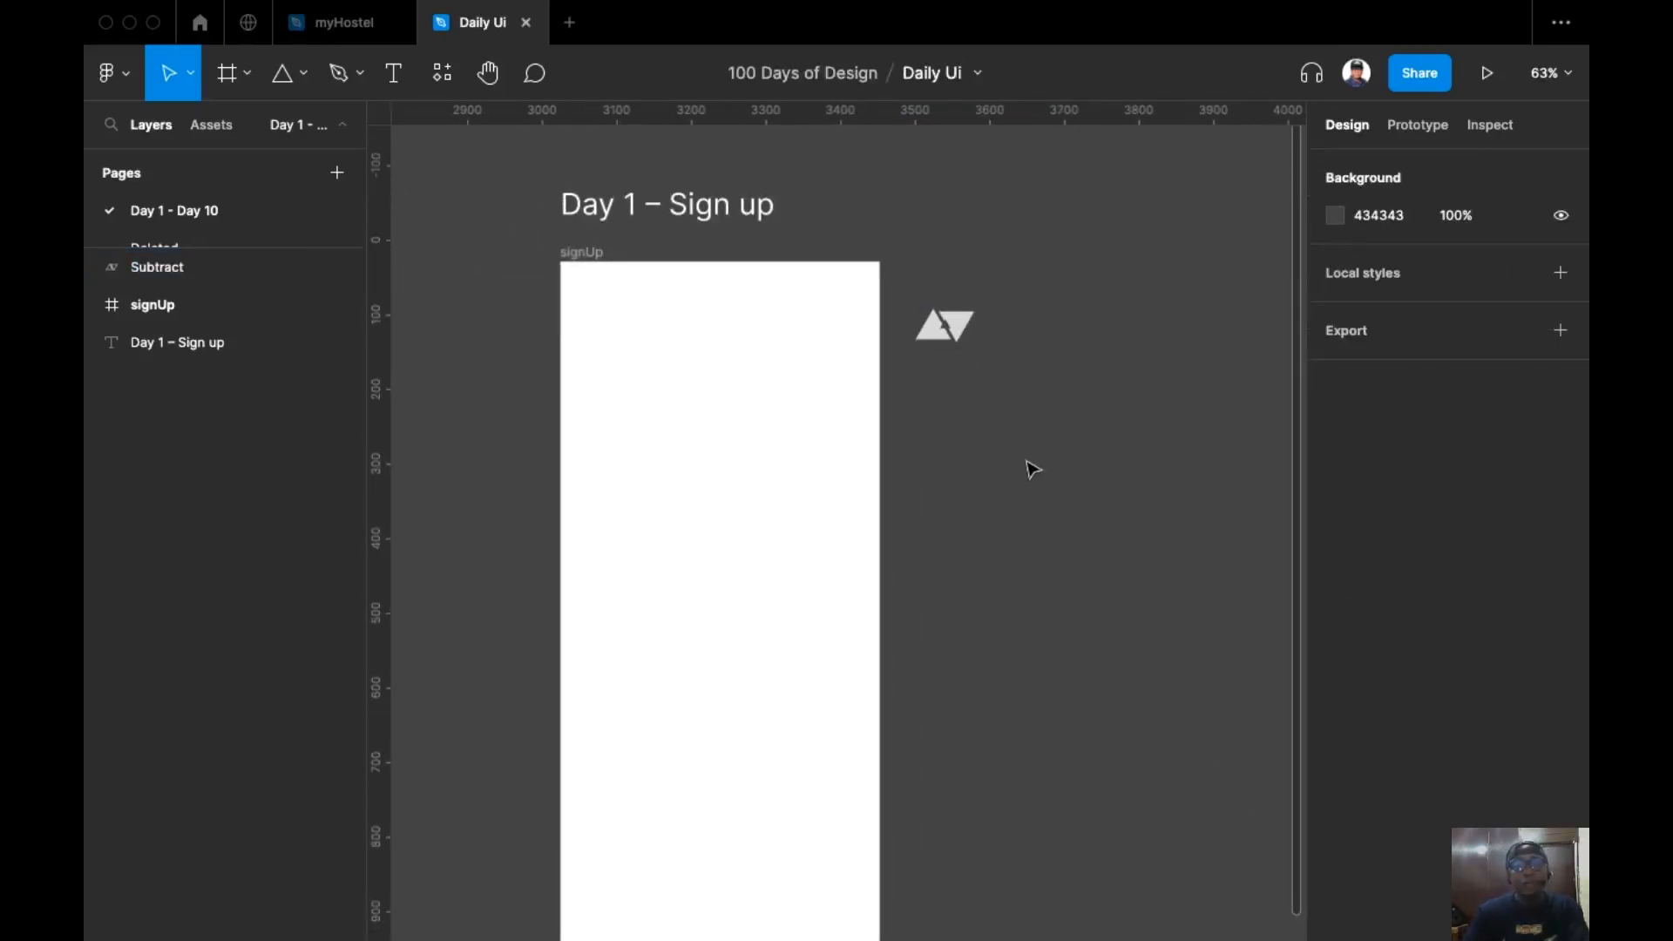
Step: Open the Unsplash plugin and search its photos for nature
{"action": "key", "text": "super+slash"}
{"action": "key", "text": "Down"}
{"action": "key", "text": "Return"}
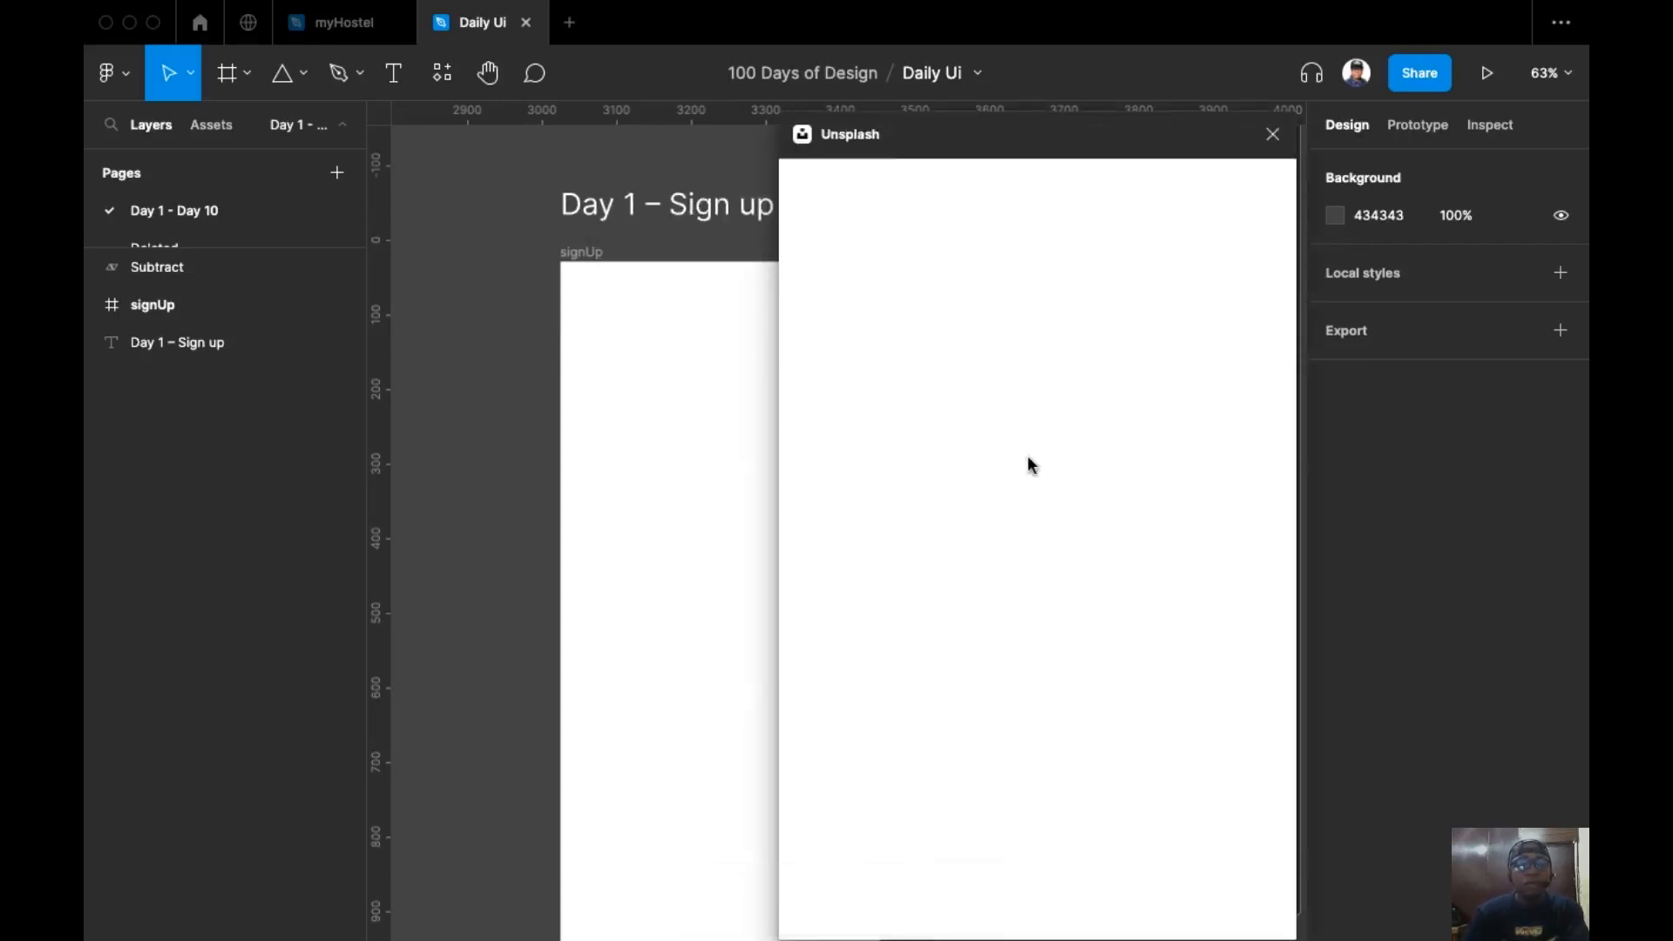
{"action": "left_click", "coordinate": [861, 239]}
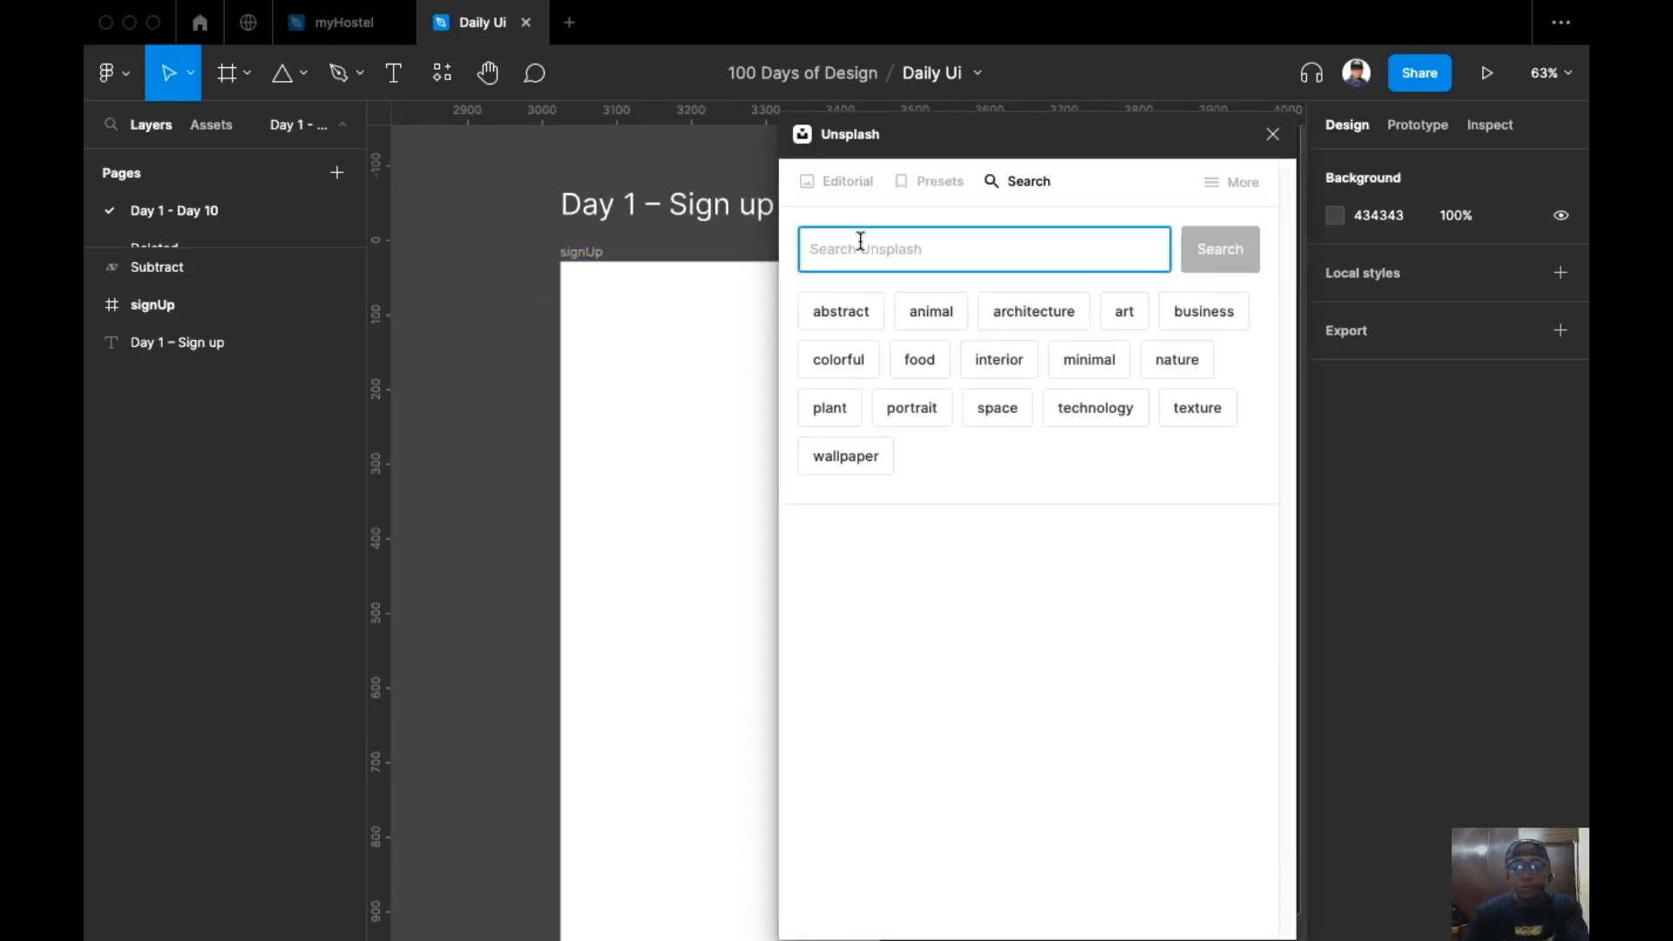
{"action": "left_click", "coordinate": [1176, 358]}
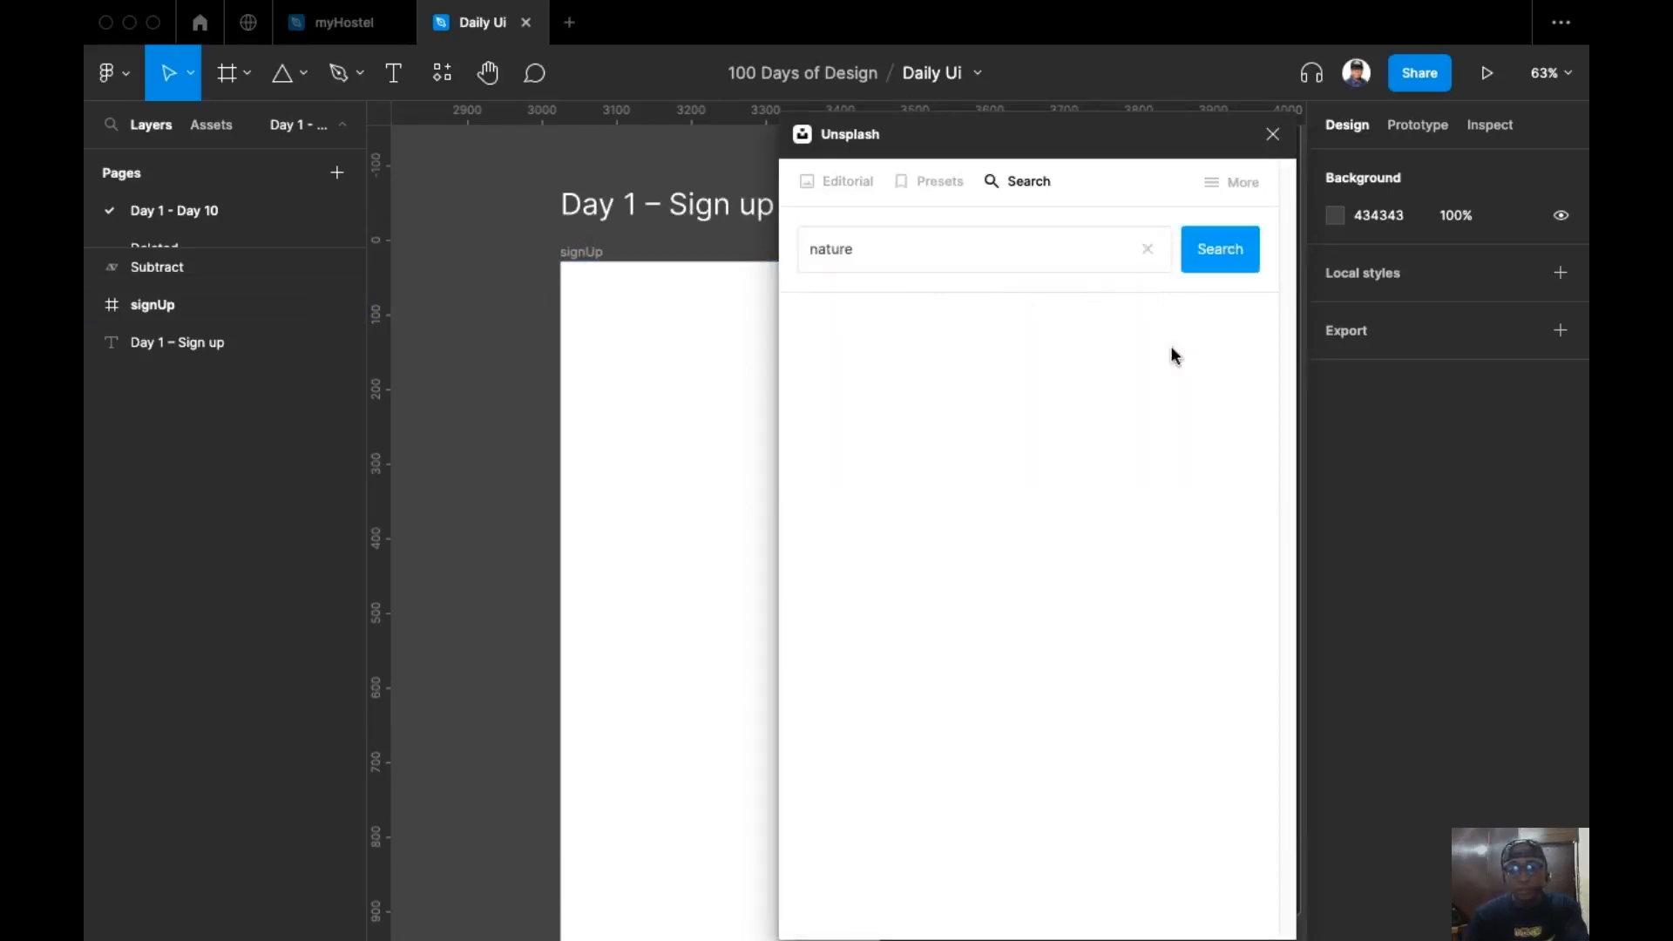
Step: Insert the landscape photo of pine trees and a sunlit cliff onto the canvas and close Unsplash
{"action": "scroll", "coordinate": [1118, 798], "scroll_direction": "down", "scroll_amount": 3}
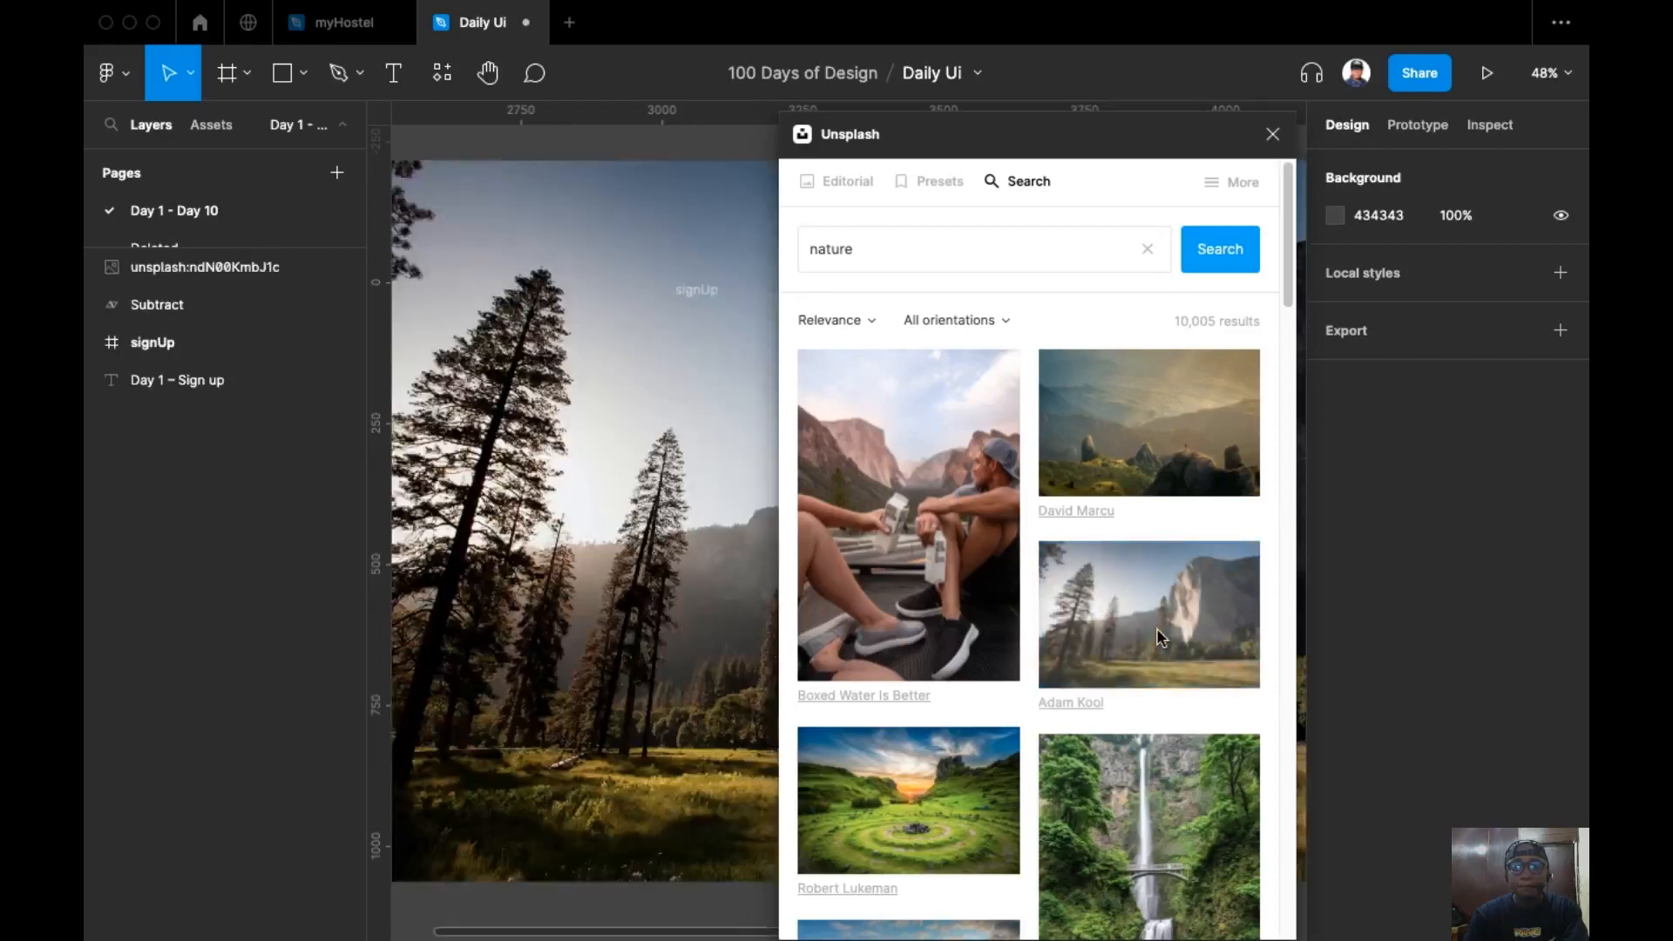
{"action": "left_click", "coordinate": [1273, 133]}
{"action": "scroll", "coordinate": [995, 314], "scroll_direction": "up", "scroll_amount": 1}
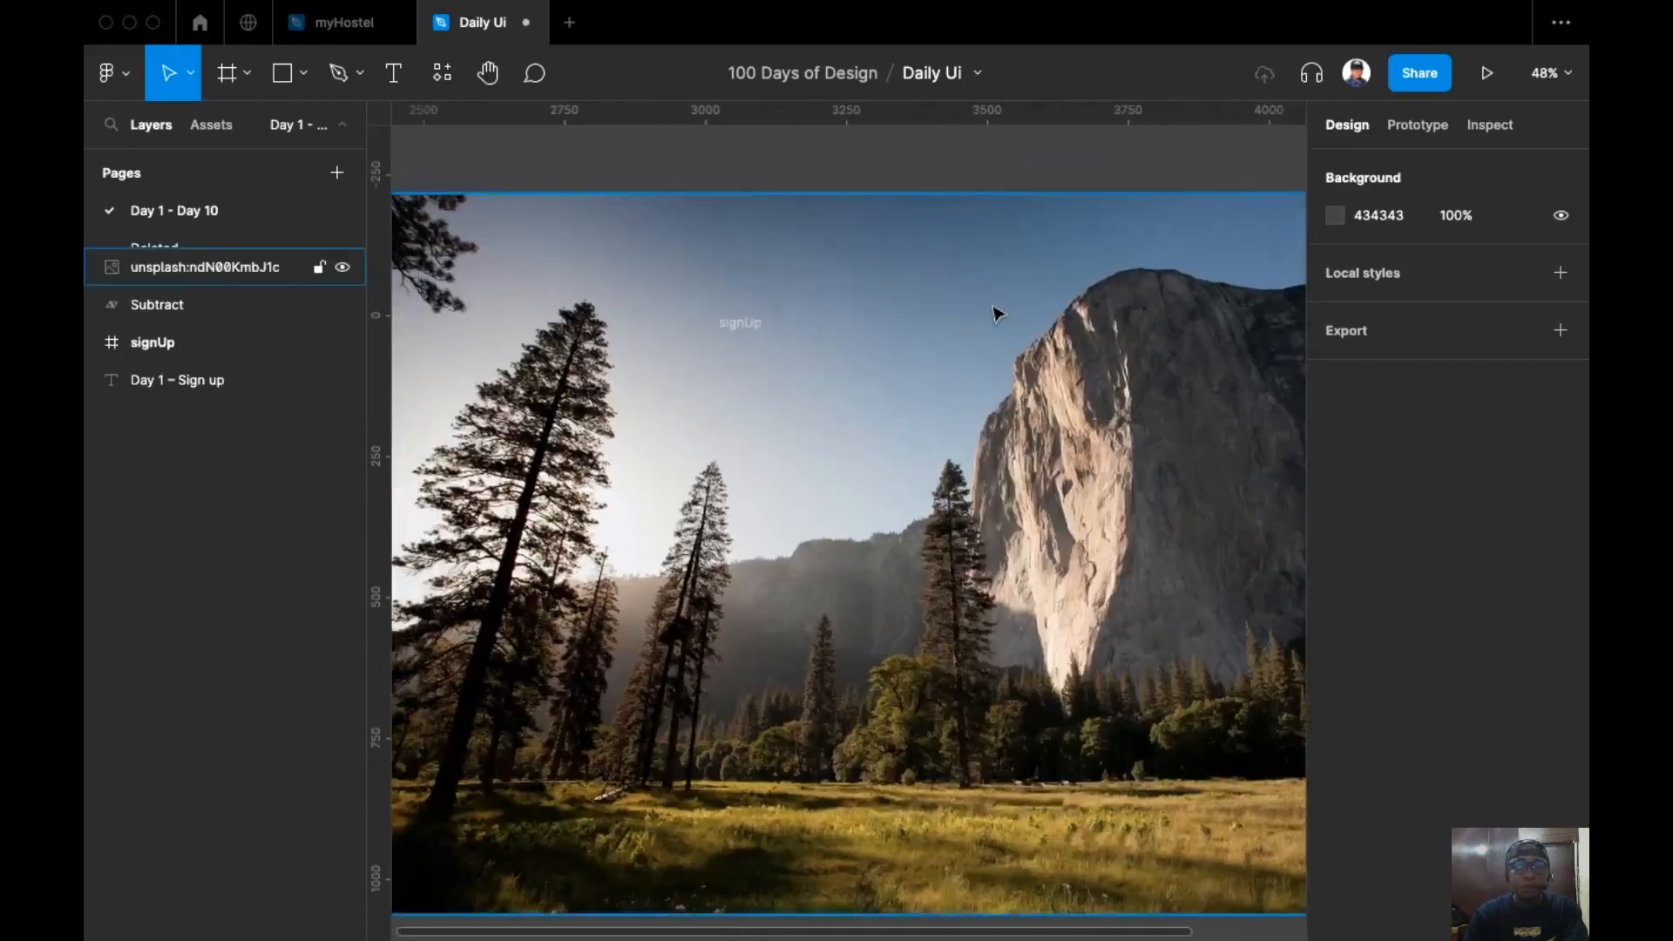
Step: Move the landscape photo below the signUp frame and scale it down to about 1452 × 968
{"action": "scroll", "coordinate": [994, 313], "scroll_direction": "down", "scroll_amount": 5}
{"action": "left_click_drag", "start_coordinate": [1033, 366], "coordinate": [866, 670]}
{"action": "scroll", "coordinate": [911, 628], "scroll_direction": "down", "scroll_amount": 1}
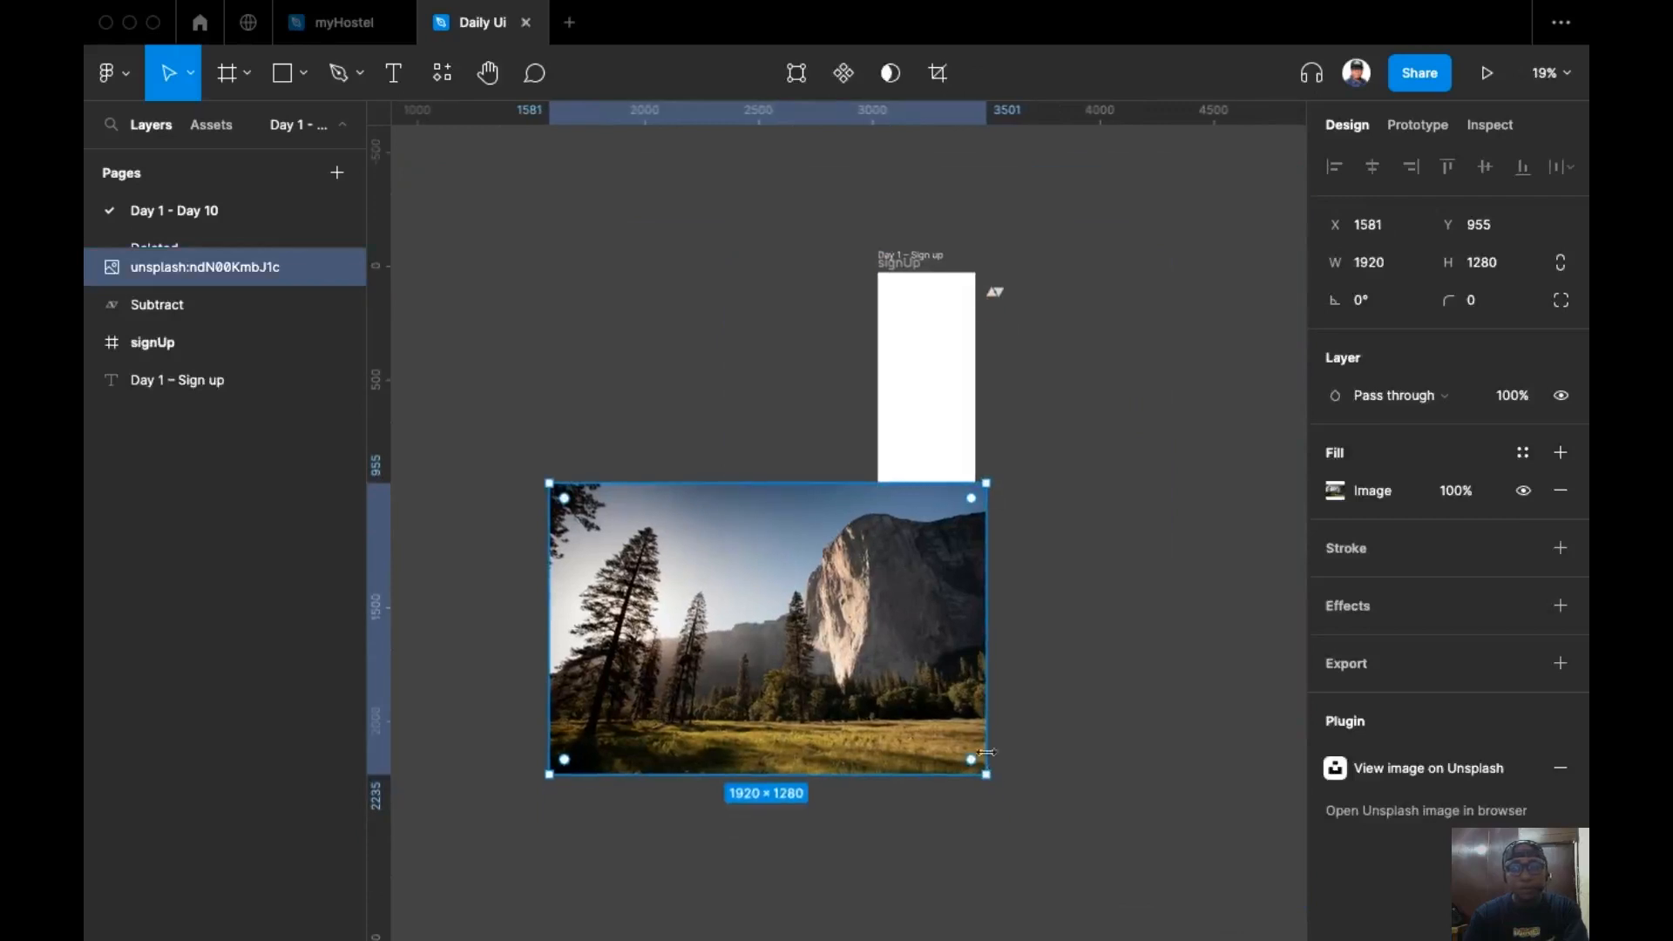
{"action": "left_click_drag", "start_coordinate": [990, 775], "coordinate": [835, 675]}
{"action": "scroll", "coordinate": [841, 676], "scroll_direction": "up", "scroll_amount": 5}
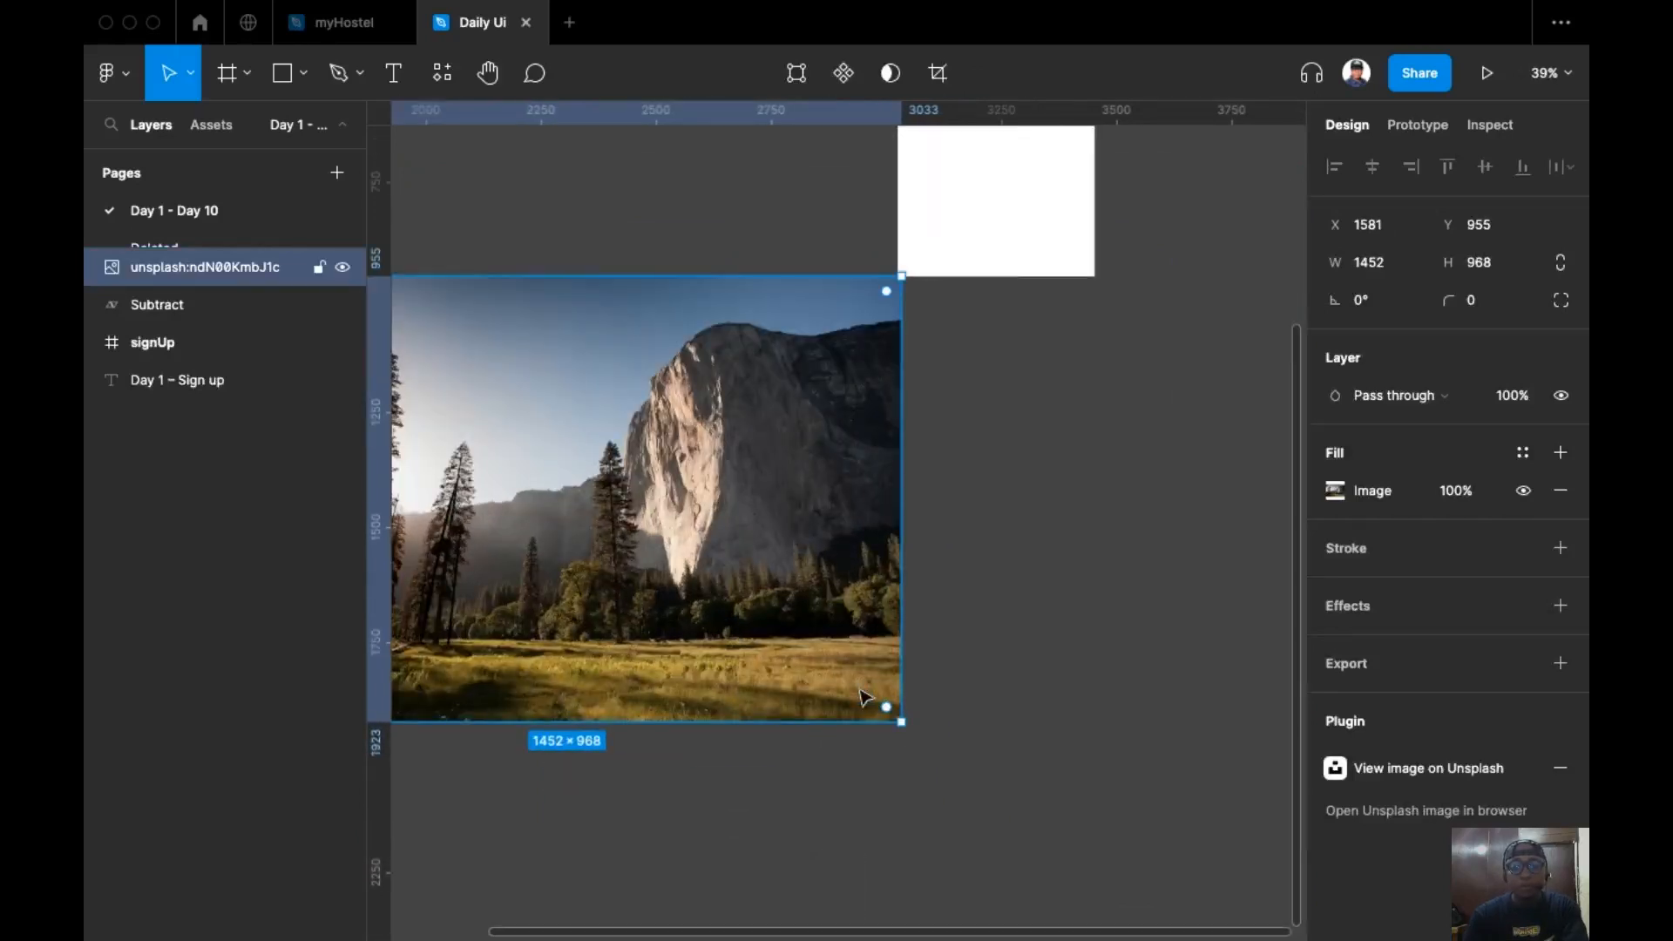
Step: Place the photo inside the signUp frame at X -409, Y 0 so it fills the screen as background
{"action": "scroll", "coordinate": [613, 762], "scroll_direction": "up", "scroll_amount": 2}
{"action": "scroll", "coordinate": [613, 762], "scroll_direction": "left", "scroll_amount": 1}
{"action": "left_click_drag", "start_coordinate": [613, 762], "coordinate": [1103, 375]}
{"action": "scroll", "coordinate": [1102, 375], "scroll_direction": "up", "scroll_amount": 3}
{"action": "scroll", "coordinate": [1103, 374], "scroll_direction": "right", "scroll_amount": 2}
{"action": "left_click_drag", "start_coordinate": [926, 652], "coordinate": [894, 584]}
{"action": "scroll", "coordinate": [1142, 776], "scroll_direction": "down", "scroll_amount": 1}
{"action": "scroll", "coordinate": [1142, 776], "scroll_direction": "right", "scroll_amount": 2}
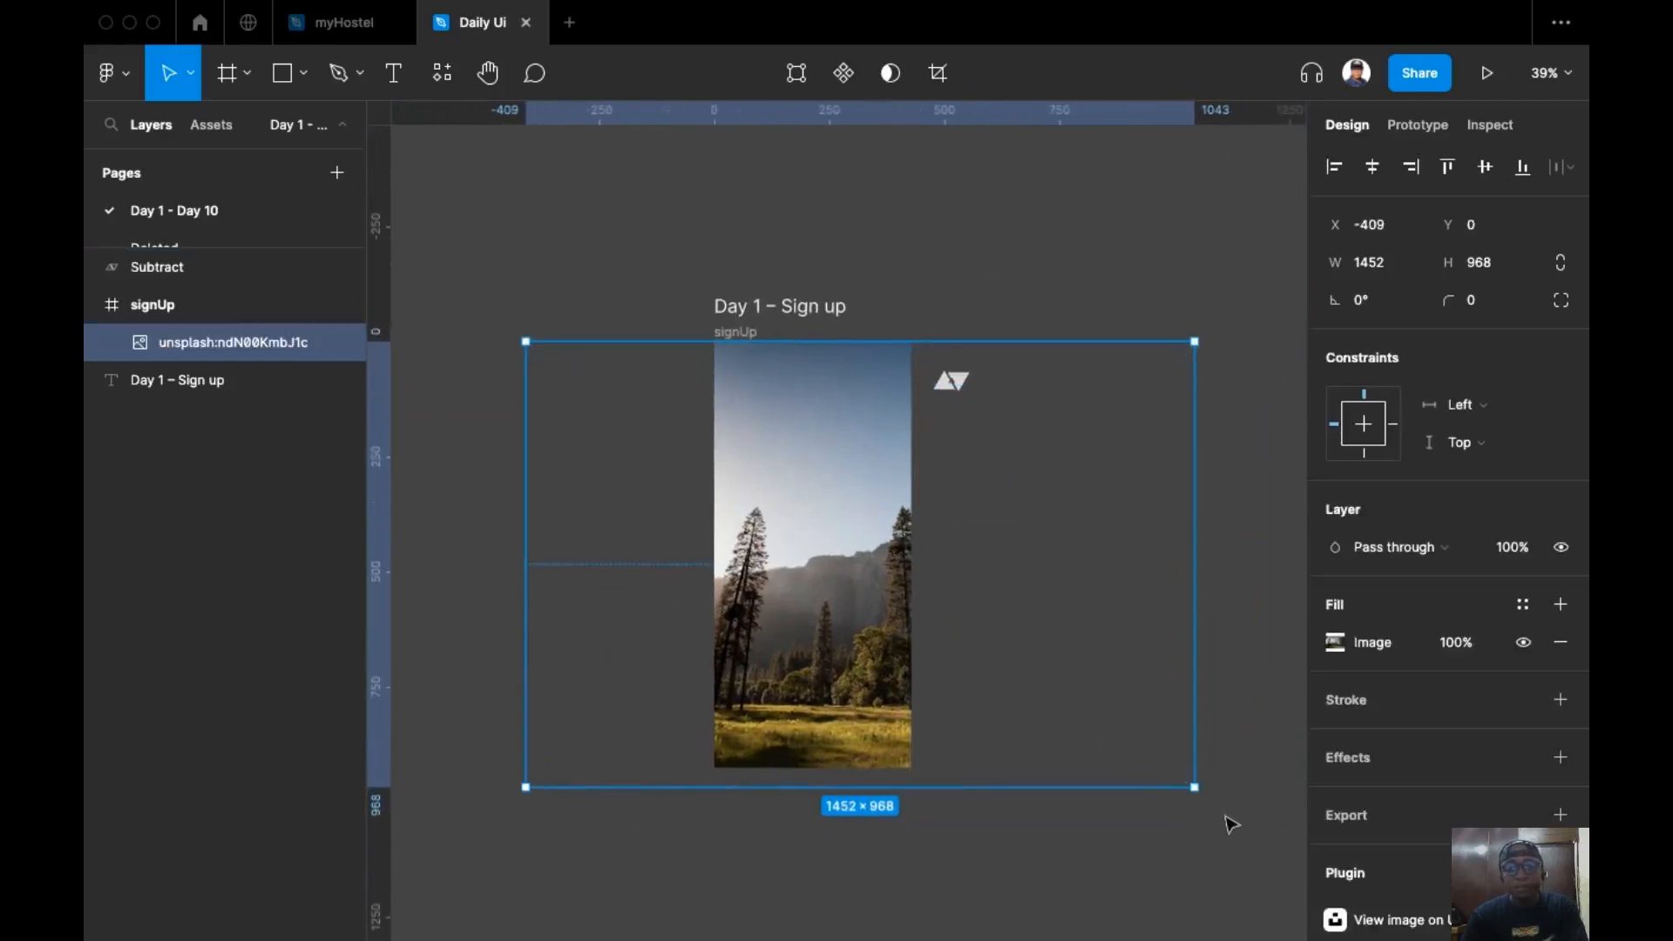
{"action": "left_click_drag", "start_coordinate": [1197, 791], "coordinate": [1212, 798]}
{"action": "left_click", "coordinate": [953, 233]}
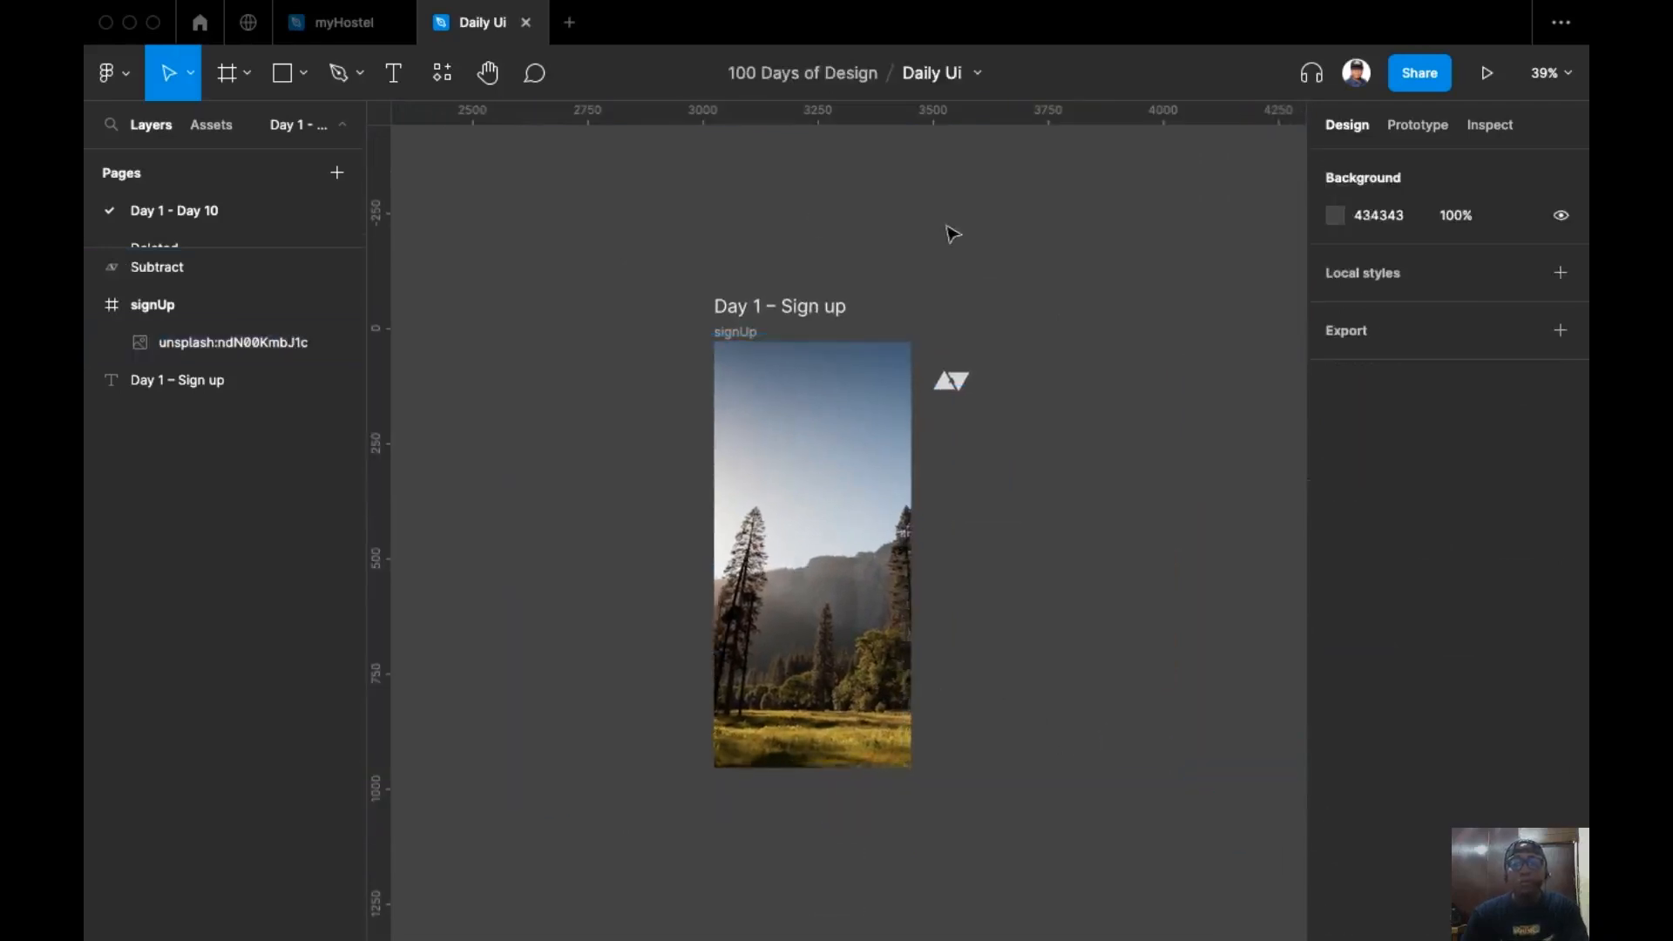
Step: Switch to the Coolors trending palettes in the browser and capture the ten-colour teal-to-red palette and the red-cream-navy one below it as a screenshot
{"action": "scroll", "coordinate": [842, 250], "scroll_direction": "up", "scroll_amount": 2}
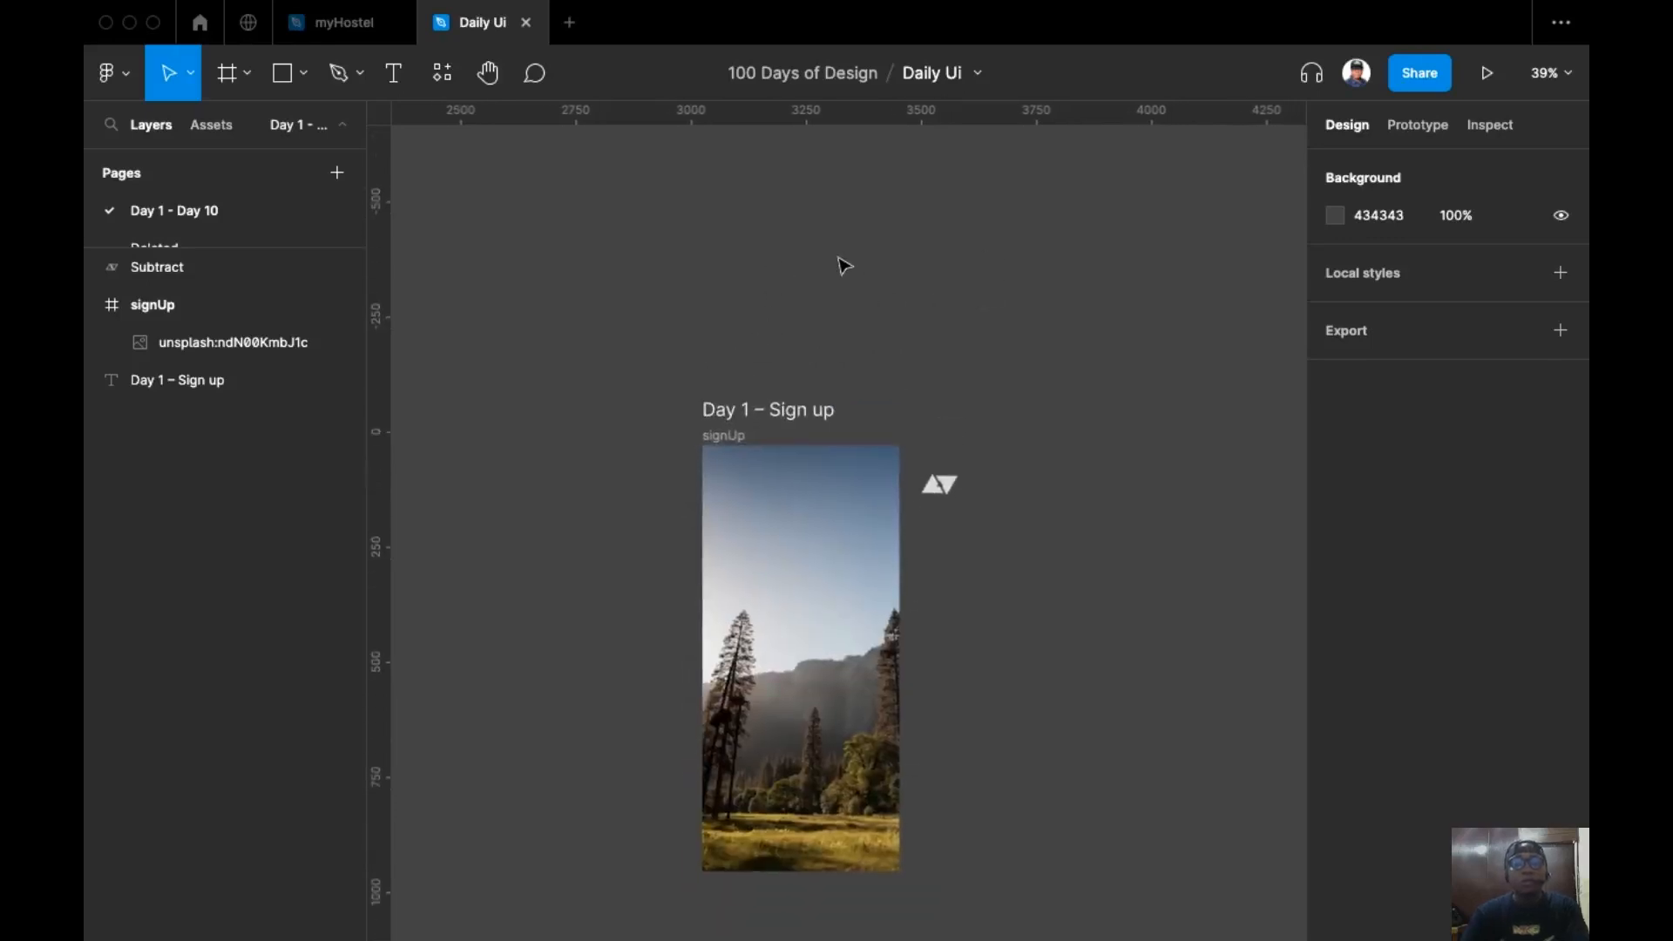
{"action": "key", "text": "super+Tab"}
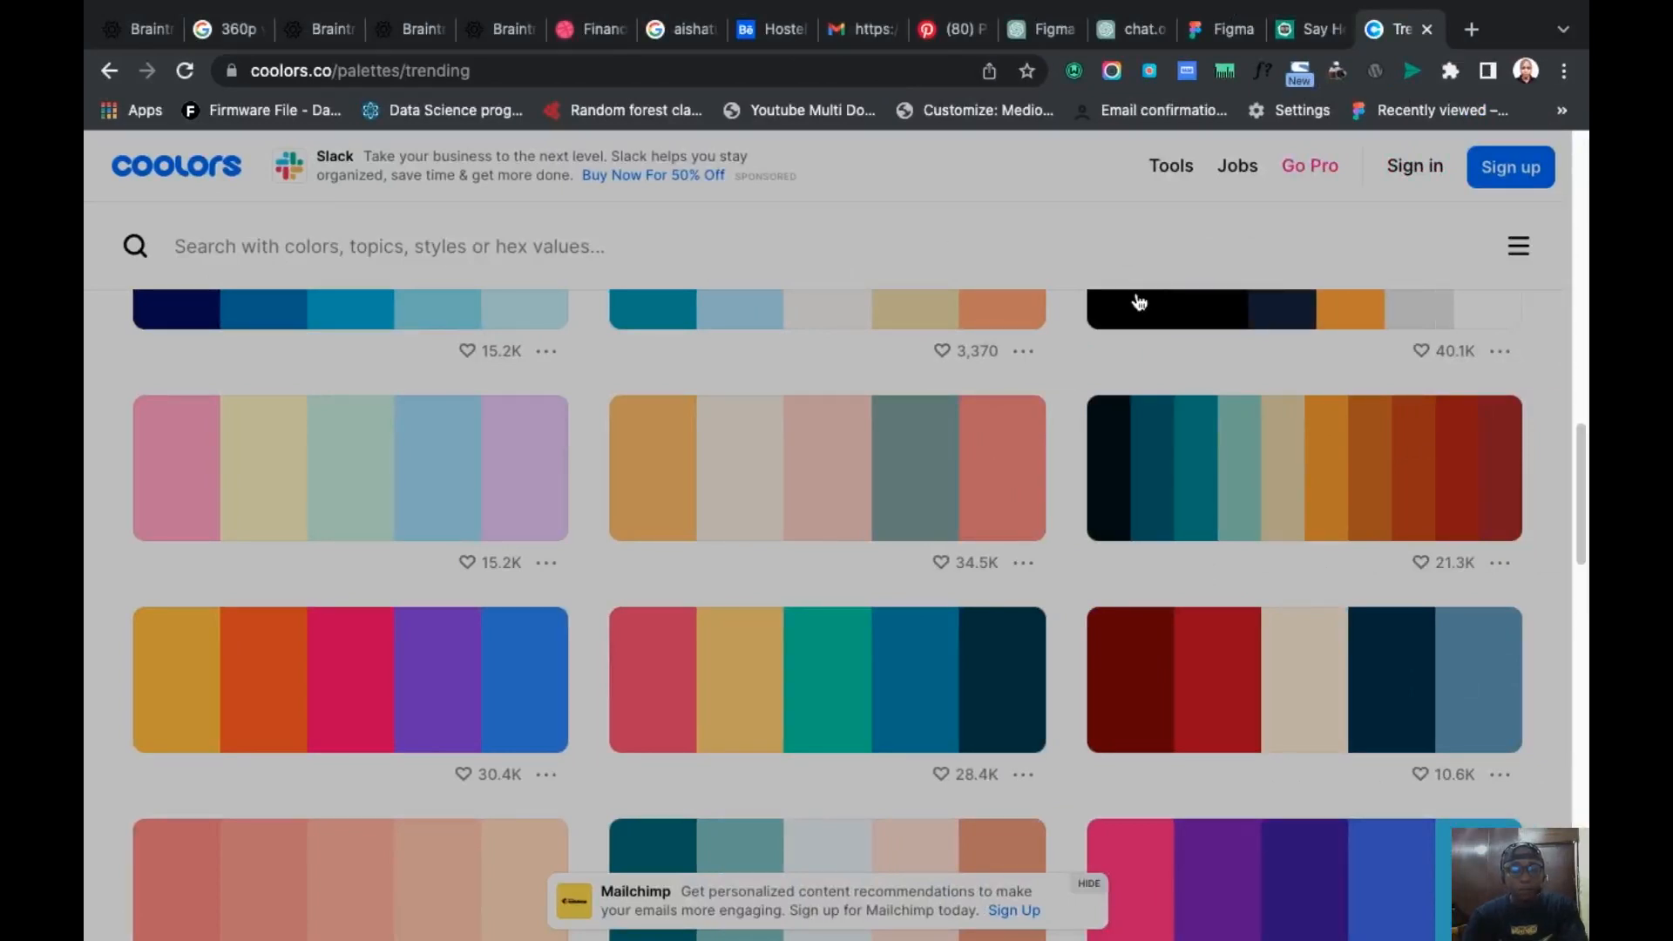
{"action": "left_click", "coordinate": [1145, 473]}
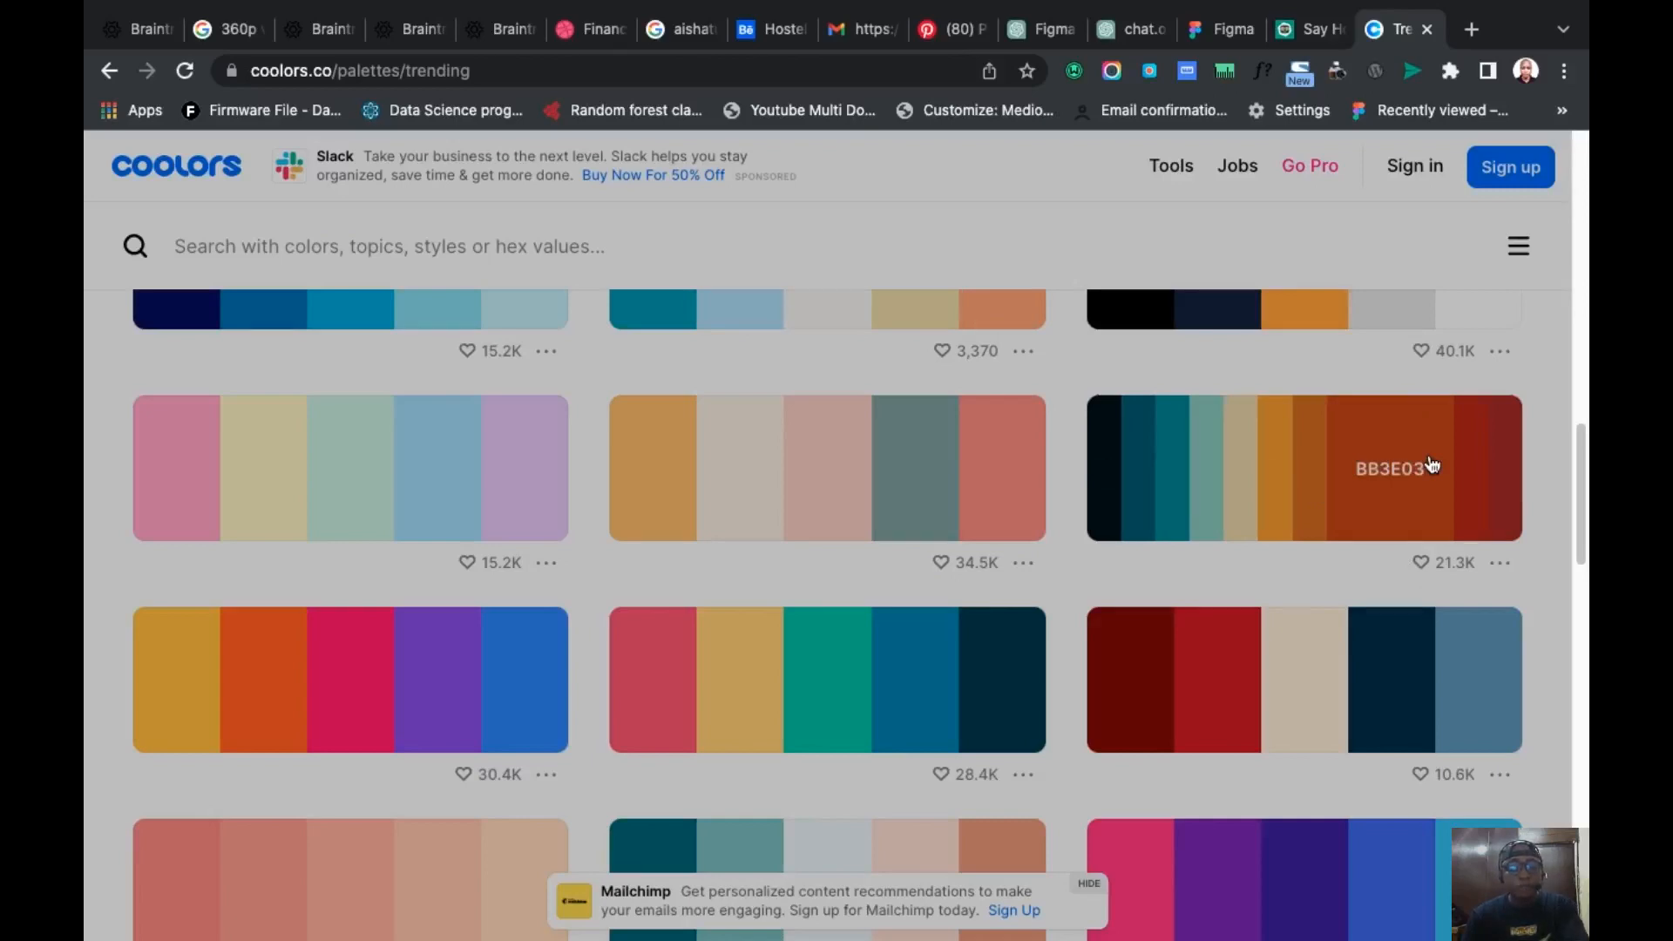
{"action": "key", "text": "super+shift+4"}
{"action": "left_click_drag", "start_coordinate": [1052, 367], "coordinate": [1553, 777]}
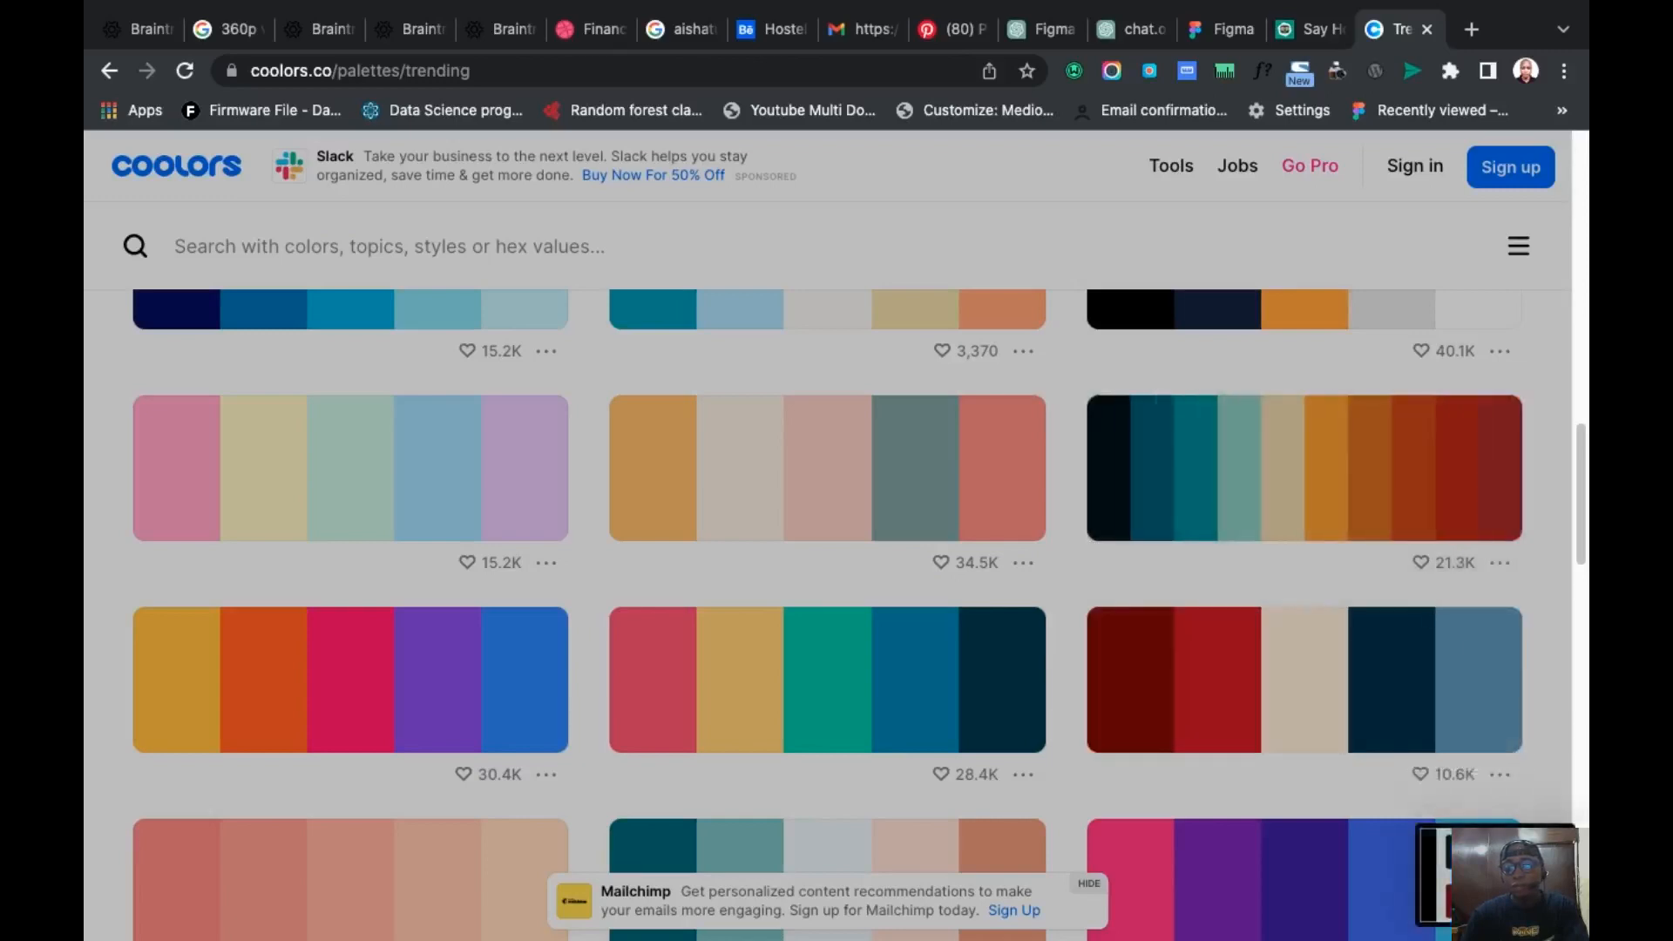
Step: Copy the captured palette screenshot to the clipboard, switch to Figma and paste it beside the signUp frame at X 3567, Y 178
{"action": "right_click", "coordinate": [1482, 872]}
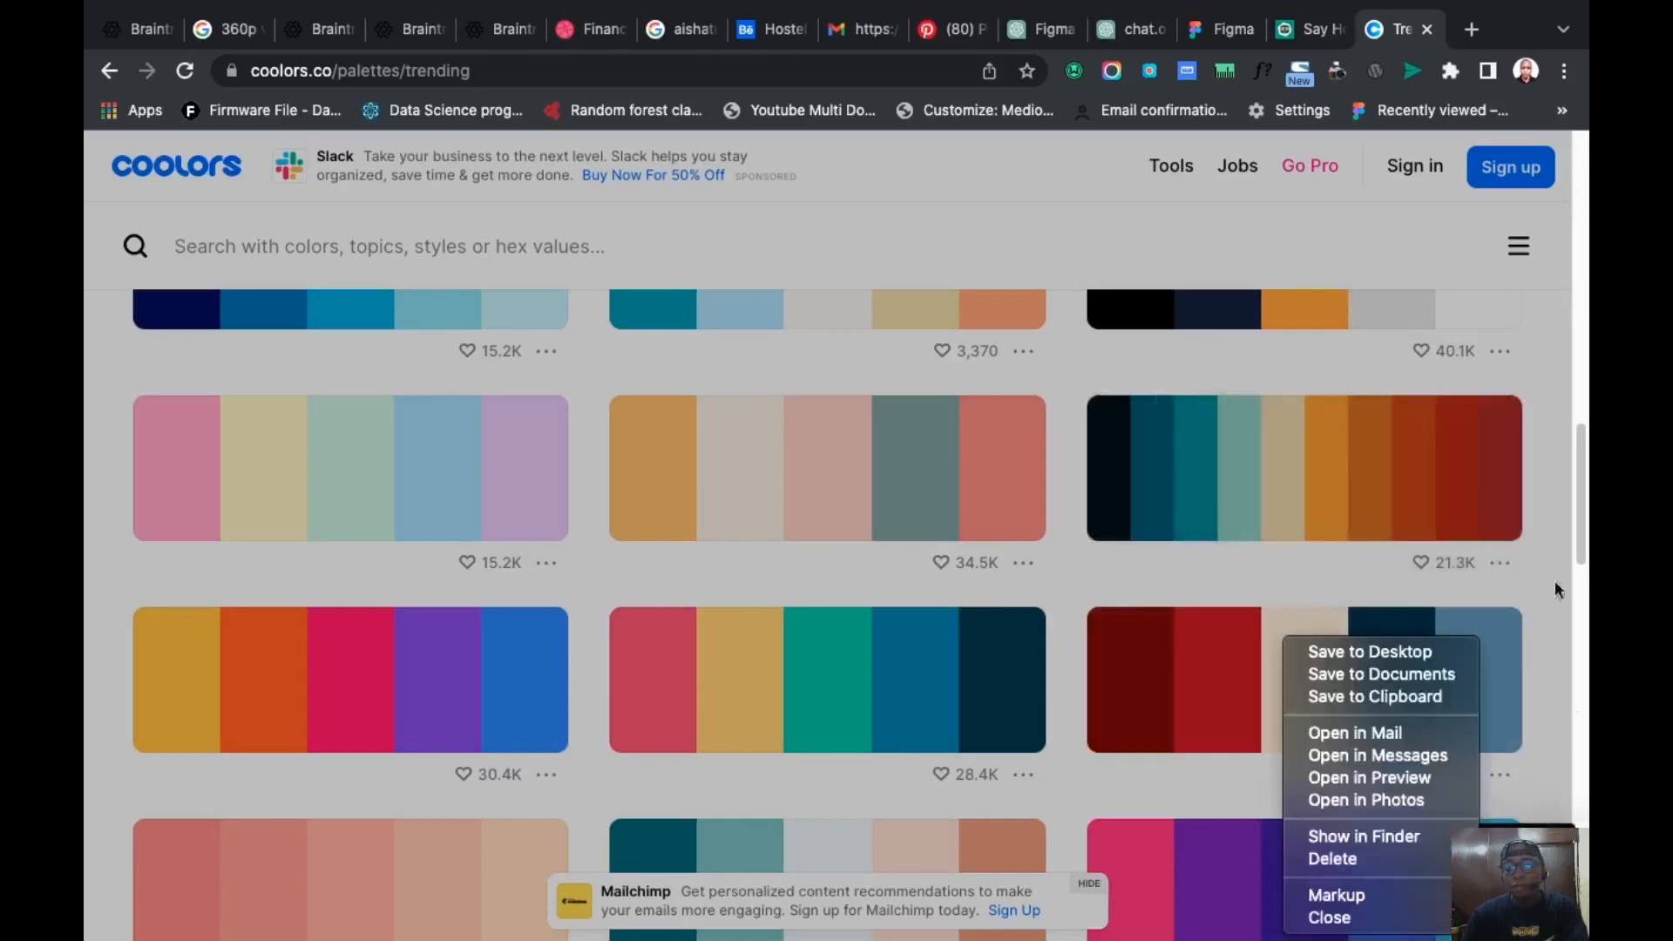
{"action": "left_click", "coordinate": [1404, 695]}
{"action": "key", "text": "super+Tab"}
{"action": "right_click", "coordinate": [1053, 510]}
{"action": "left_click", "coordinate": [1100, 528]}
{"action": "left_click_drag", "start_coordinate": [1212, 610], "coordinate": [1064, 586]}
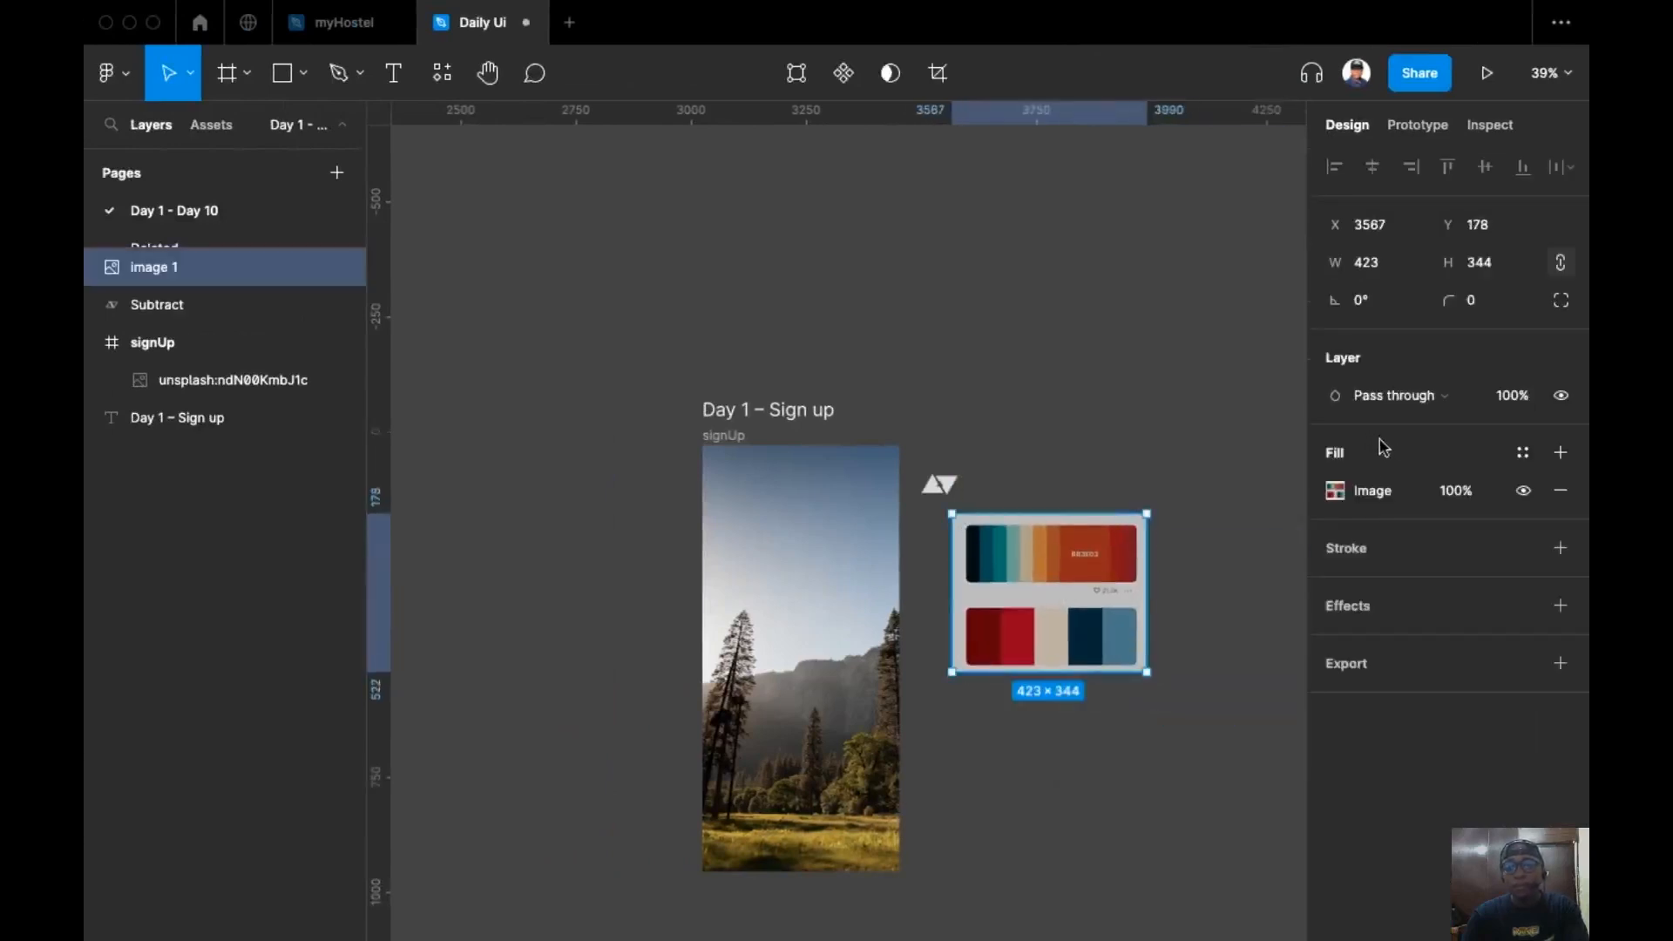
Step: Raise the exposure of the pasted palette image and move it to X 3580, Y 157
{"action": "left_click", "coordinate": [1357, 500]}
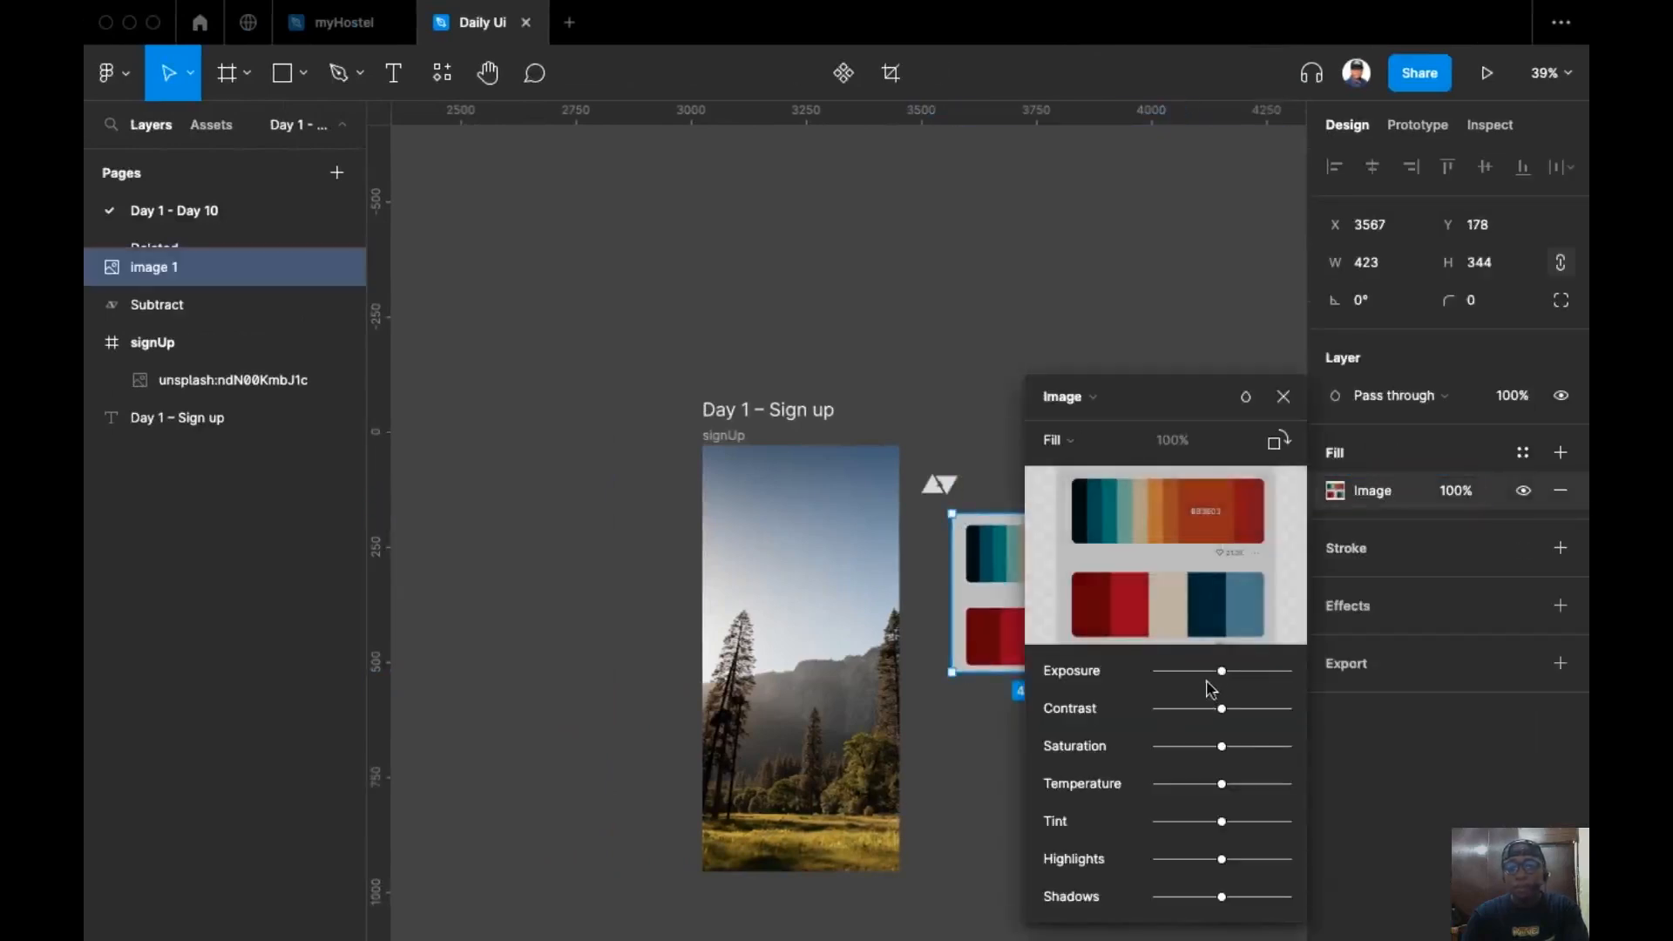
{"action": "left_click_drag", "start_coordinate": [1227, 680], "coordinate": [1253, 680]}
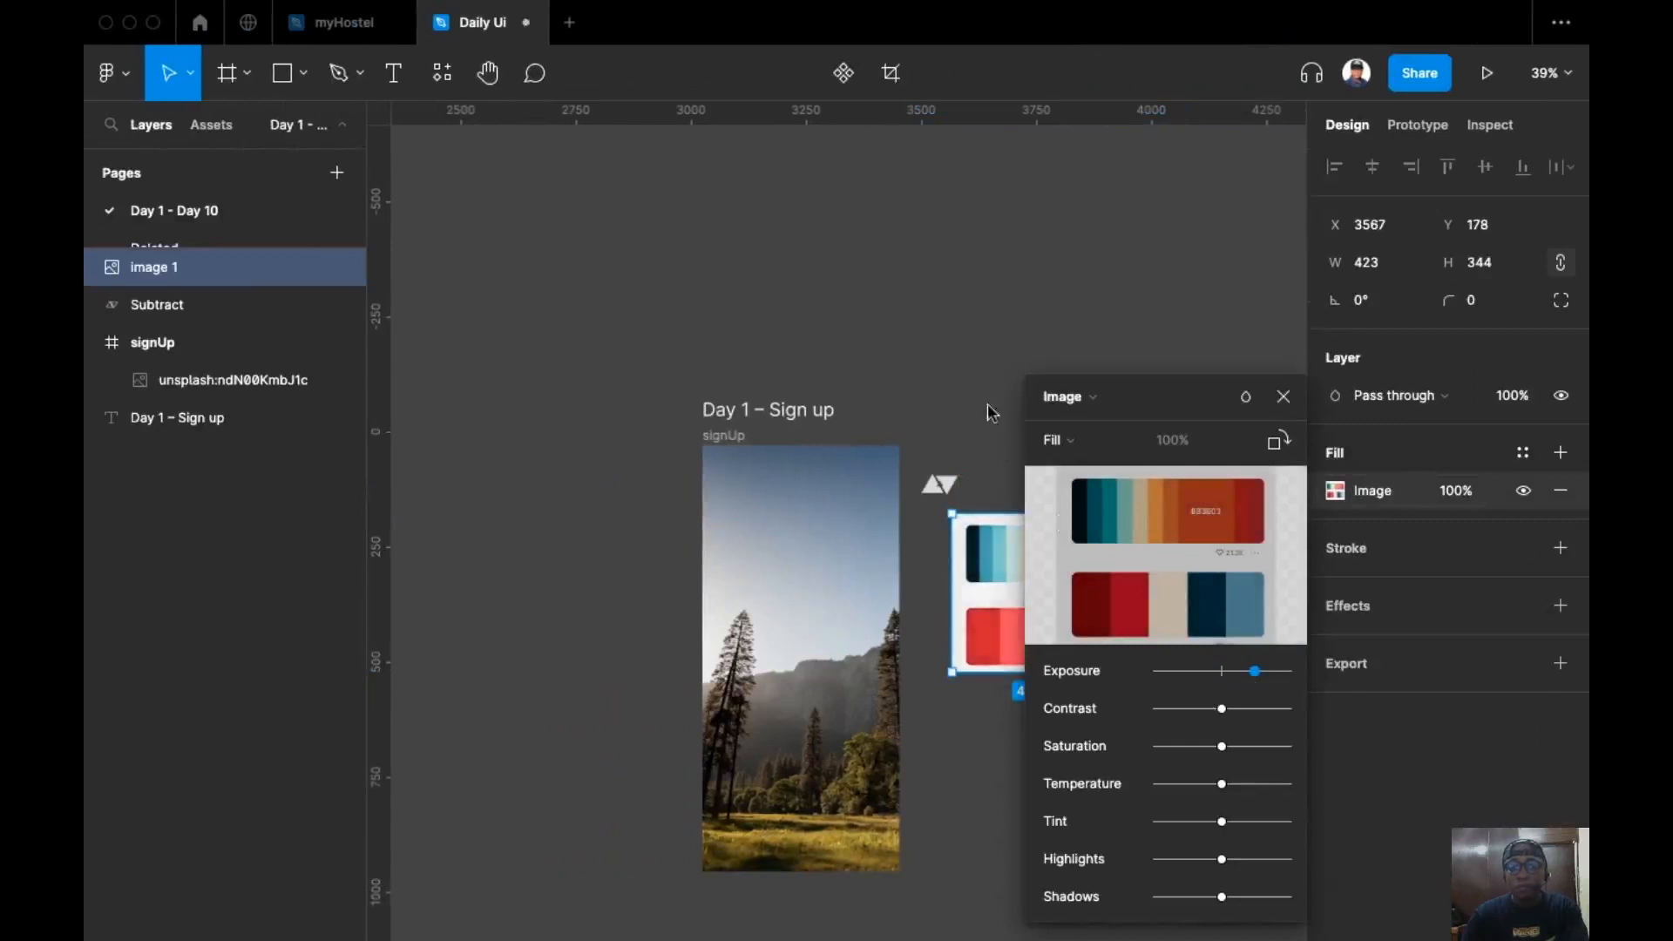
{"action": "left_click", "coordinate": [1014, 416]}
{"action": "left_click", "coordinate": [1048, 562]}
{"action": "scroll", "coordinate": [988, 538], "scroll_direction": "up", "scroll_amount": 5}
{"action": "scroll", "coordinate": [732, 459], "scroll_direction": "right", "scroll_amount": 4}
{"action": "scroll", "coordinate": [878, 489], "scroll_direction": "left", "scroll_amount": 2}
{"action": "left_click_drag", "start_coordinate": [959, 423], "coordinate": [959, 541]}
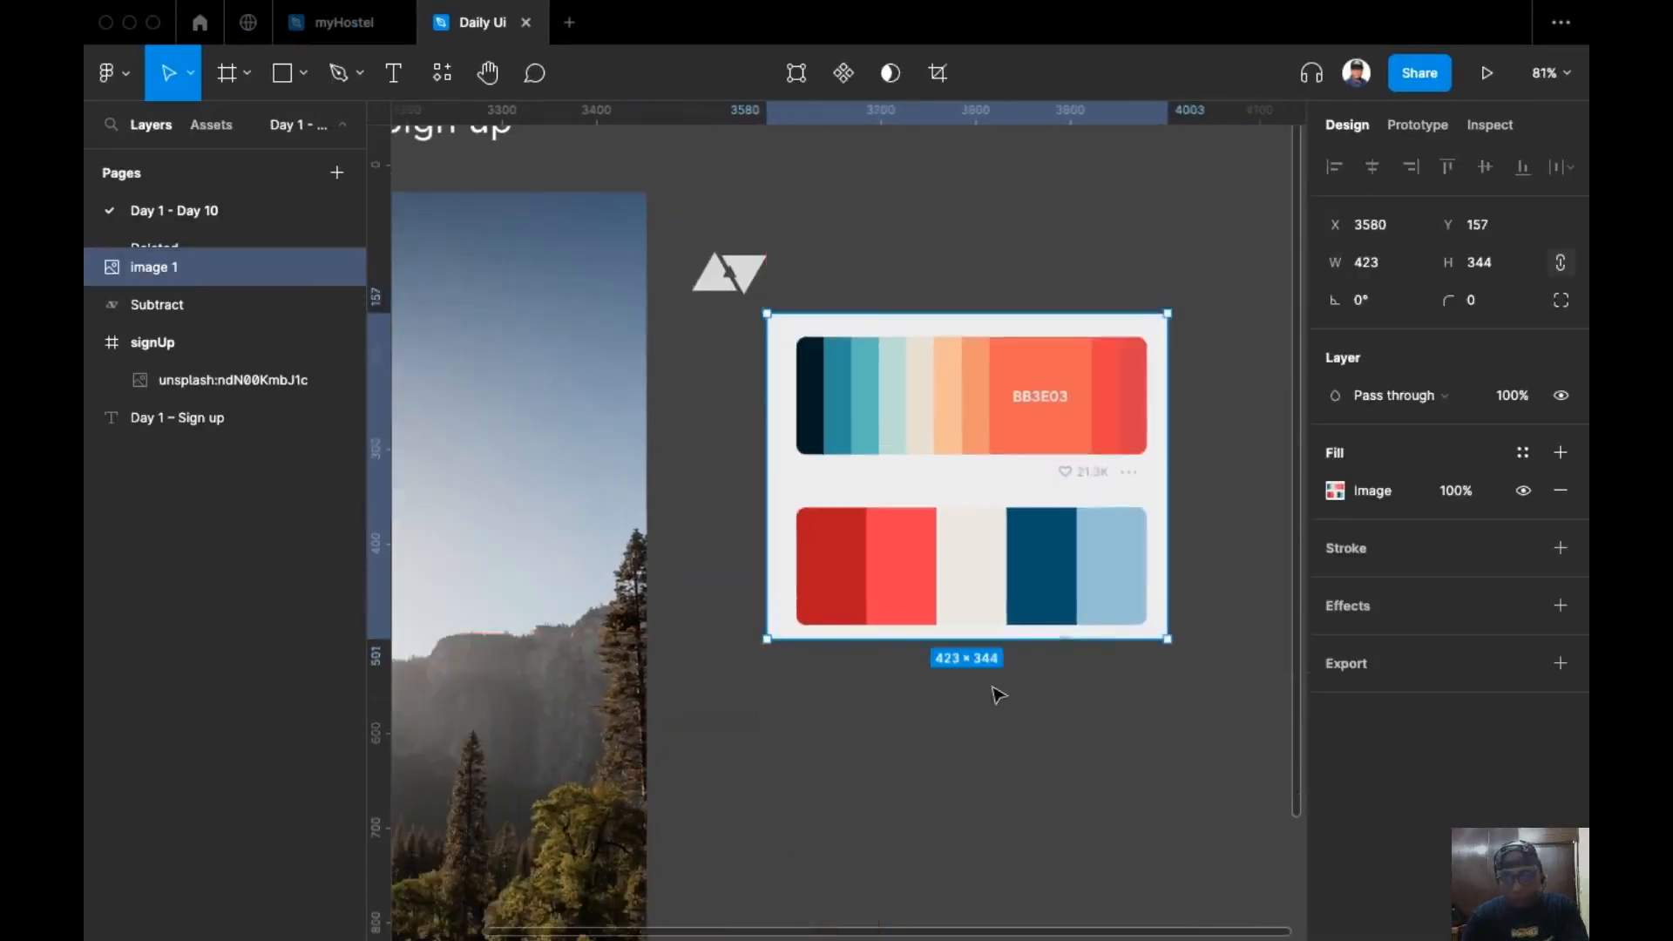
Step: Fill the signUp frame with the darkest navy swatch (021C26) sampled from the ten-colour palette
{"action": "scroll", "coordinate": [918, 642], "scroll_direction": "up", "scroll_amount": 2}
{"action": "scroll", "coordinate": [750, 533], "scroll_direction": "left", "scroll_amount": 3}
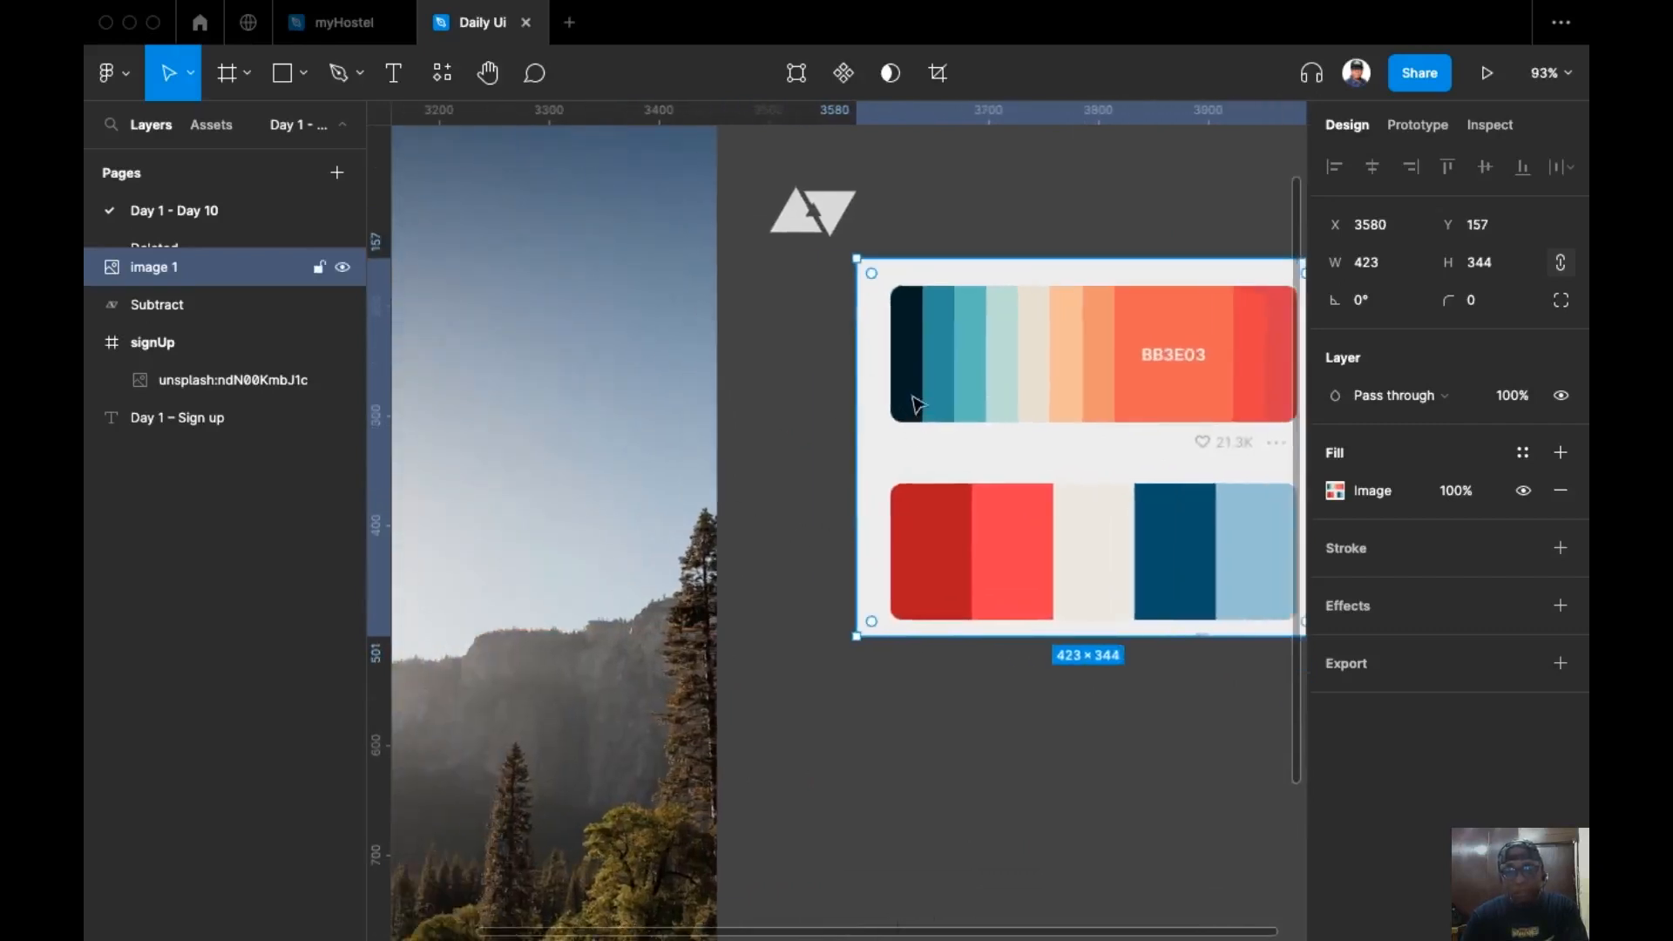
{"action": "scroll", "coordinate": [931, 415], "scroll_direction": "up", "scroll_amount": 3}
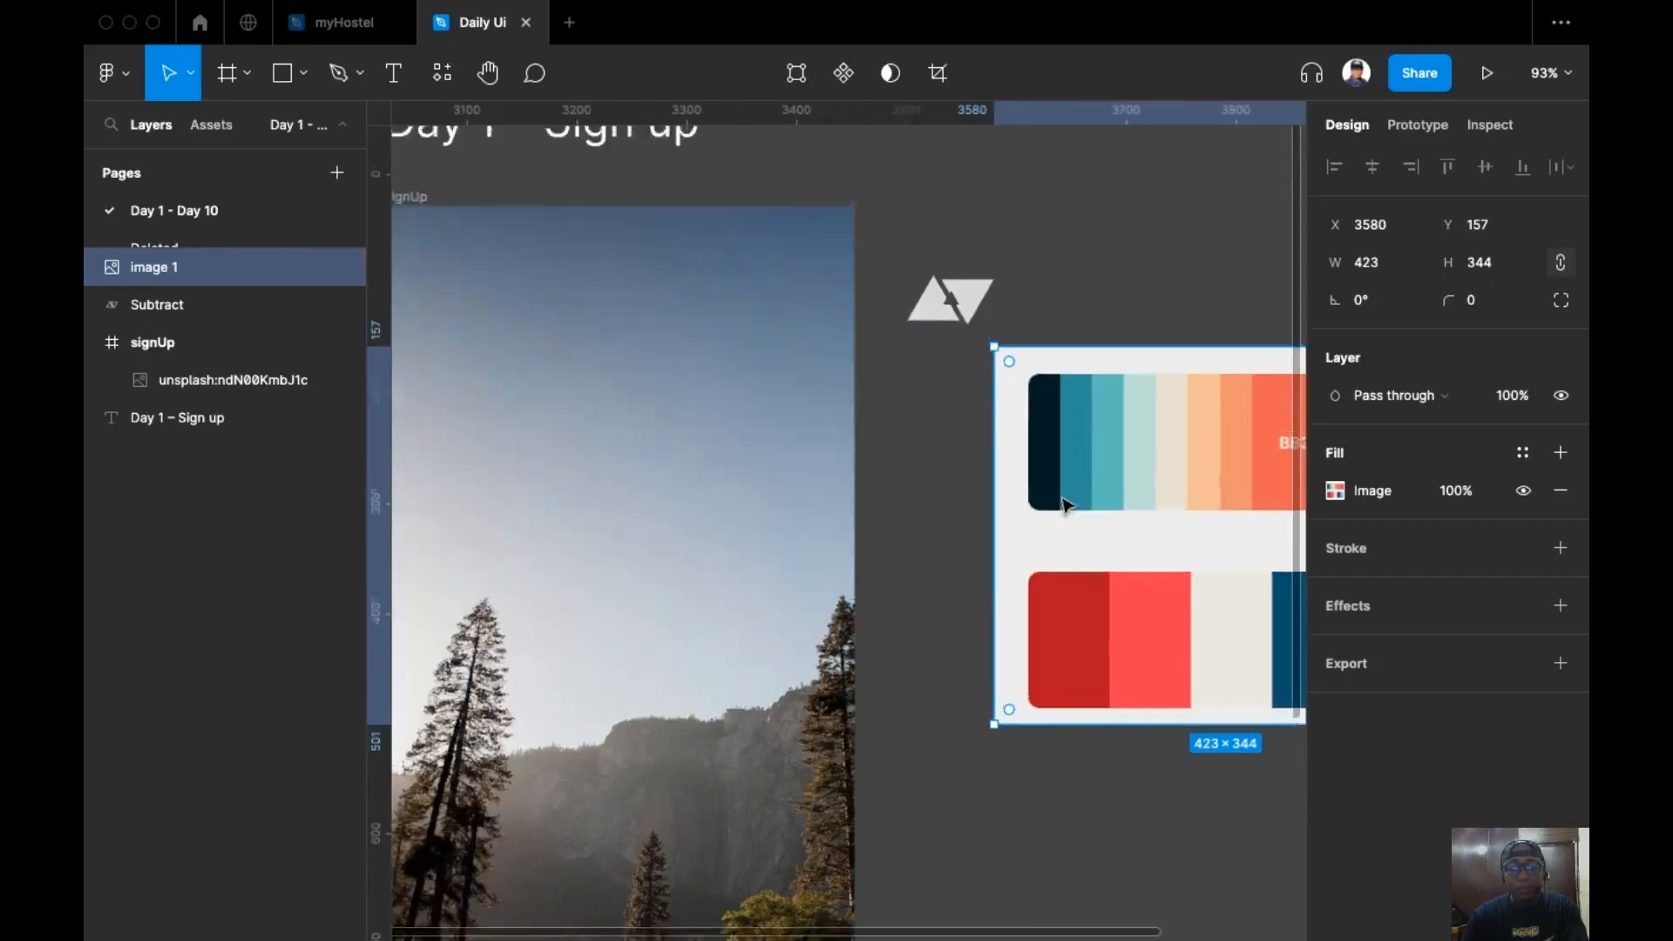
{"action": "scroll", "coordinate": [885, 497], "scroll_direction": "down", "scroll_amount": 5}
{"action": "scroll", "coordinate": [884, 370], "scroll_direction": "up", "scroll_amount": 4}
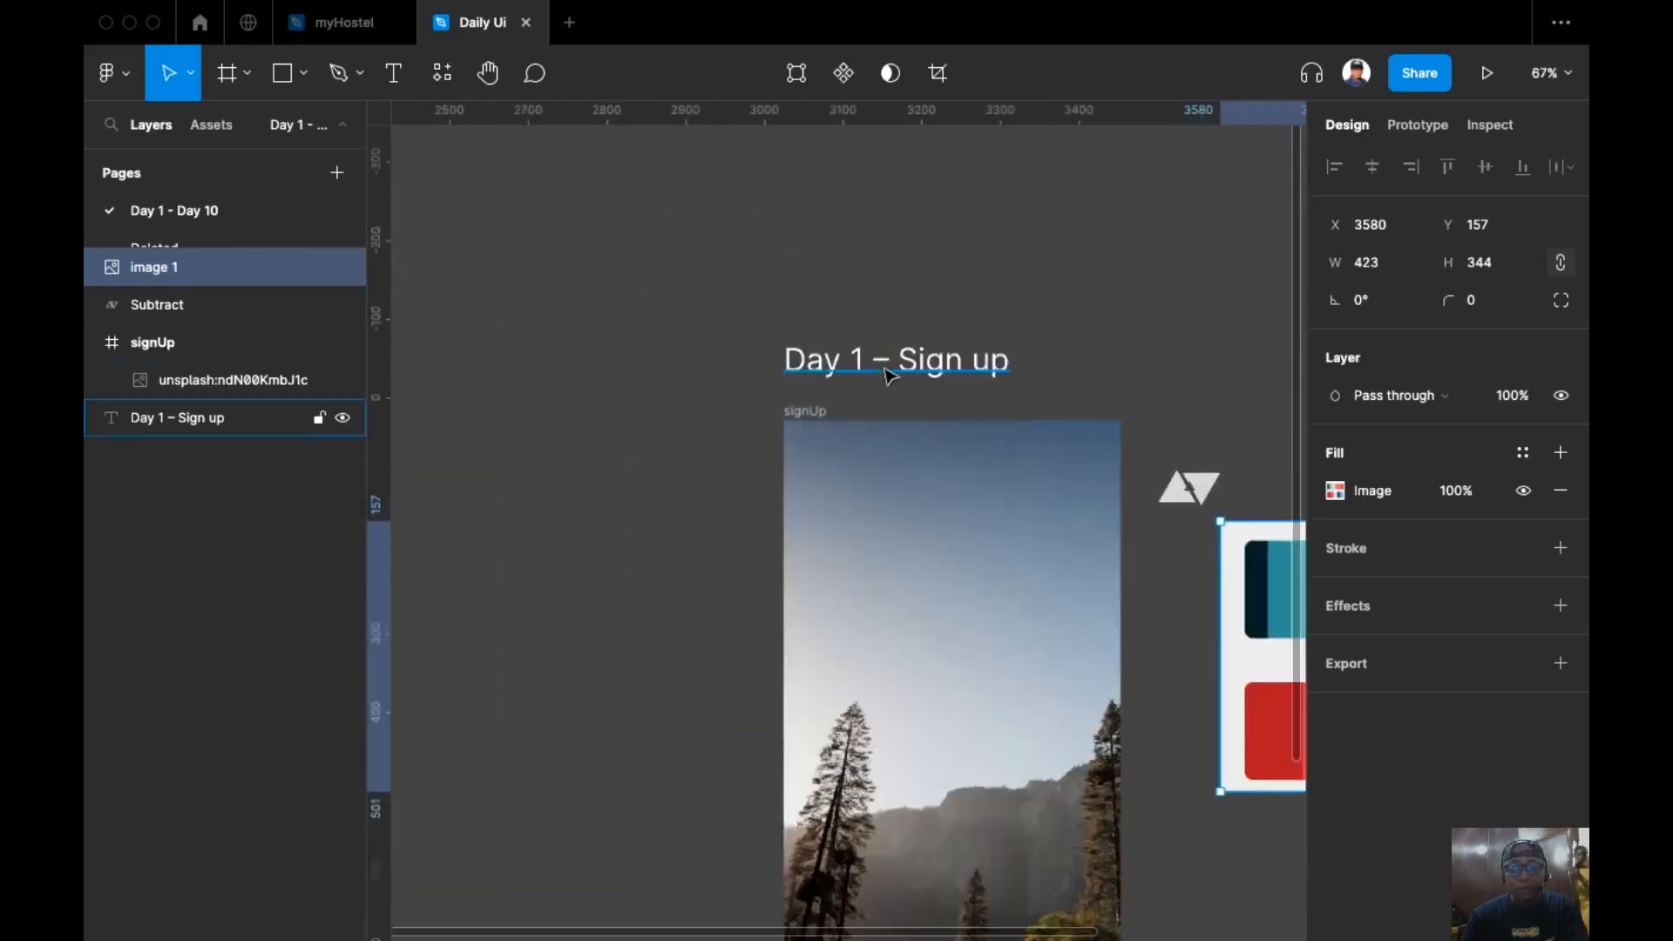
{"action": "left_click", "coordinate": [811, 415]}
{"action": "scroll", "coordinate": [811, 415], "scroll_direction": "down", "scroll_amount": 3}
{"action": "scroll", "coordinate": [810, 415], "scroll_direction": "right", "scroll_amount": 4}
{"action": "key", "text": "i"}
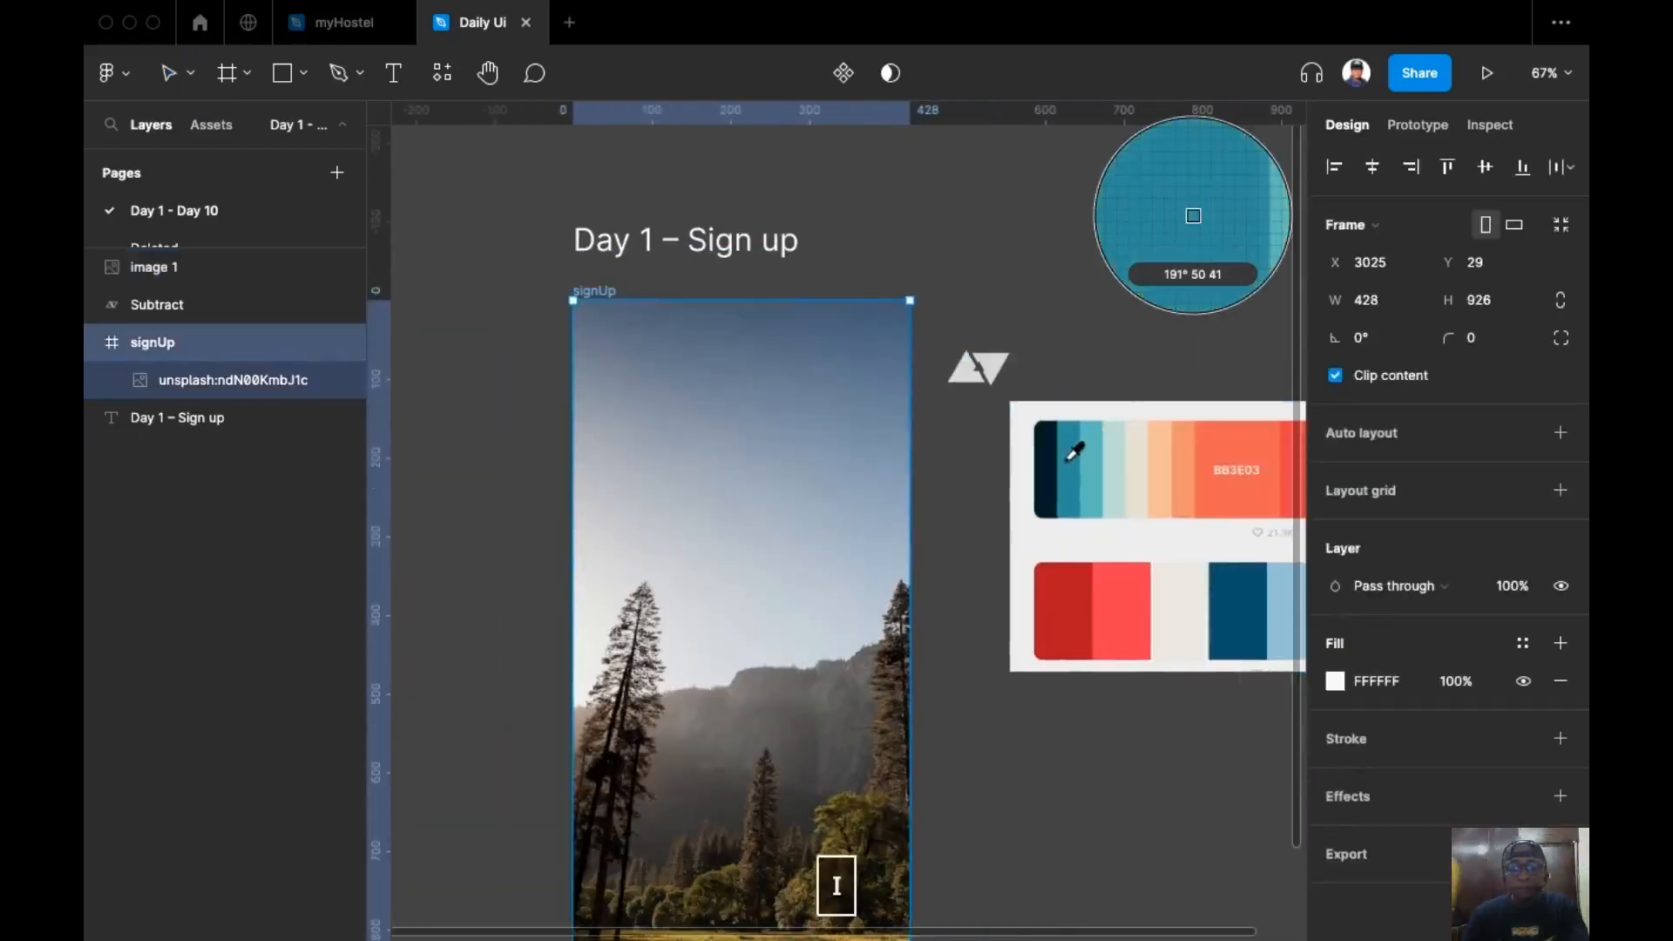
{"action": "key", "text": "Escape"}
{"action": "key", "text": "Escape"}
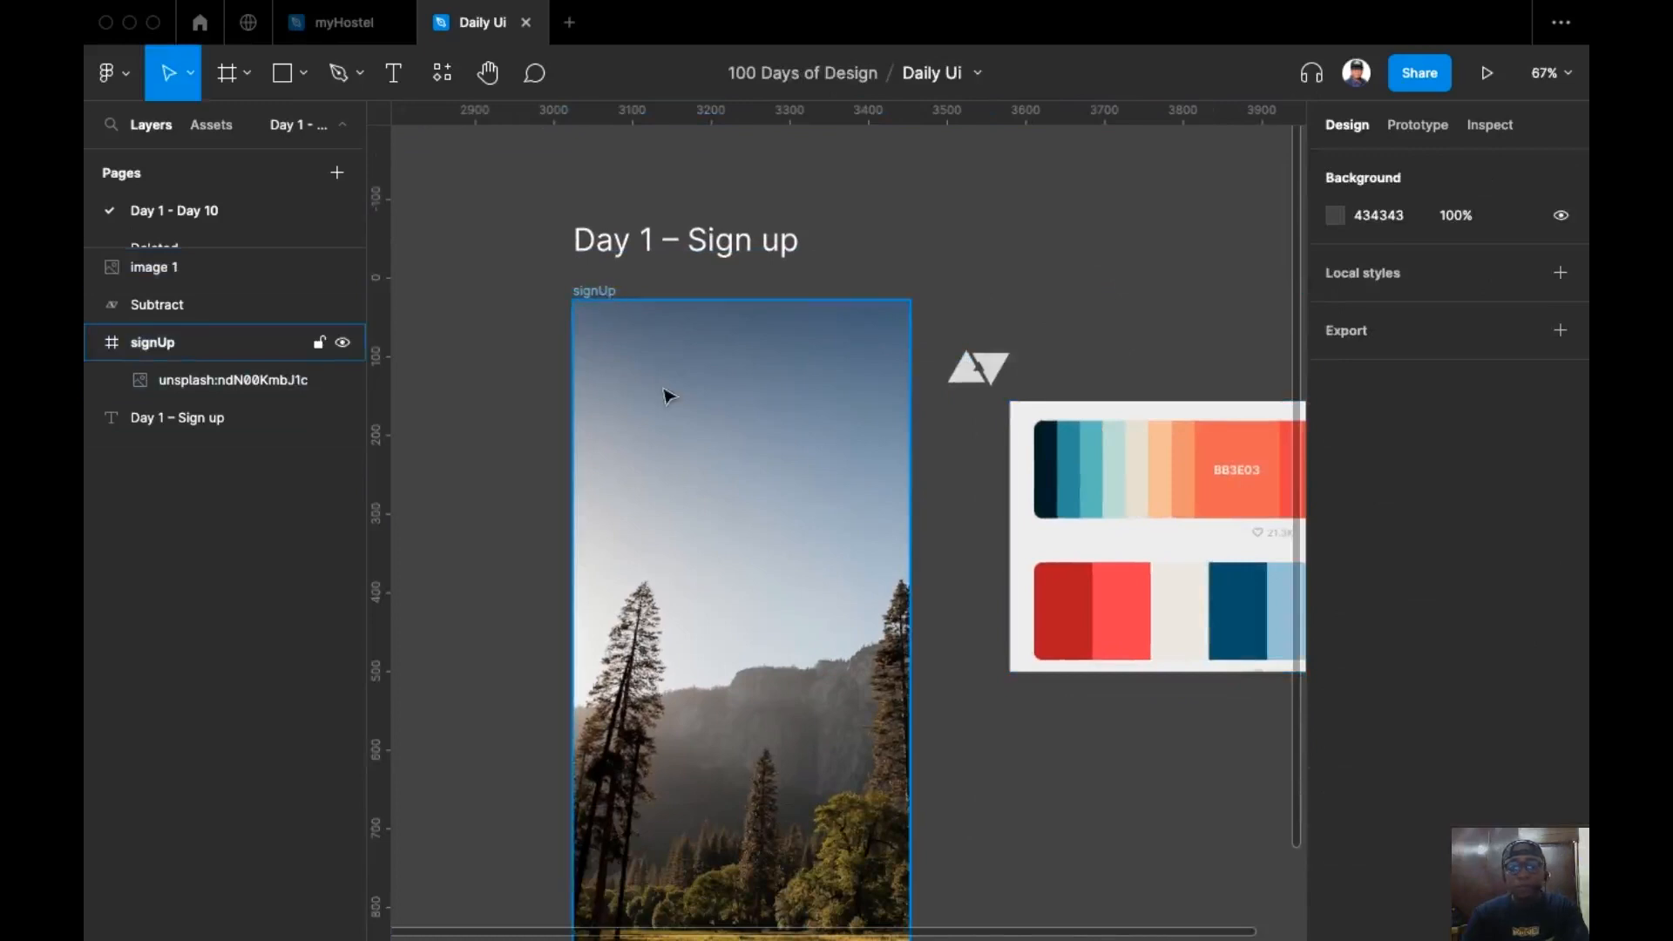
Step: Set the blend mode of the landscape photo inside the signUp frame to Multiply
{"action": "left_click", "coordinate": [630, 343]}
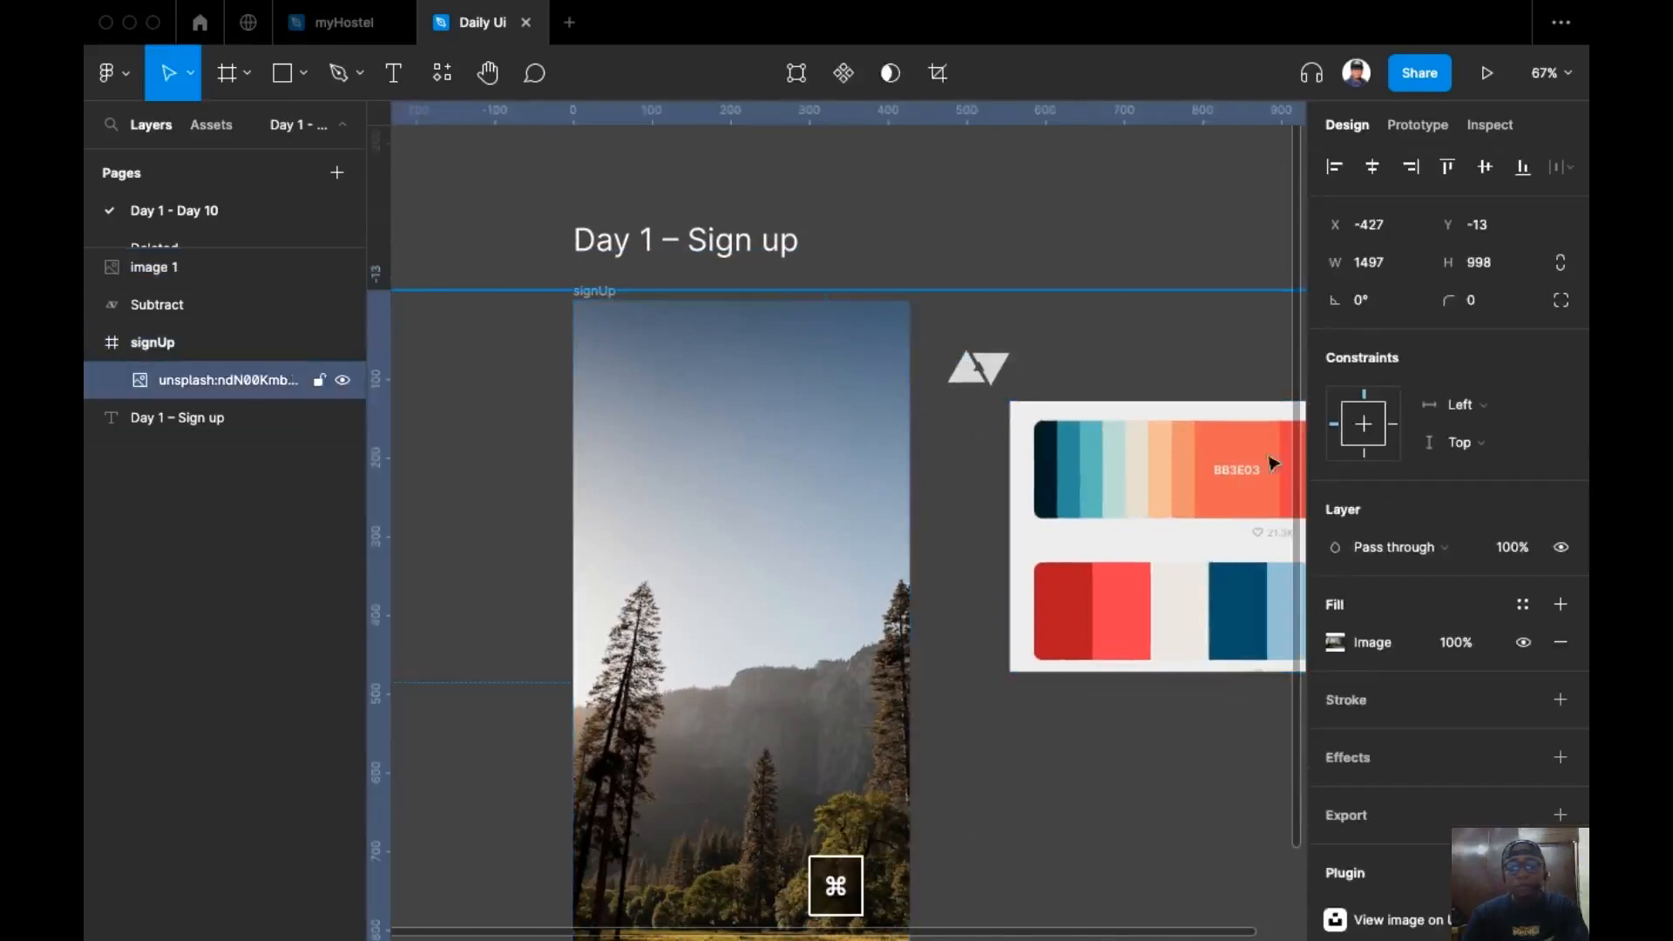
{"action": "left_click", "coordinate": [1464, 550]}
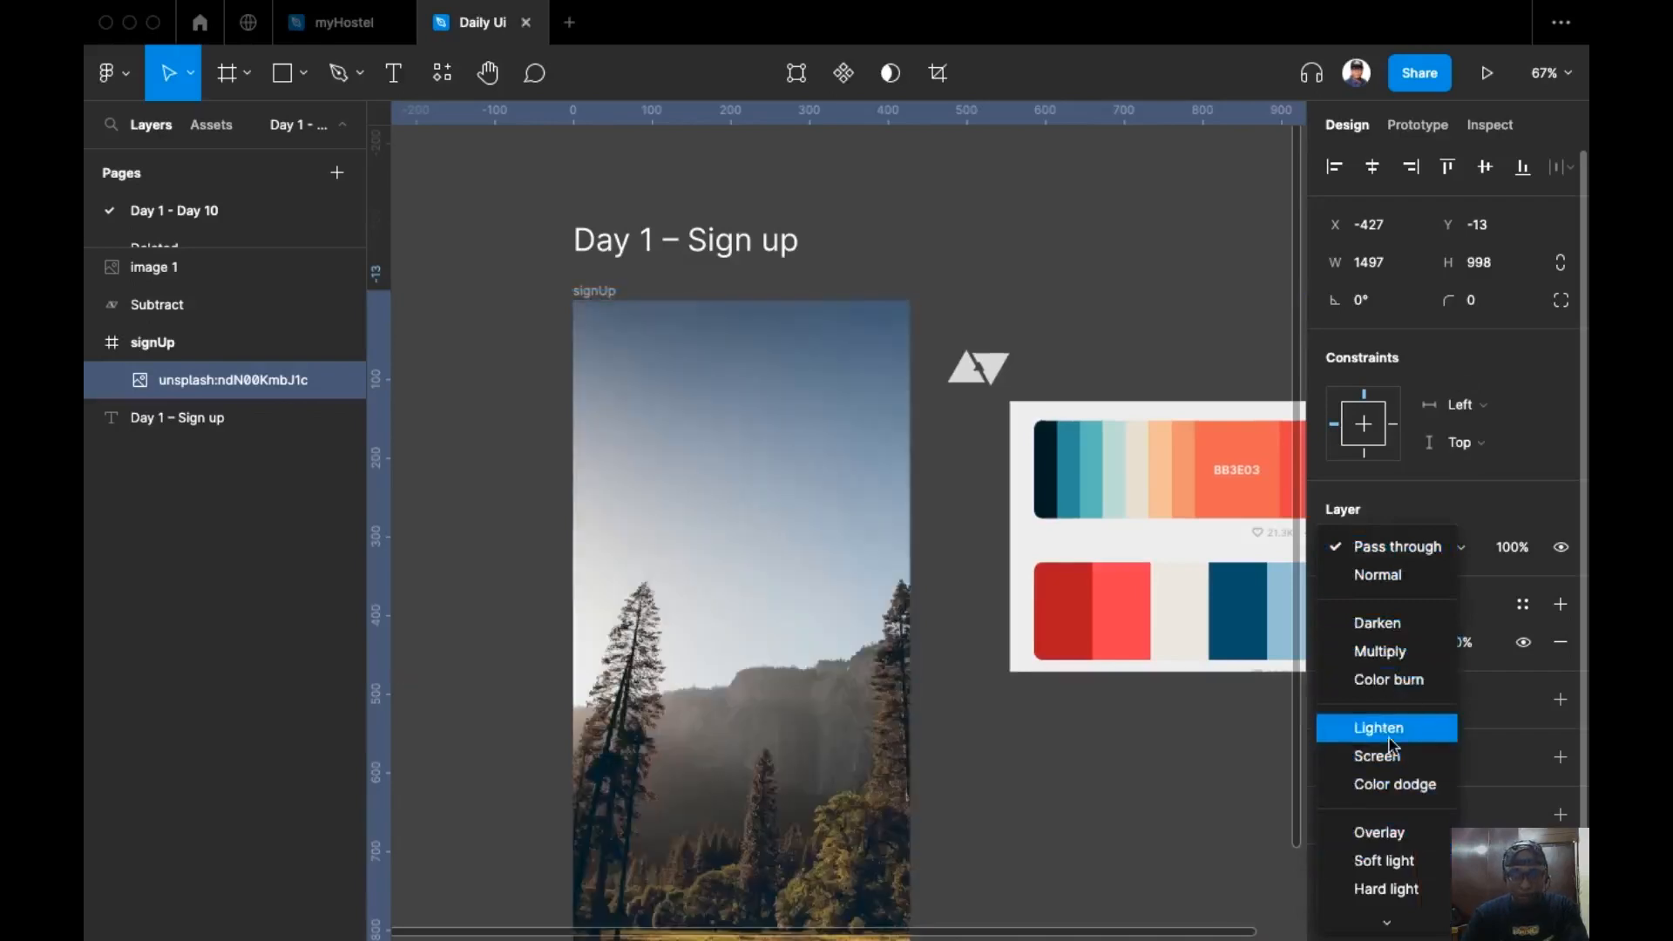
{"action": "left_click", "coordinate": [1386, 652]}
{"action": "left_click", "coordinate": [1029, 230]}
{"action": "scroll", "coordinate": [970, 272], "scroll_direction": "down", "scroll_amount": 2}
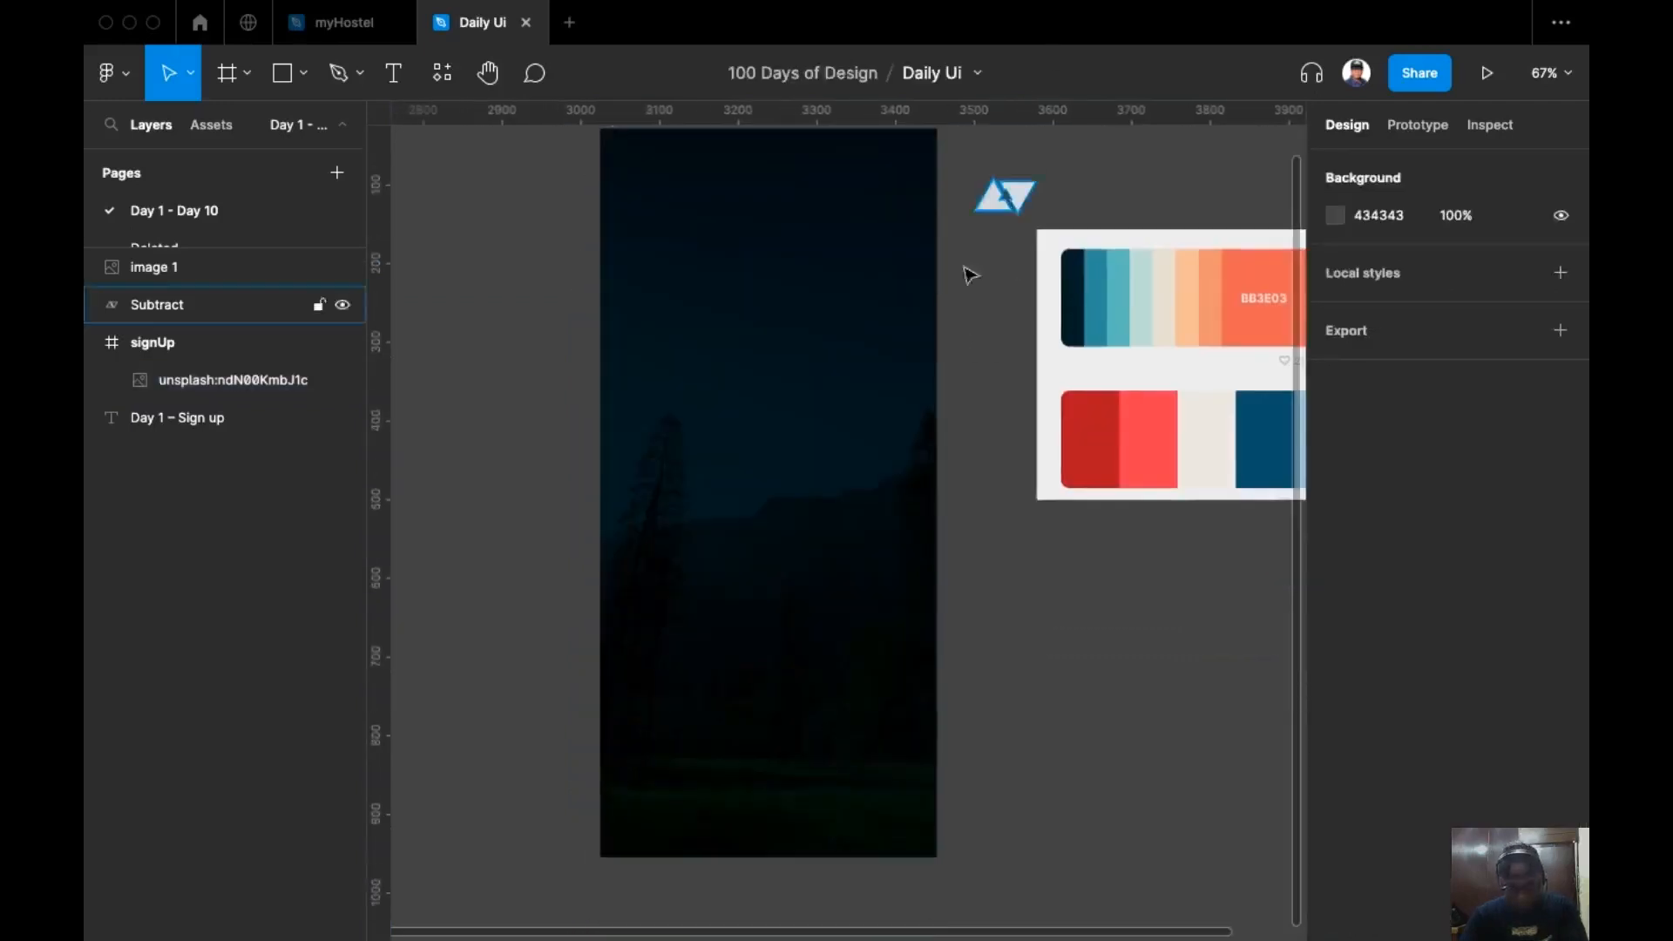
{"action": "scroll", "coordinate": [850, 602], "scroll_direction": "up", "scroll_amount": 3}
{"action": "scroll", "coordinate": [850, 602], "scroll_direction": "down", "scroll_amount": 2}
{"action": "scroll", "coordinate": [1025, 700], "scroll_direction": "up", "scroll_amount": 3}
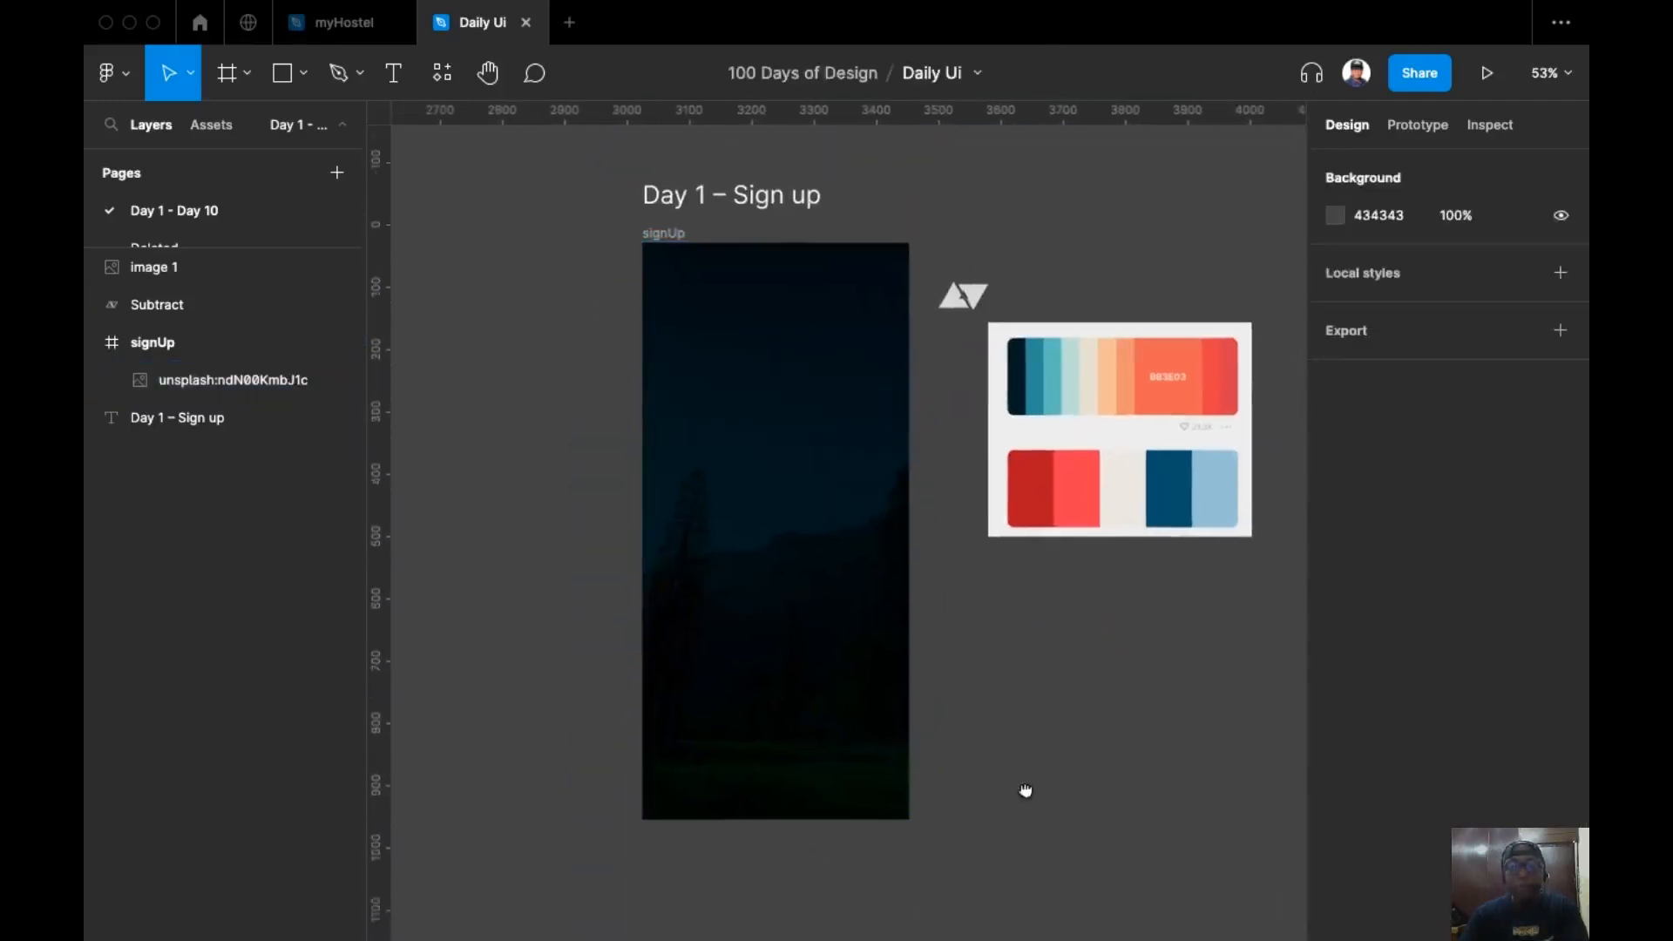
Step: Move the palette image farther away from the signUp frame and bring the triangle logo into the frame's upper area
{"action": "left_click", "coordinate": [1054, 516]}
{"action": "left_click_drag", "start_coordinate": [1054, 516], "coordinate": [1168, 532]}
{"action": "left_click", "coordinate": [886, 273]}
{"action": "left_click", "coordinate": [970, 407]}
{"action": "left_click_drag", "start_coordinate": [970, 408], "coordinate": [788, 450]}
Step: Centre the triangle logo in the signUp frame and move it back up into the upper area
{"action": "left_click", "coordinate": [1377, 170]}
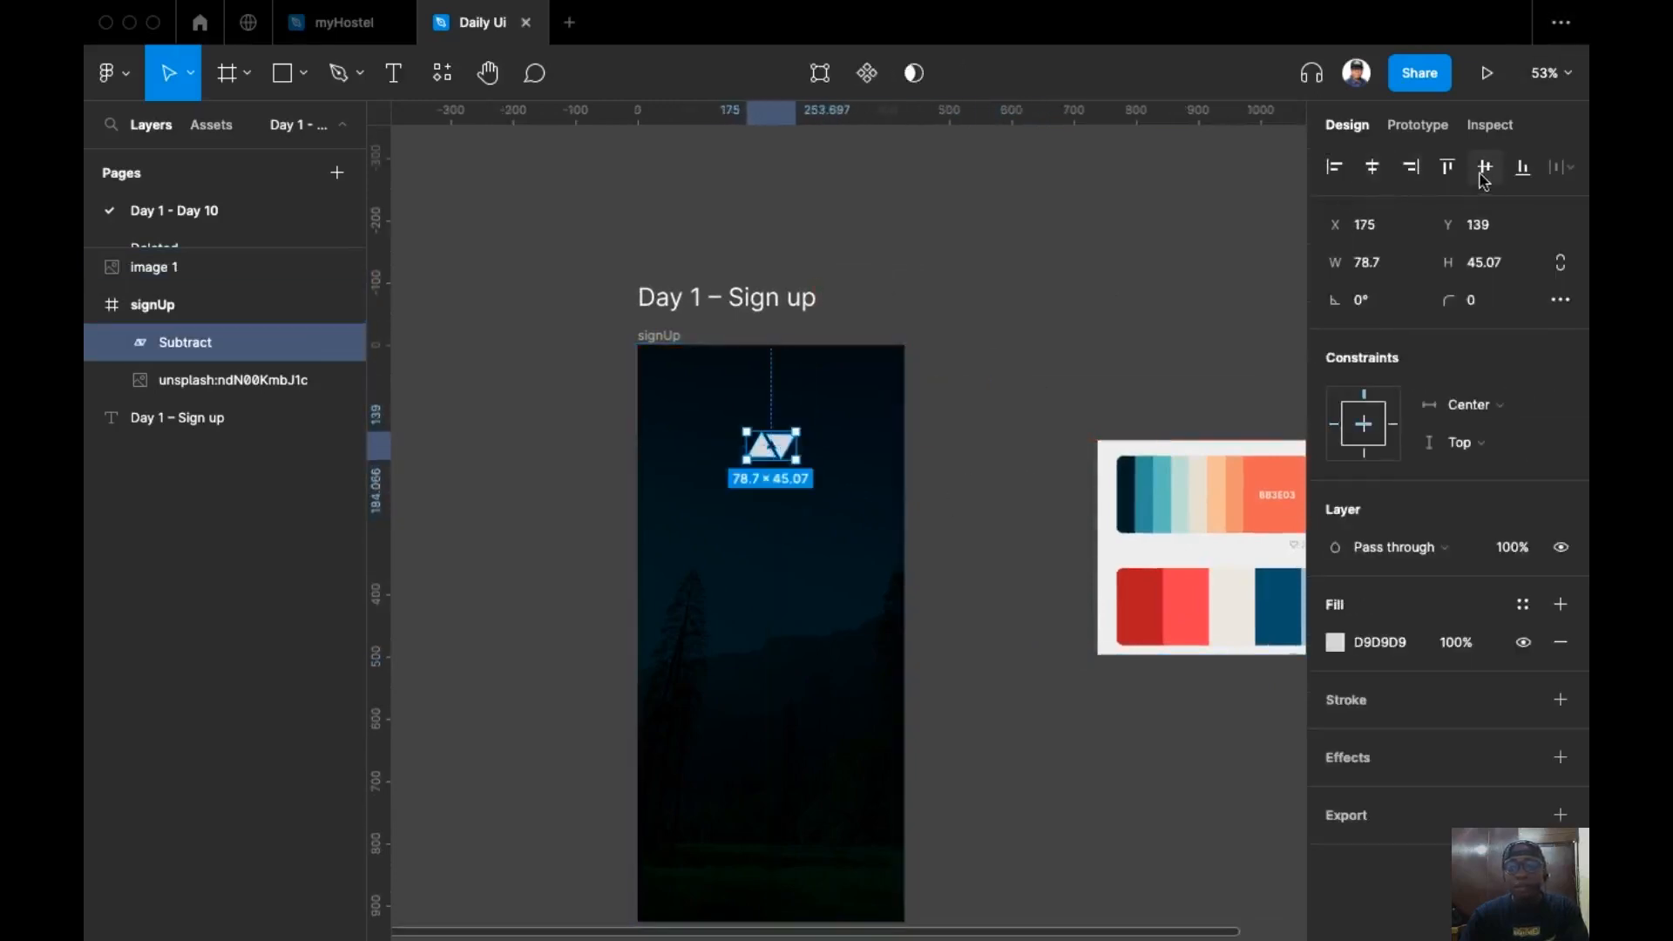
{"action": "left_click", "coordinate": [1485, 166]}
{"action": "left_click_drag", "start_coordinate": [793, 553], "coordinate": [781, 461]}
{"action": "left_click", "coordinate": [992, 387]}
Step: Add the text "Sign Up" above the logo in the signUp frame at X 52, Y 89
{"action": "scroll", "coordinate": [996, 389], "scroll_direction": "up", "scroll_amount": 5}
{"action": "scroll", "coordinate": [1027, 457], "scroll_direction": "up", "scroll_amount": 5}
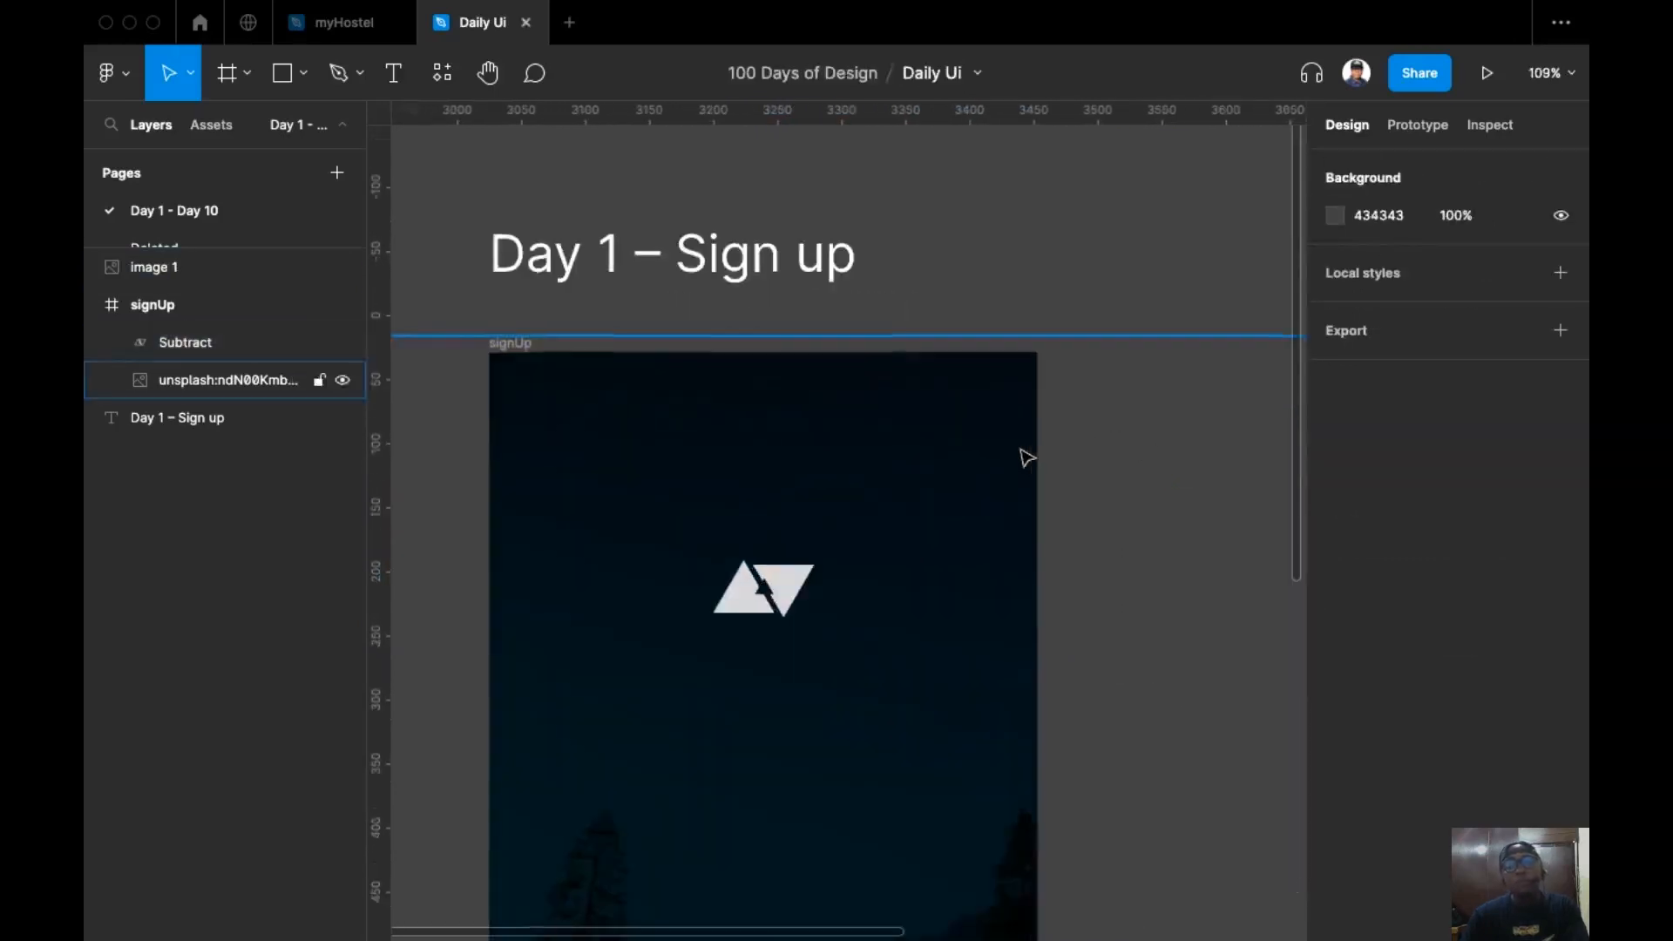
{"action": "left_click", "coordinate": [376, 83]}
{"action": "left_click", "coordinate": [627, 463]}
{"action": "type", "text": "Sign"}
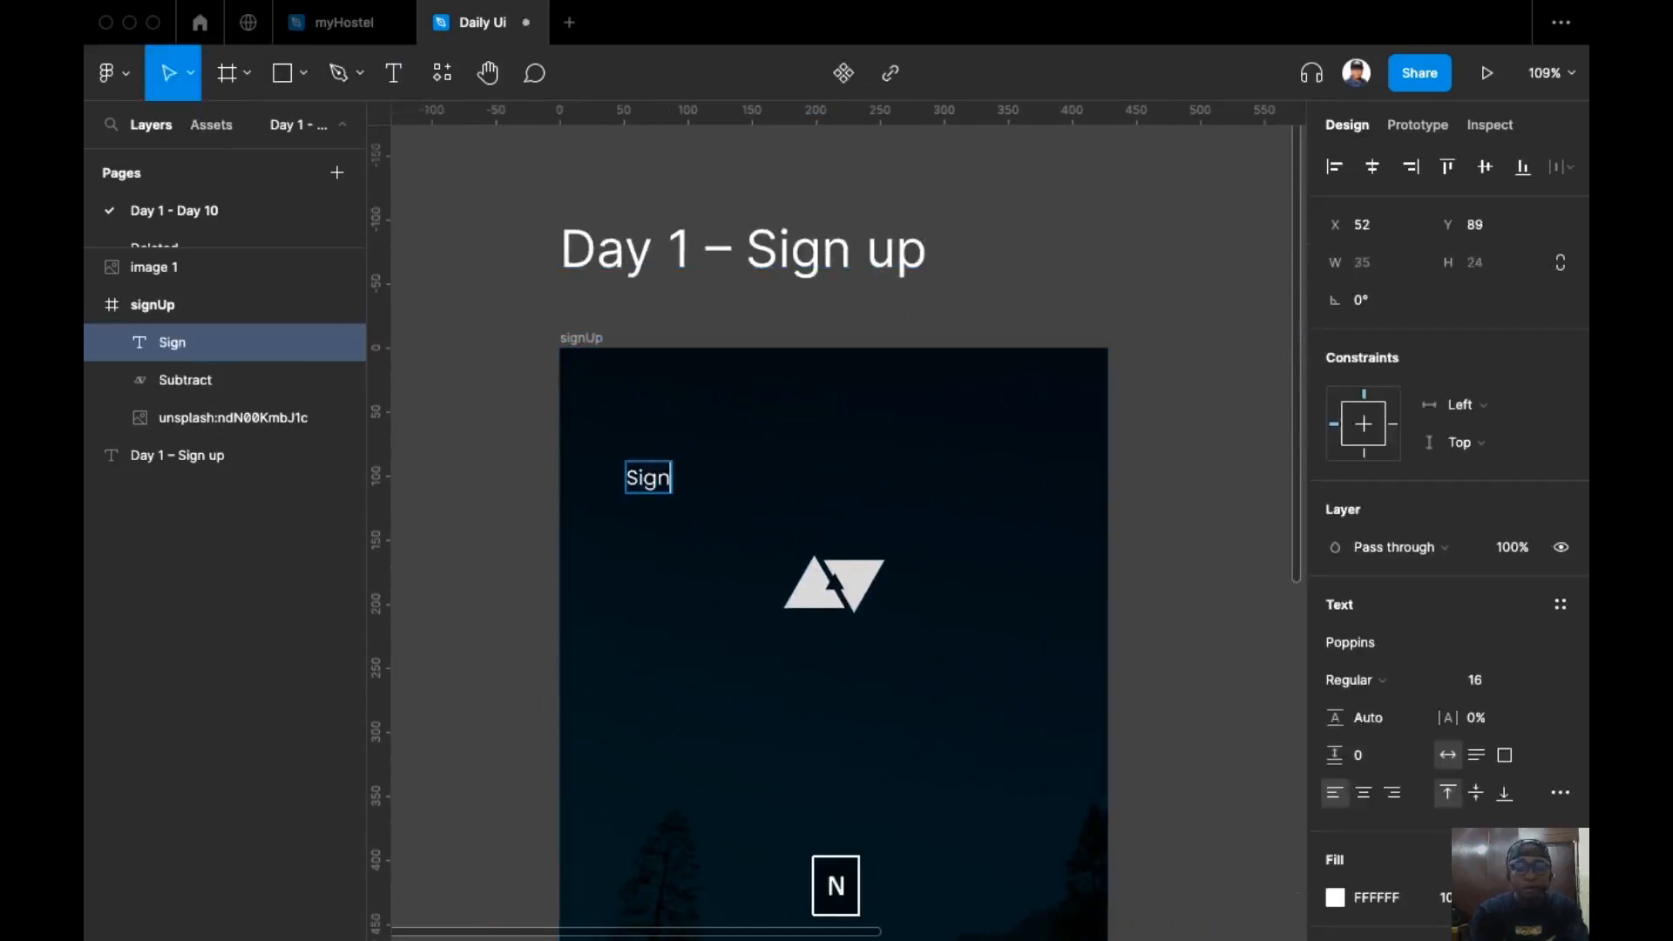
{"action": "key", "text": "space"}
{"action": "type", "text": "Up"}
{"action": "key", "text": "Escape"}
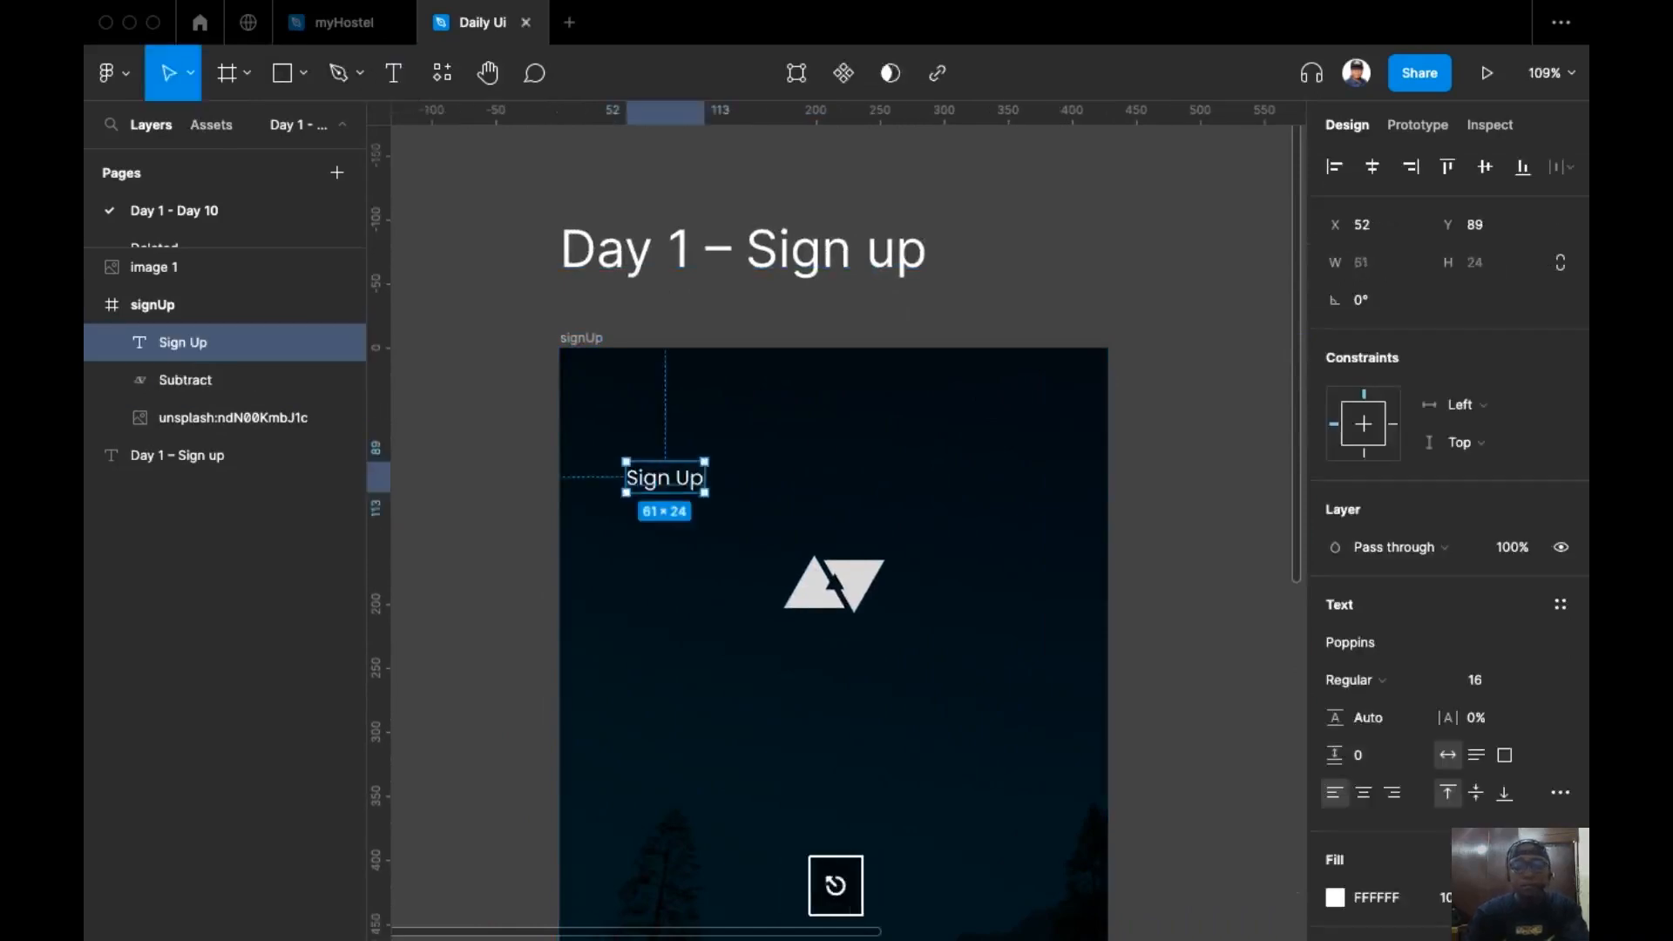
Step: Set the Sign Up text to size 32 and Bold weight, and lower it to Y 109
{"action": "left_click", "coordinate": [1491, 680]}
{"action": "type", "text": "32"}
{"action": "key", "text": "Return"}
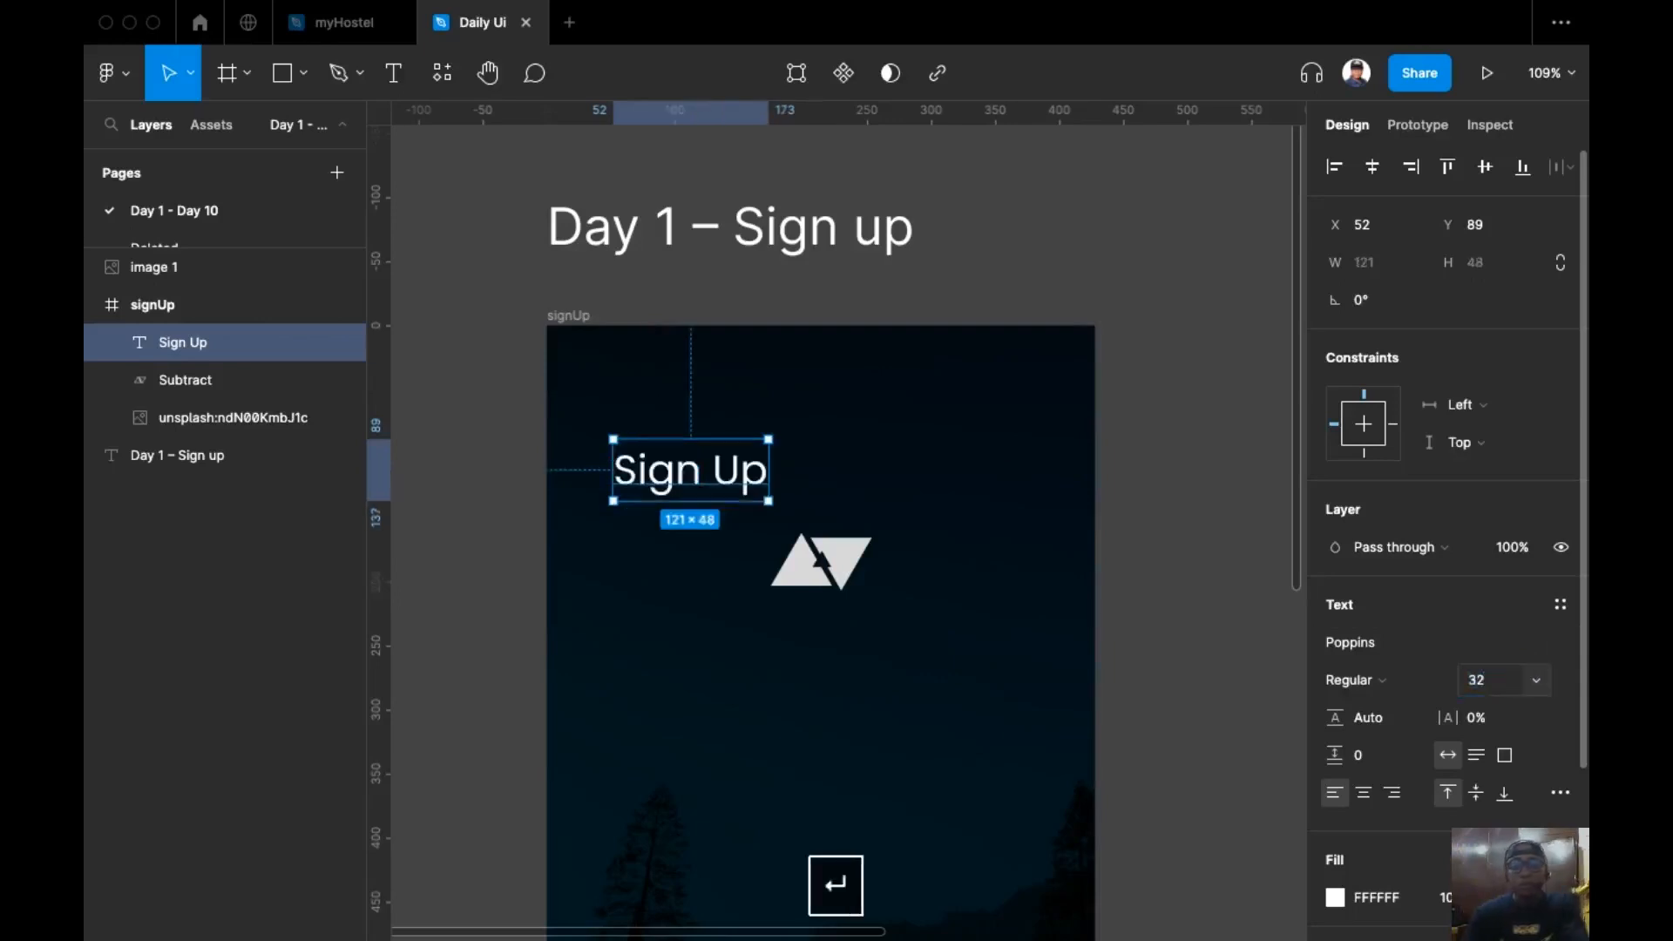
{"action": "left_click", "coordinate": [1375, 647]}
{"action": "left_click", "coordinate": [1373, 681]}
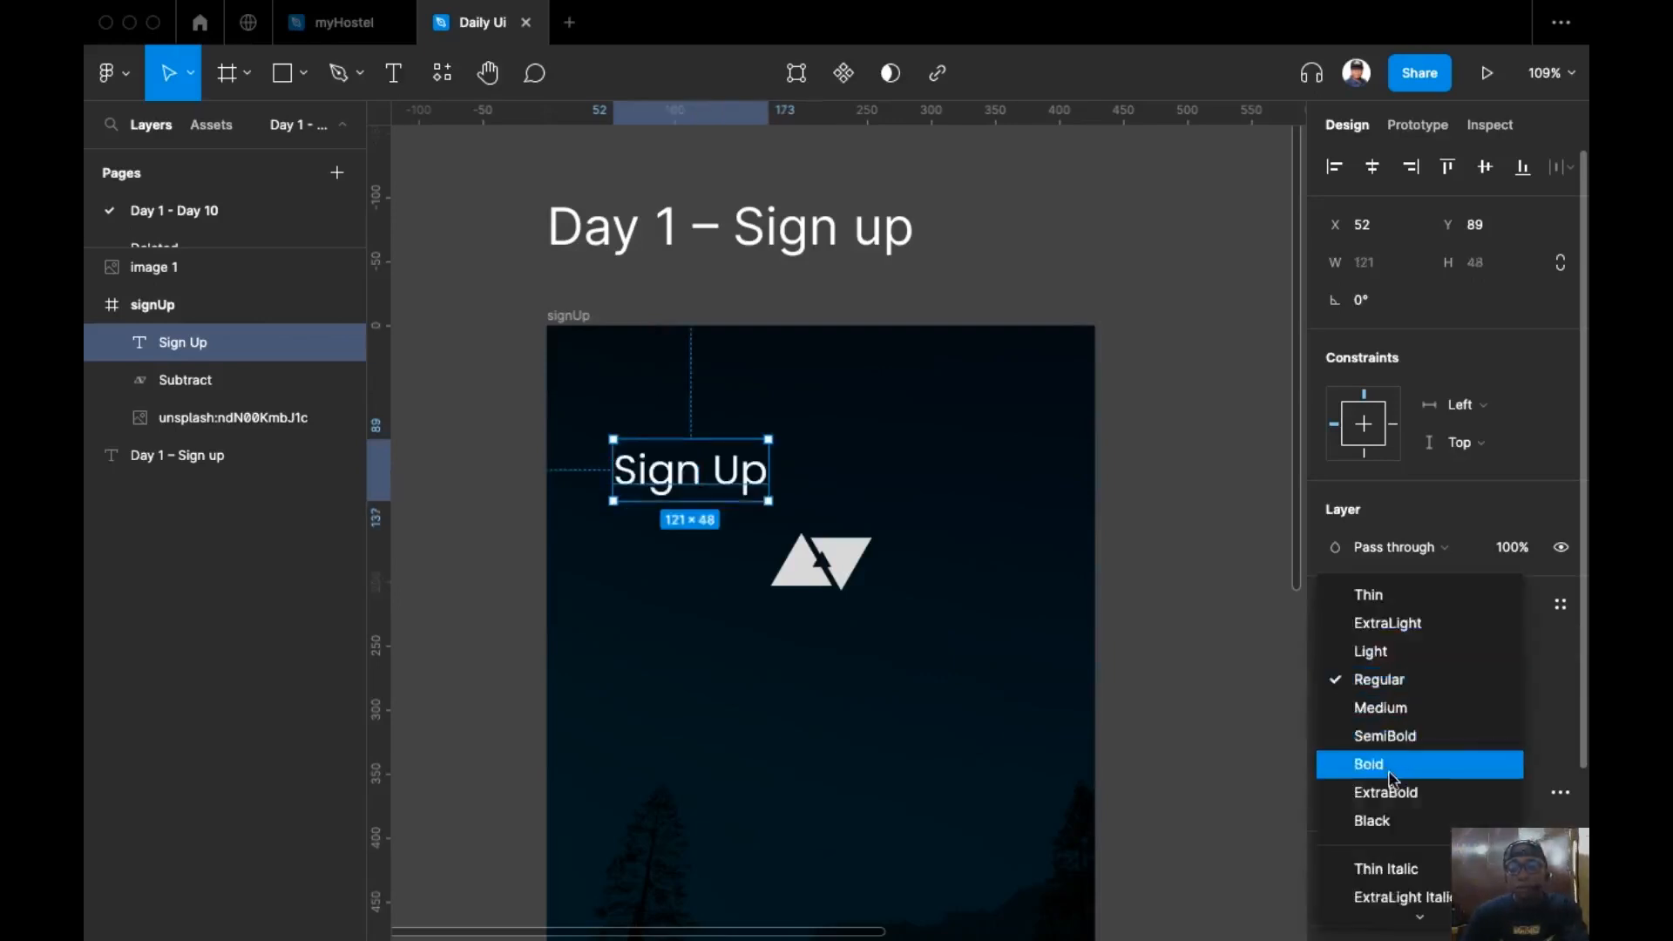
{"action": "left_click", "coordinate": [1384, 765]}
{"action": "mouse_move", "coordinate": [629, 491]}
{"action": "left_mouse_down"}
{"action": "mouse_move", "coordinate": [631, 537]}
{"action": "mouse_move", "coordinate": [630, 516]}
{"action": "left_mouse_up"}
{"action": "left_click", "coordinate": [762, 195]}
Step: Add a second text reading "Weilcom" over the Sign Up heading and shift it up to Y 73
{"action": "left_click", "coordinate": [394, 73]}
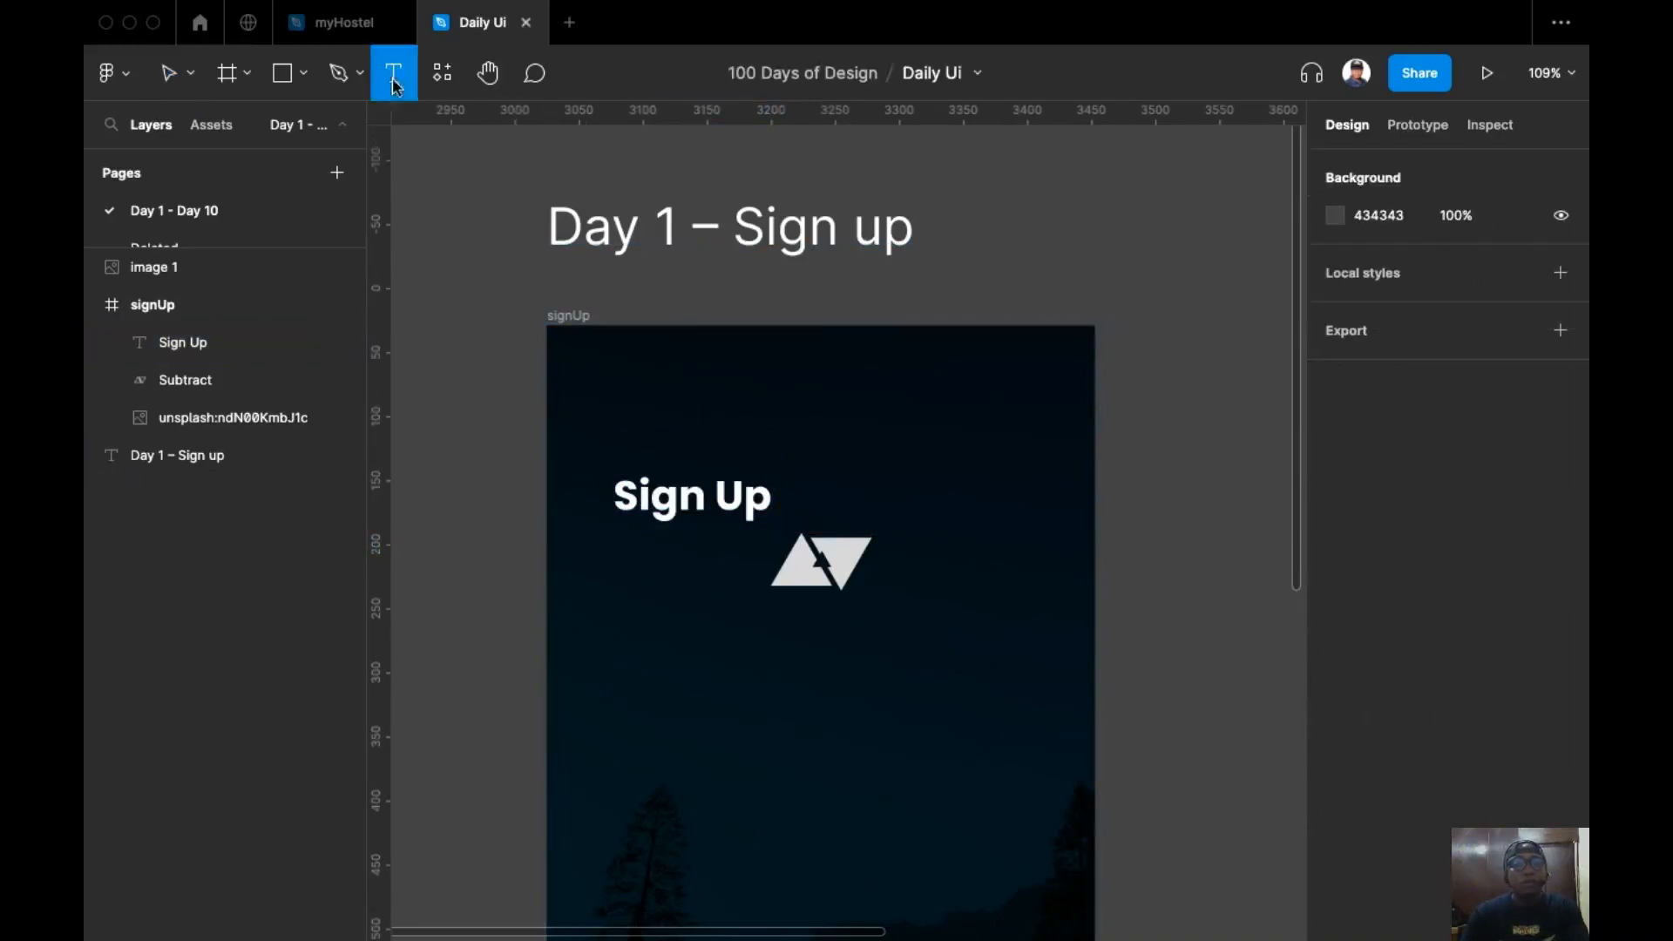
{"action": "left_click", "coordinate": [624, 457]}
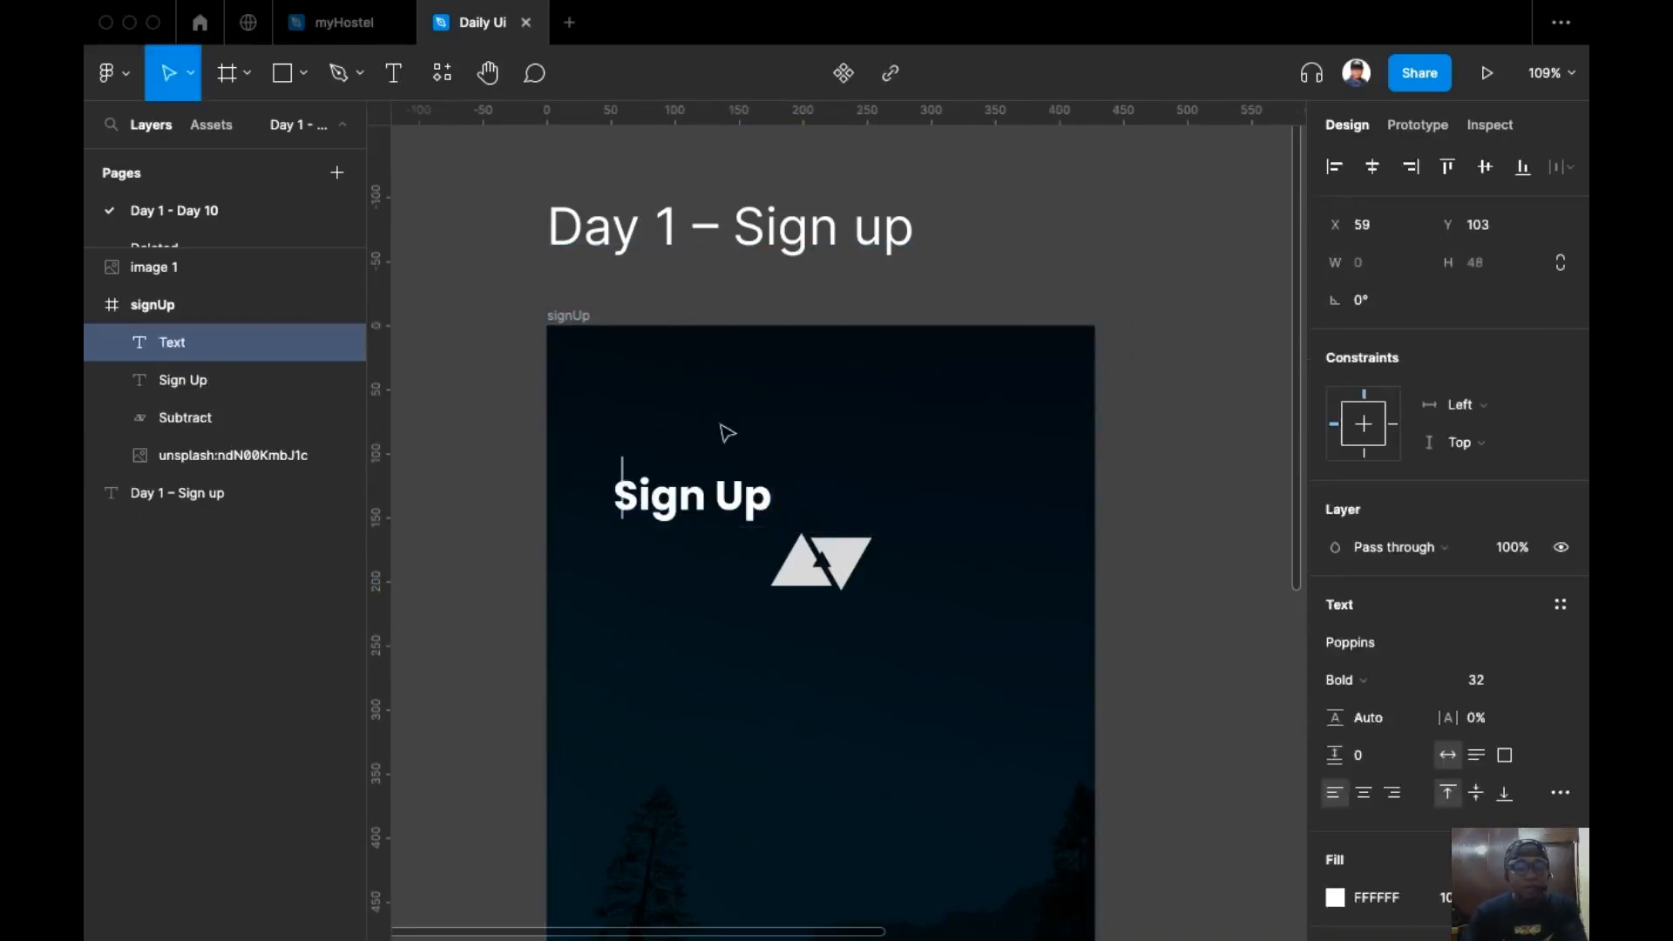
{"action": "type", "text": "Weilcom"}
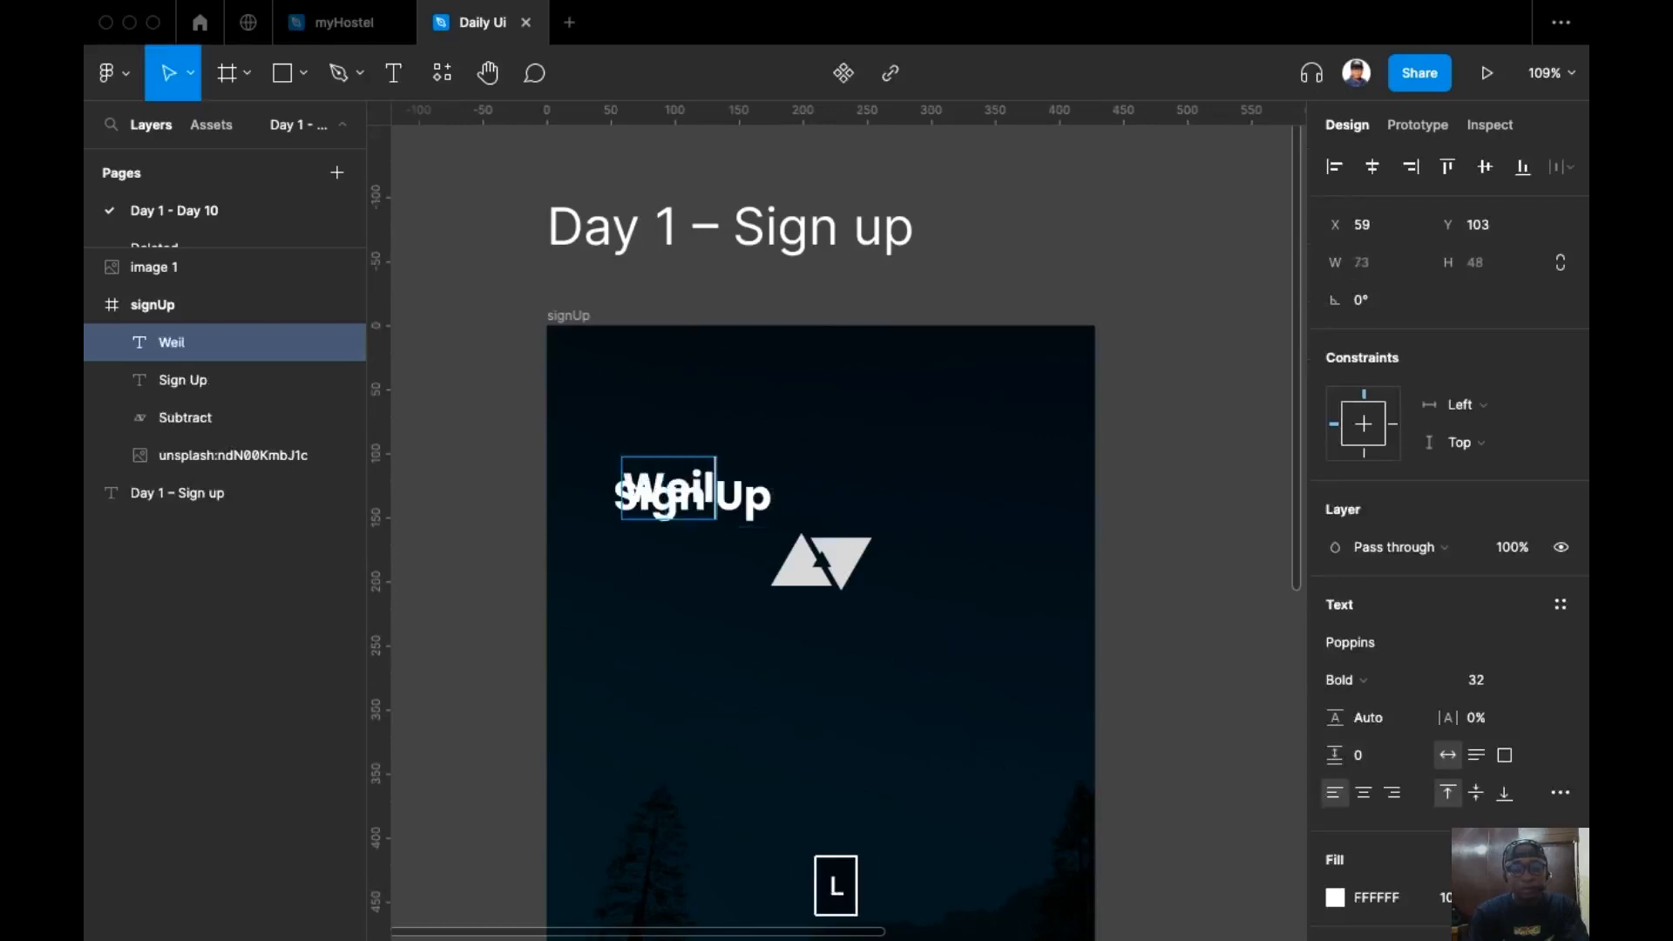
{"action": "key", "text": "Escape"}
{"action": "key", "text": "shift+Up"}
{"action": "key", "text": "shift+Up"}
{"action": "key", "text": "shift+Up"}
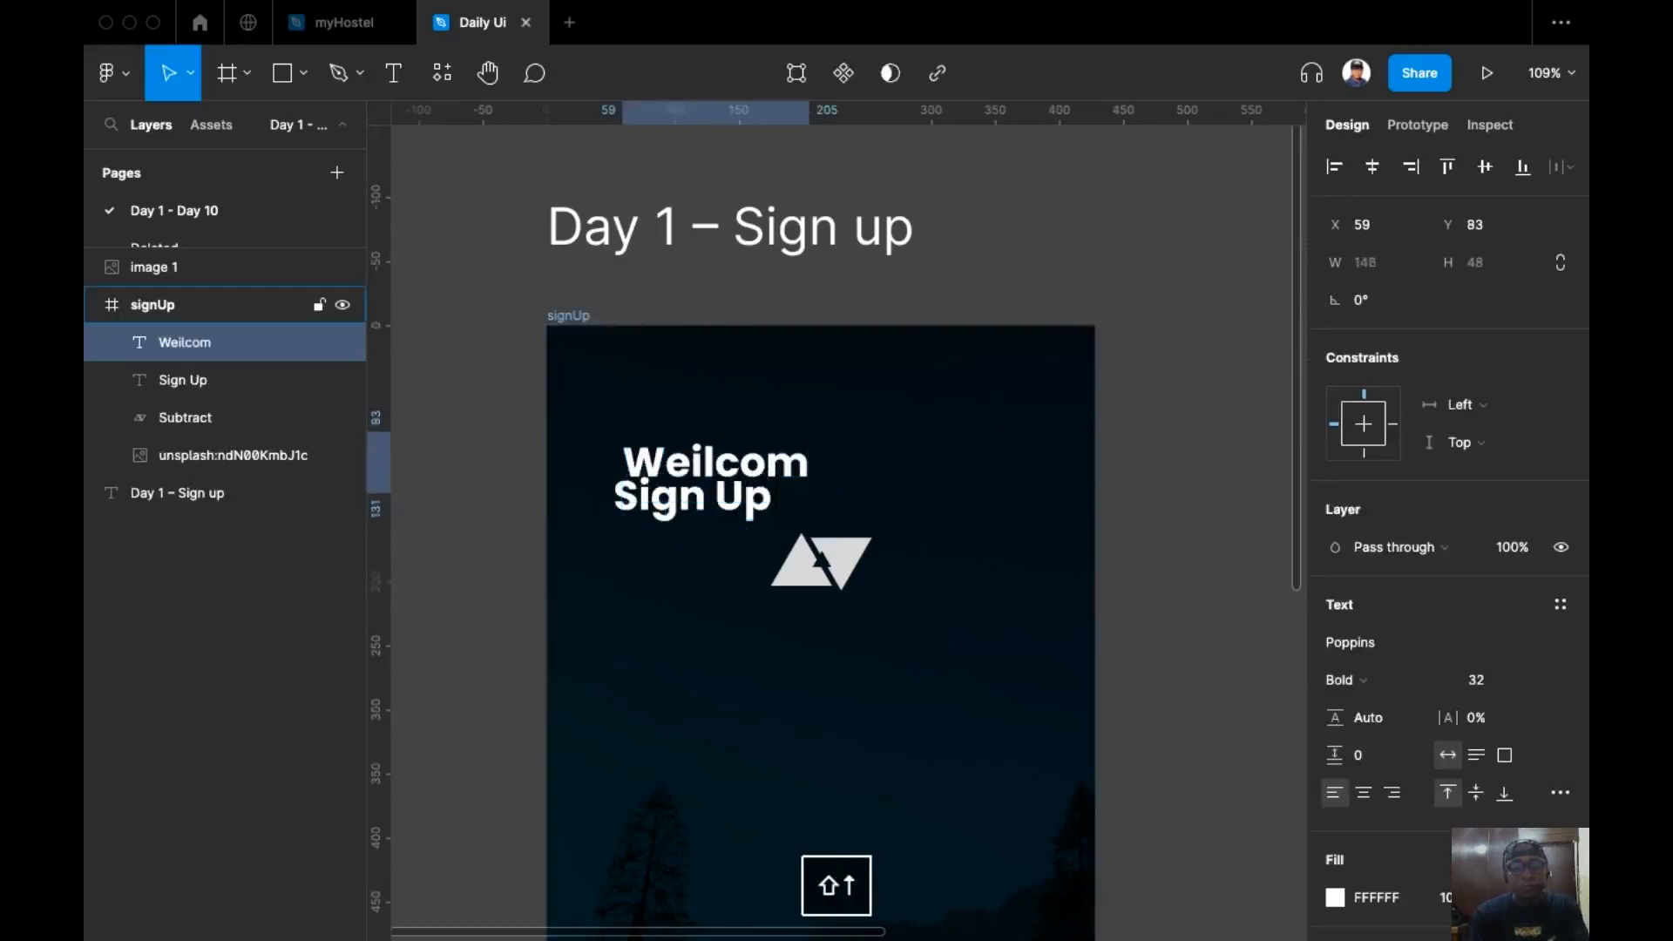
Step: Correct the misspelled "Weilcom" text to "Welcome" with the spelling suggestion
{"action": "key", "text": "Return"}
{"action": "right_click", "coordinate": [719, 446]}
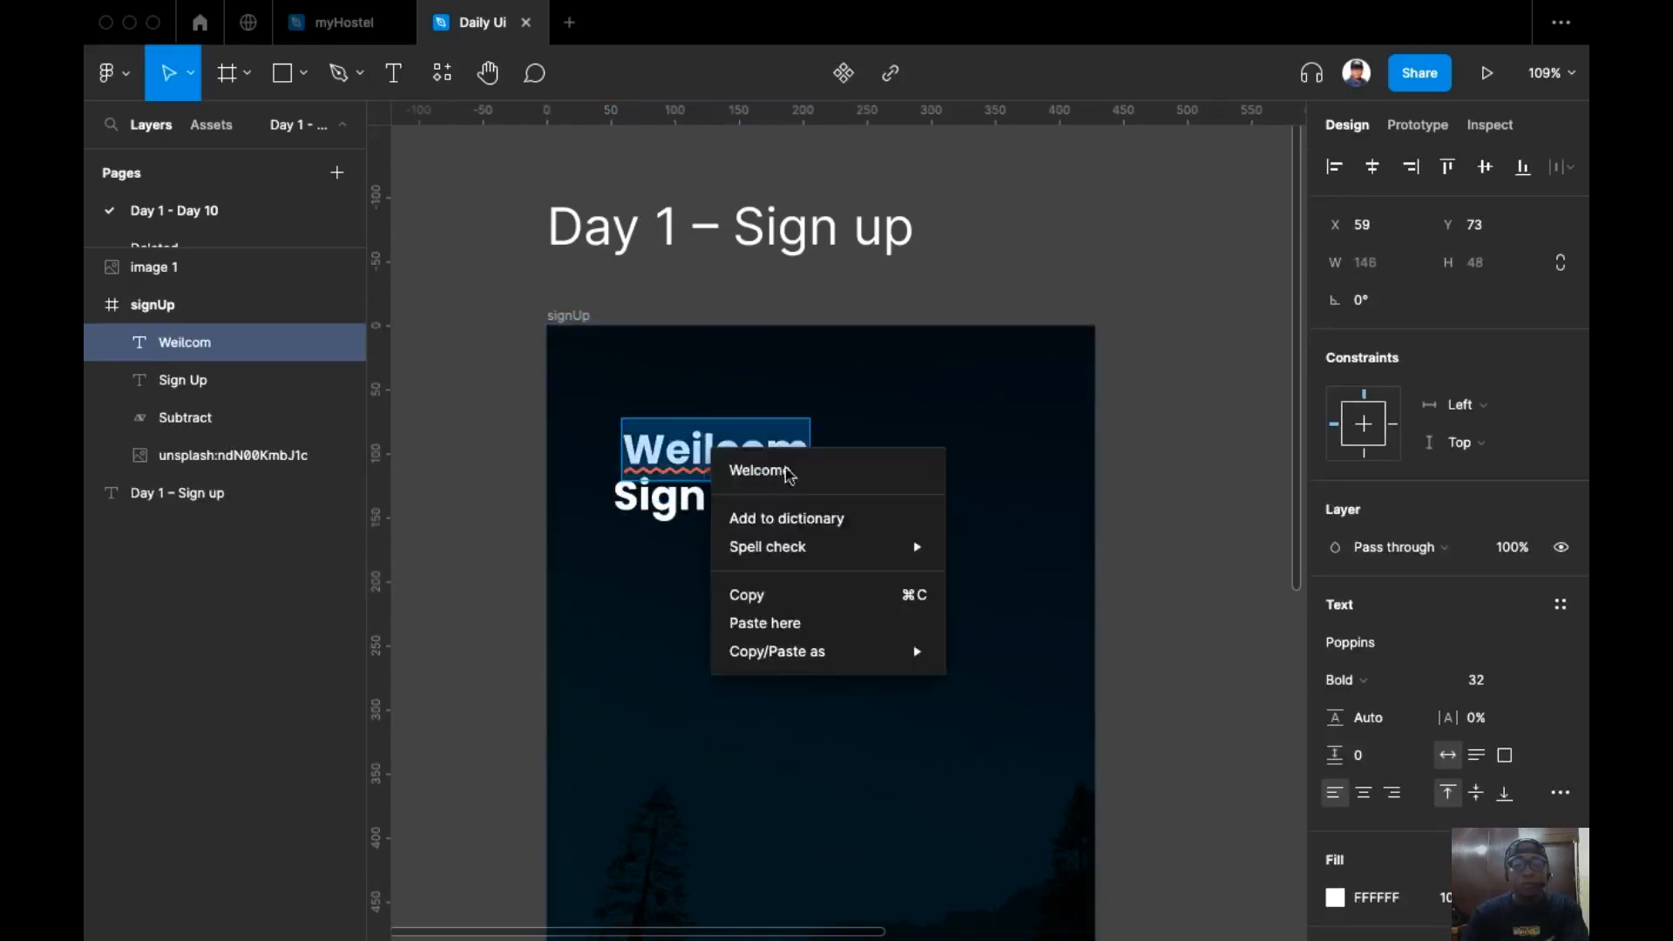
{"action": "left_click", "coordinate": [798, 471]}
{"action": "key", "text": "Escape"}
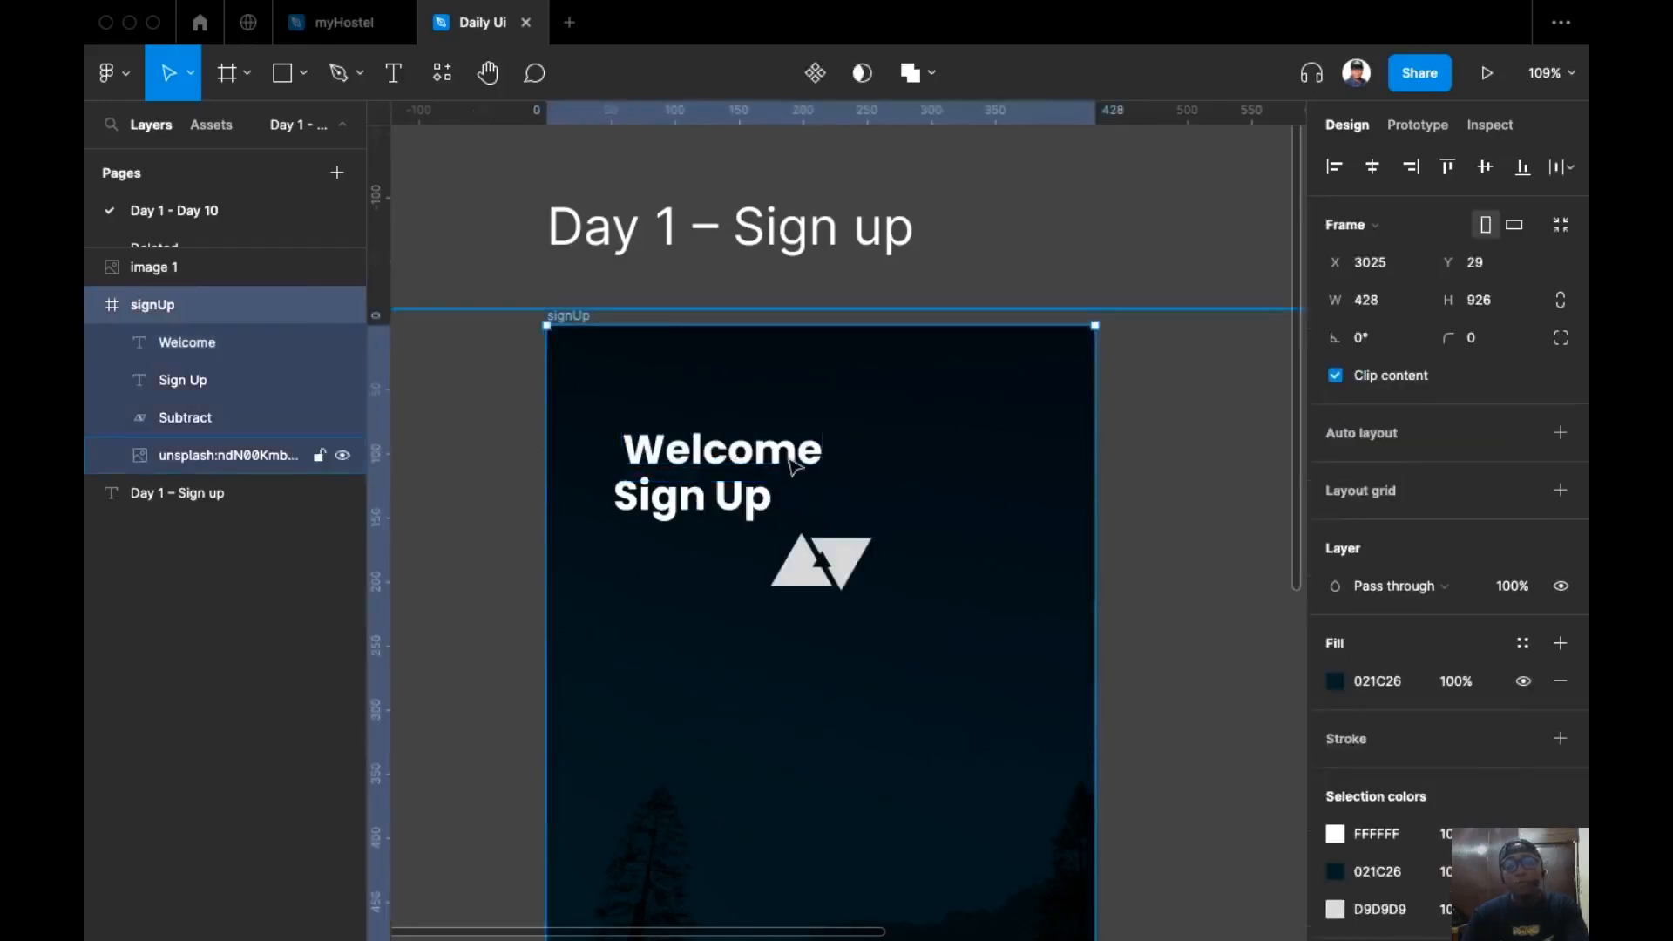
Step: Format the Welcome text as Poppins Regular, size 16, and lower it to sit just above the Sign Up heading
{"action": "double_click", "coordinate": [787, 455]}
{"action": "key", "text": "Escape"}
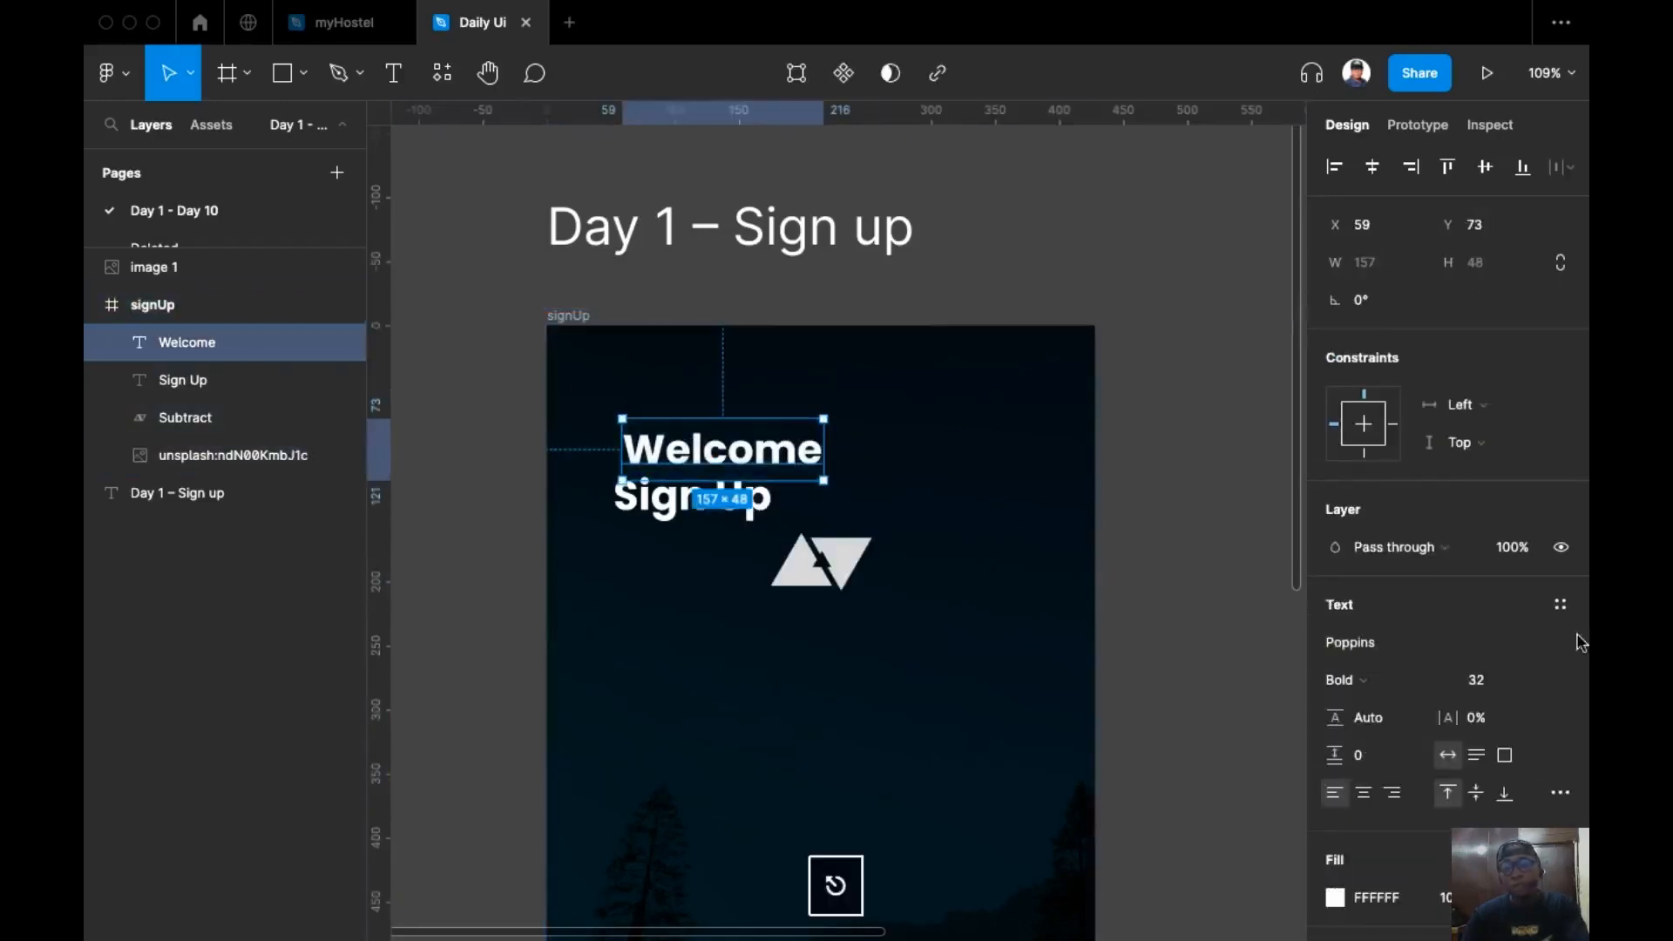
{"action": "left_click", "coordinate": [1533, 688]}
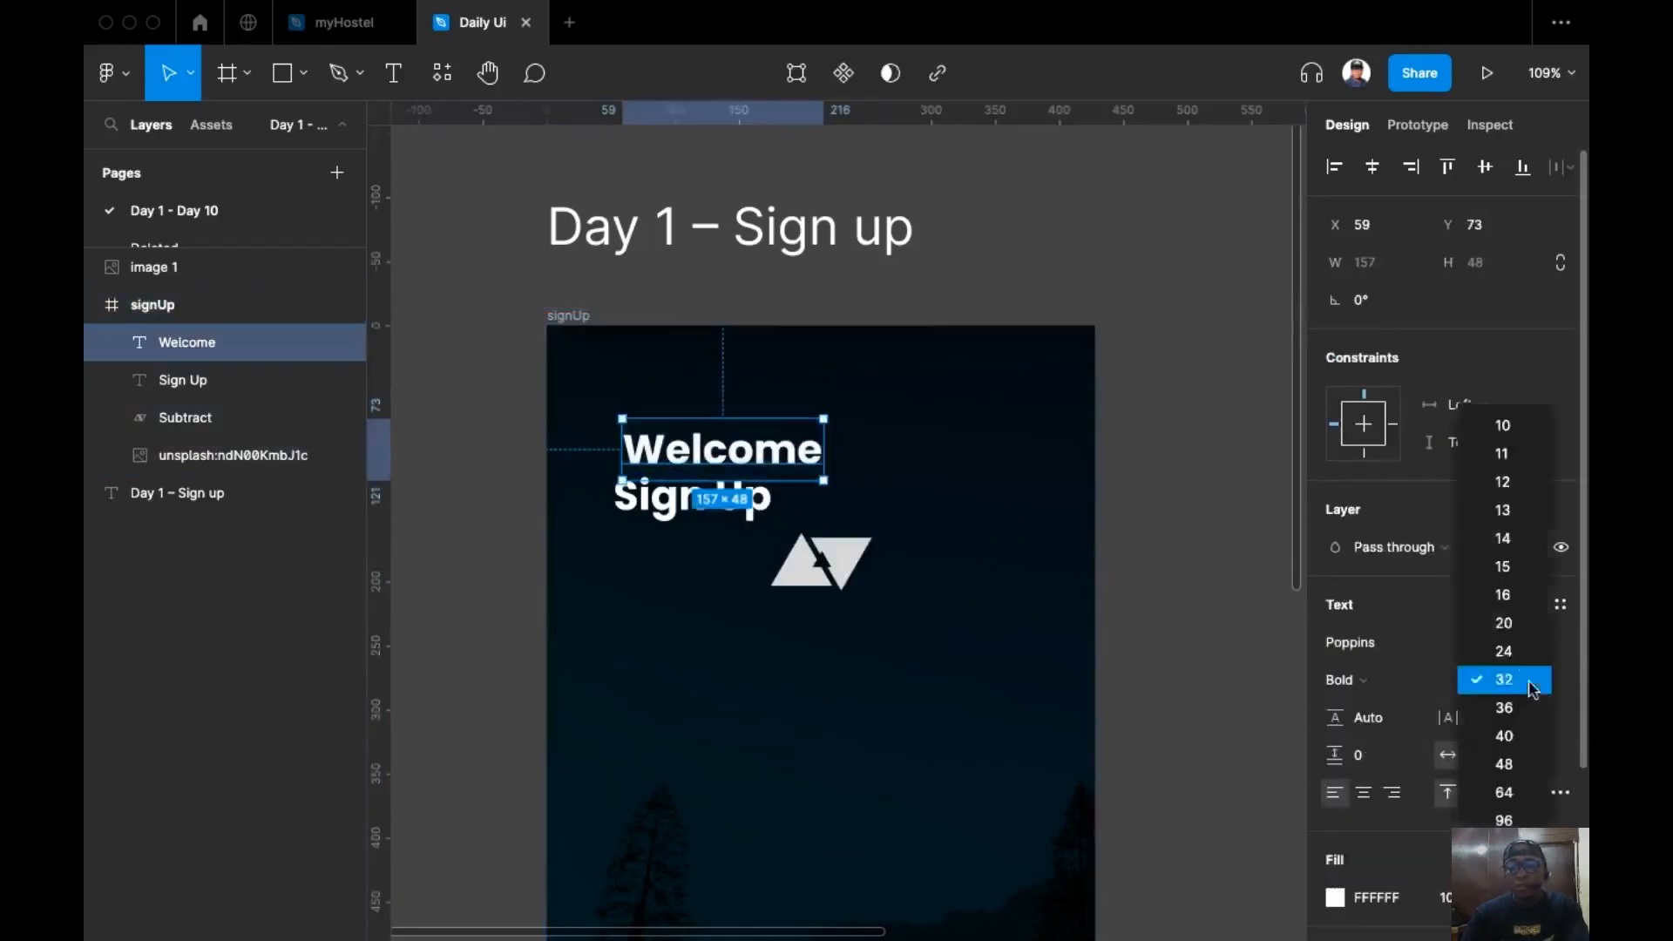
{"action": "left_click", "coordinate": [1532, 596]}
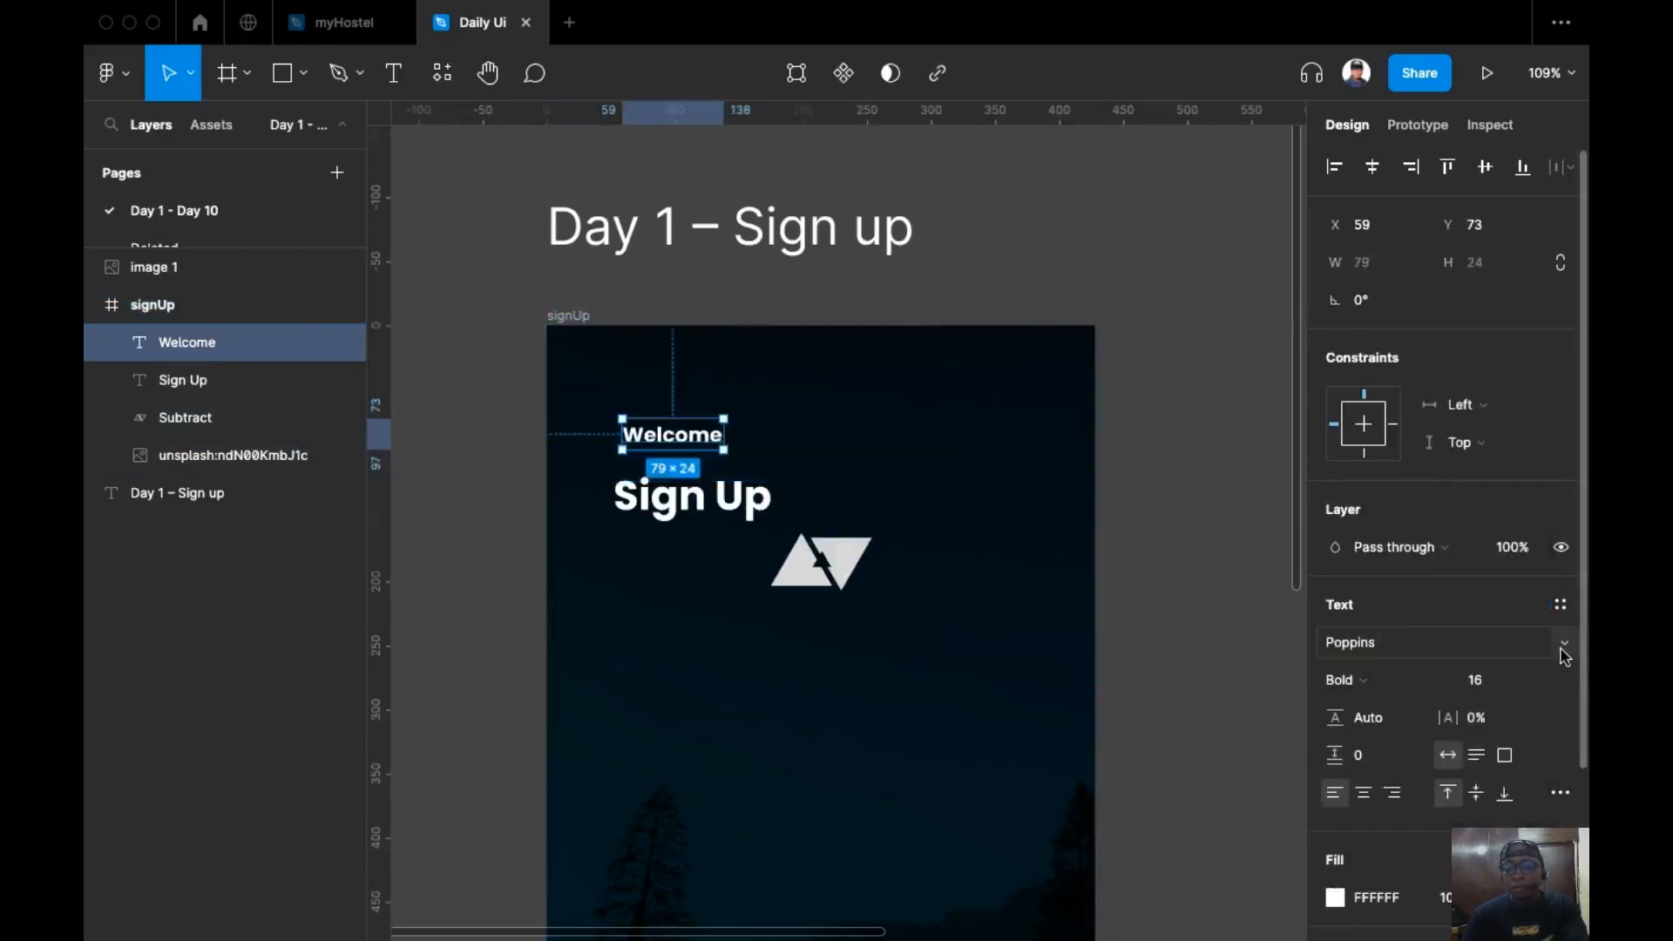
{"action": "left_click", "coordinate": [1566, 652]}
{"action": "left_click", "coordinate": [1403, 642]}
{"action": "left_click", "coordinate": [1394, 684]}
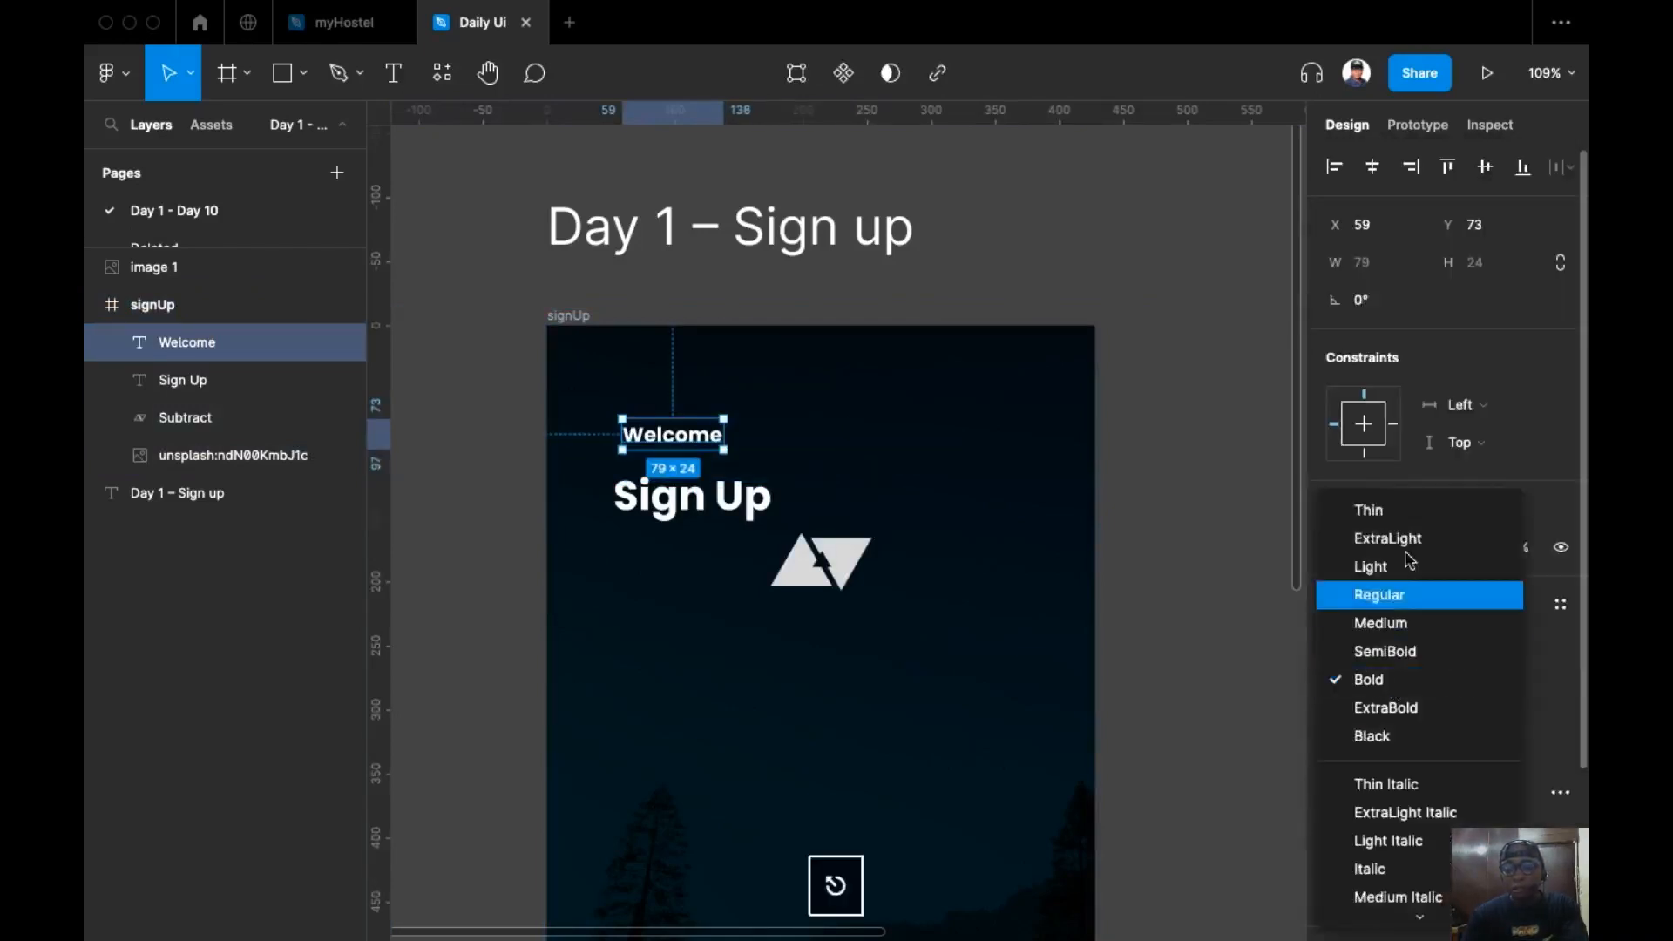
{"action": "left_click", "coordinate": [1395, 596]}
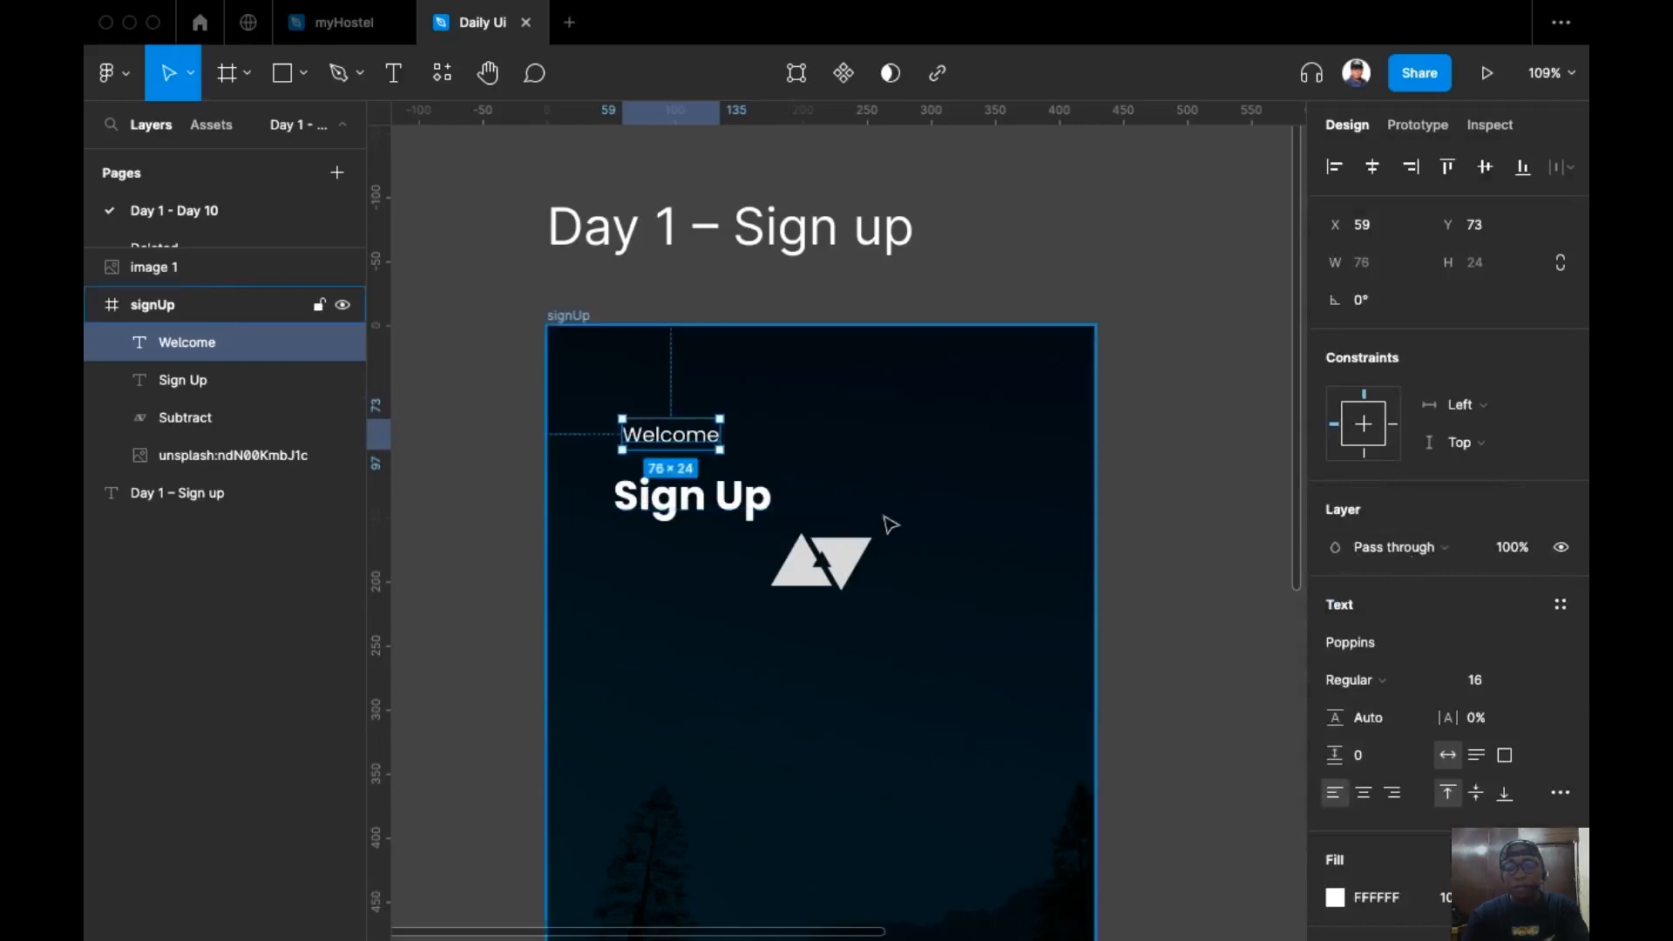
{"action": "left_click_drag", "start_coordinate": [671, 445], "coordinate": [671, 469]}
{"action": "left_click", "coordinate": [1025, 262]}
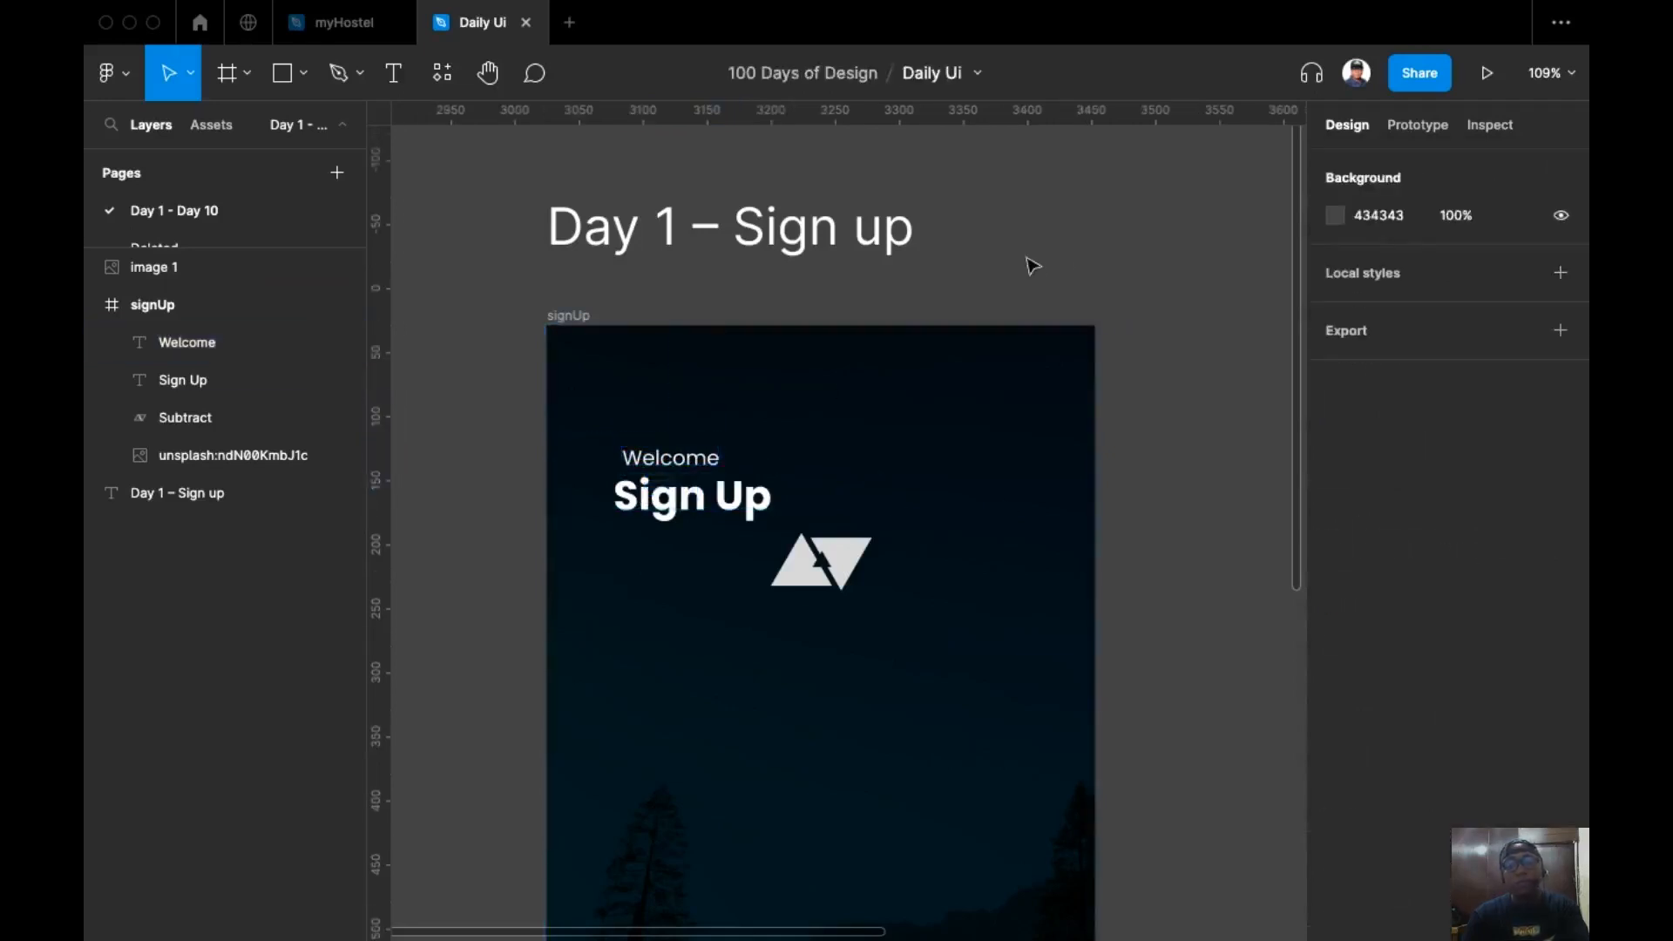
Step: Move the triangle logo slightly lower so there is more space beneath the Sign Up heading
{"action": "scroll", "coordinate": [1057, 336], "scroll_direction": "down", "scroll_amount": 5}
{"action": "left_click", "coordinate": [856, 395]}
{"action": "left_click_drag", "start_coordinate": [856, 395], "coordinate": [857, 419]}
{"action": "left_click", "coordinate": [1186, 428]}
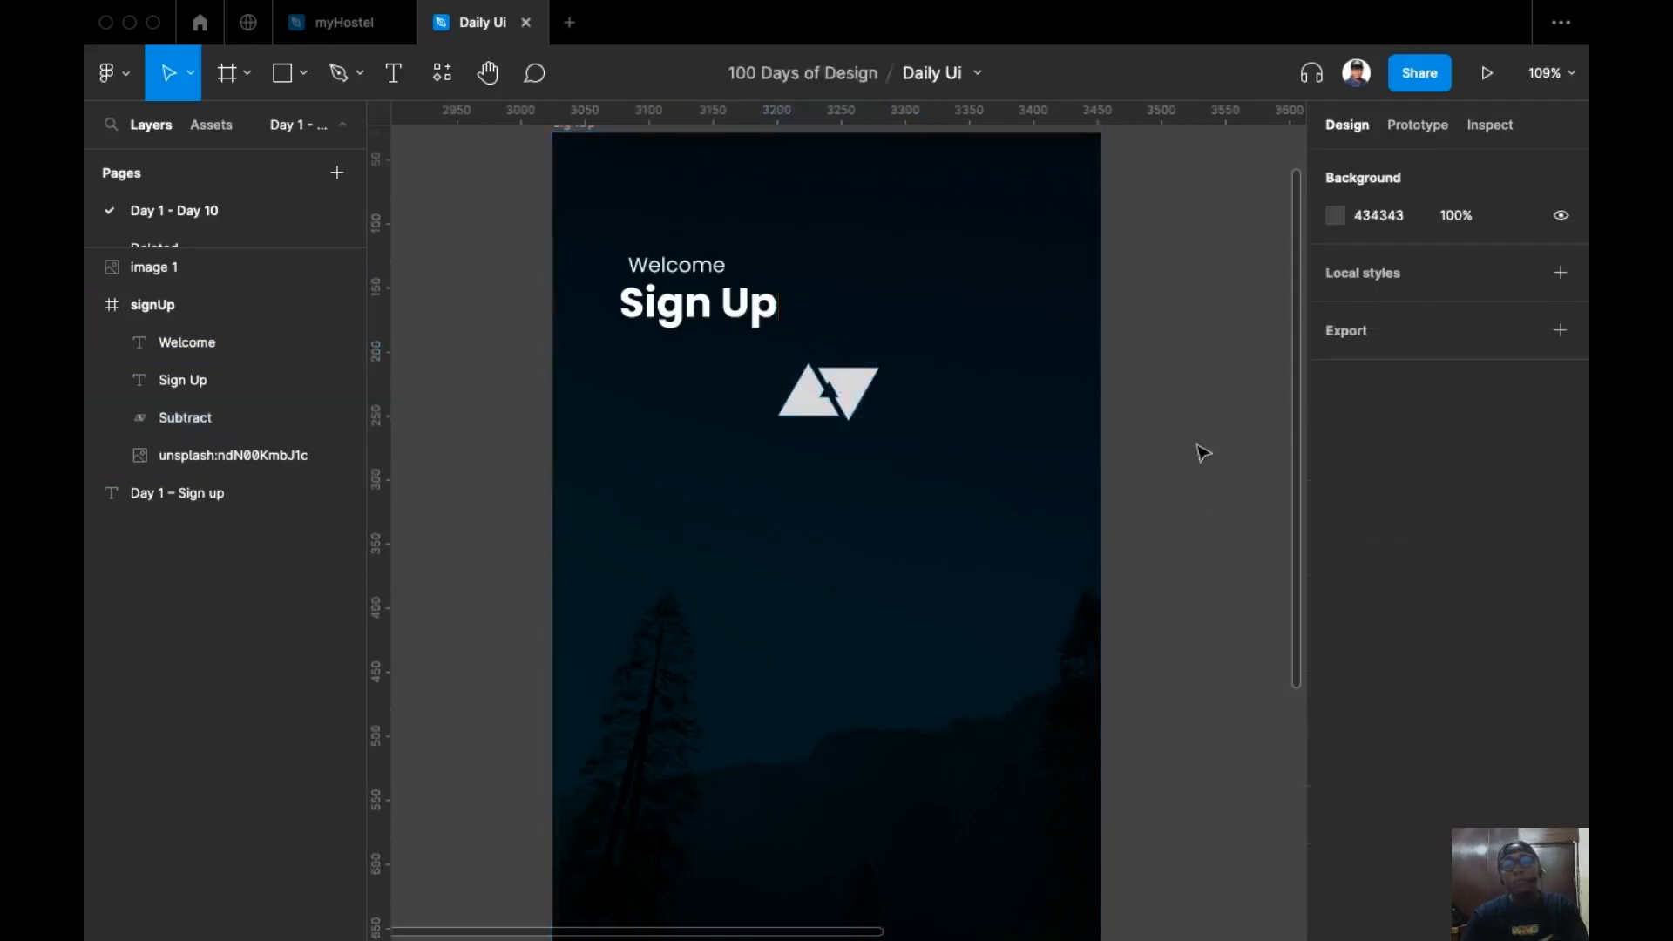
Step: Align the Welcome and Sign Up texts on a shared left edge at X 40
{"action": "scroll", "coordinate": [1133, 410], "scroll_direction": "down", "scroll_amount": 5}
{"action": "scroll", "coordinate": [1005, 514], "scroll_direction": "up", "scroll_amount": 5}
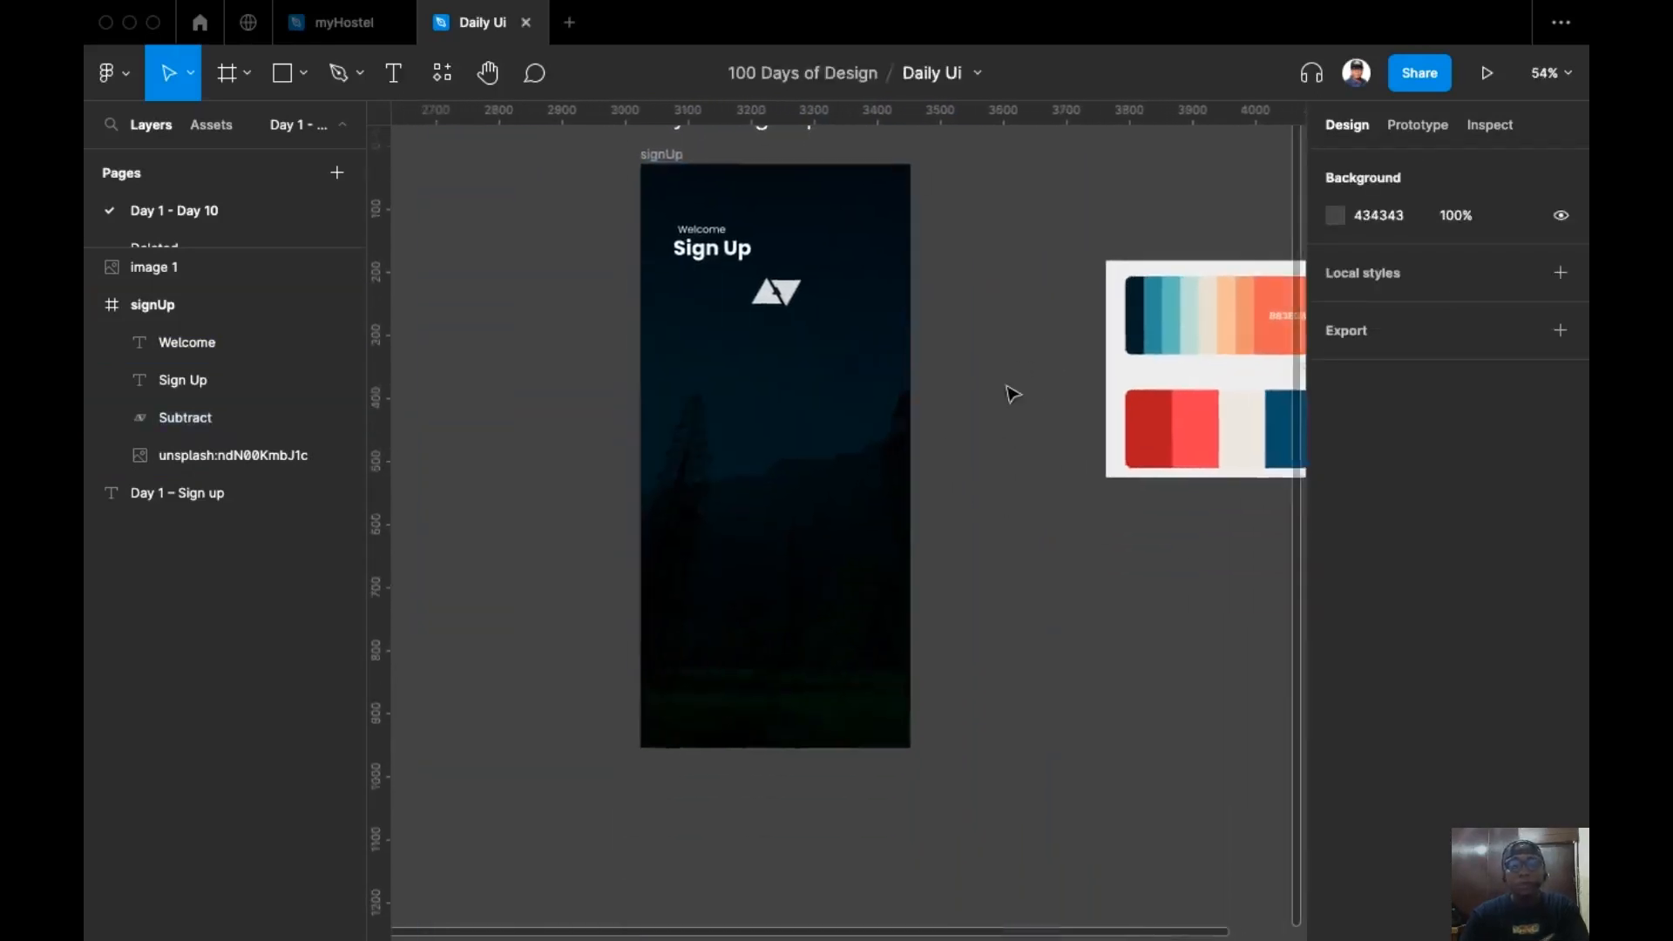
{"action": "left_click", "coordinate": [621, 244]}
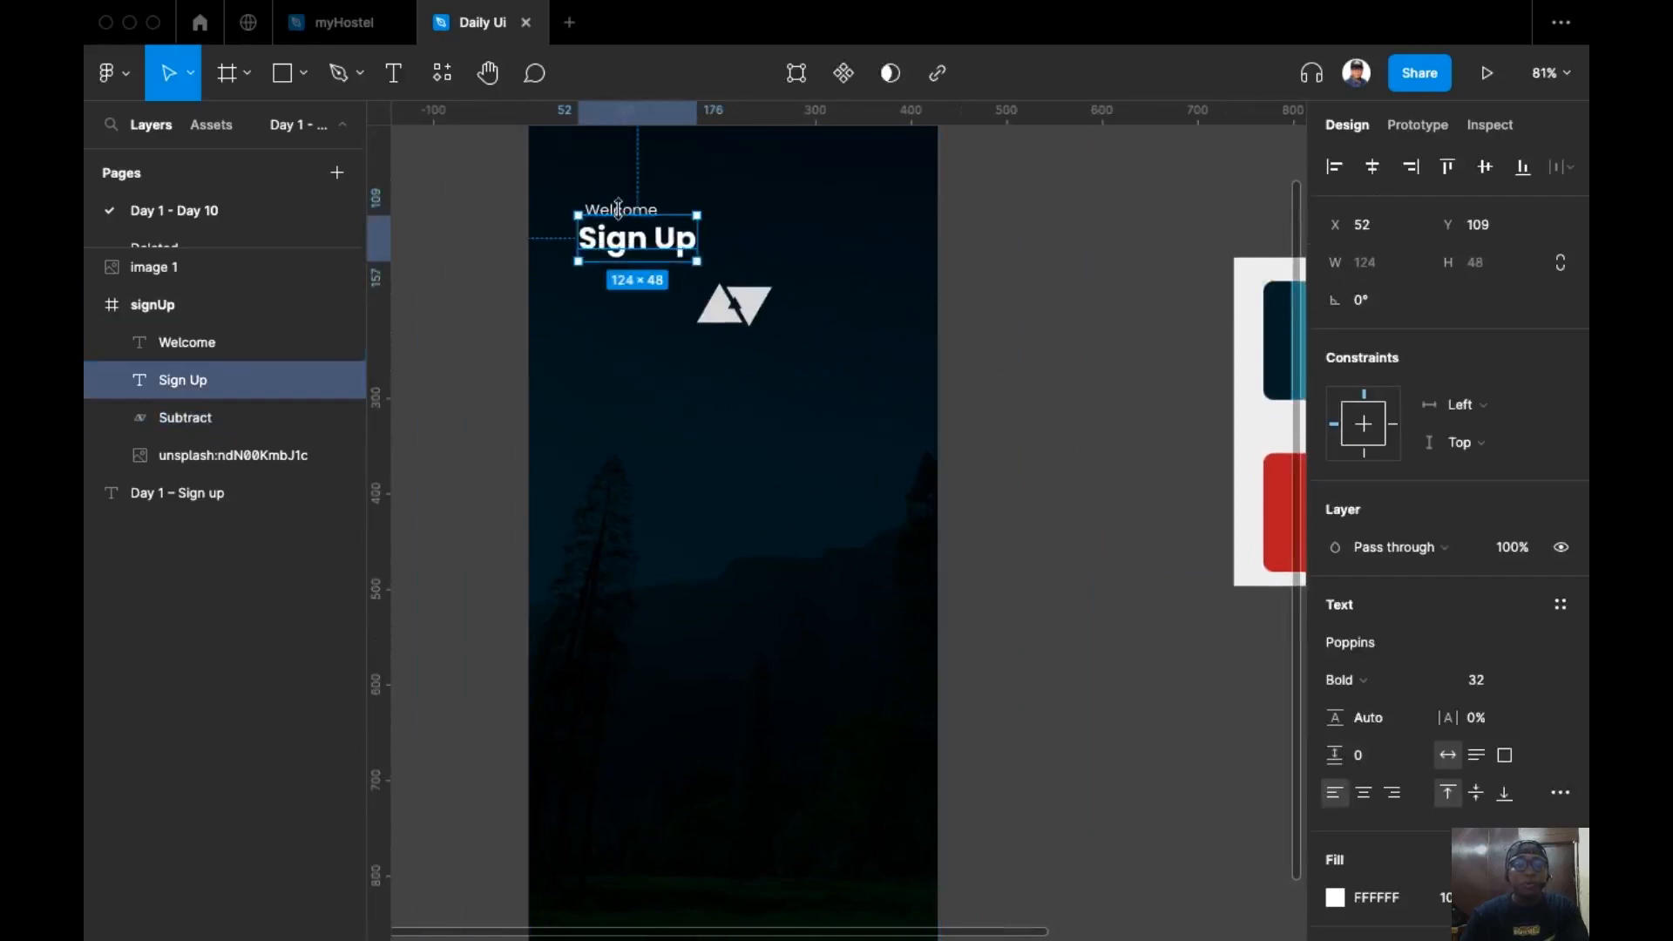
{"action": "left_click", "coordinate": [619, 208], "text": "shift"}
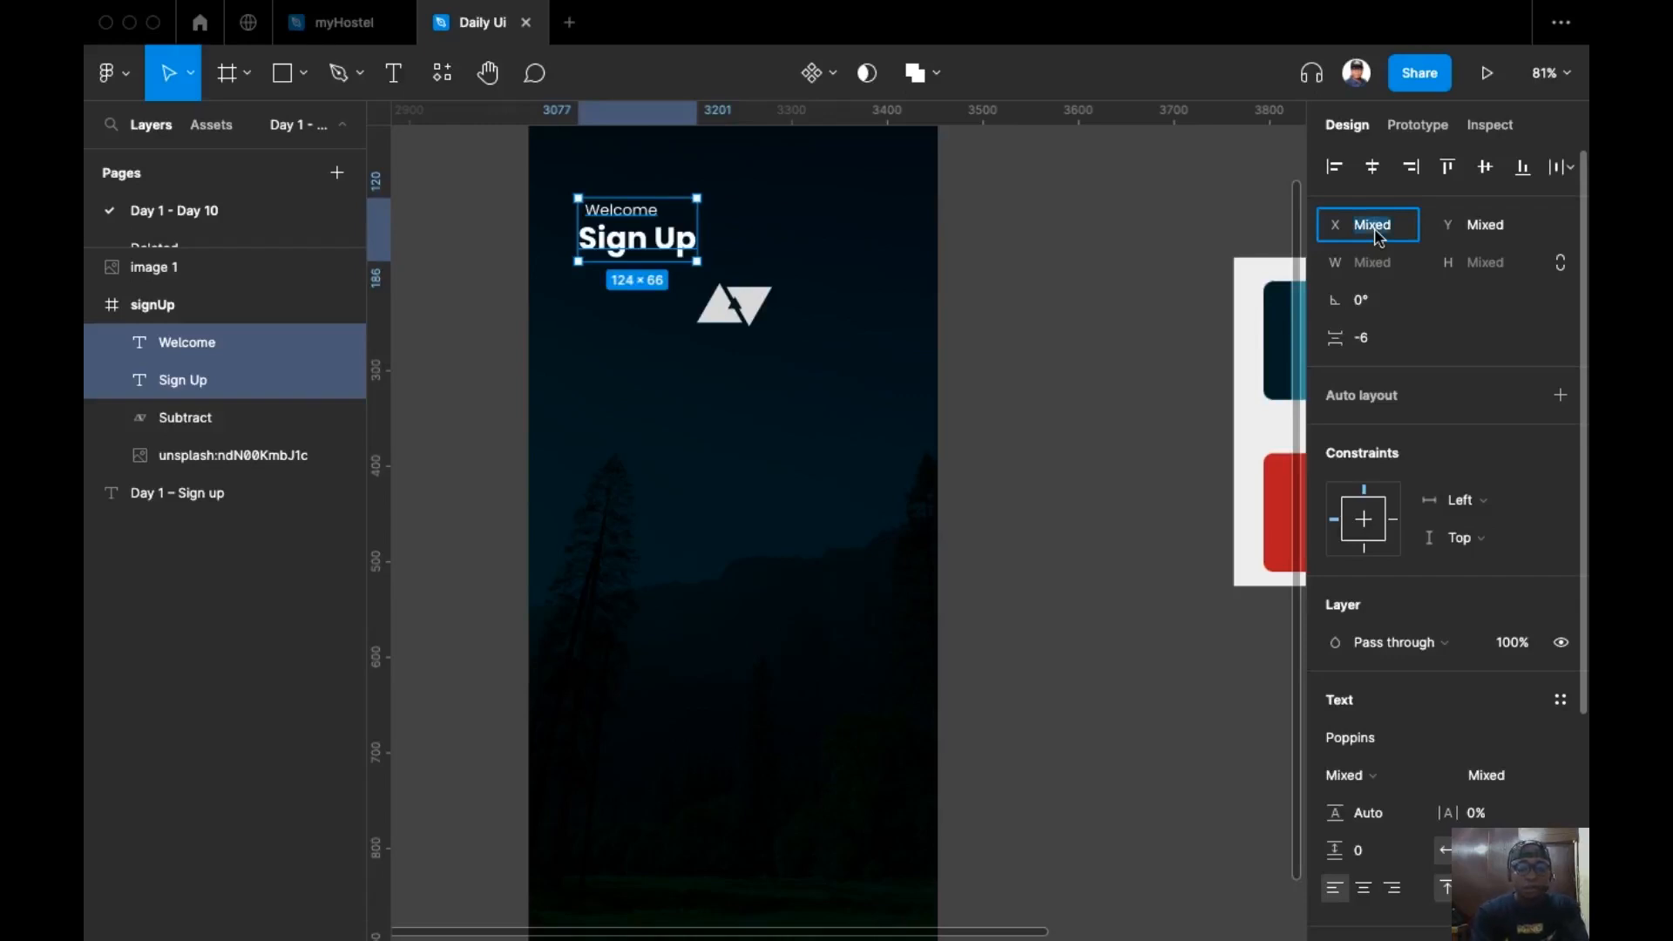
{"action": "type", "text": "40"}
{"action": "key", "text": "Return"}
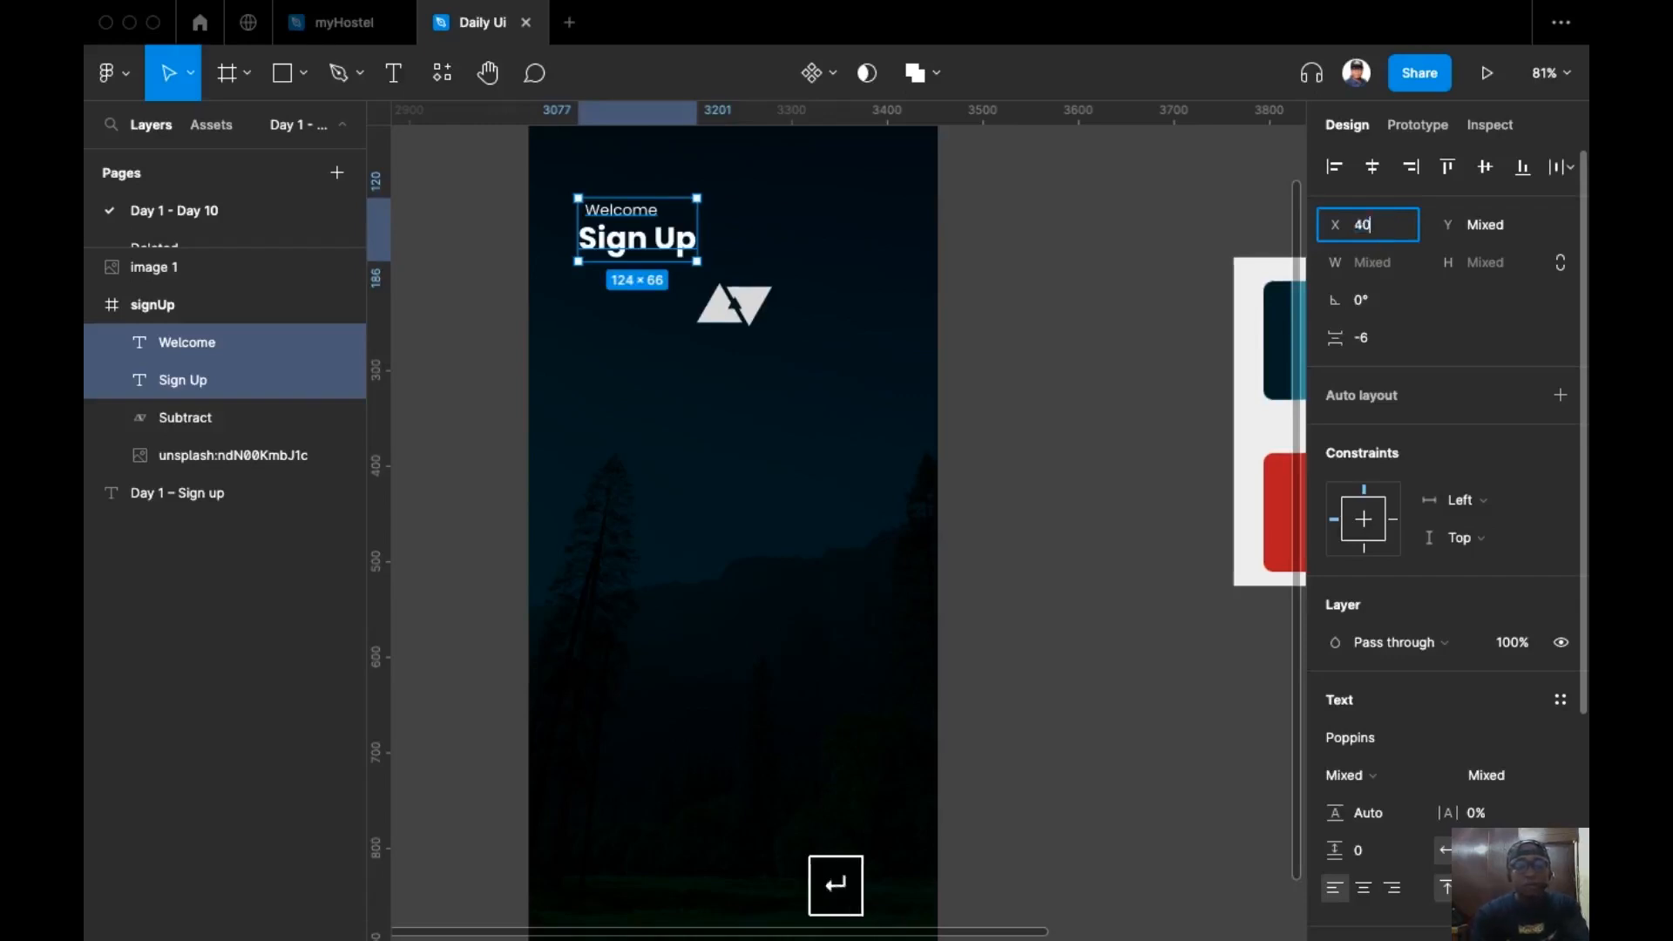
{"action": "left_click", "coordinate": [1065, 281]}
Step: Shift the triangle logo further down to widen the gap beneath the Sign Up heading
{"action": "scroll", "coordinate": [1046, 301], "scroll_direction": "left", "scroll_amount": 1}
{"action": "scroll", "coordinate": [1046, 300], "scroll_direction": "down", "scroll_amount": 1}
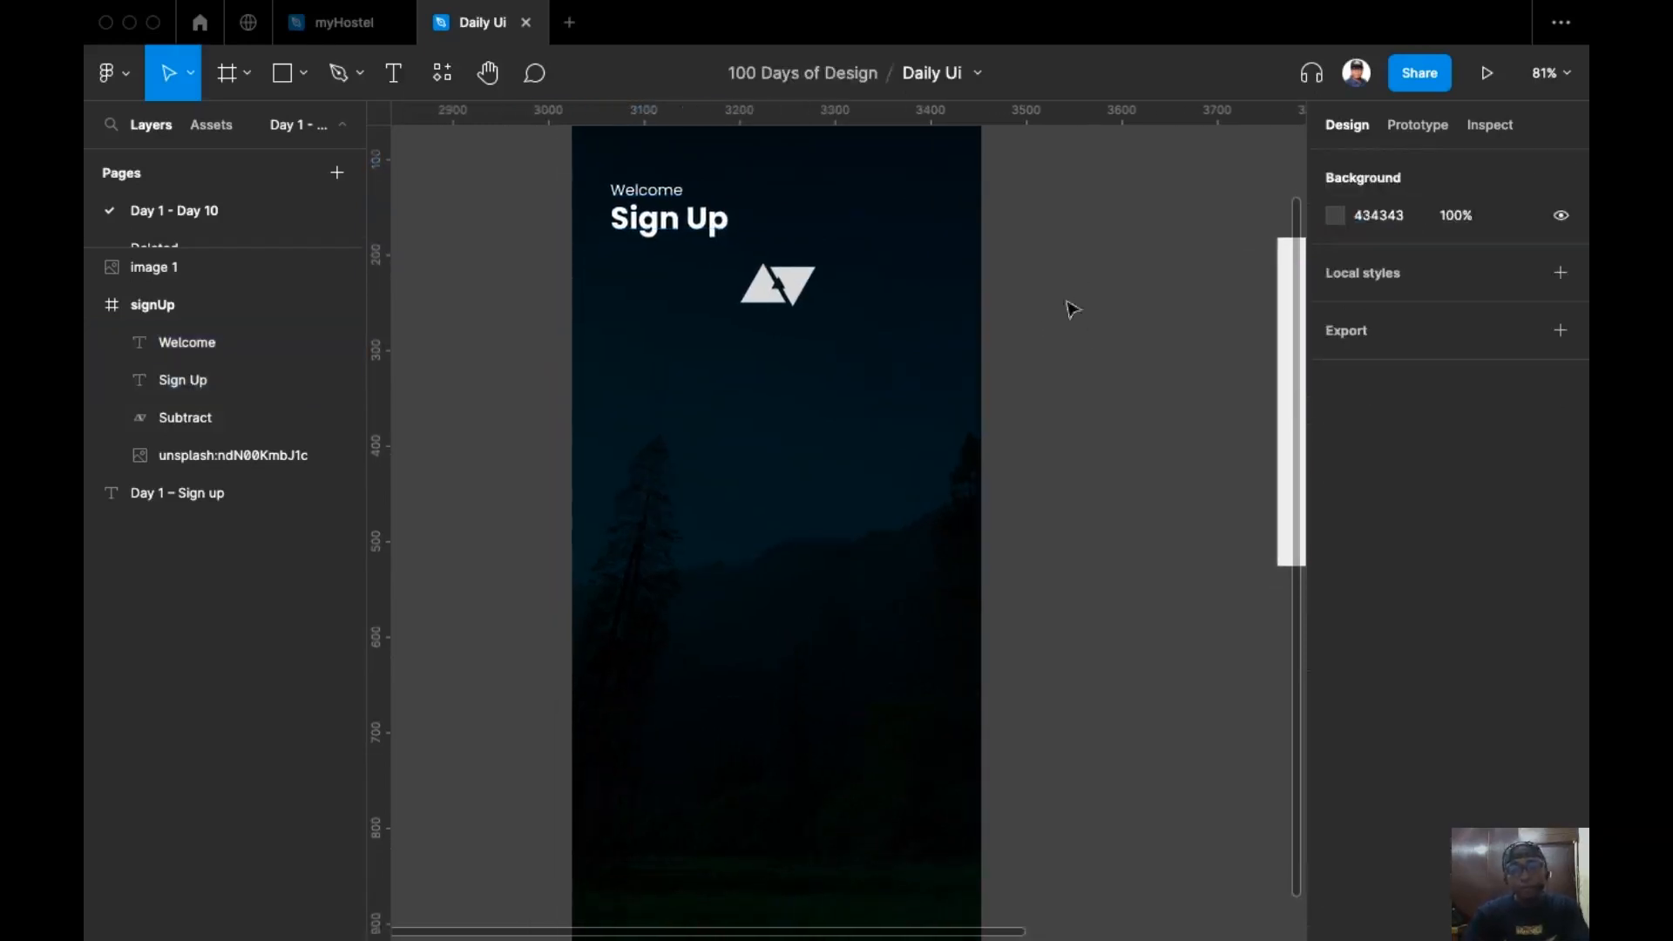
{"action": "left_click", "coordinate": [787, 310]}
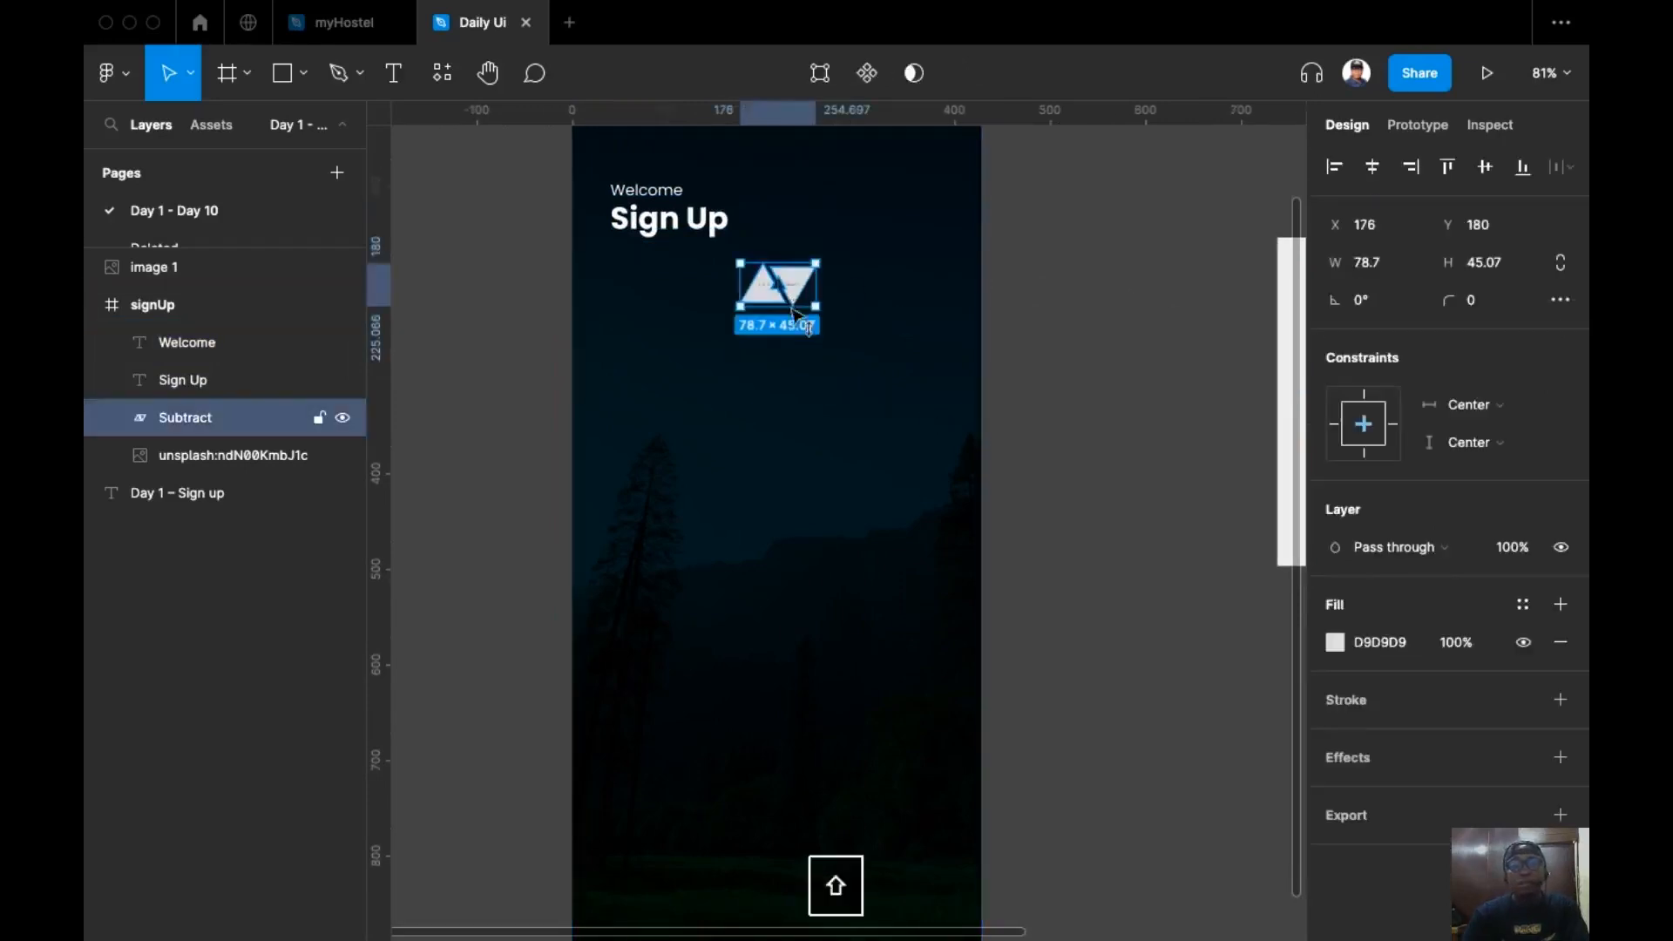
{"action": "left_click", "coordinate": [1147, 306]}
Step: Draw a frame below the logo, about 66 high, spanning the full 428 width of the signUp screen
{"action": "scroll", "coordinate": [1149, 335], "scroll_direction": "down", "scroll_amount": 2}
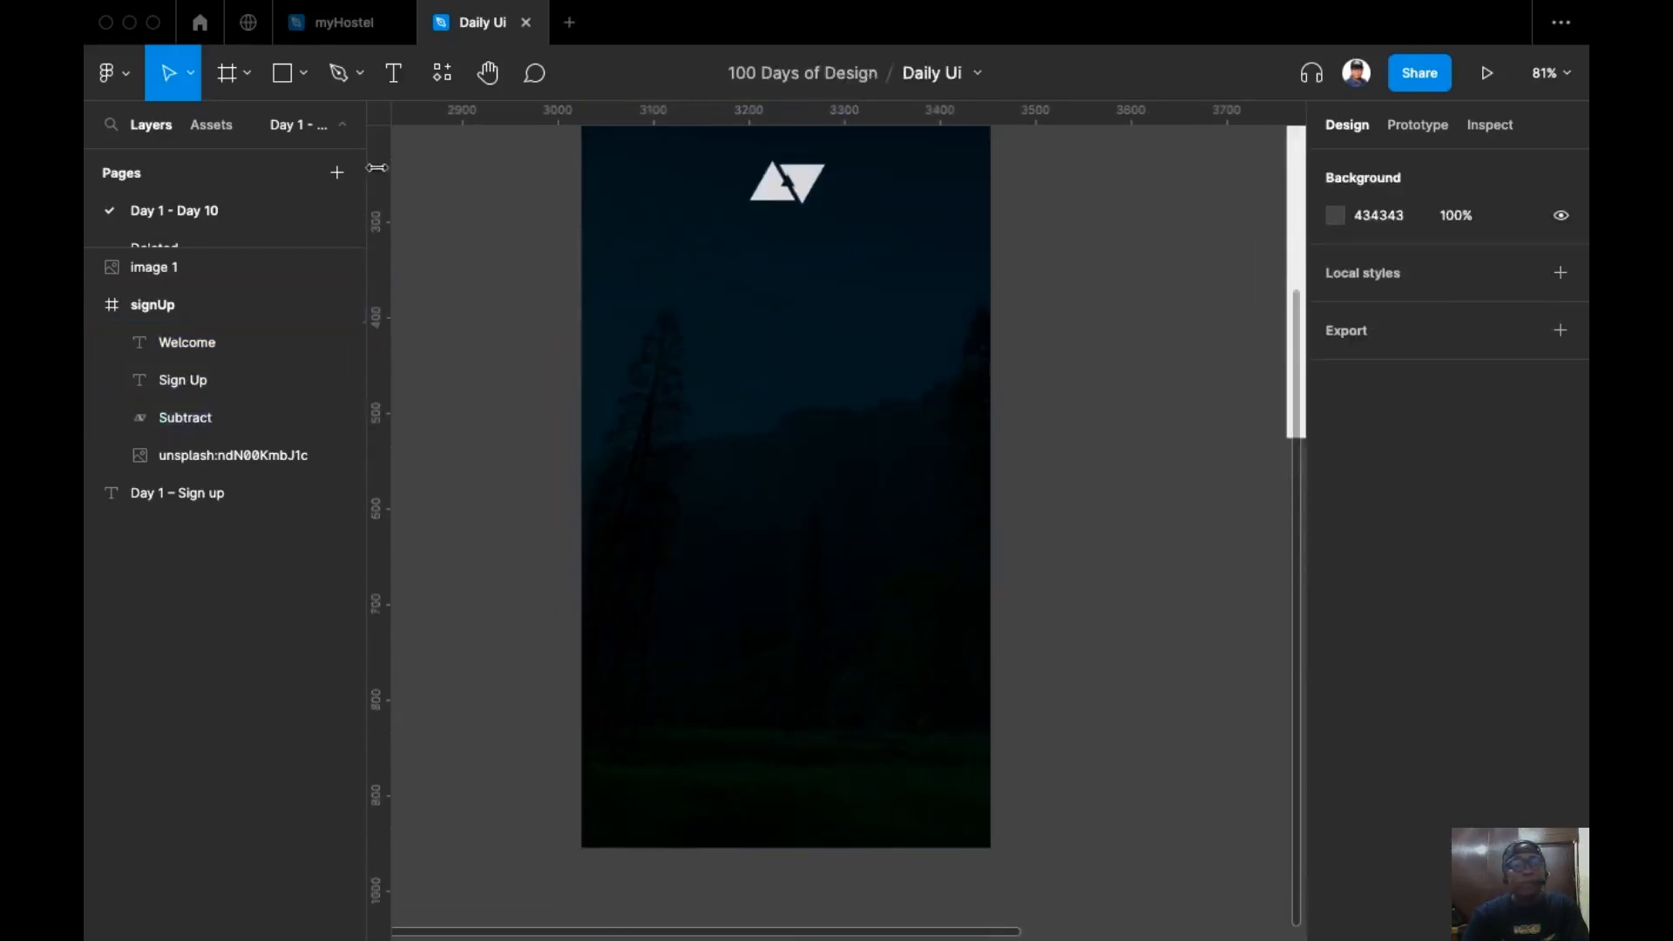
{"action": "left_click", "coordinate": [228, 73]}
{"action": "scroll", "coordinate": [660, 451], "scroll_direction": "up", "scroll_amount": 4}
{"action": "left_click_drag", "start_coordinate": [589, 447], "coordinate": [977, 515]}
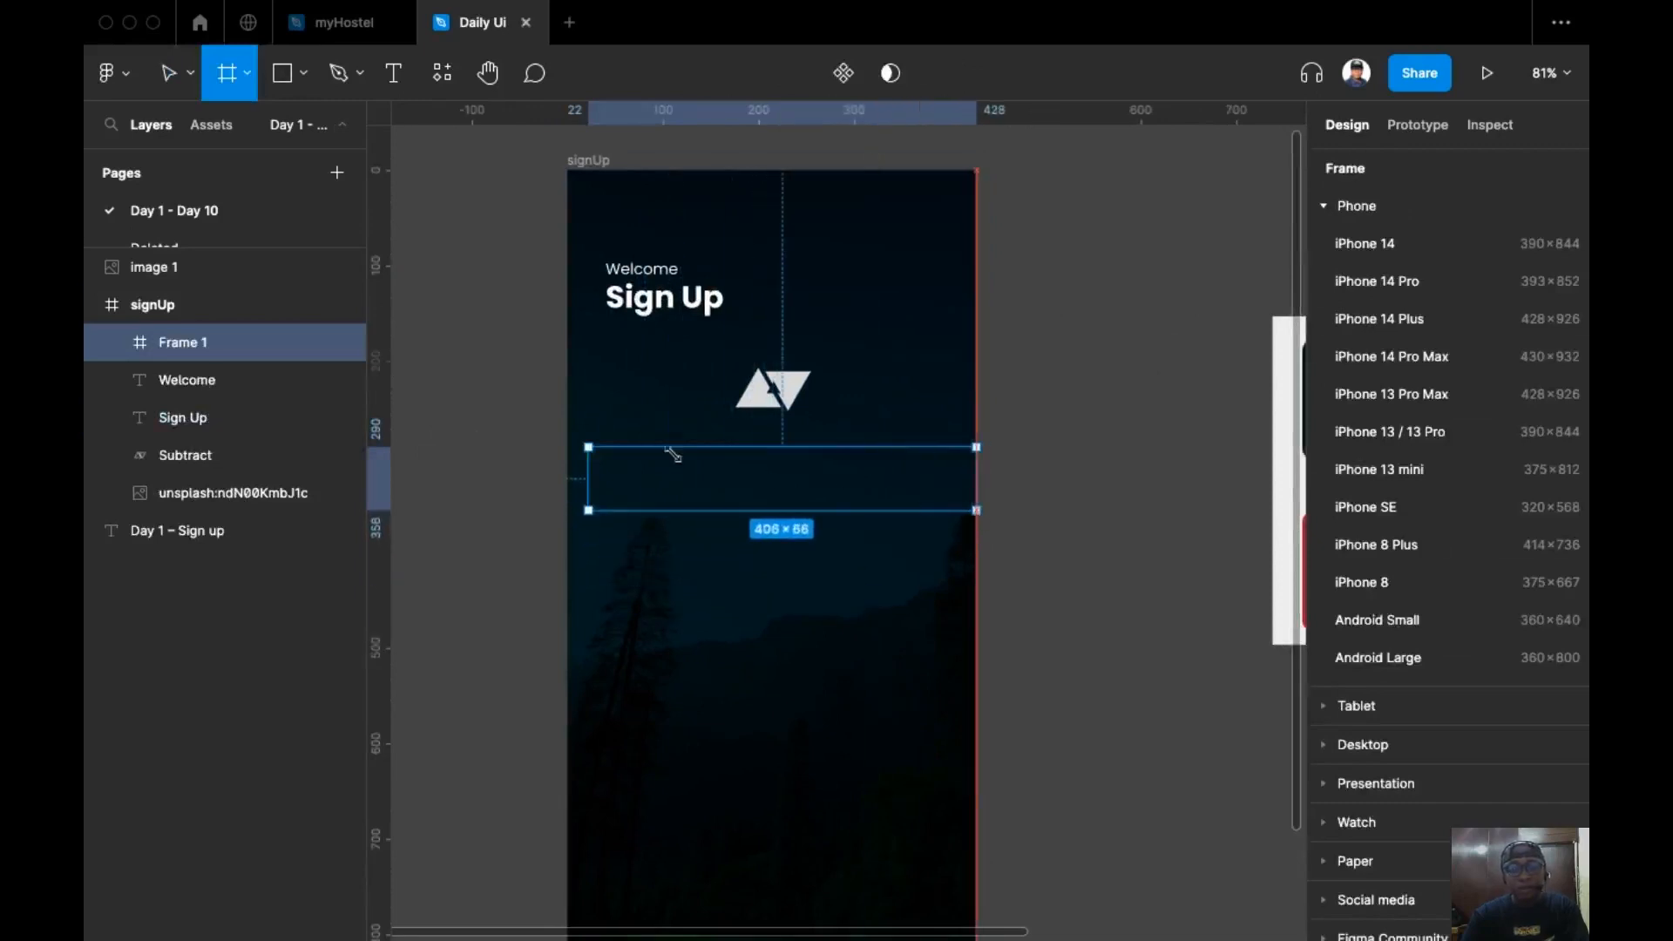
{"action": "left_click_drag", "start_coordinate": [579, 489], "coordinate": [566, 487]}
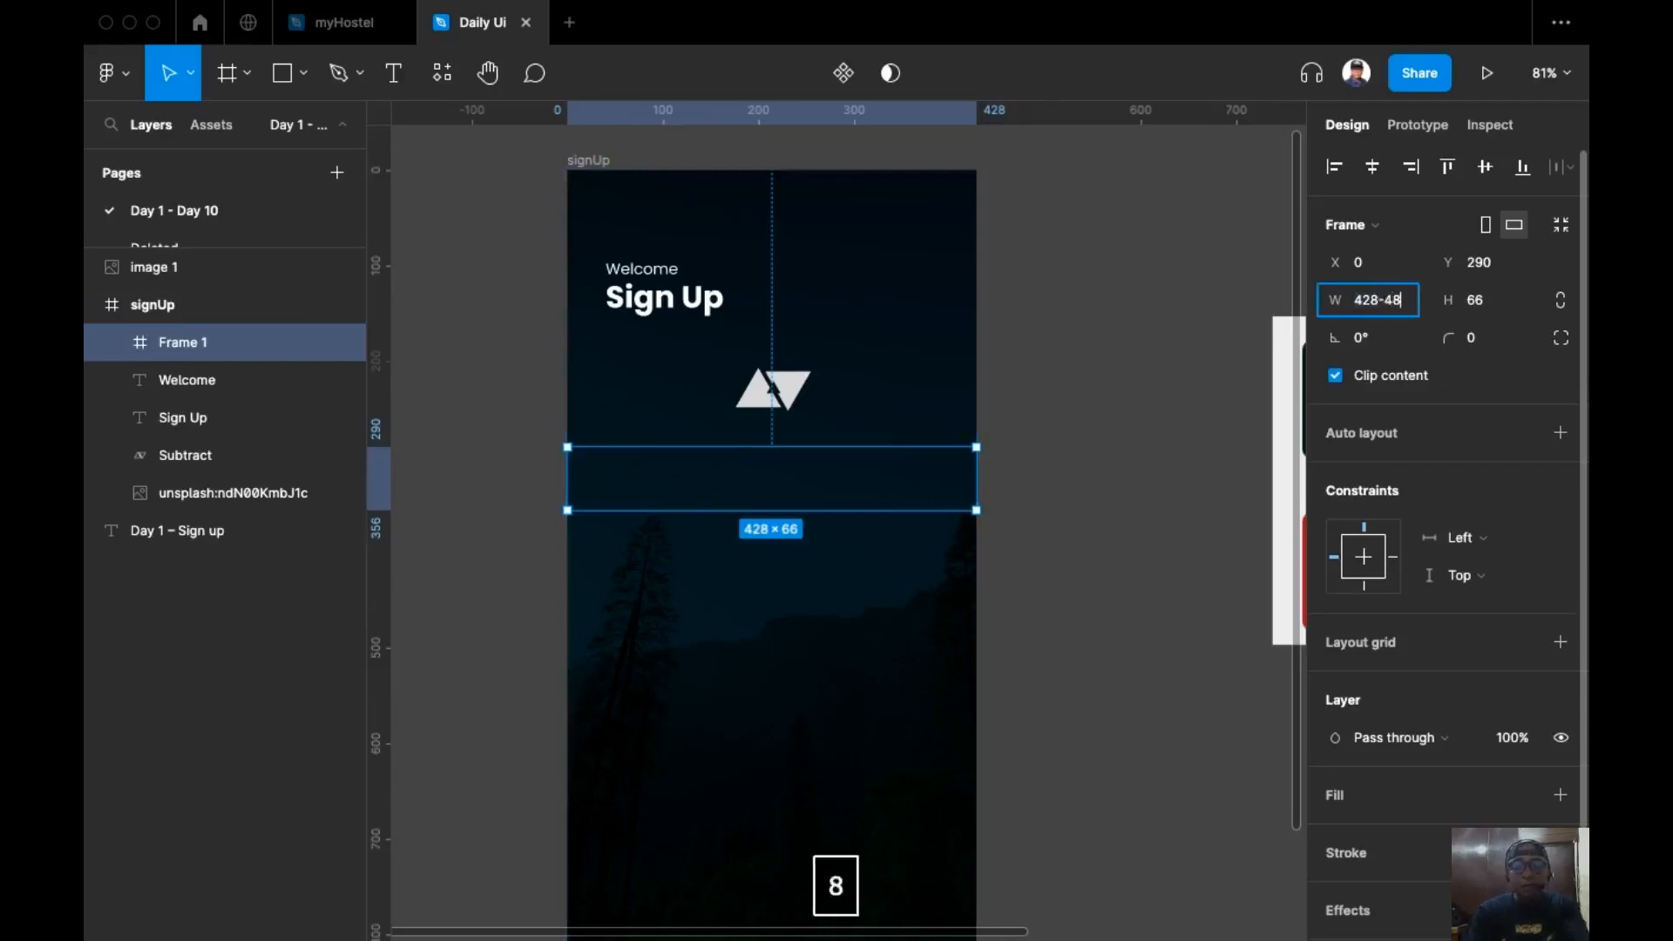
Step: Resize the new frame to 380 wide (428-48) by 52 high and centre it horizontally on the screen
{"action": "type", "text": "8"}
{"action": "key", "text": "Return"}
{"action": "left_click", "coordinate": [1372, 167]}
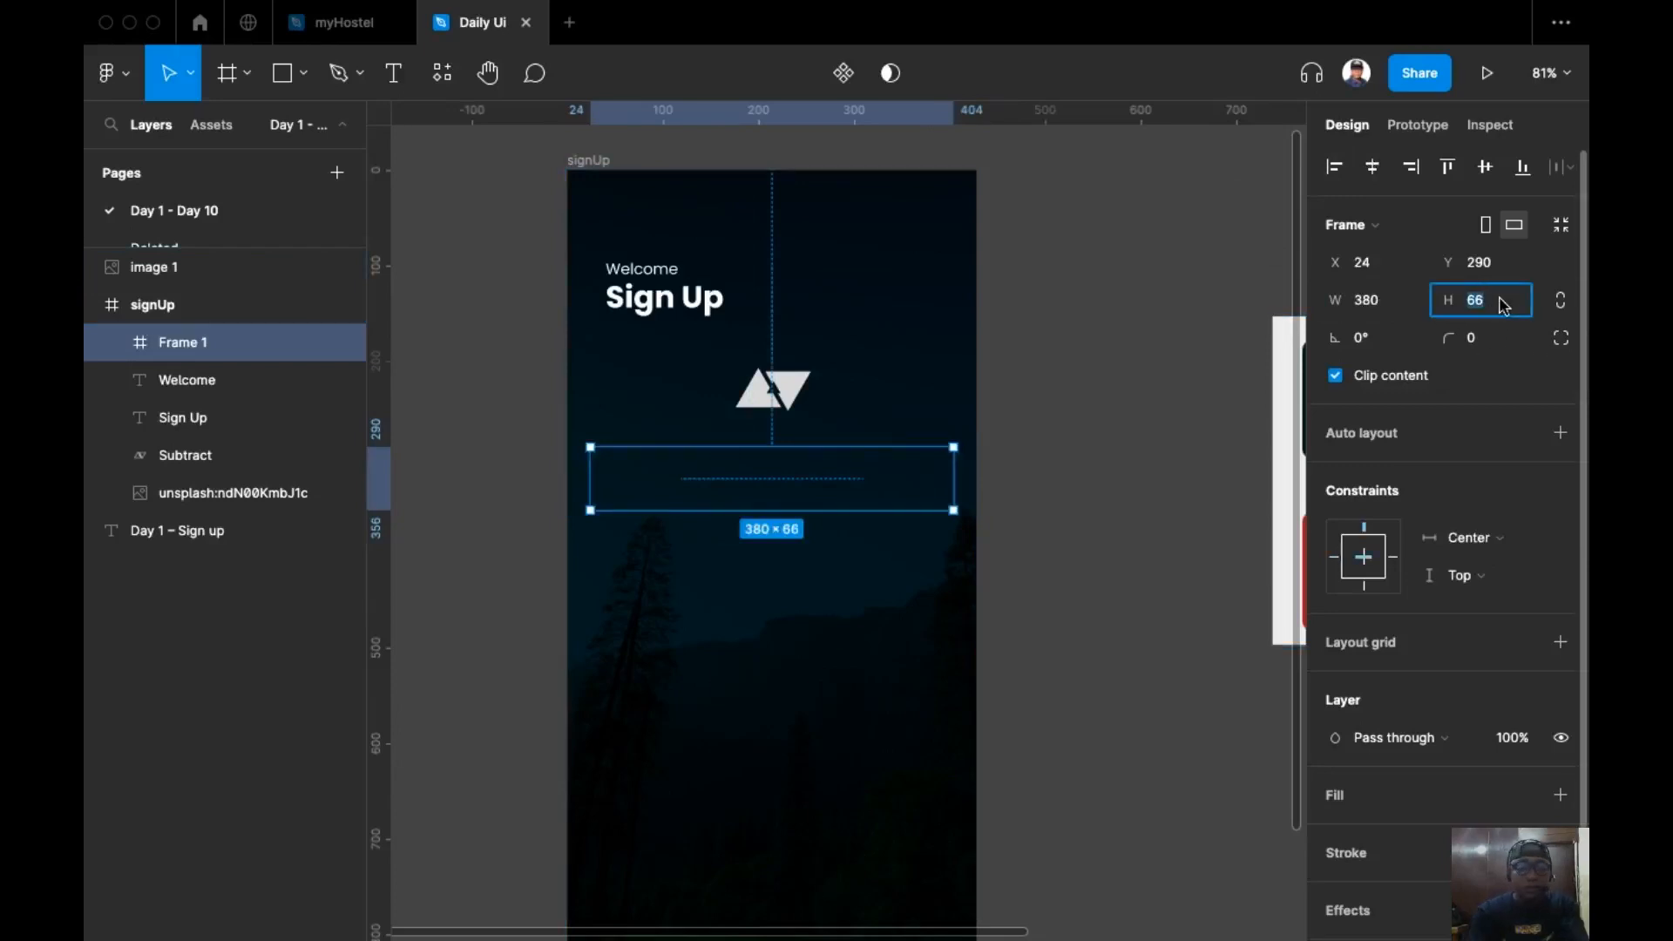
{"action": "type", "text": "52"}
{"action": "key", "text": "Return"}
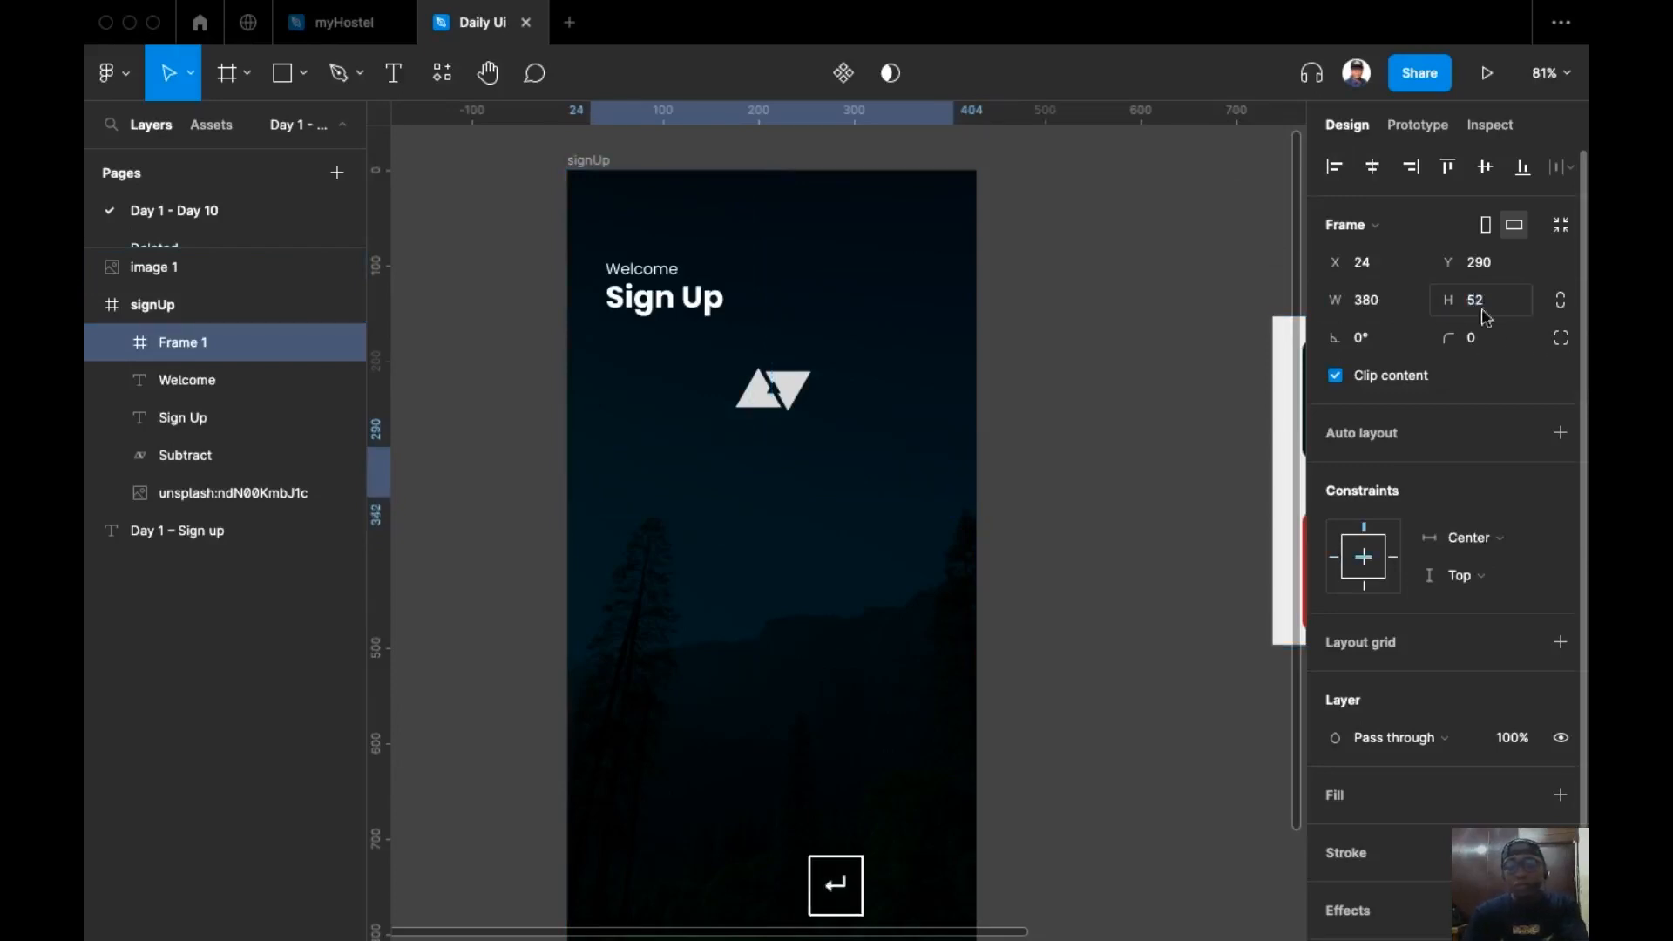
Step: Give the frame a grey stroke with HSL lightness 40 (656565) and a corner radius of 8
{"action": "scroll", "coordinate": [1439, 523], "scroll_direction": "down", "scroll_amount": 2}
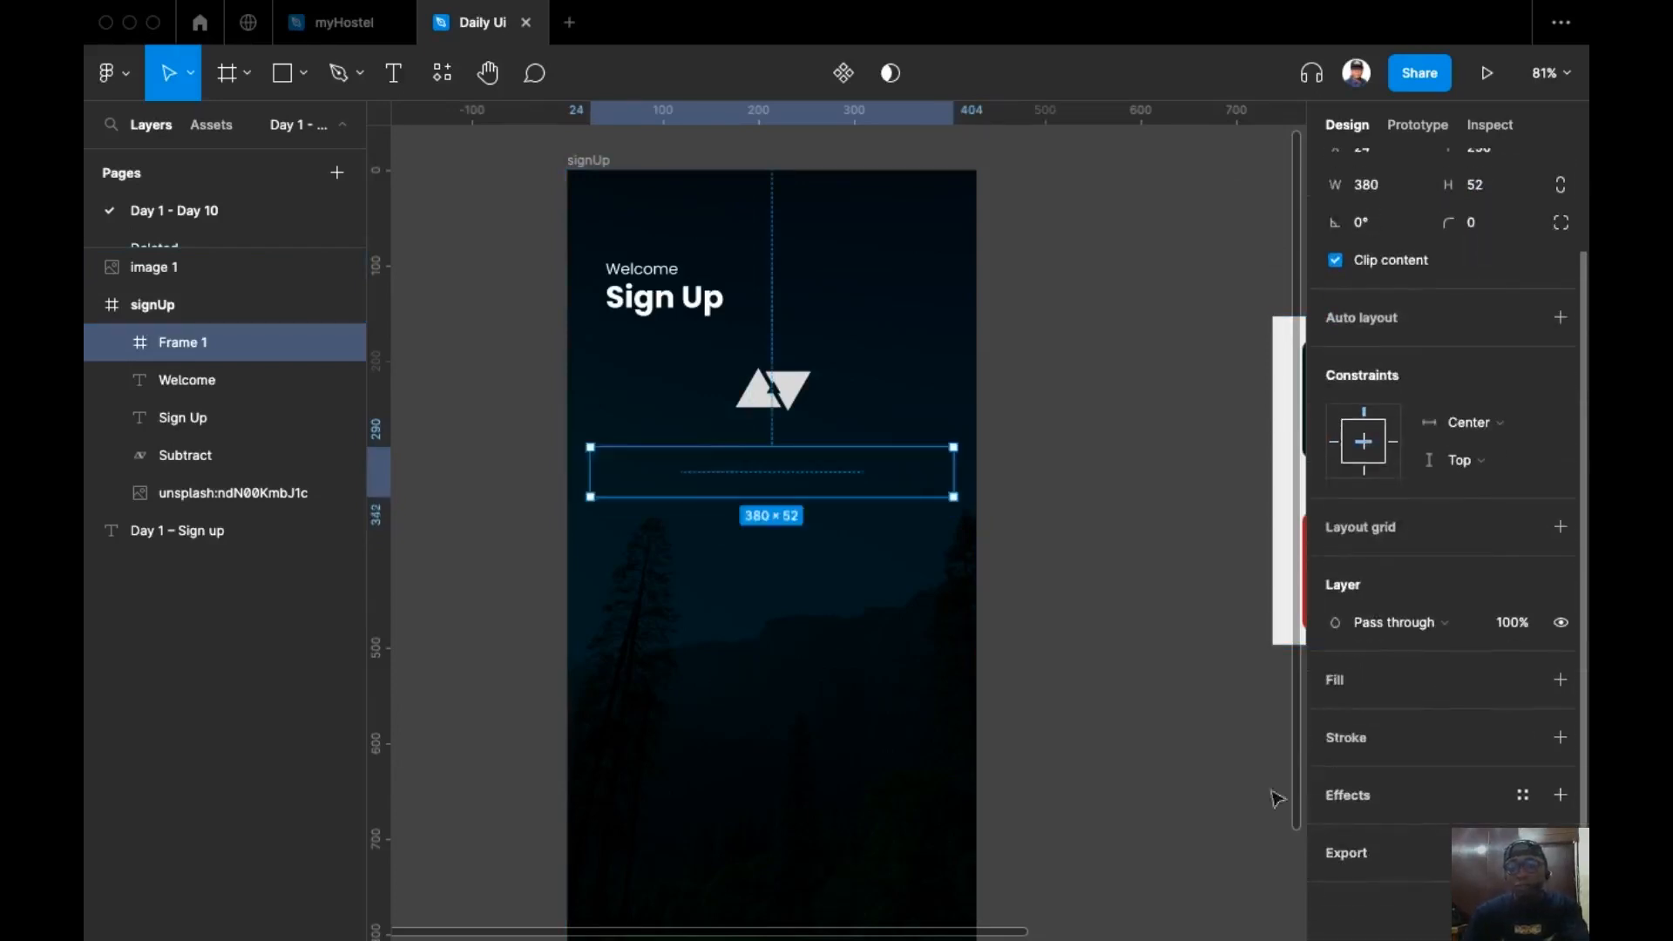
{"action": "left_click", "coordinate": [1561, 739]}
{"action": "left_click", "coordinate": [1335, 775]}
{"action": "key", "text": "Tab"}
{"action": "key", "text": "Tab"}
{"action": "type", "text": "46"}
{"action": "key", "text": "Return"}
{"action": "type", "text": "40"}
{"action": "key", "text": "Return"}
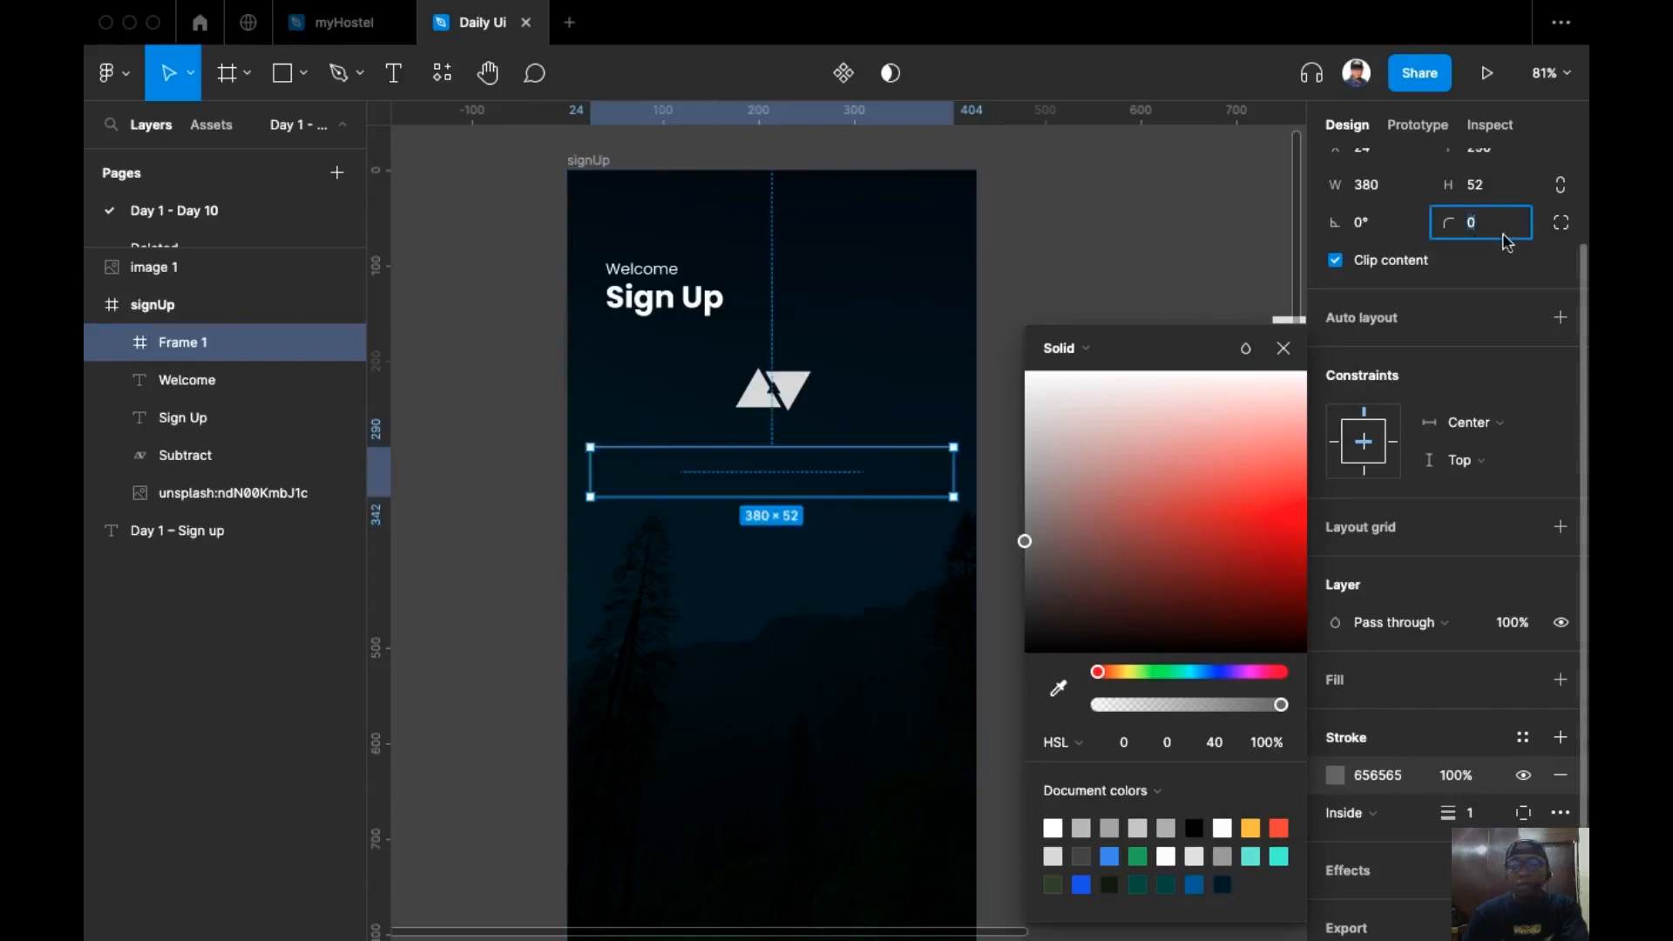
{"action": "key", "text": "Return"}
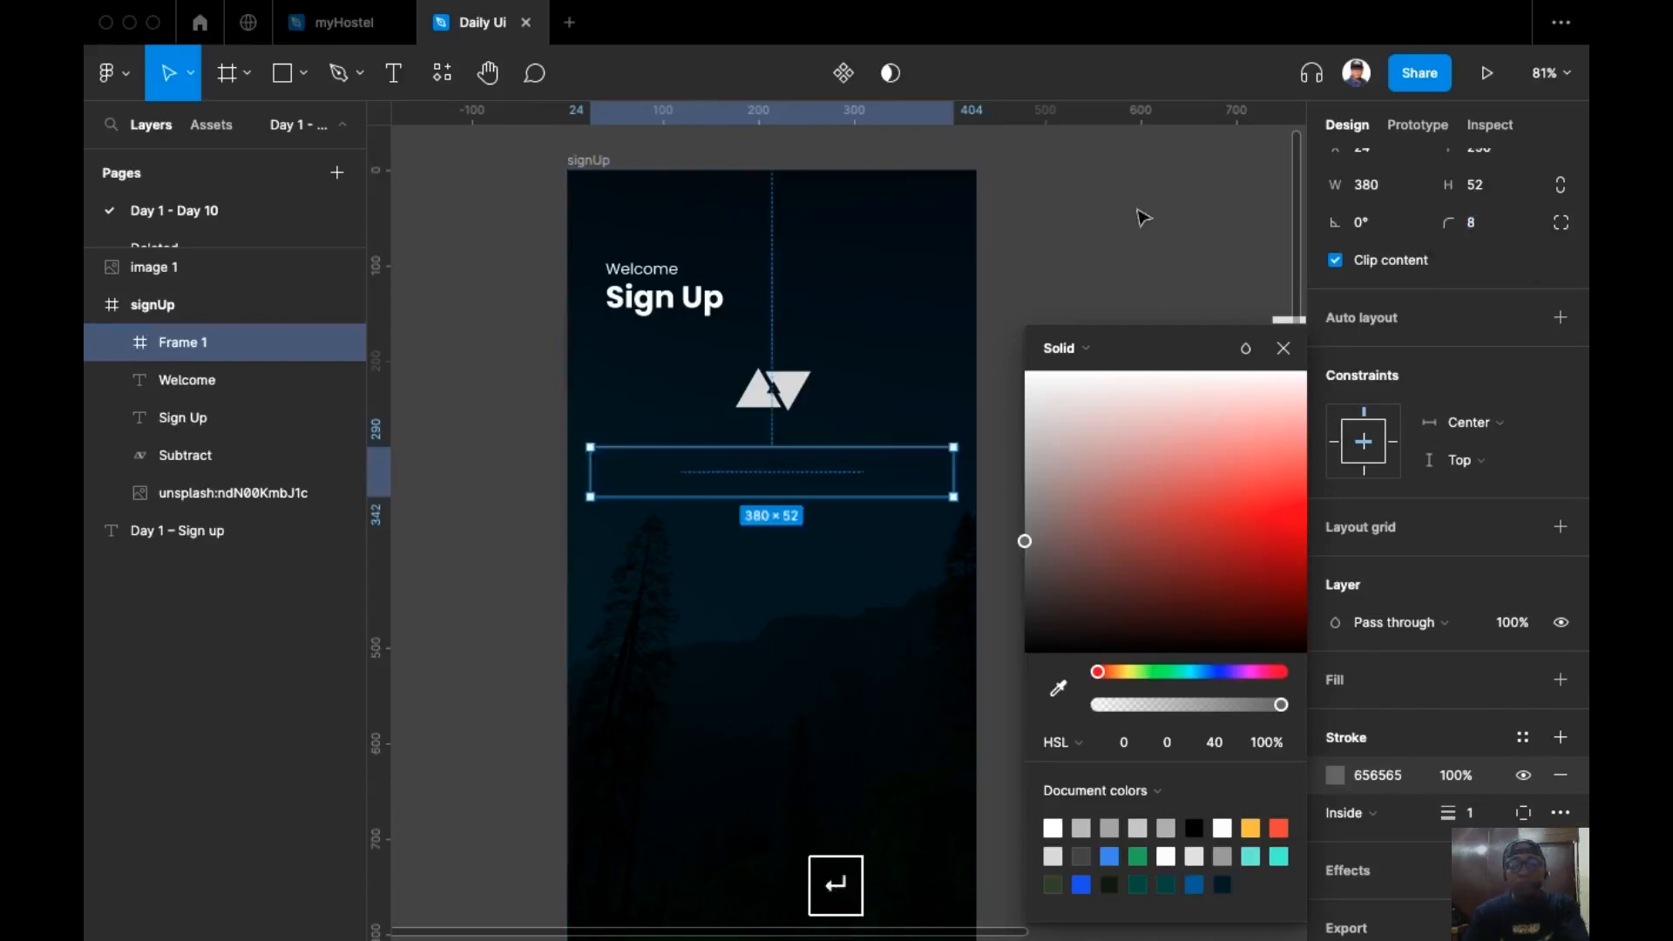
{"action": "left_click", "coordinate": [1101, 235]}
Step: Add a text reading "Email" inside the rounded input frame
{"action": "scroll", "coordinate": [1073, 579], "scroll_direction": "up", "scroll_amount": 2}
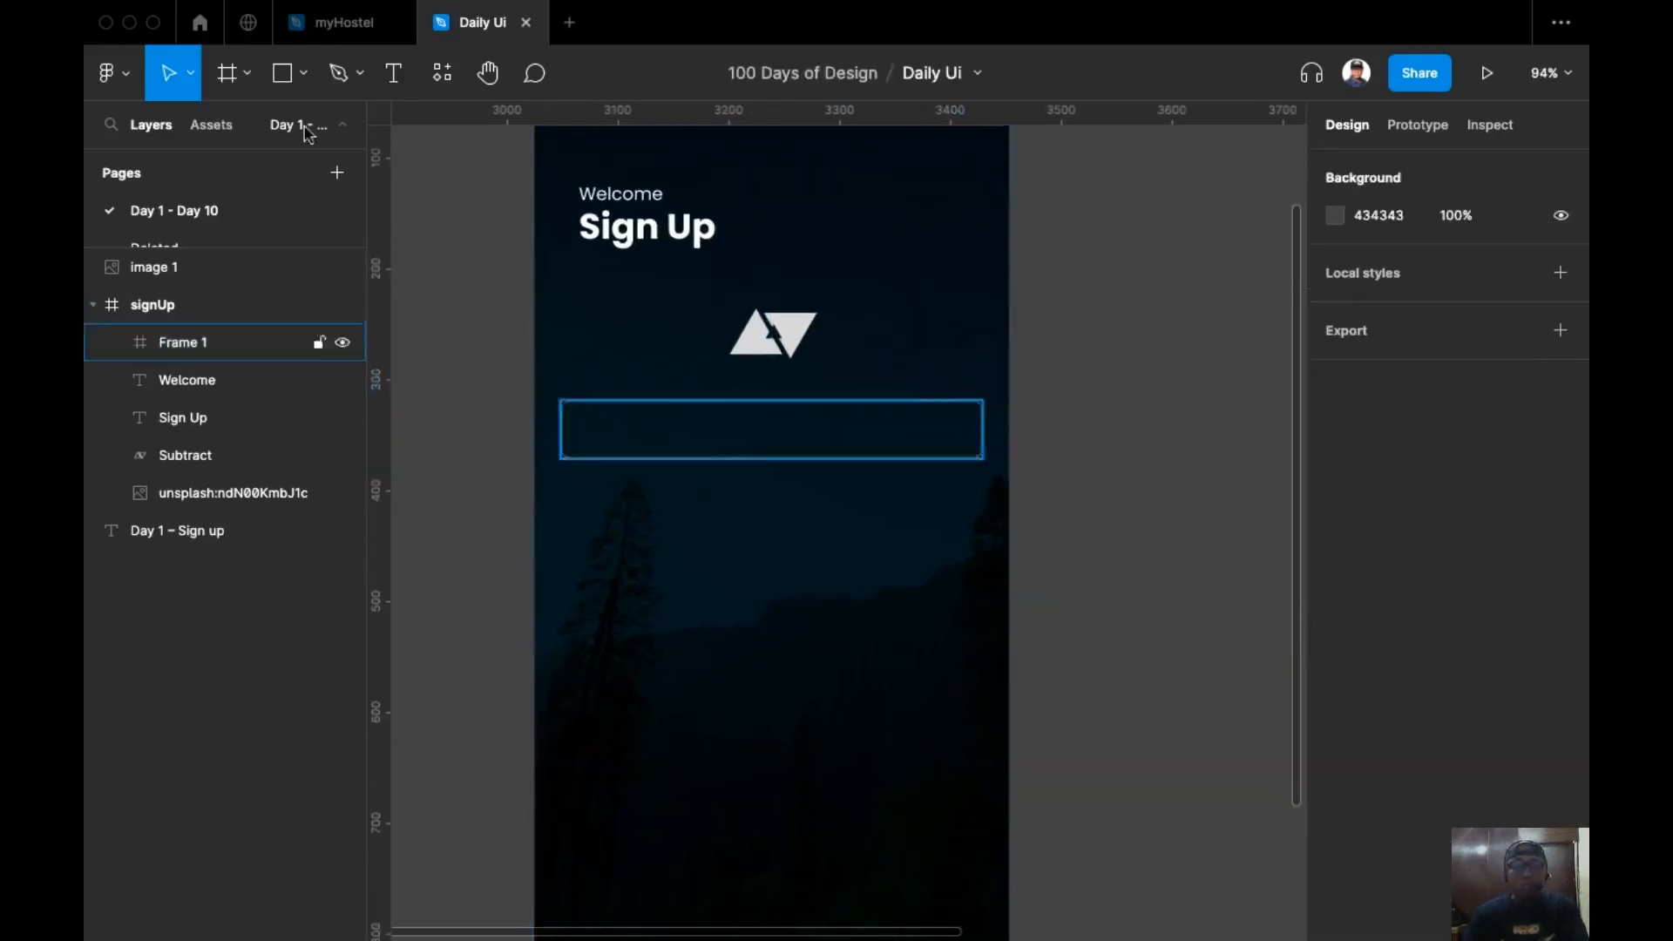
{"action": "left_click", "coordinate": [393, 74]}
{"action": "left_click", "coordinate": [653, 448]}
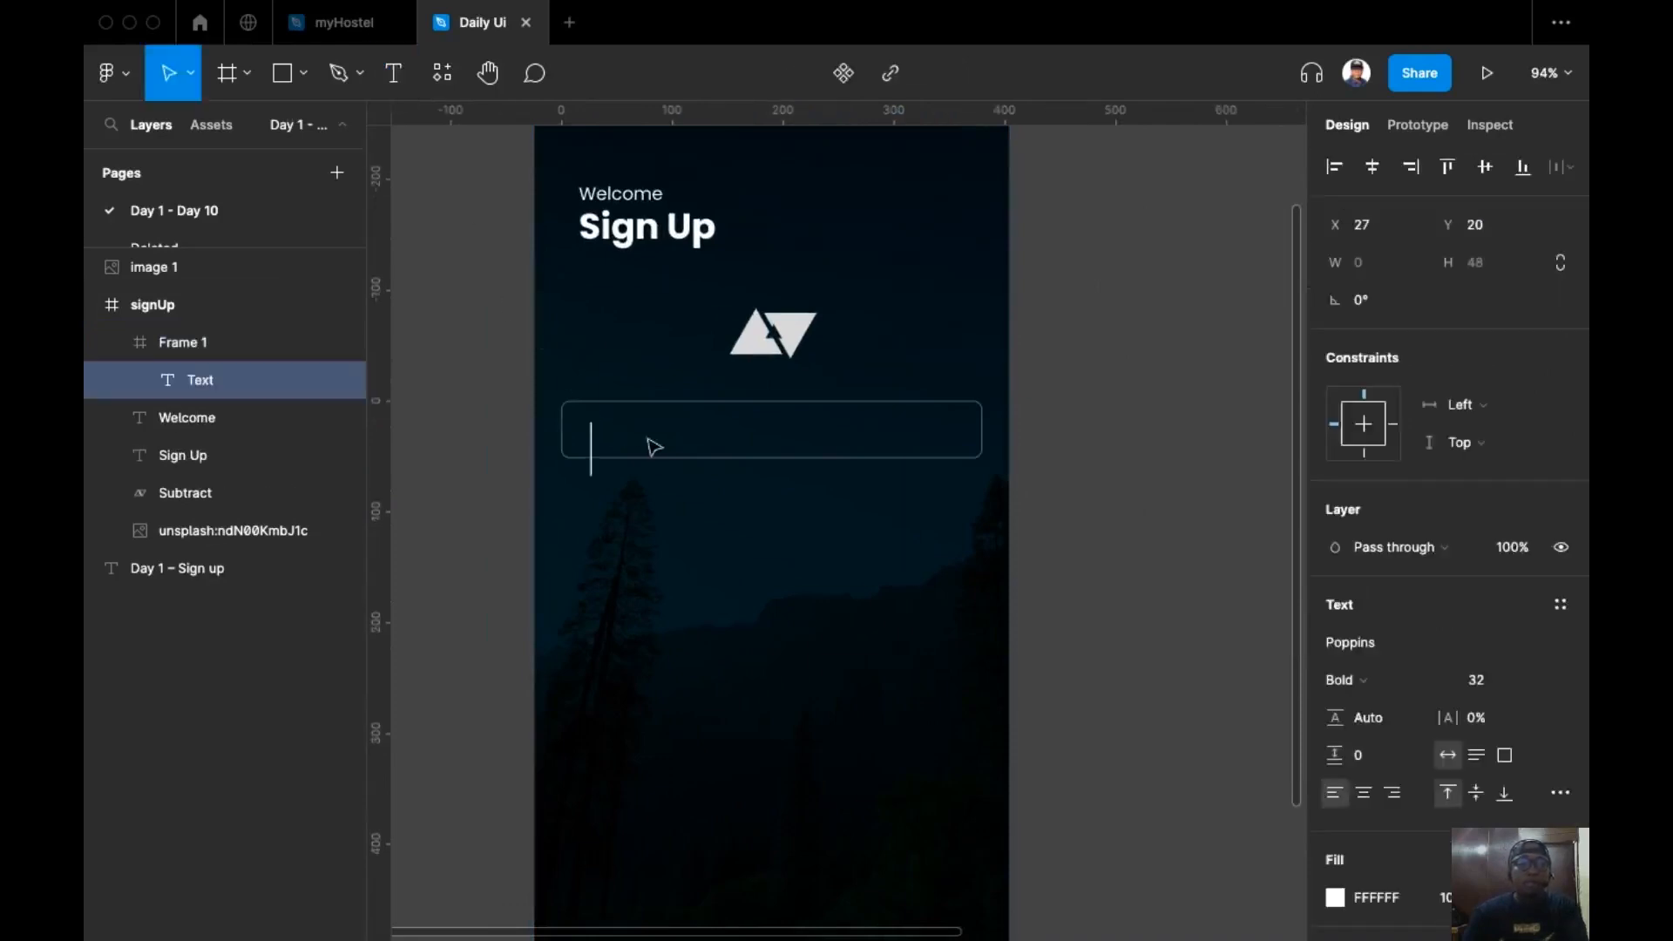
{"action": "type", "text": "Emsil"}
{"action": "key", "text": "BackSpace"}
{"action": "key", "text": "BackSpace"}
{"action": "key", "text": "BackSpace"}
{"action": "type", "text": "ail"}
{"action": "key", "text": "Escape"}
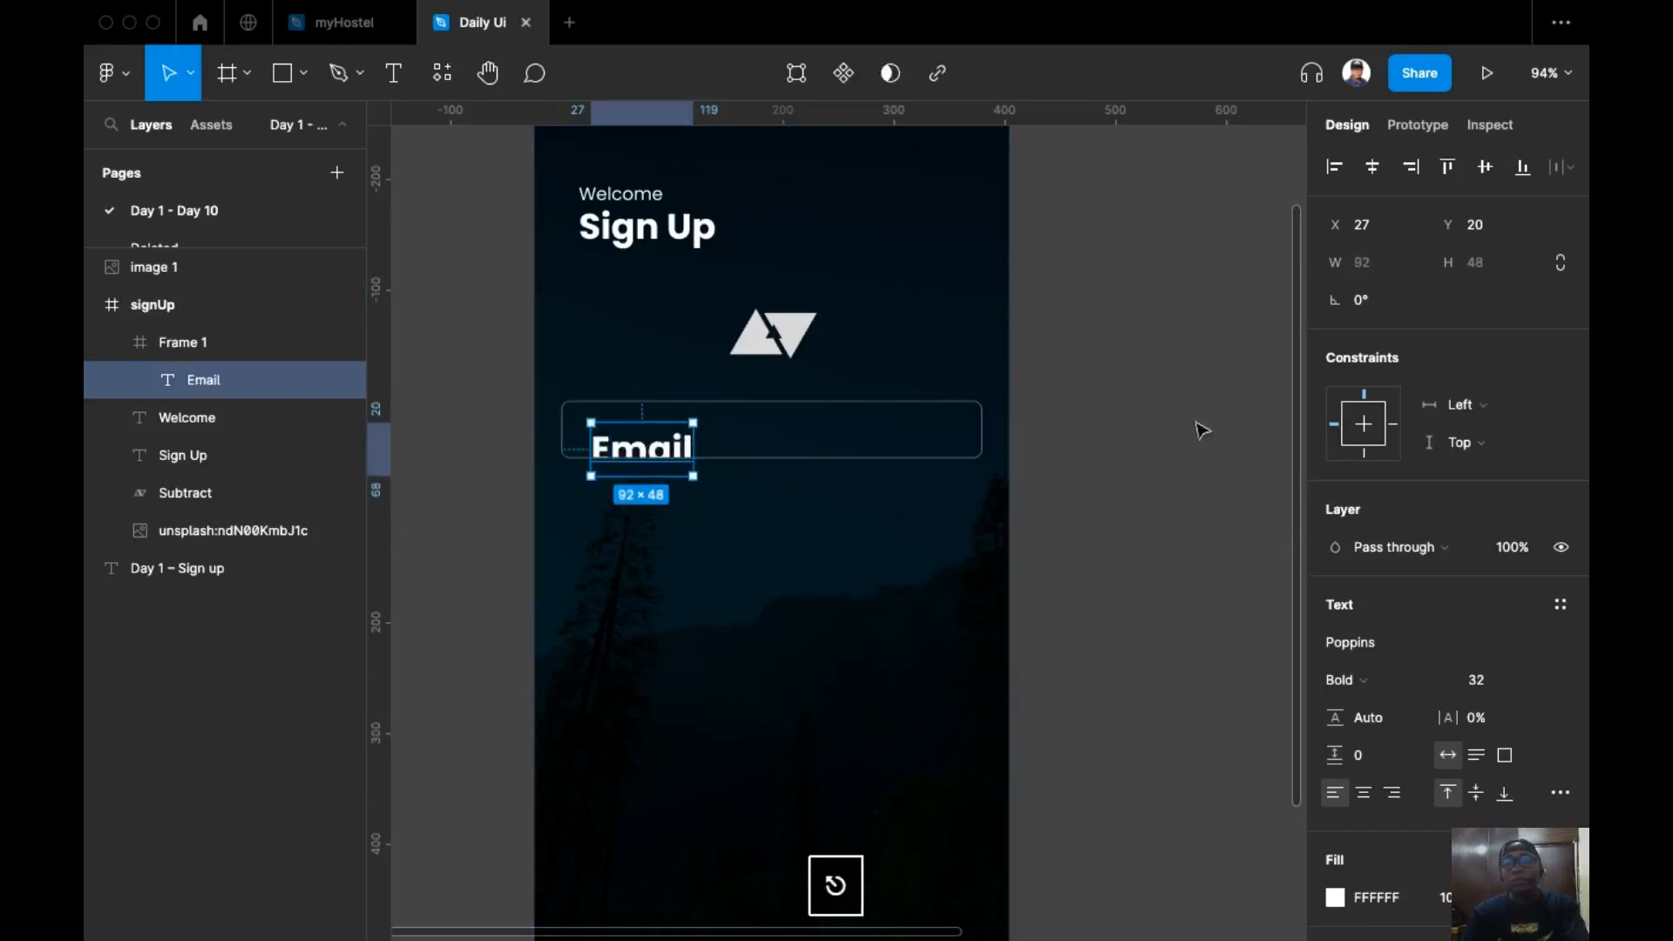
Step: Centre the Email text vertically in its frame and set its X position to 16
{"action": "left_click", "coordinate": [1486, 166]}
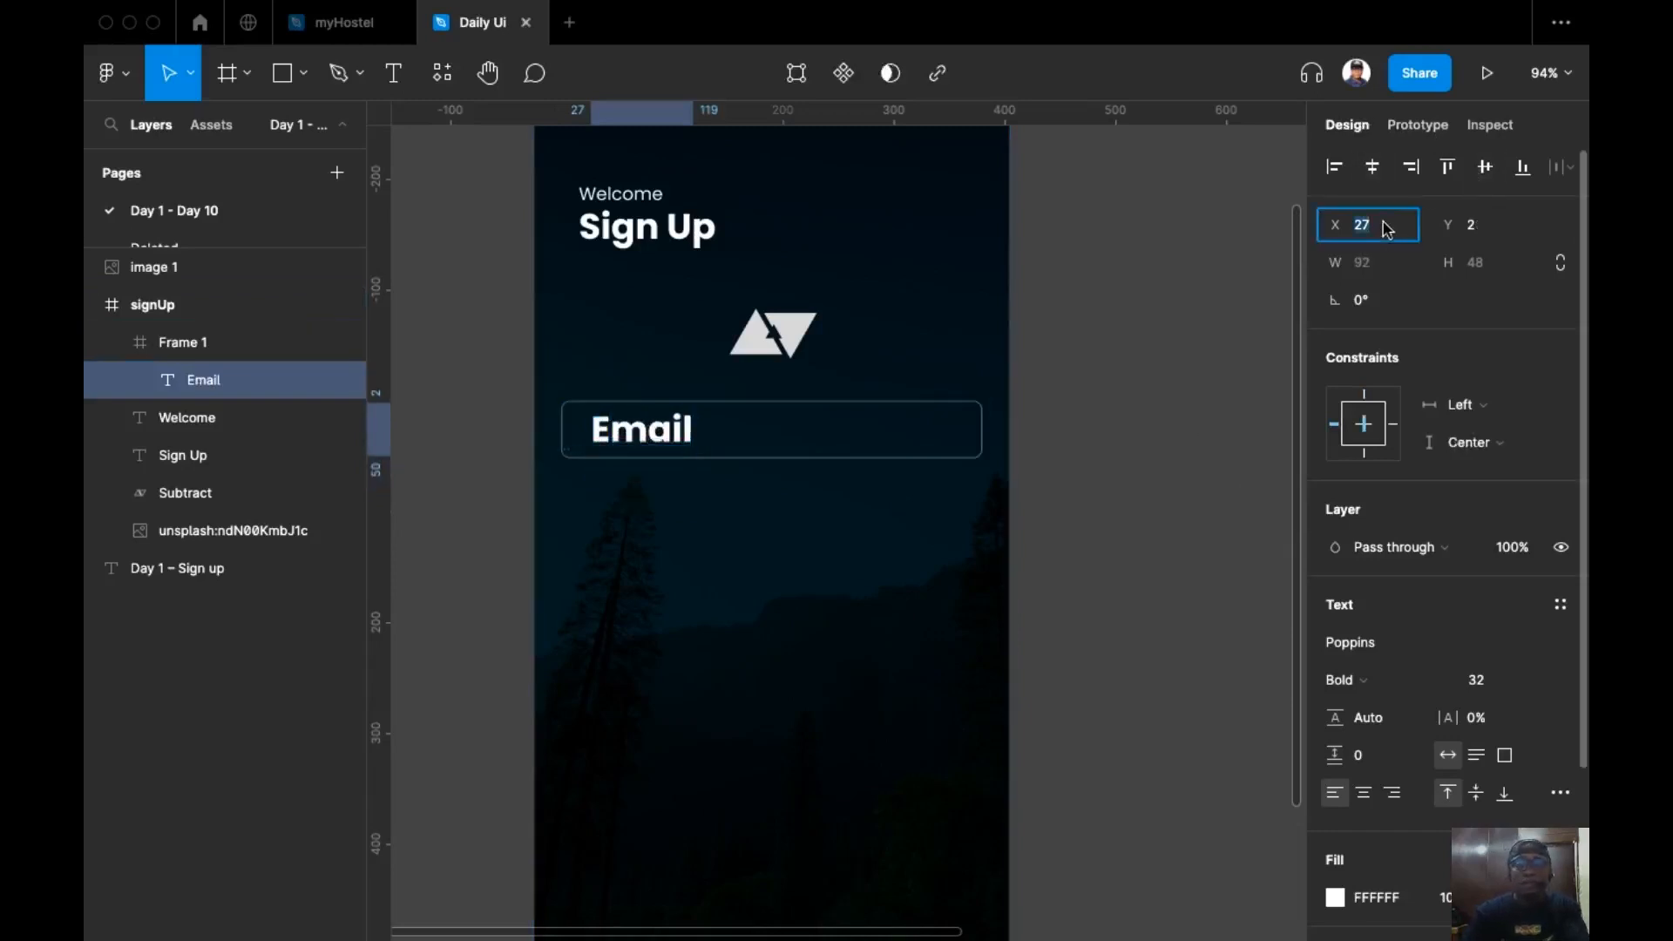
{"action": "type", "text": "16"}
{"action": "key", "text": "Return"}
{"action": "scroll", "coordinate": [1475, 791], "scroll_direction": "down", "scroll_amount": 3}
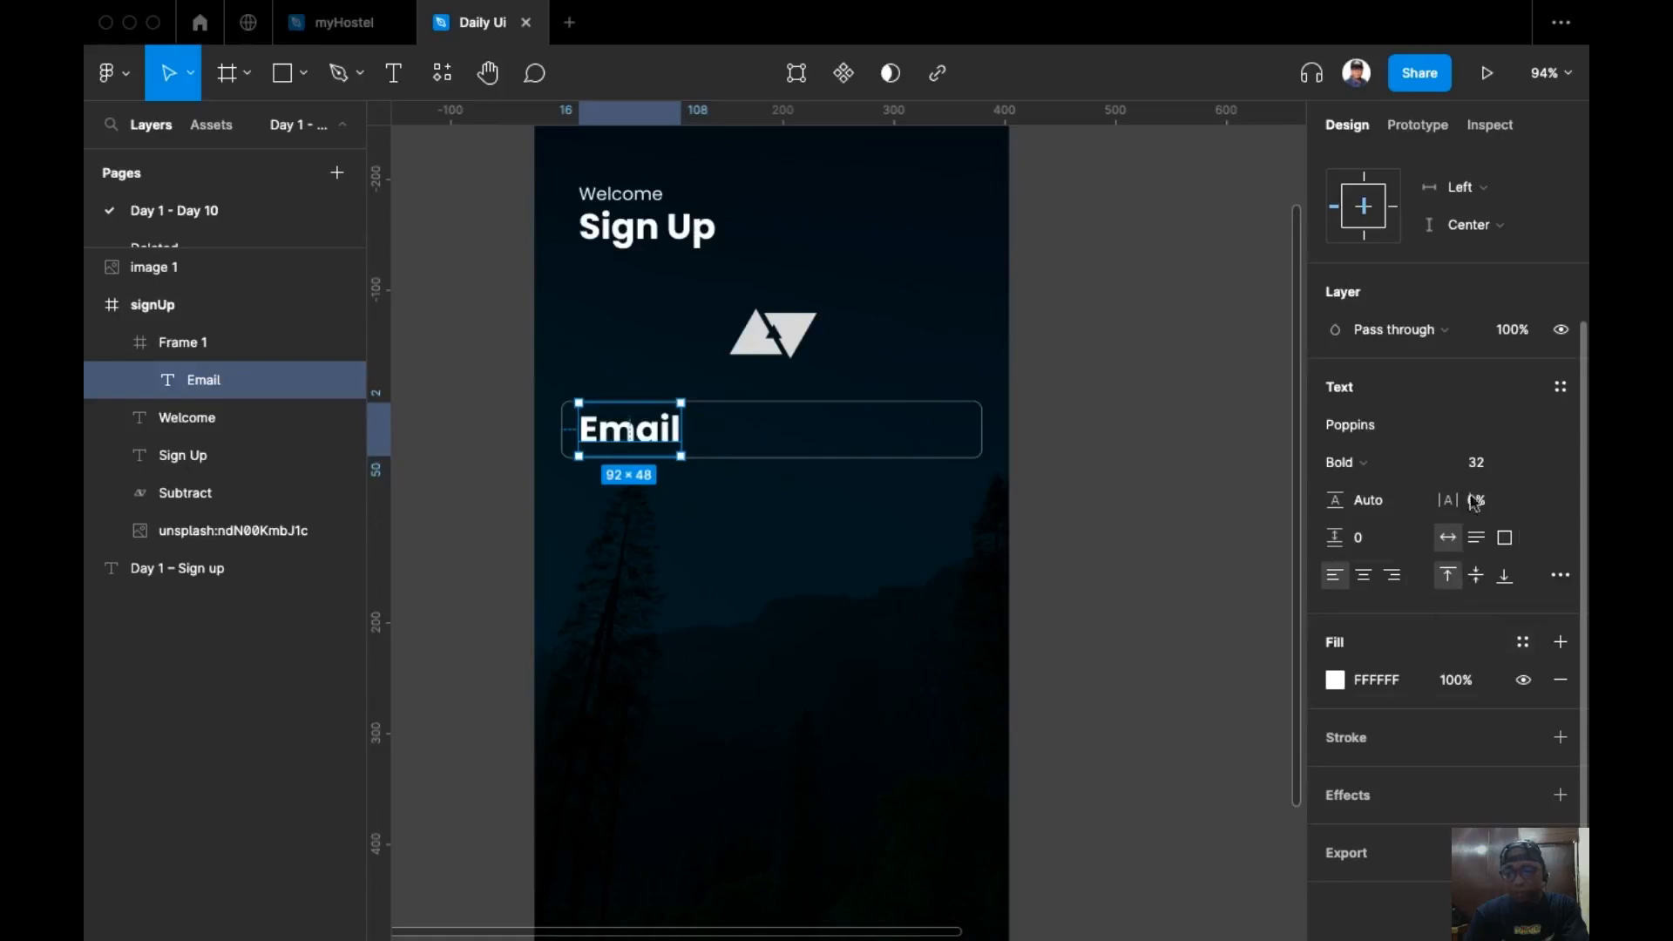
Step: Format the Email text as Poppins Regular, size 16, and re-centre it vertically in the field
{"action": "left_click", "coordinate": [1538, 463]}
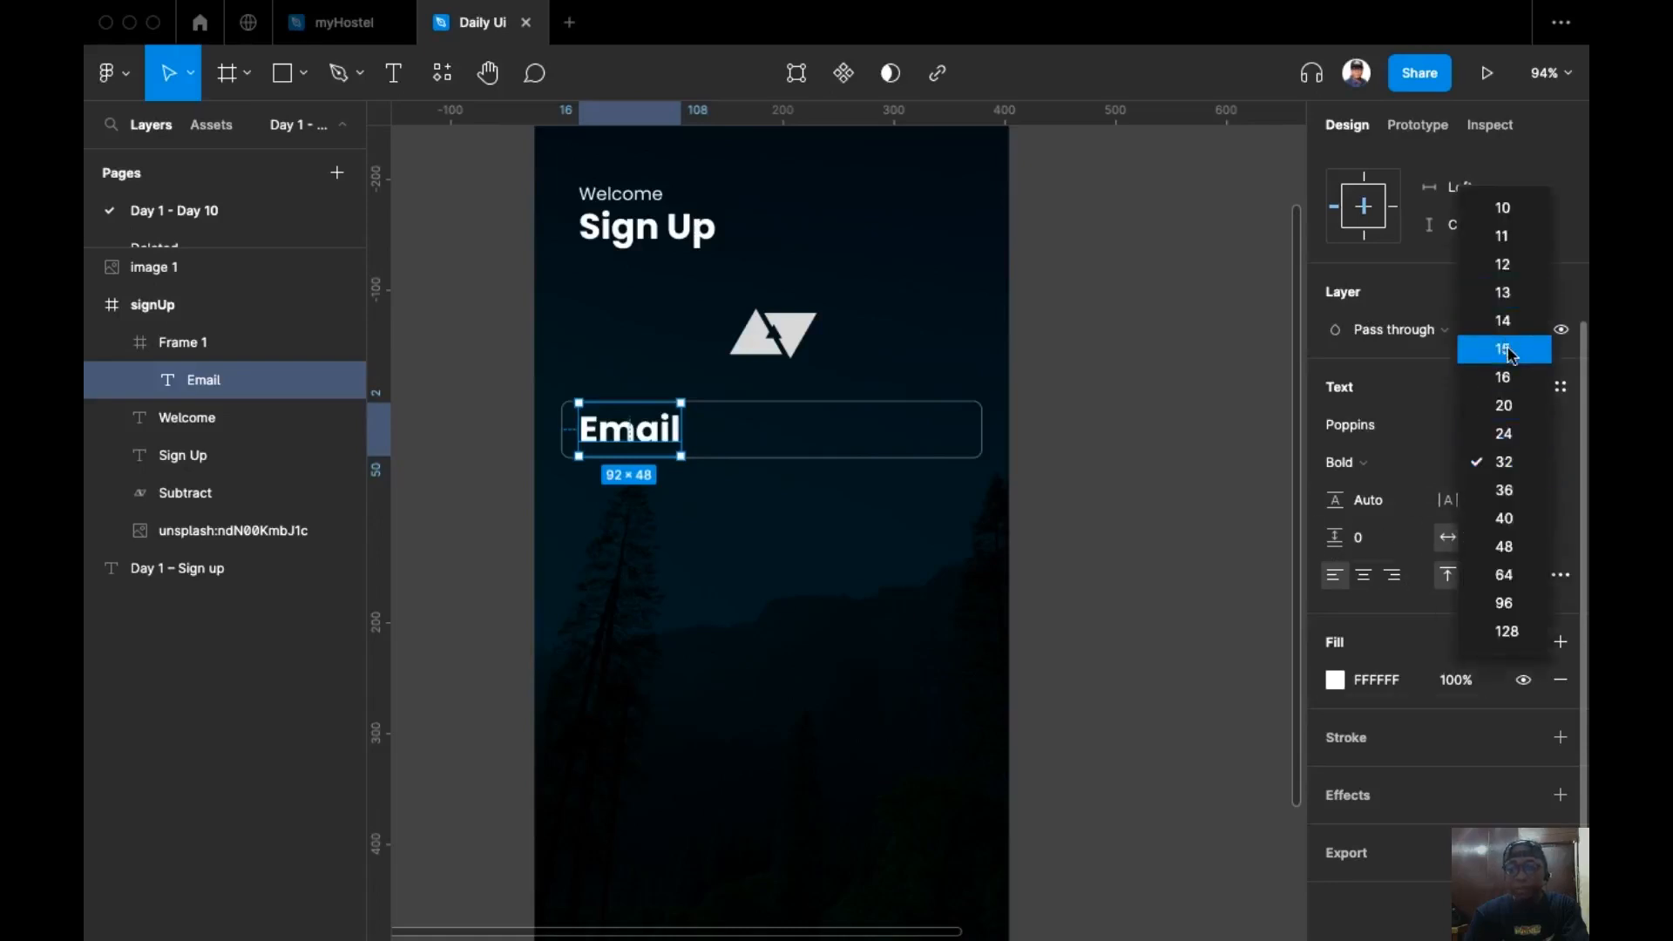
{"action": "left_click", "coordinate": [1503, 378]}
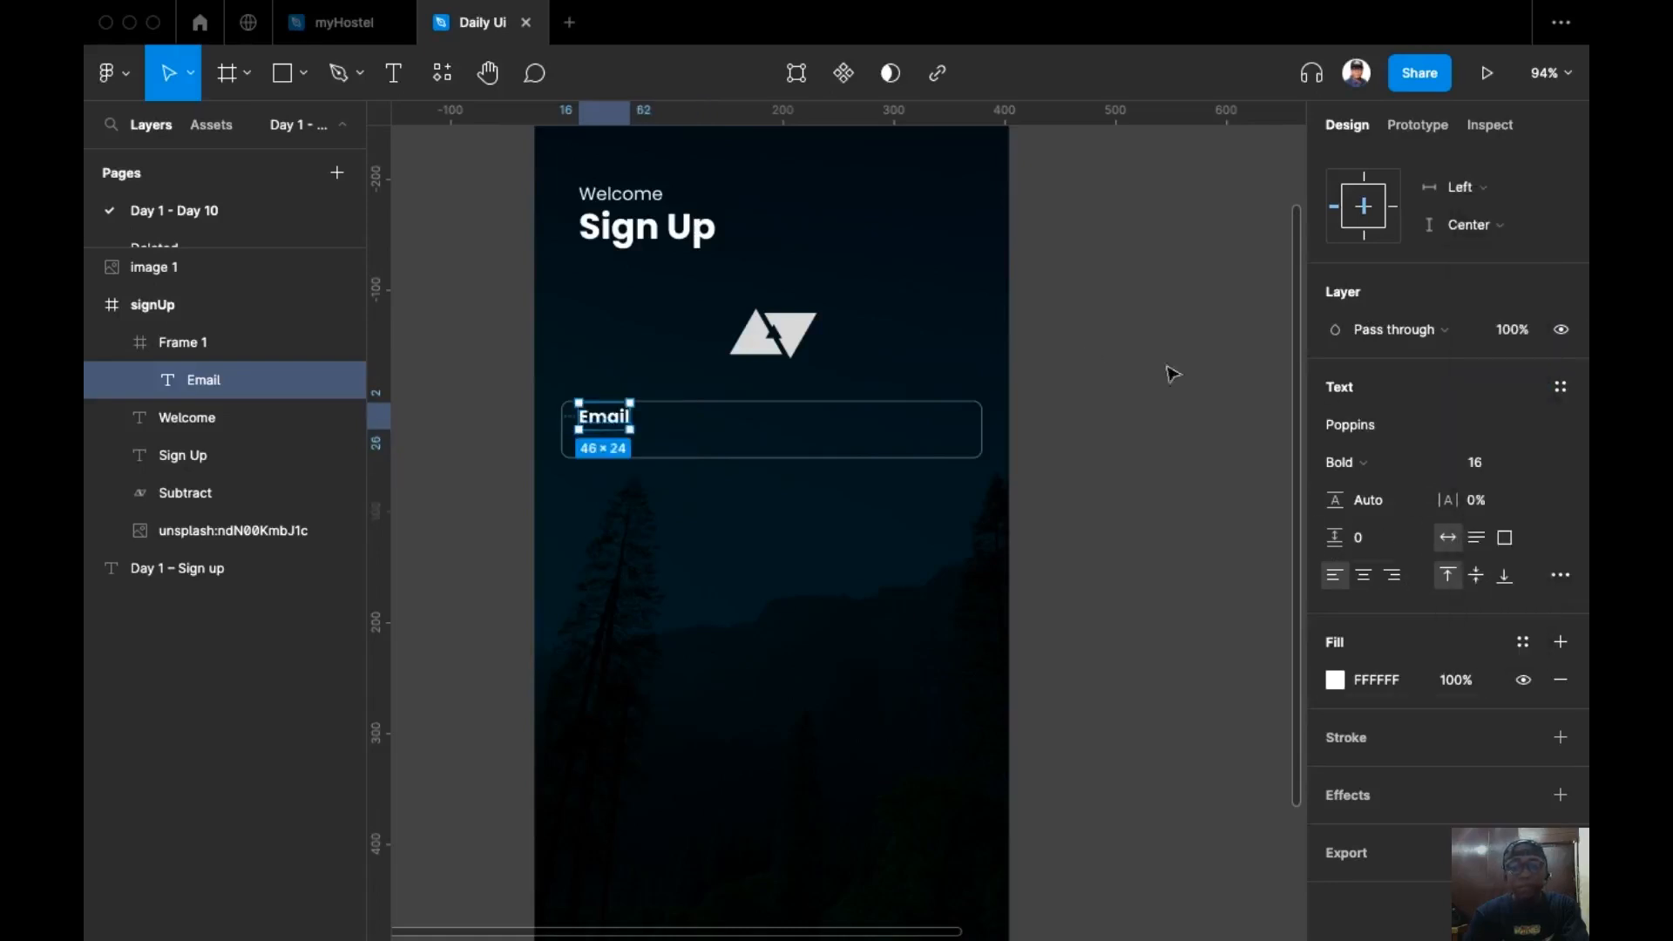
{"action": "left_click", "coordinate": [1367, 463]}
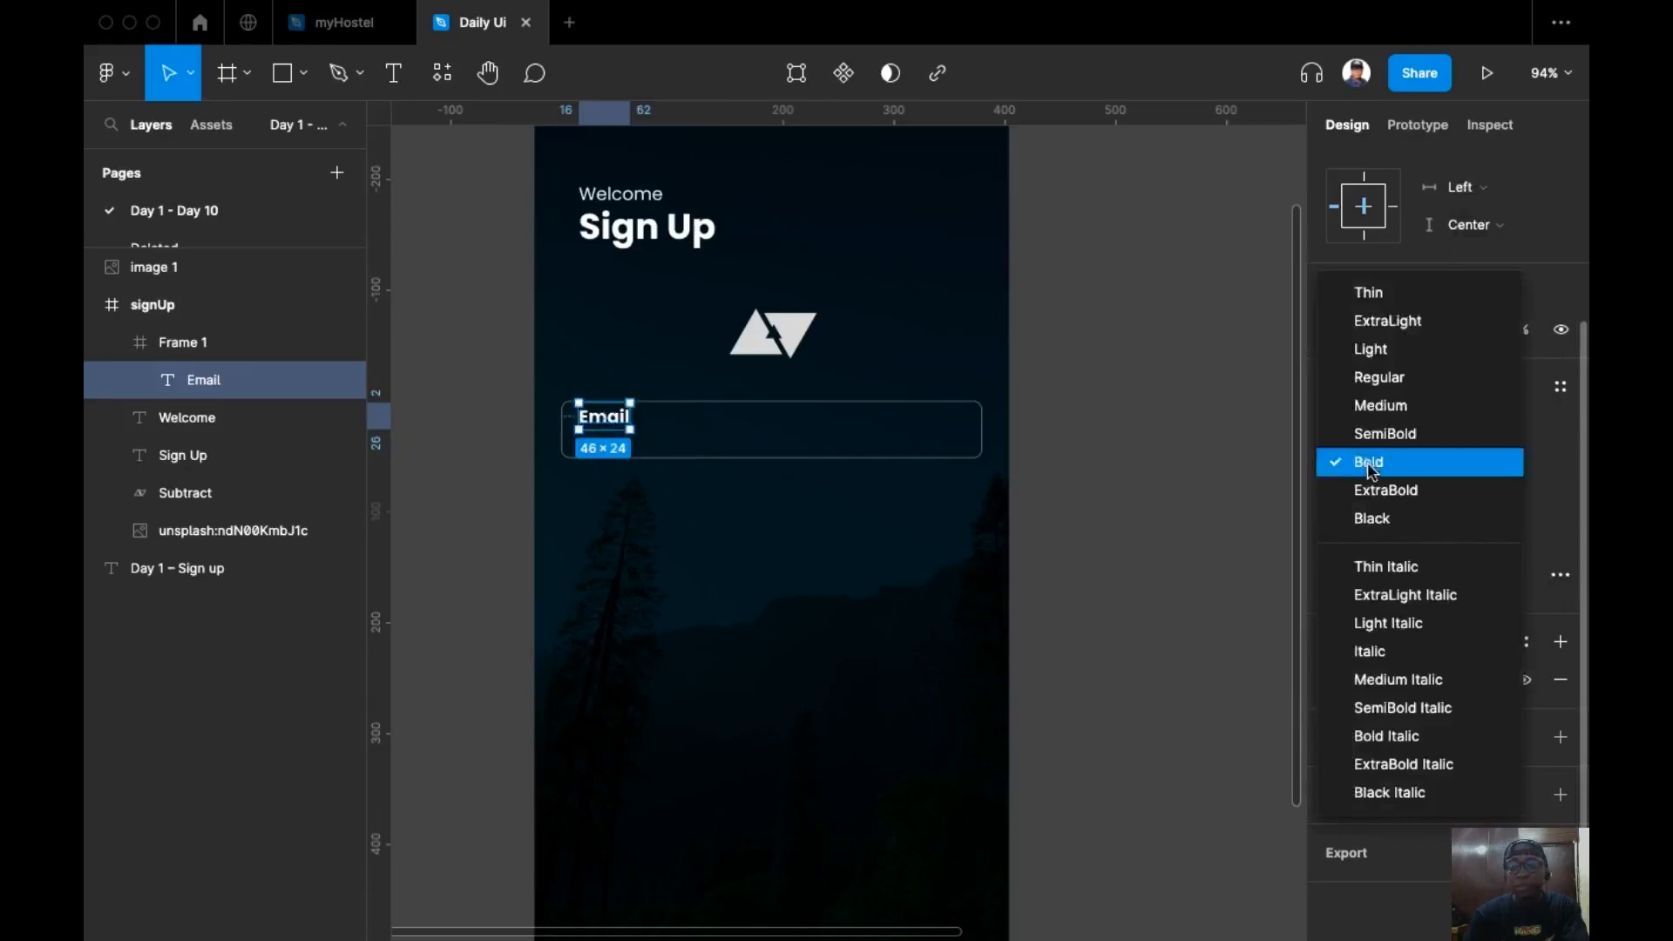
{"action": "left_click", "coordinate": [1385, 388]}
{"action": "scroll", "coordinate": [1360, 261], "scroll_direction": "up", "scroll_amount": 3}
{"action": "left_click", "coordinate": [1484, 170]}
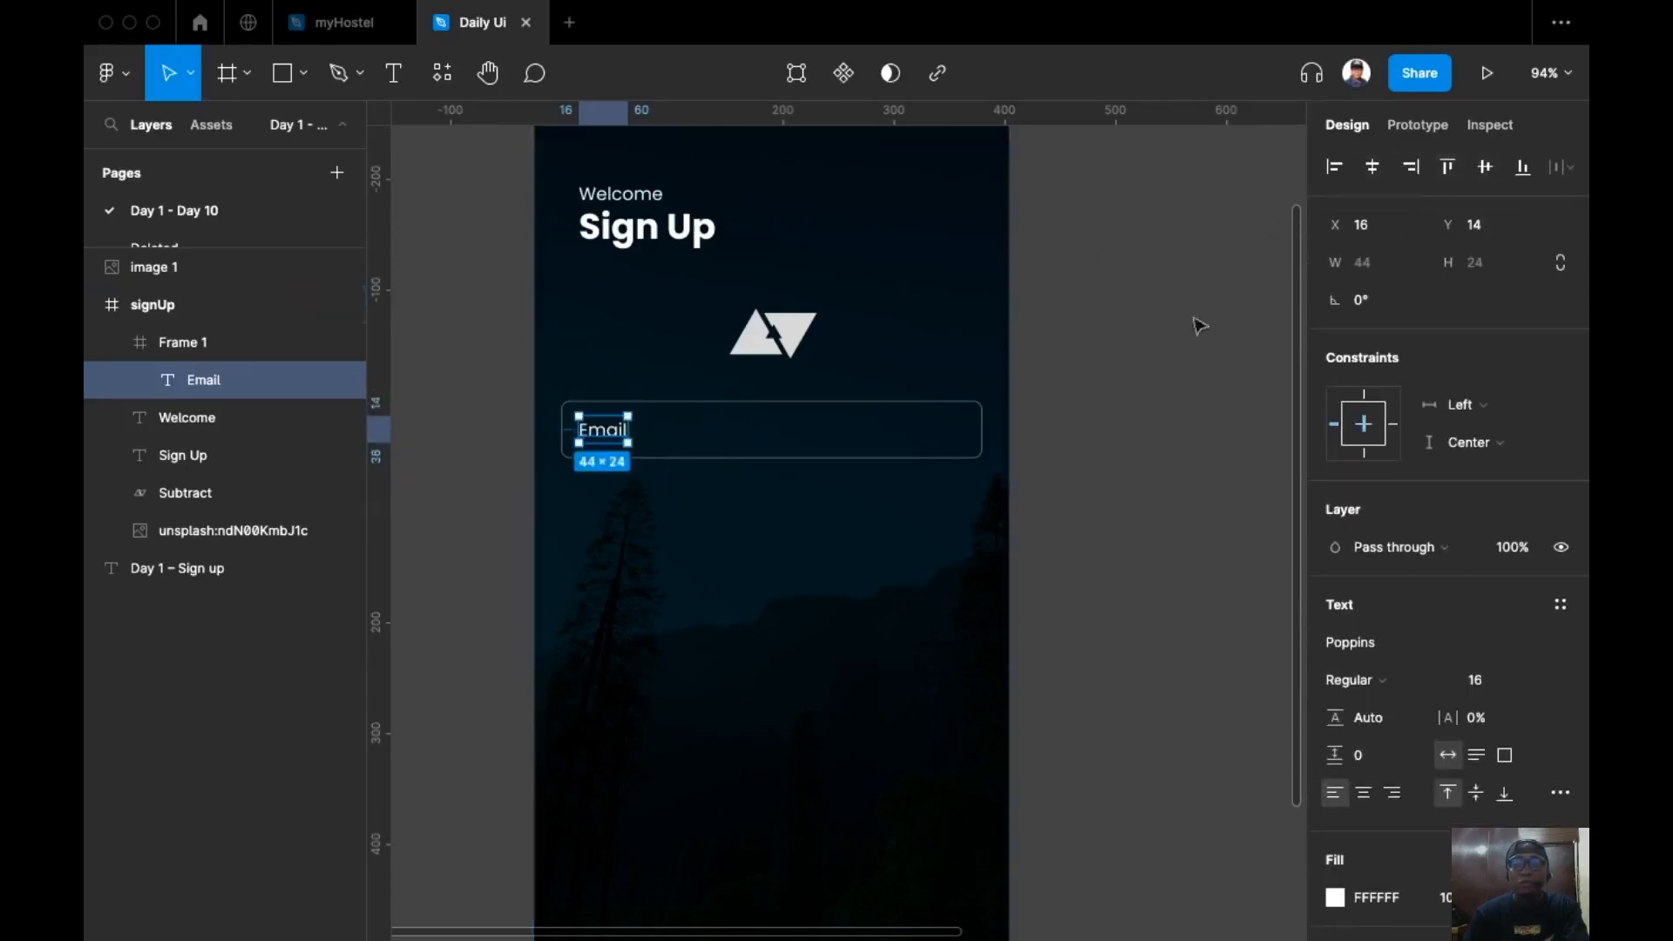
{"action": "left_click", "coordinate": [1140, 404]}
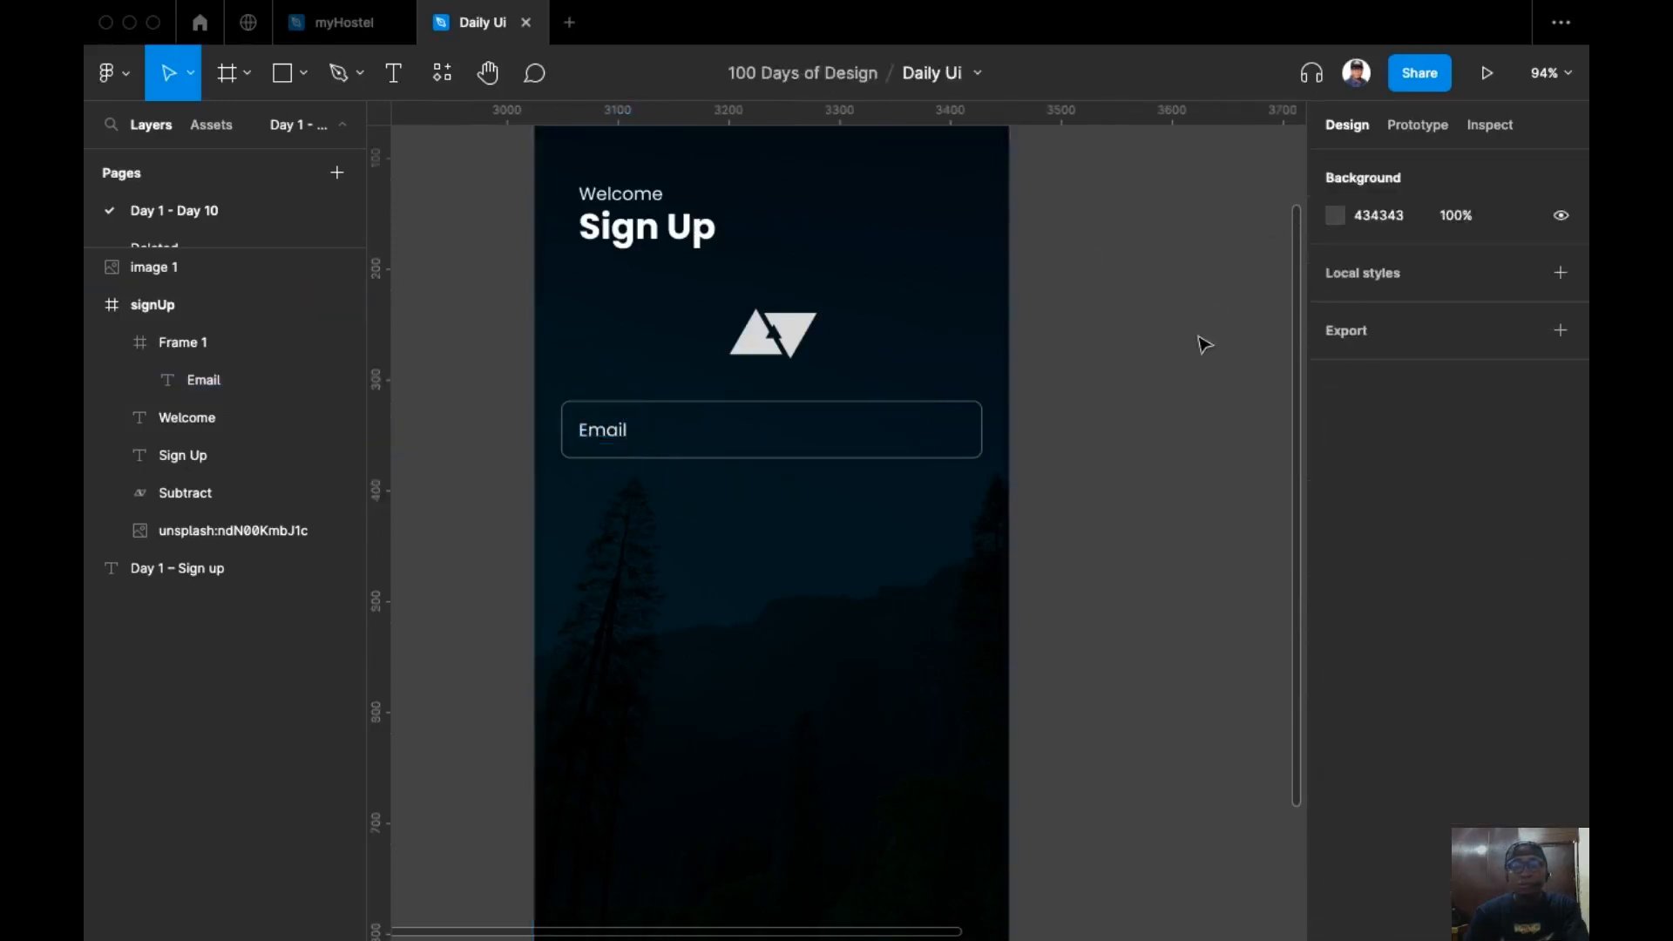
Step: Recolour the Email text with the field's stroke grey, 656565
{"action": "left_click", "coordinate": [626, 441], "text": "super"}
{"action": "left_click", "coordinate": [750, 473], "text": "super"}
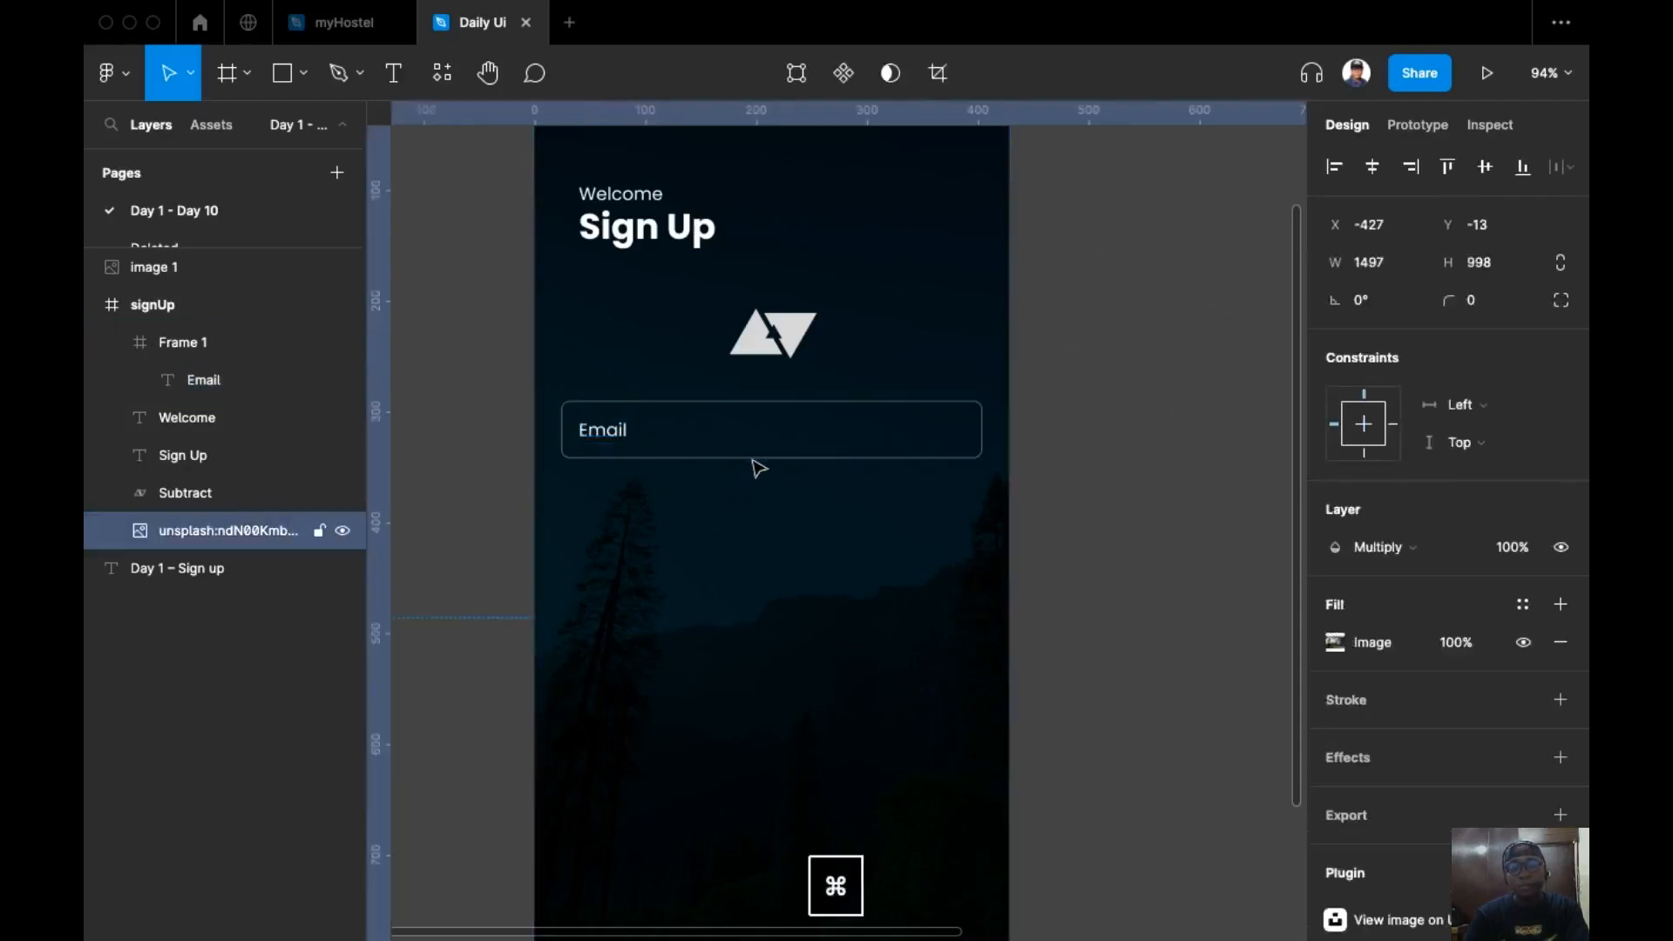
{"action": "left_click", "coordinate": [758, 460]}
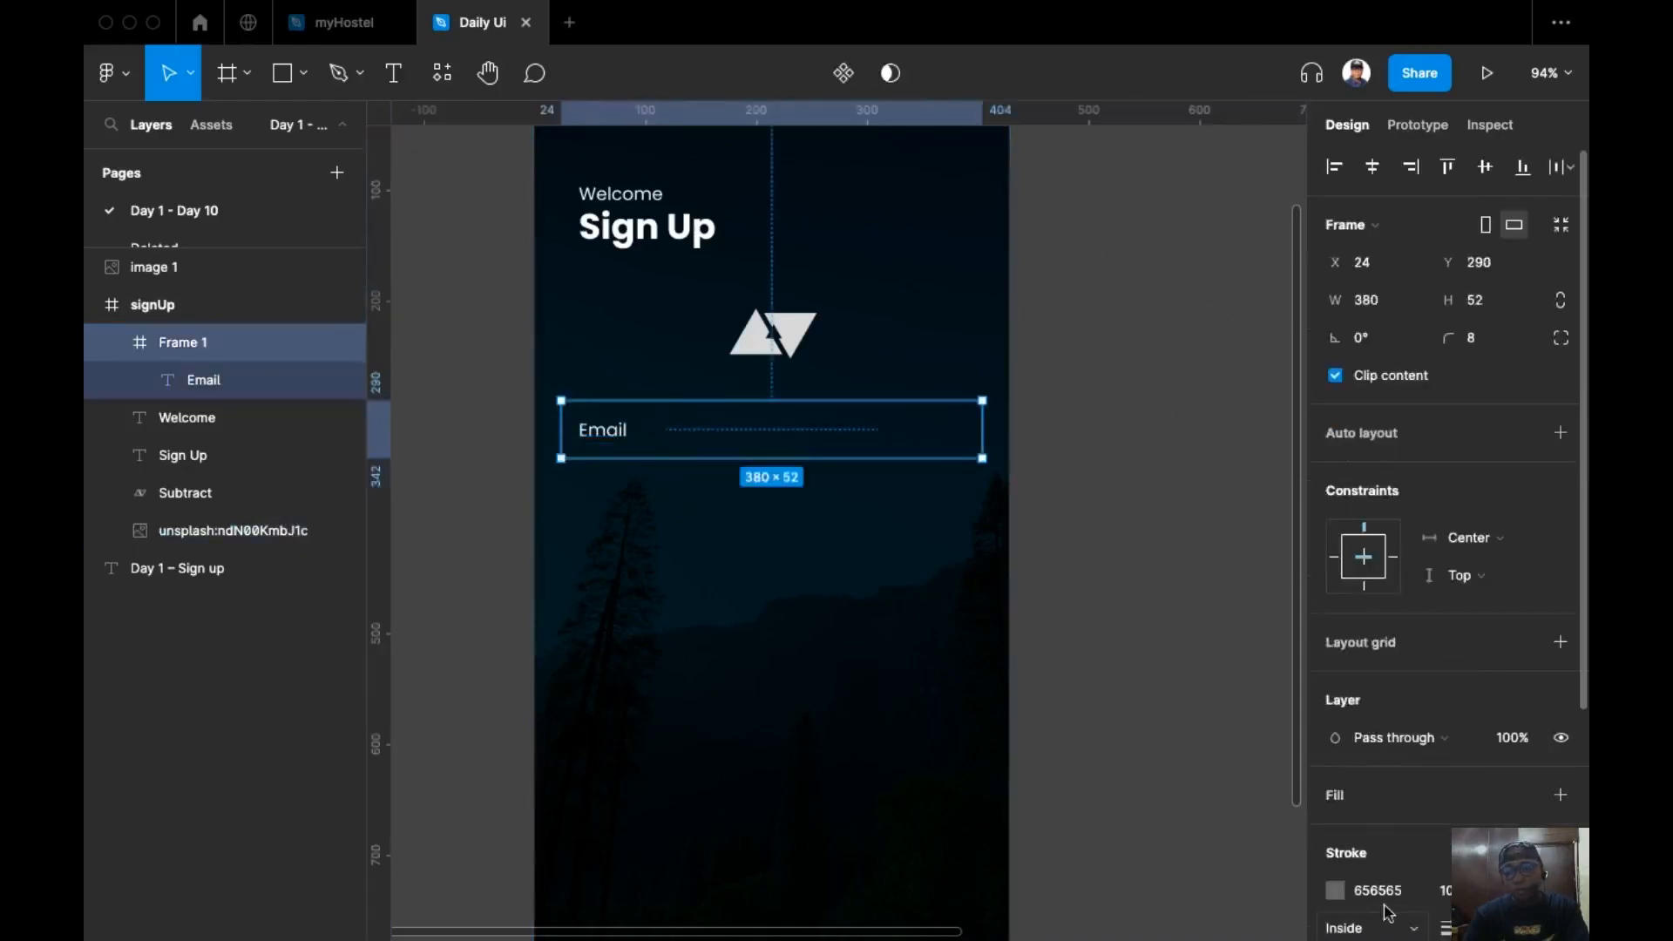
{"action": "left_click", "coordinate": [603, 430], "text": "super"}
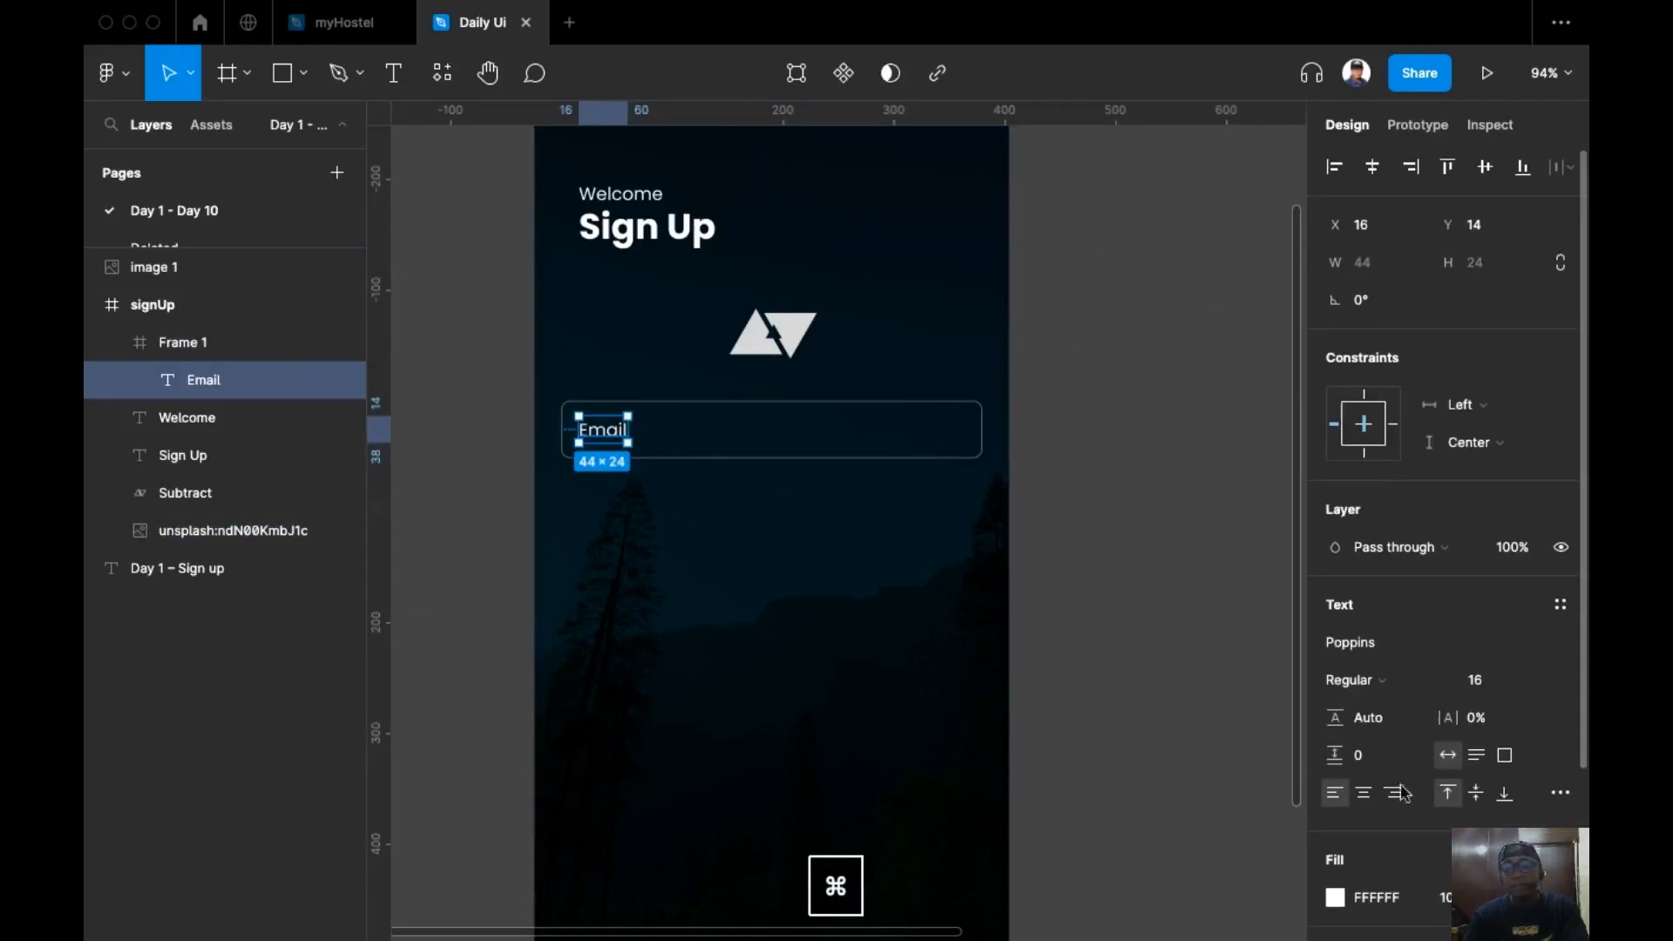
{"action": "left_click", "coordinate": [1405, 903]}
{"action": "key", "text": "Return"}
{"action": "left_click", "coordinate": [1151, 287]}
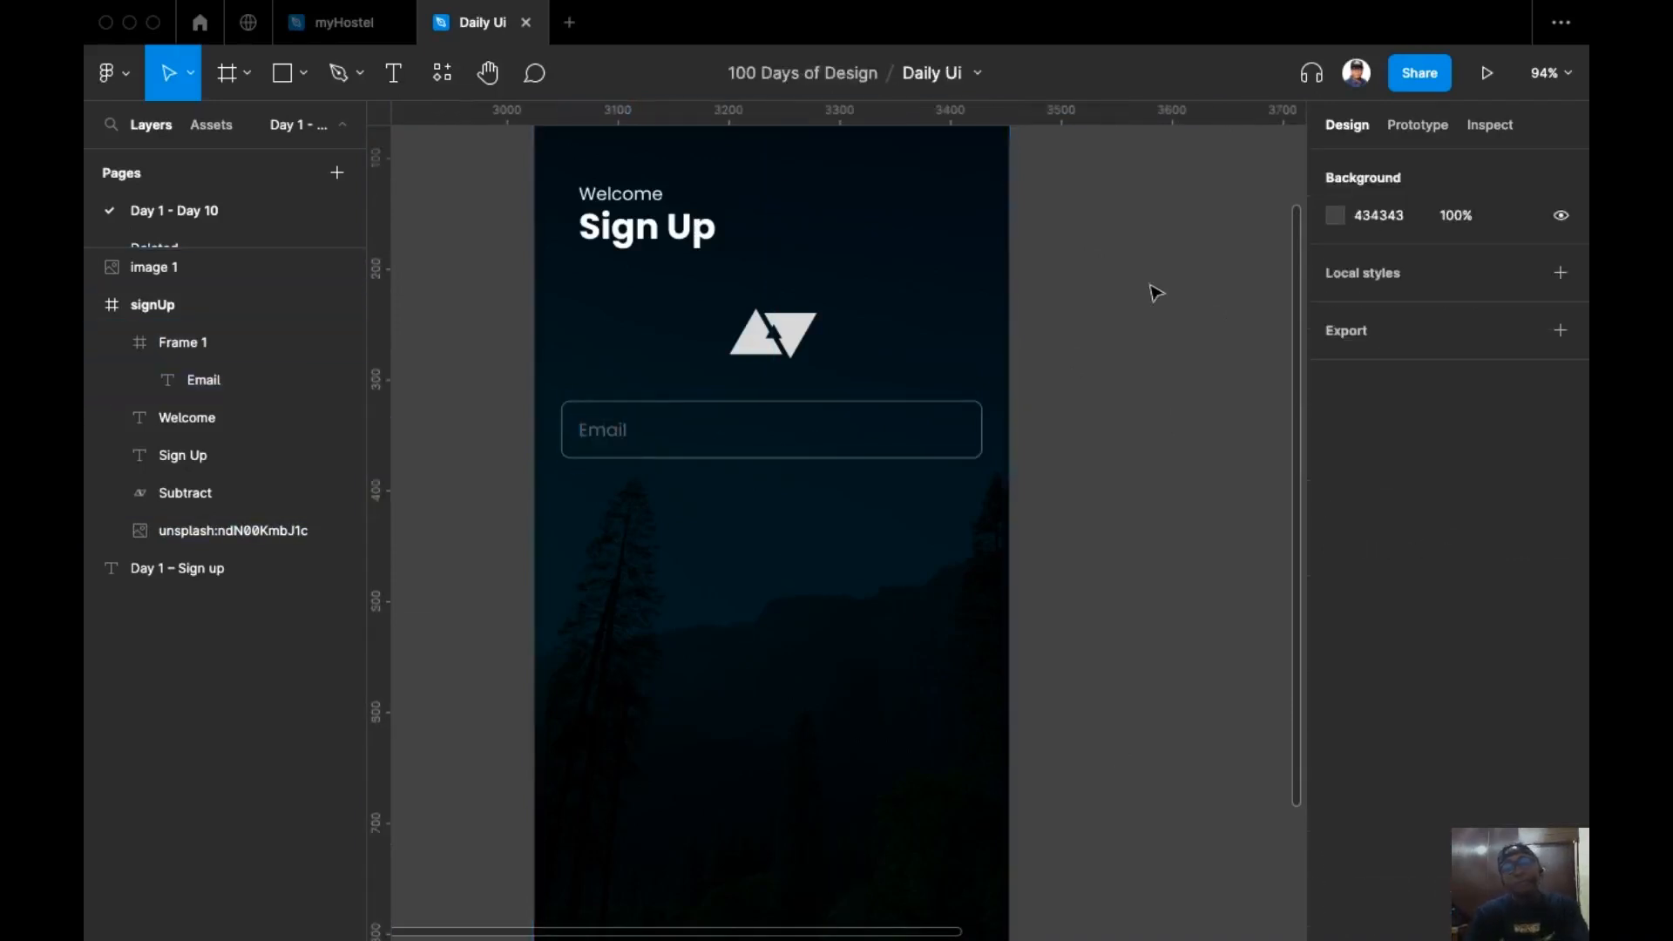
Step: Duplicate the Email field directly below the original, at Y 380
{"action": "left_click", "coordinate": [770, 456], "text": "super"}
{"action": "left_click", "coordinate": [872, 424], "text": "super"}
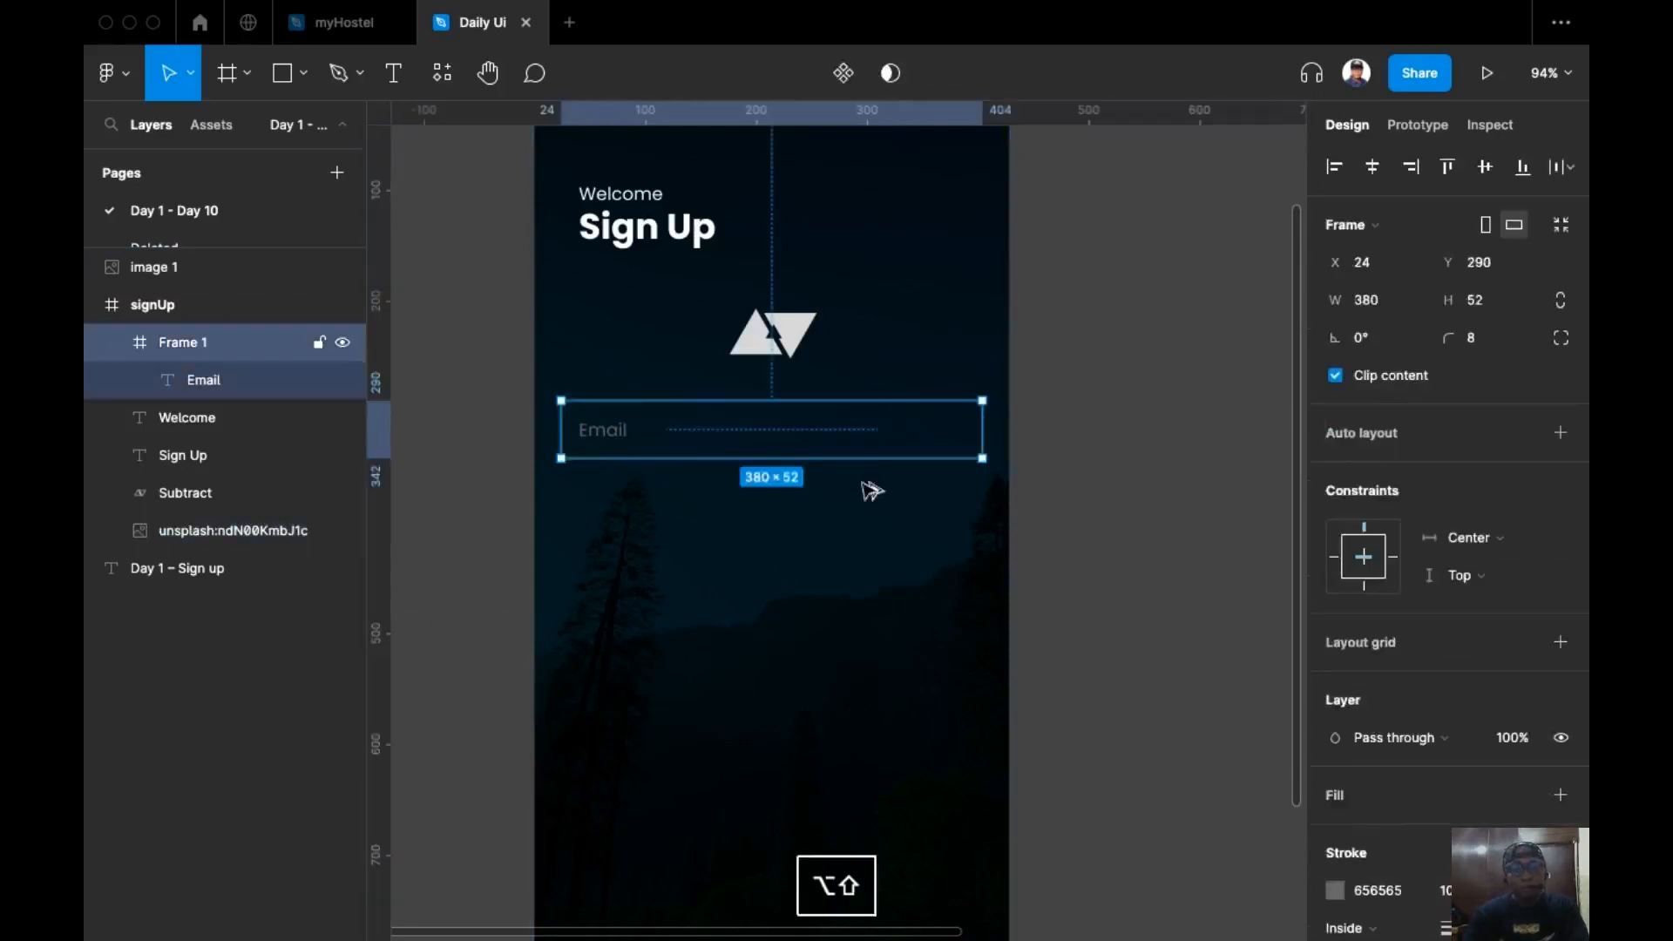
{"action": "left_click_drag", "start_coordinate": [871, 445], "coordinate": [874, 520]}
Step: Change the label of the duplicated field to "Password"
{"action": "scroll", "coordinate": [541, 549], "scroll_direction": "up", "scroll_amount": 3}
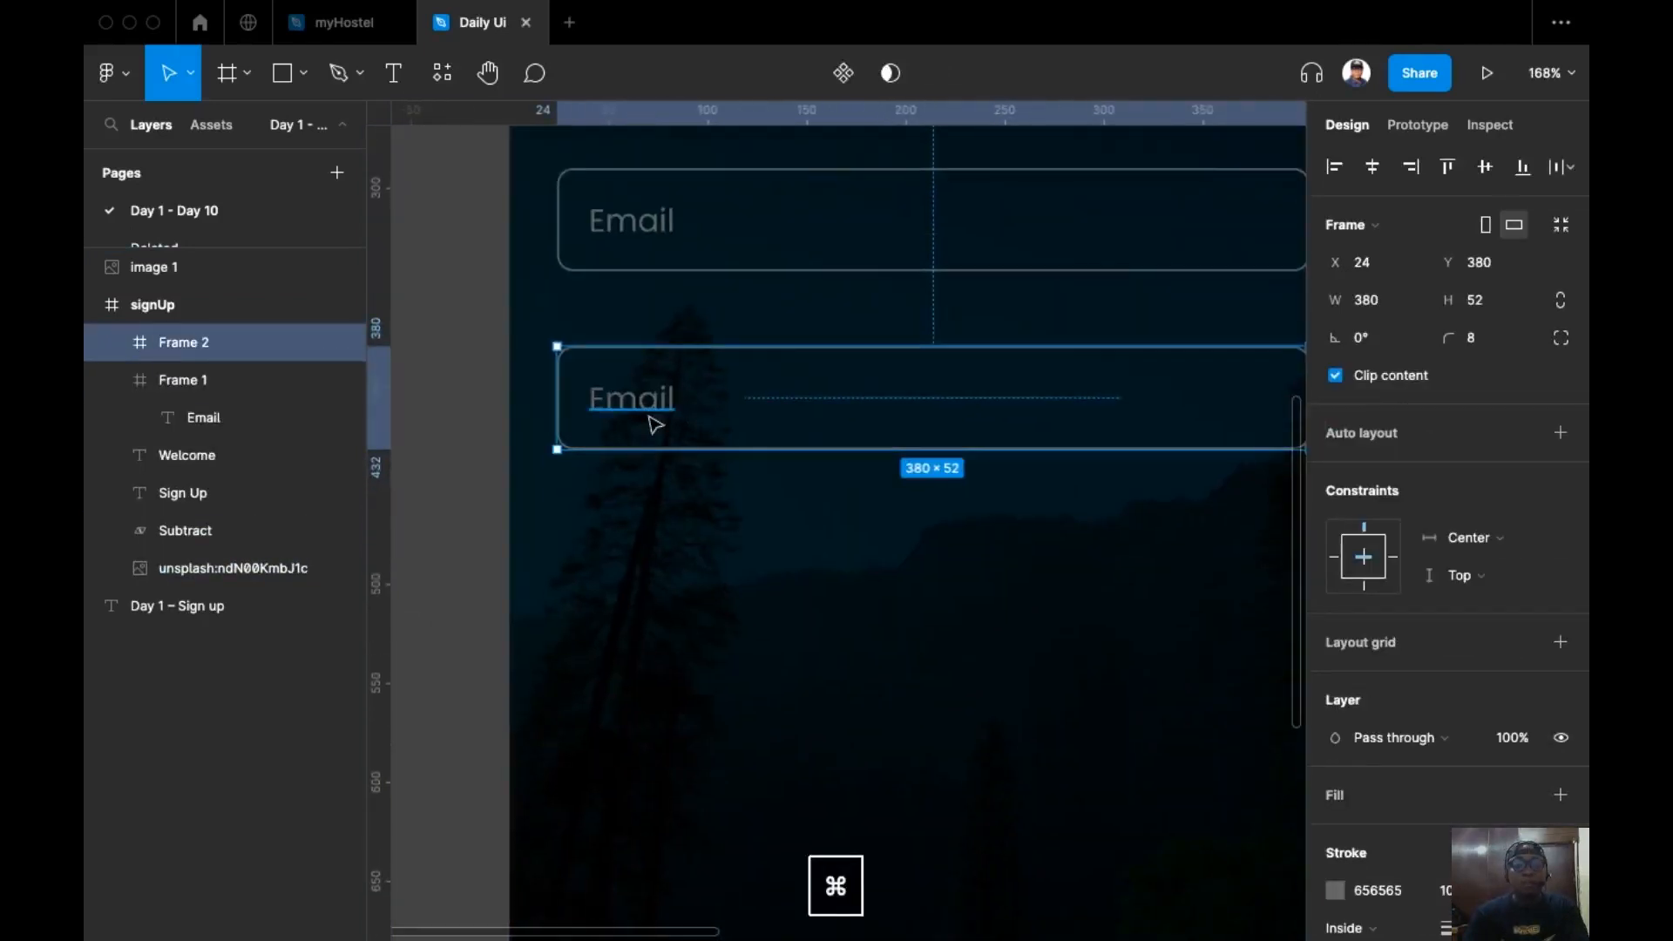
{"action": "double_click", "coordinate": [650, 417]}
{"action": "type", "text": "Pas"}
{"action": "type", "text": "swor"}
{"action": "type", "text": "f"}
{"action": "key", "text": "BackSpace"}
{"action": "type", "text": "d"}
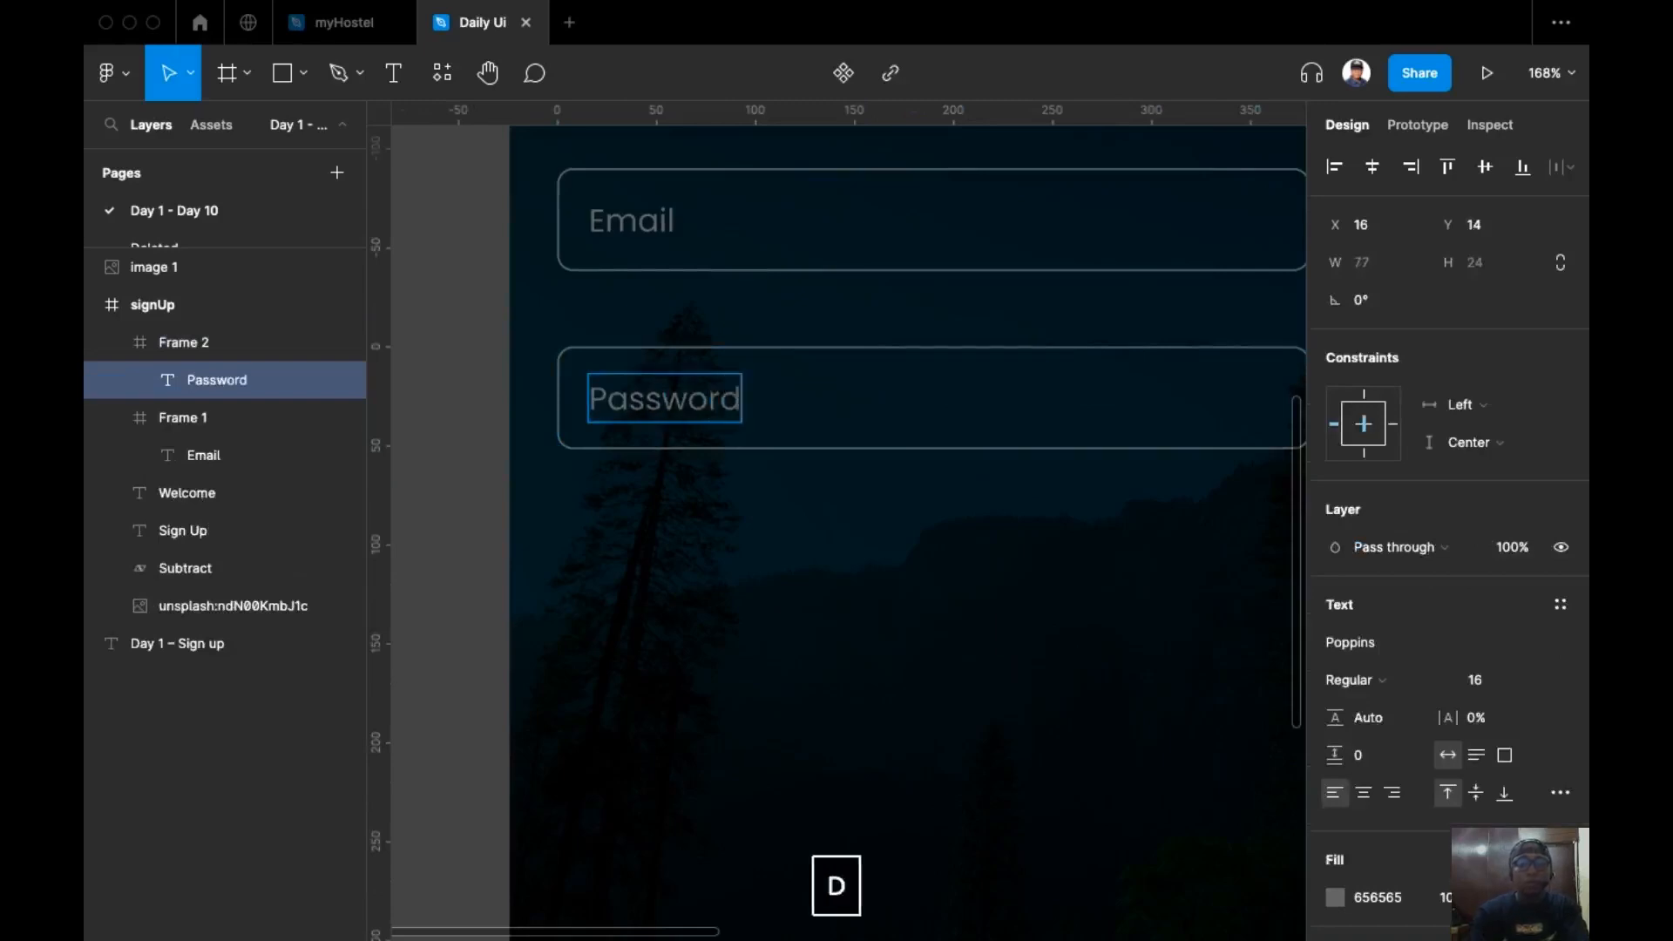
{"action": "key", "text": "Escape"}
Step: Duplicate the Password field below itself to make a third input field
{"action": "scroll", "coordinate": [872, 519], "scroll_direction": "down", "scroll_amount": 2}
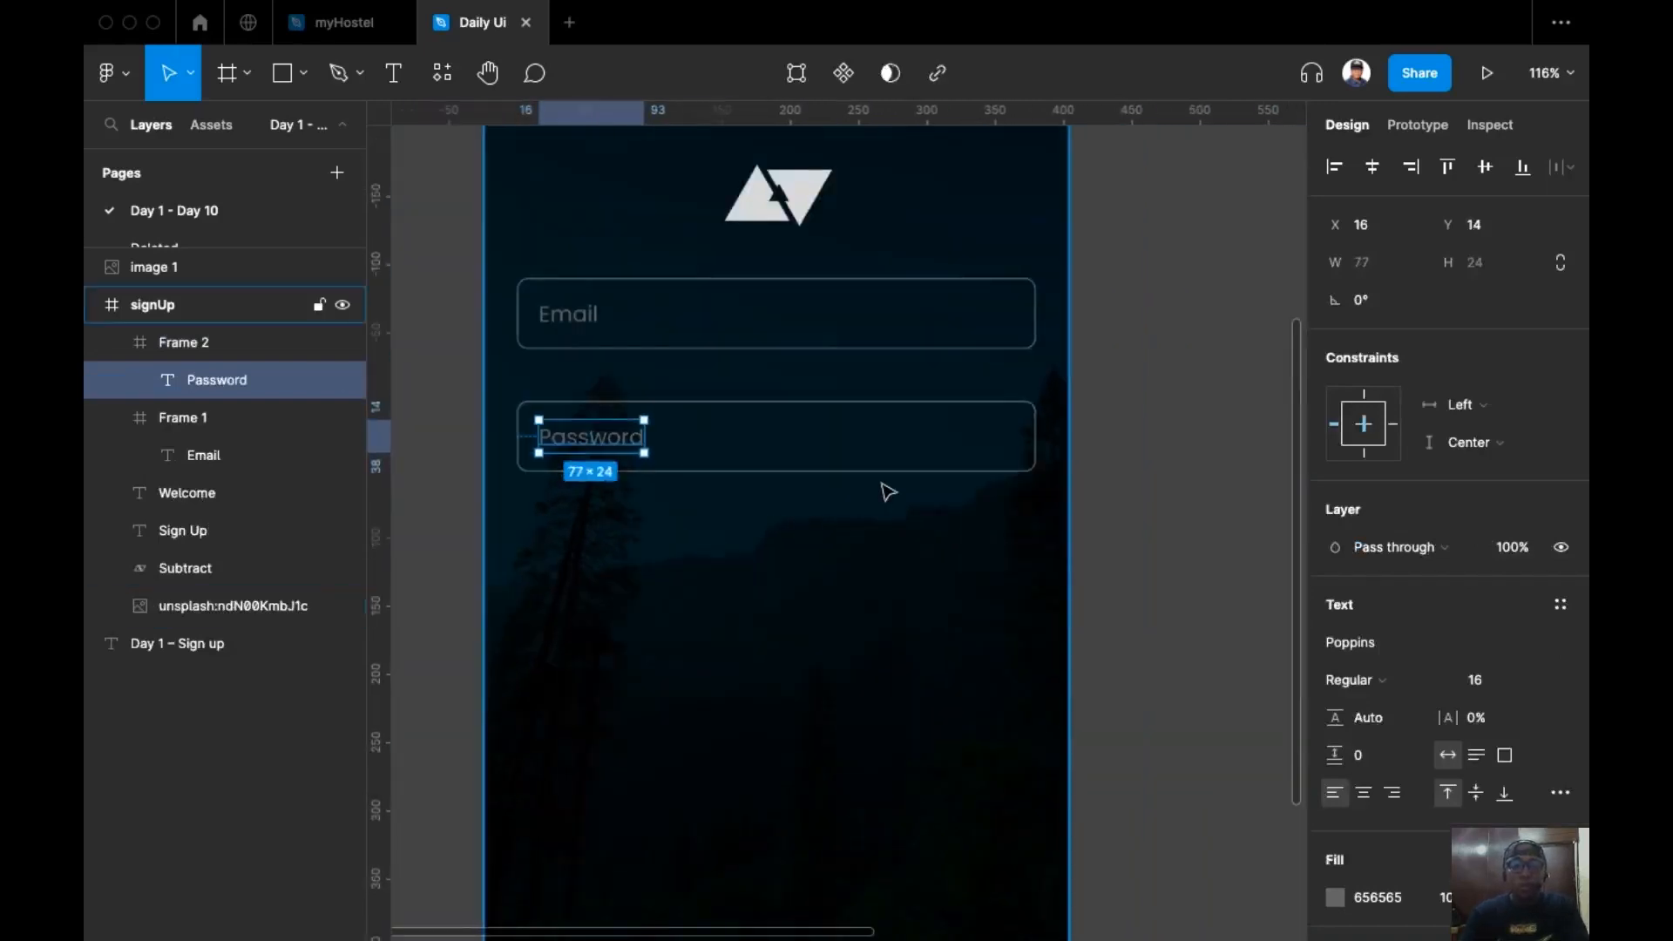
{"action": "left_click", "coordinate": [898, 417]}
{"action": "left_click_drag", "start_coordinate": [912, 444], "coordinate": [907, 550]}
Step: Change the label of the third input field to "Repeat Password"
{"action": "double_click", "coordinate": [562, 554]}
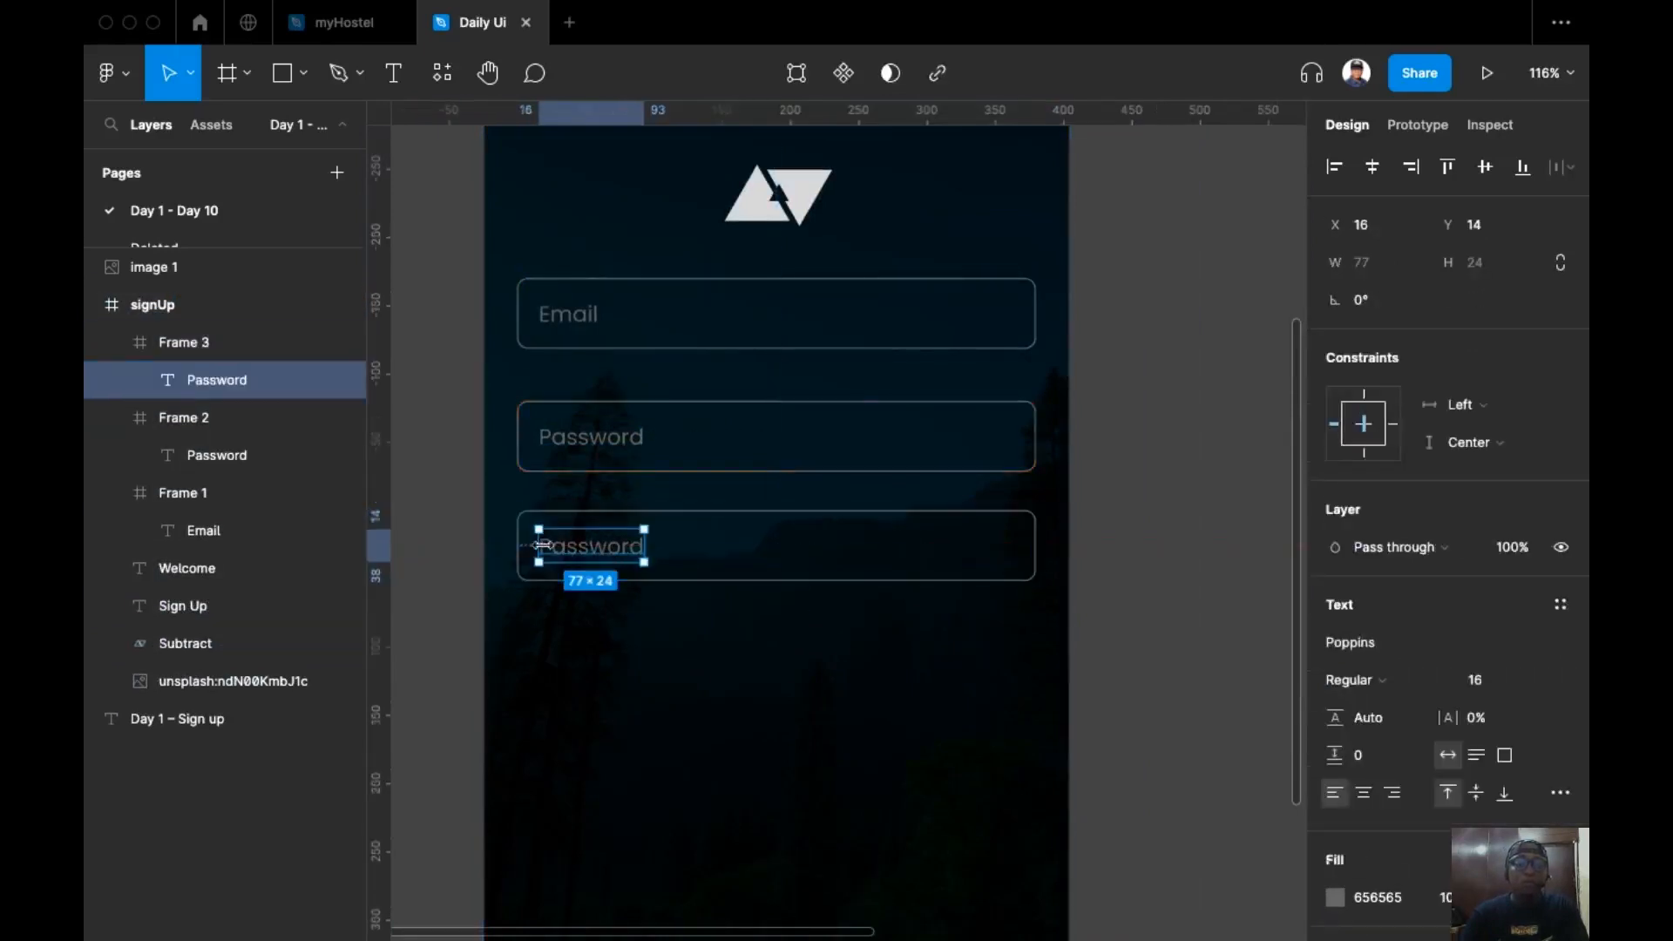
{"action": "double_click", "coordinate": [556, 557]}
{"action": "key", "text": "Left"}
{"action": "type", "text": "R"}
{"action": "type", "text": "epeart"}
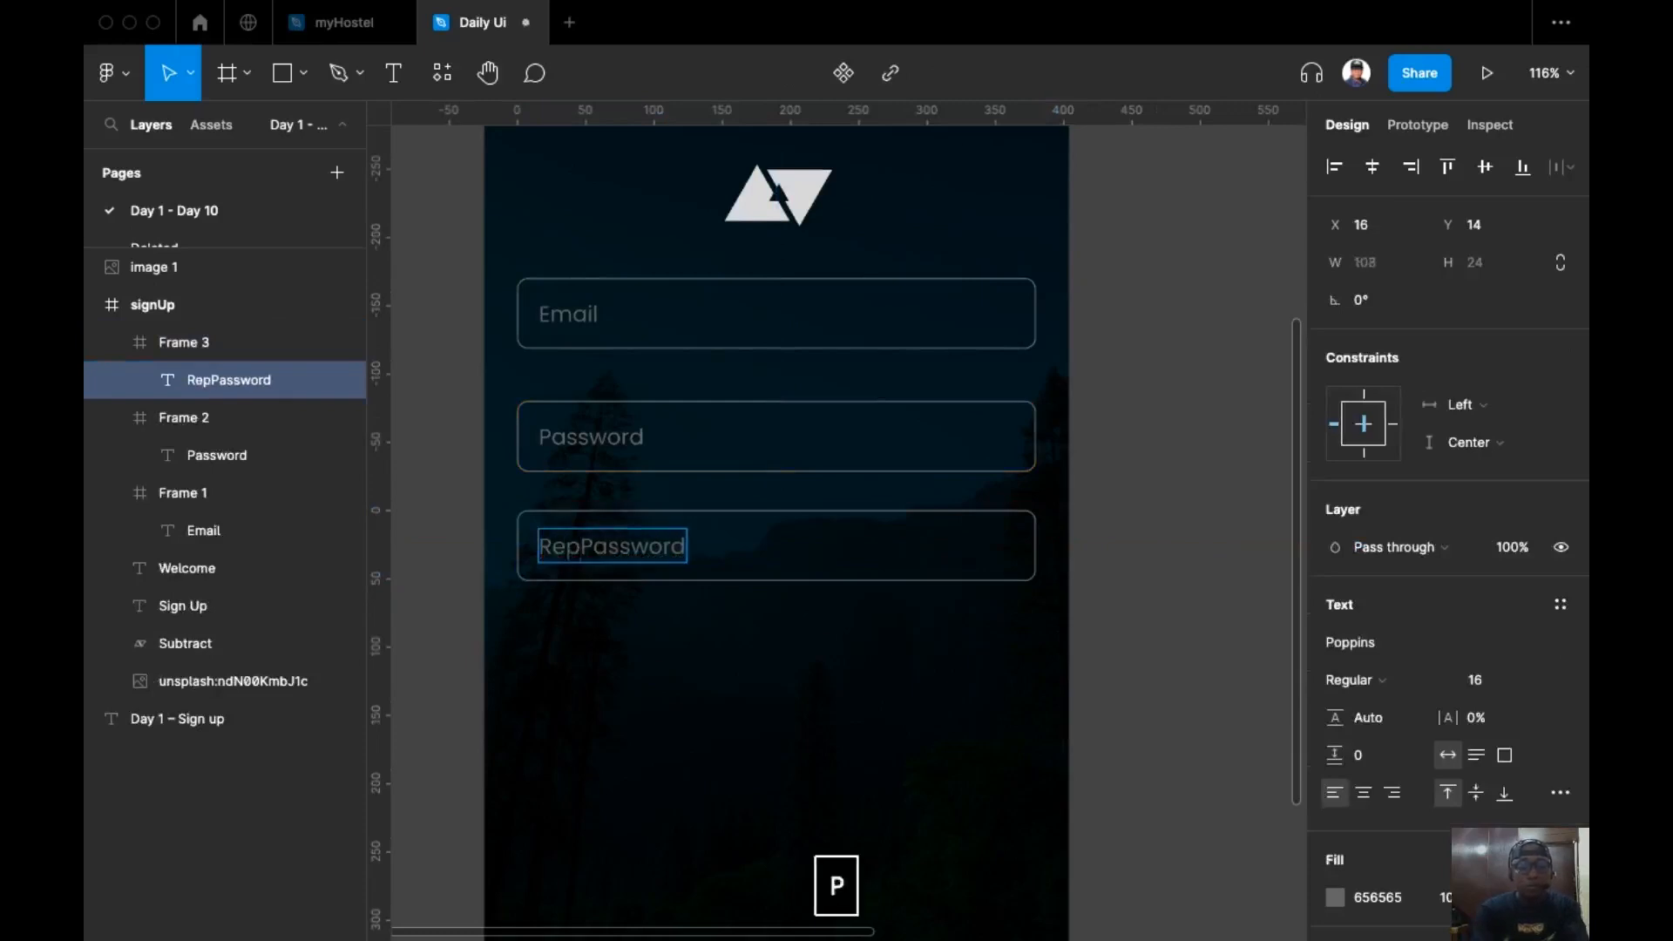
{"action": "key", "text": "BackSpace"}
{"action": "key", "text": "BackSpace"}
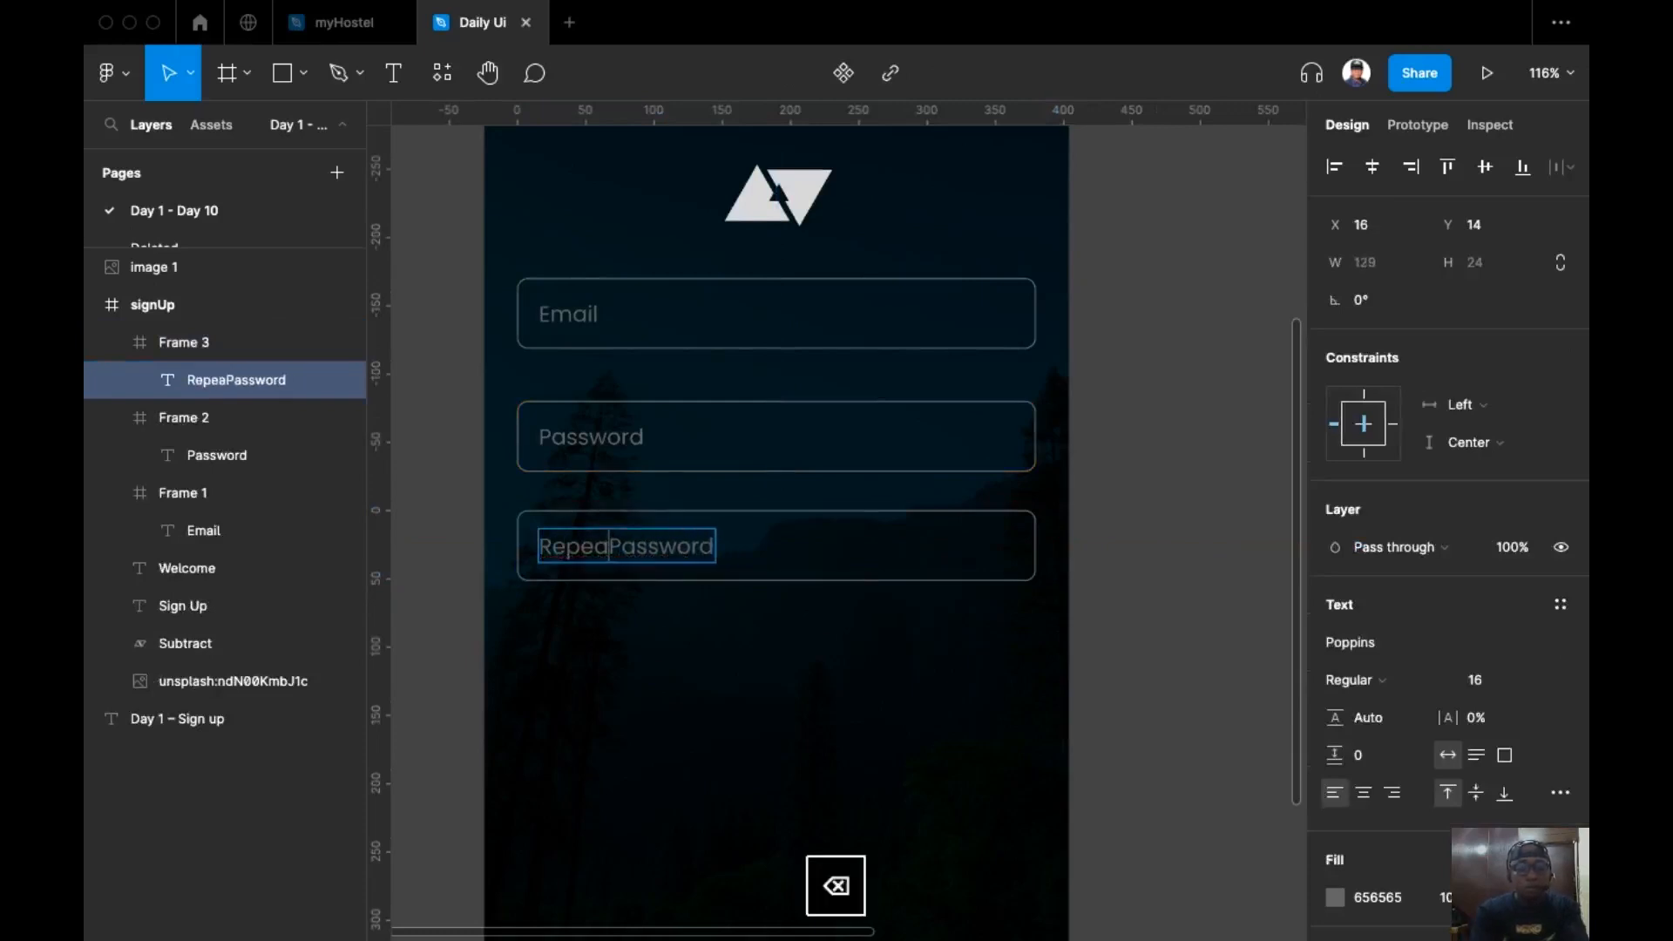
{"action": "type", "text": "t"}
{"action": "key", "text": "Escape"}
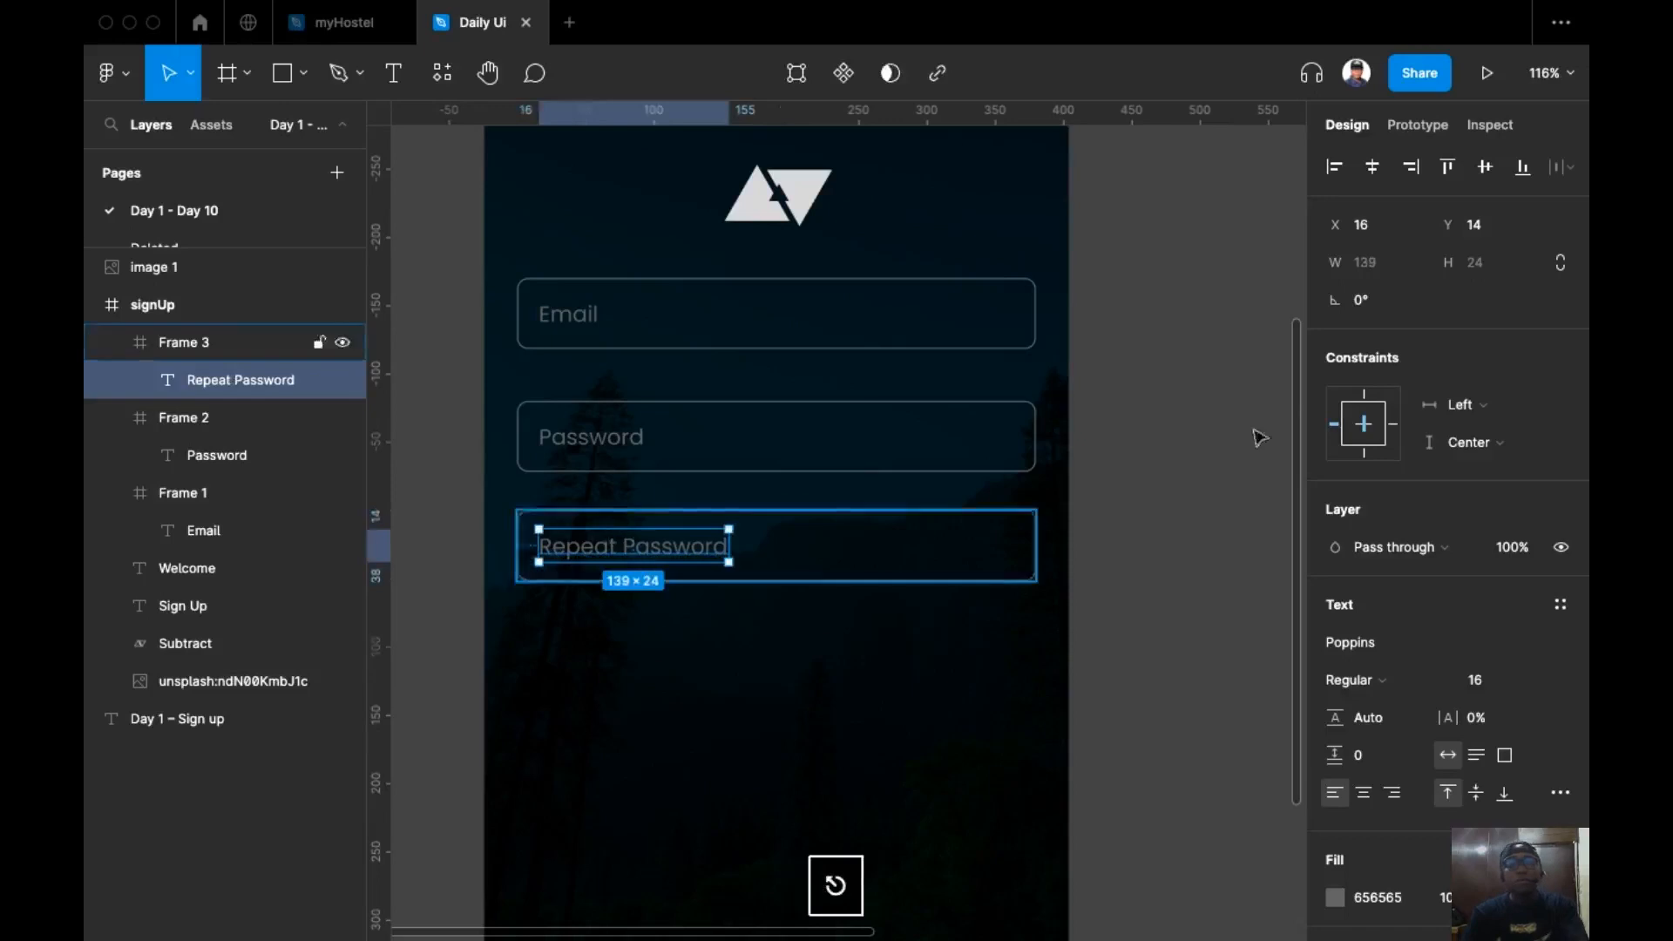
Step: Distribute the Email, Password and Repeat Password fields evenly with a vertical spacing of 16
{"action": "key", "text": "Escape"}
{"action": "left_click", "coordinate": [930, 464], "text": "shift"}
{"action": "left_click", "coordinate": [964, 317], "text": "shift"}
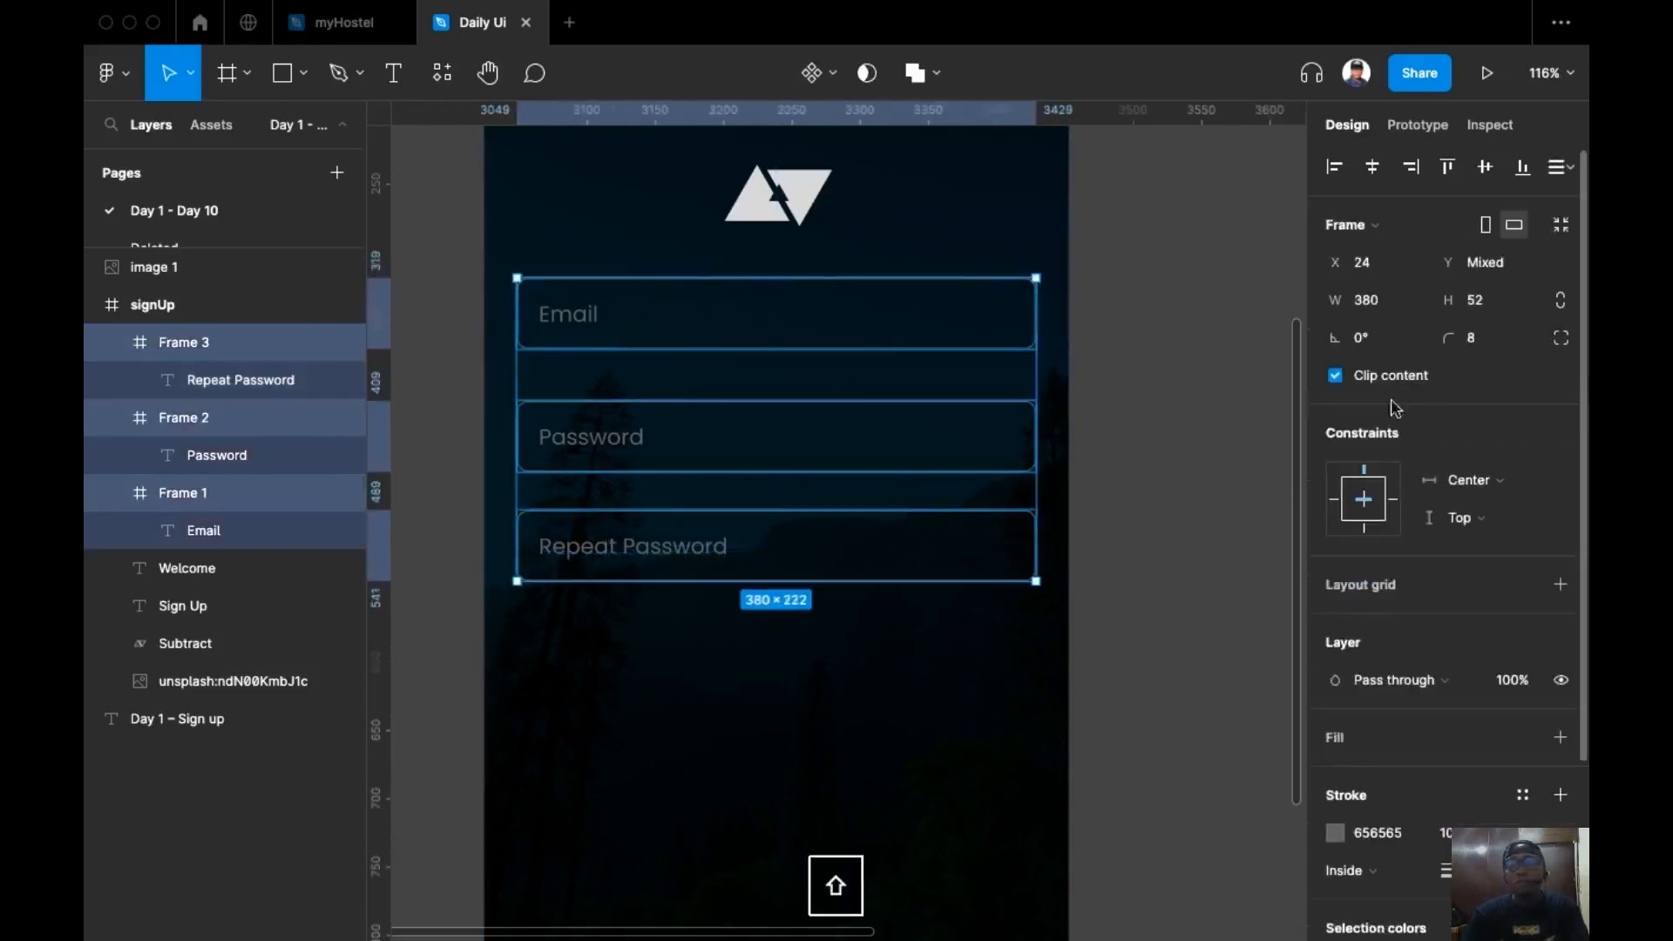
{"action": "left_click", "coordinate": [1560, 166]}
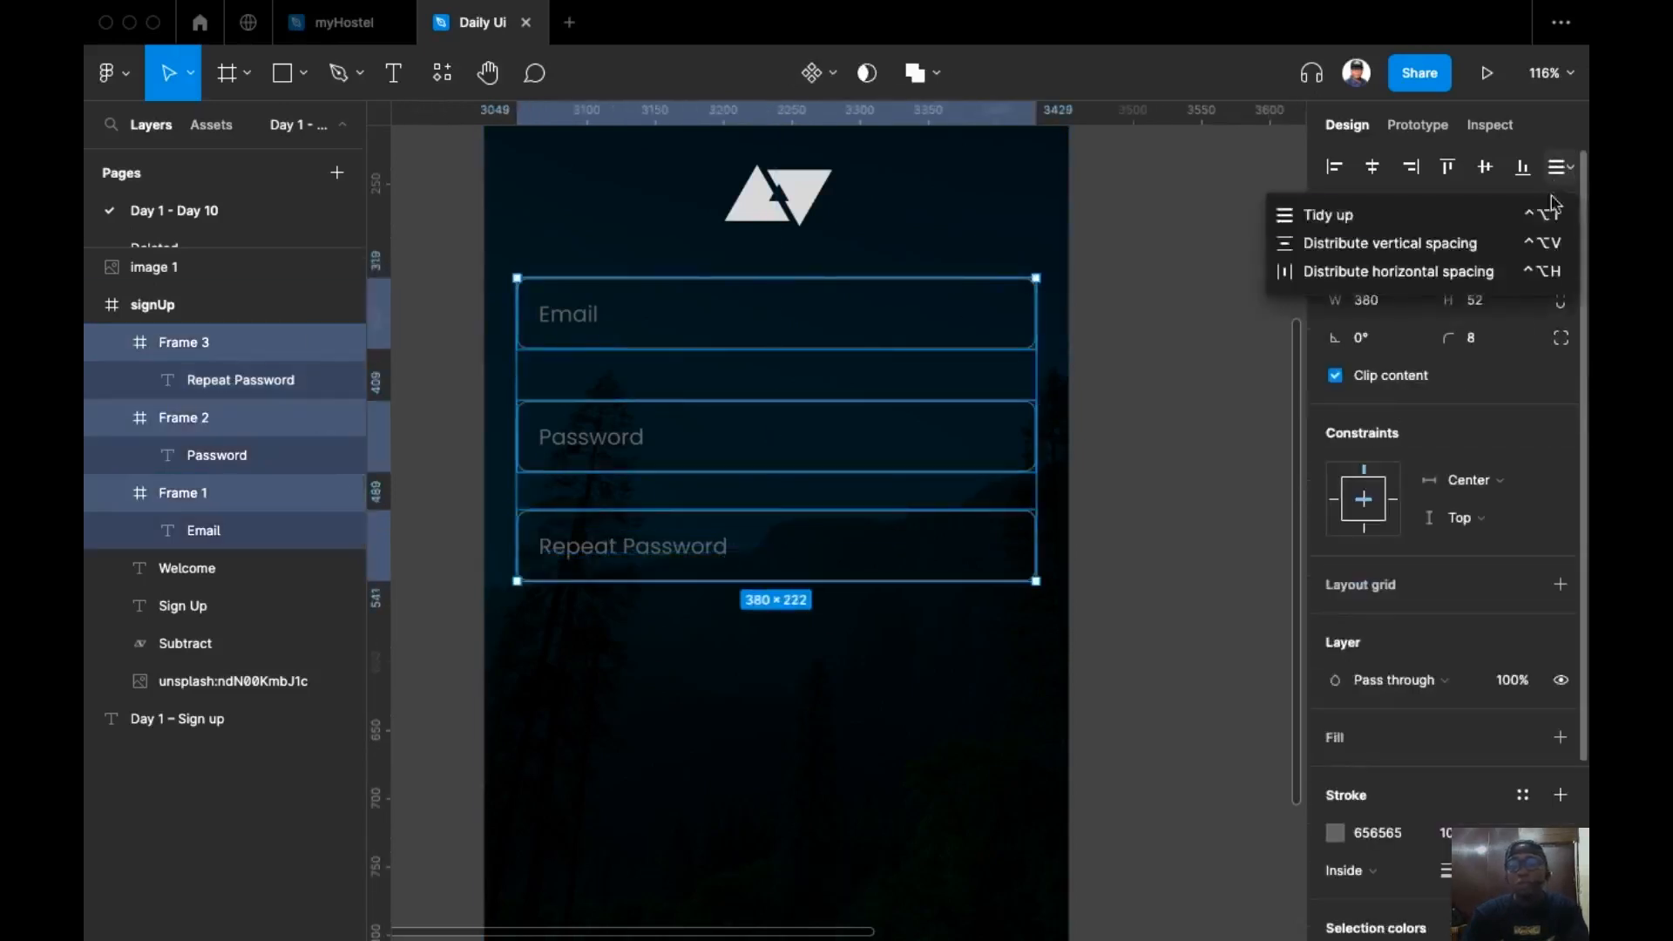
{"action": "left_click", "coordinate": [1455, 247]}
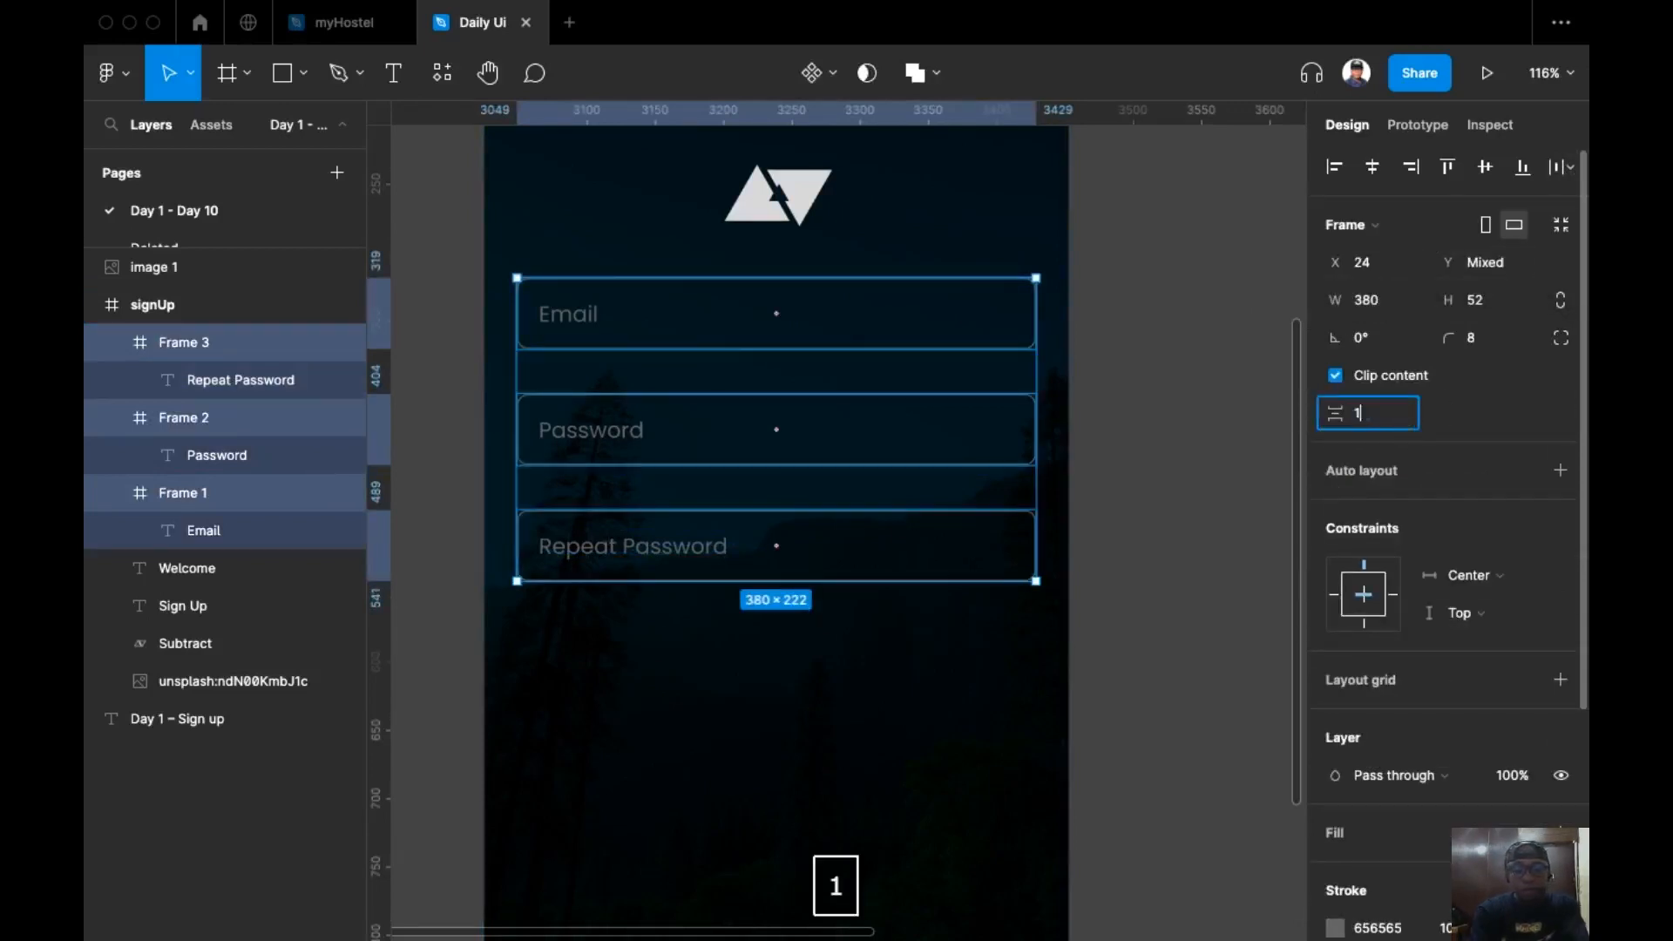
{"action": "type", "text": "6"}
{"action": "key", "text": "Return"}
{"action": "left_click", "coordinate": [1142, 474]}
{"action": "scroll", "coordinate": [1113, 518], "scroll_direction": "down", "scroll_amount": 5}
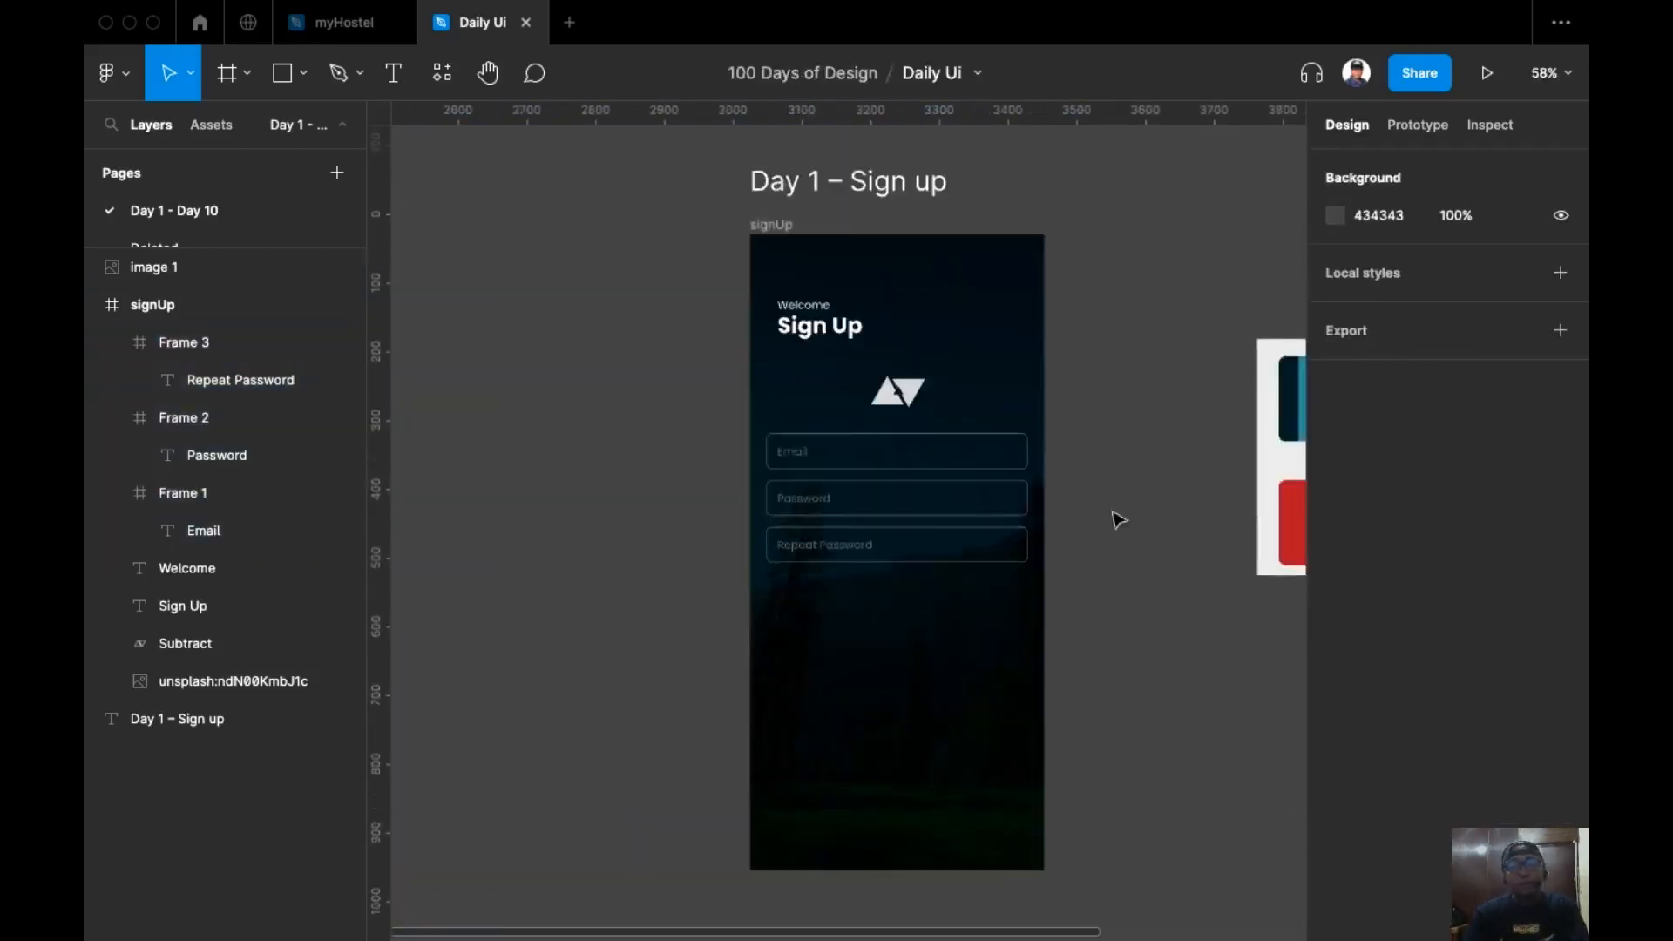
Step: Move the signUp frame to X 2981, Y 24 and shift its three input fields slightly down, away from the logo
{"action": "left_click", "coordinate": [1030, 417]}
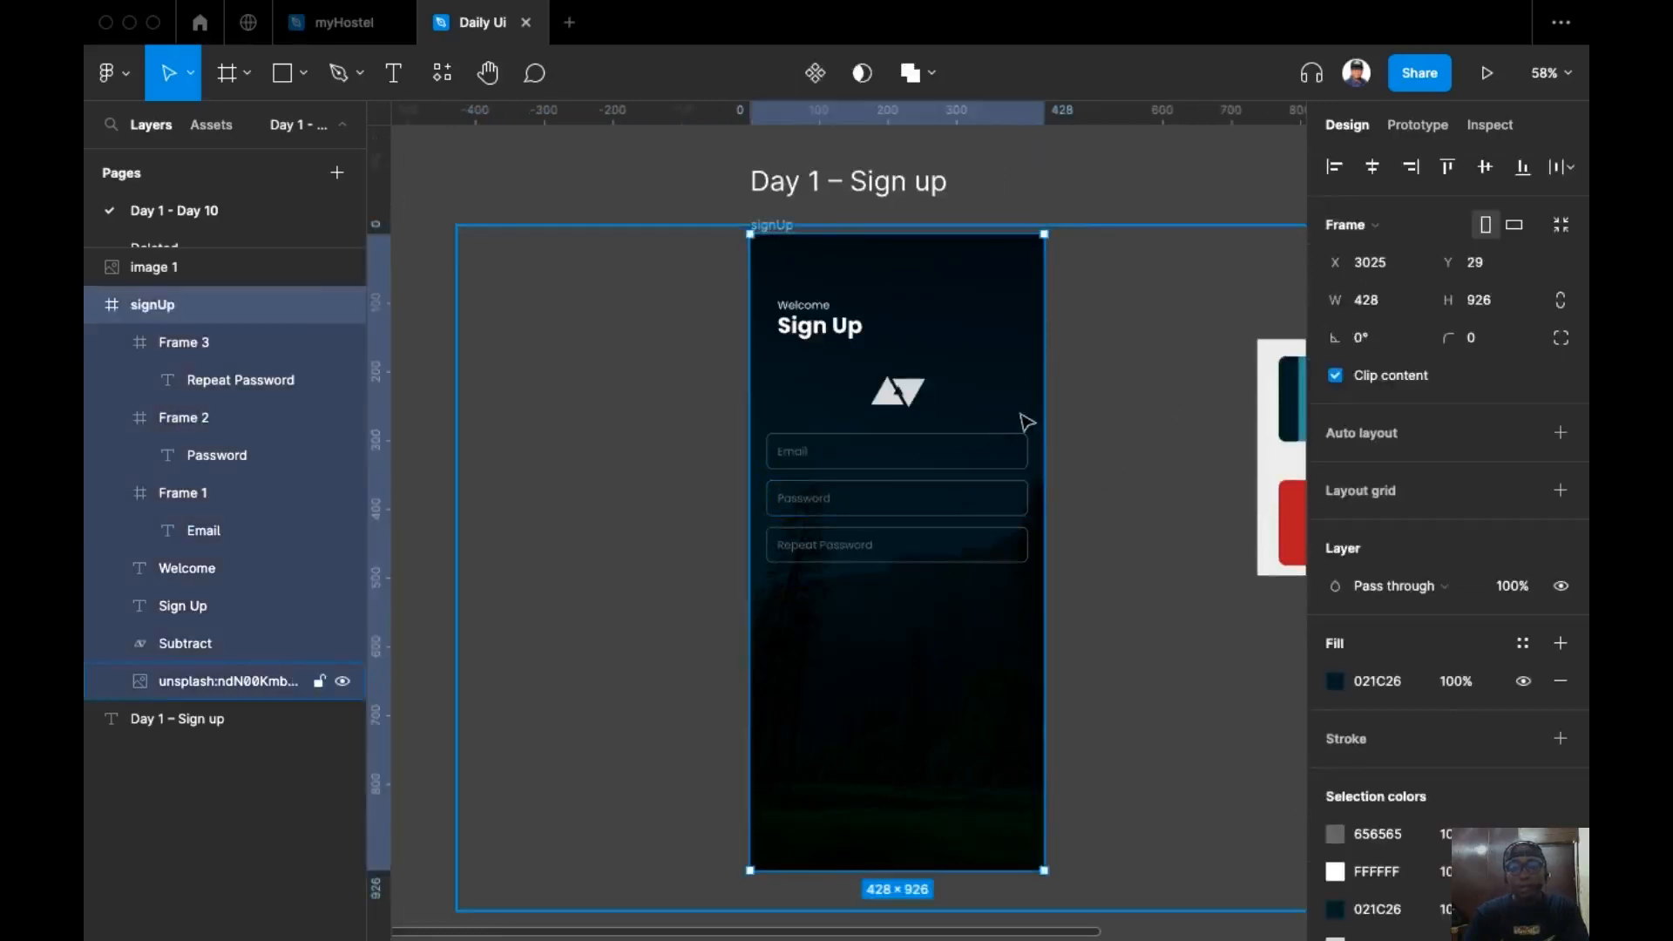
{"action": "left_click_drag", "start_coordinate": [1031, 411], "coordinate": [989, 401]}
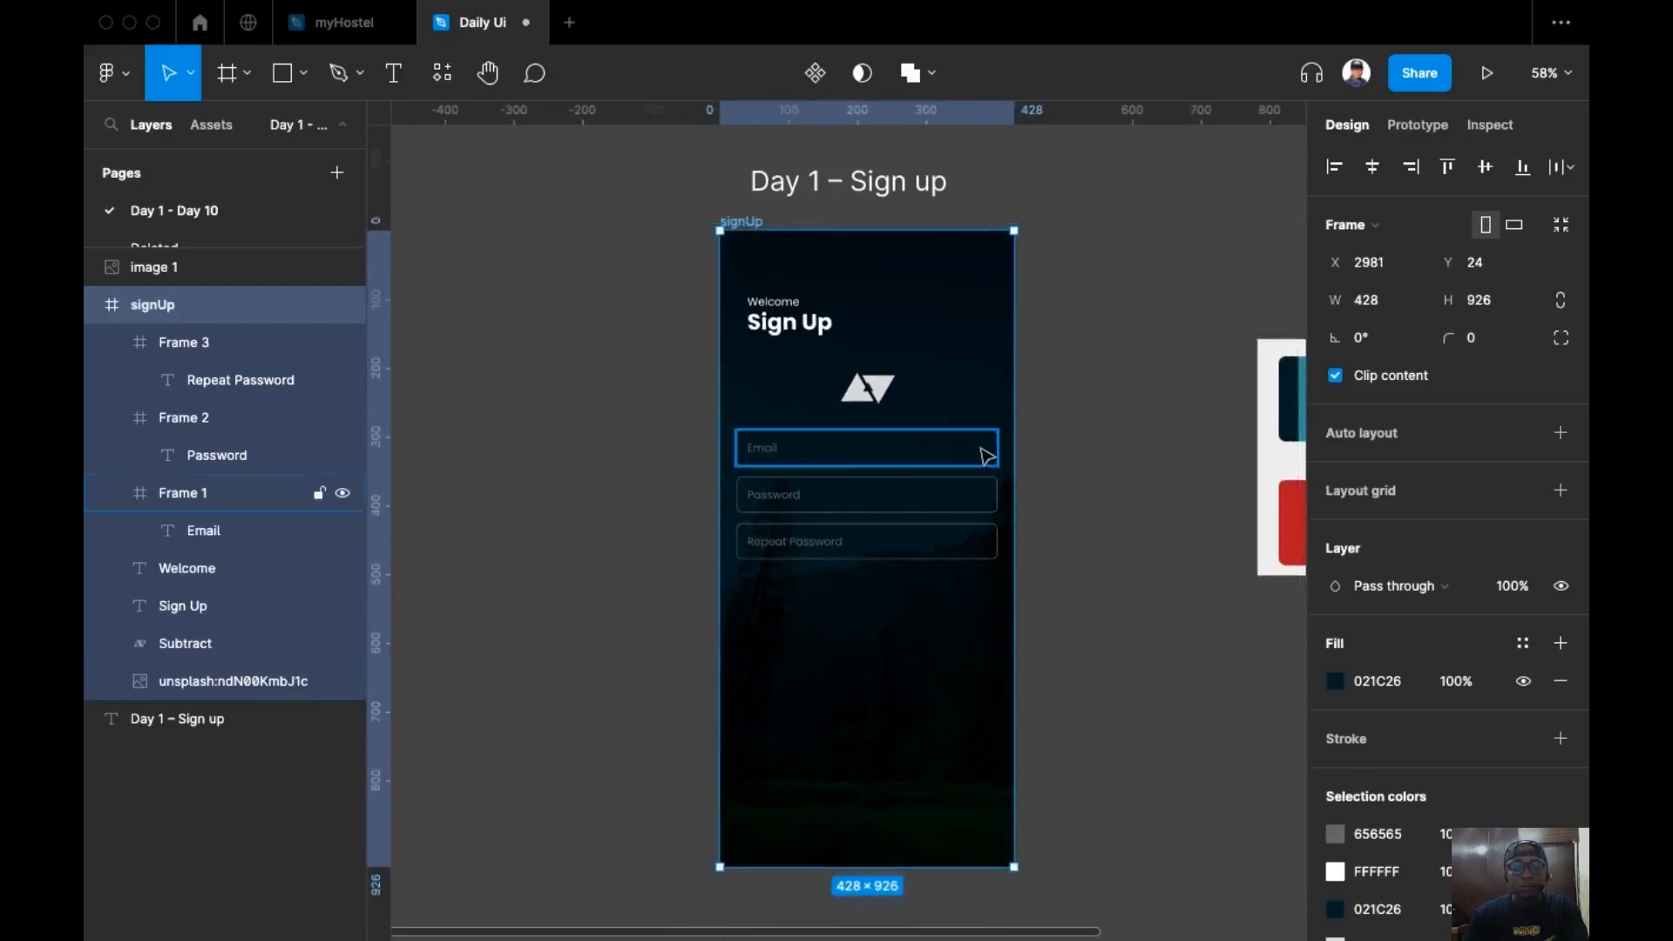
{"action": "left_click", "coordinate": [976, 489]}
{"action": "left_click", "coordinate": [967, 546], "text": "shift"}
{"action": "mouse_move", "coordinate": [979, 463]}
{"action": "left_mouse_down"}
{"action": "mouse_move", "coordinate": [971, 486]}
{"action": "mouse_move", "coordinate": [979, 462]}
{"action": "left_mouse_up"}
{"action": "left_click", "coordinate": [1050, 392]}
Step: Duplicate the Repeat Password field below itself at Y 531 as the base for a button
{"action": "scroll", "coordinate": [915, 322], "scroll_direction": "up", "scroll_amount": 5}
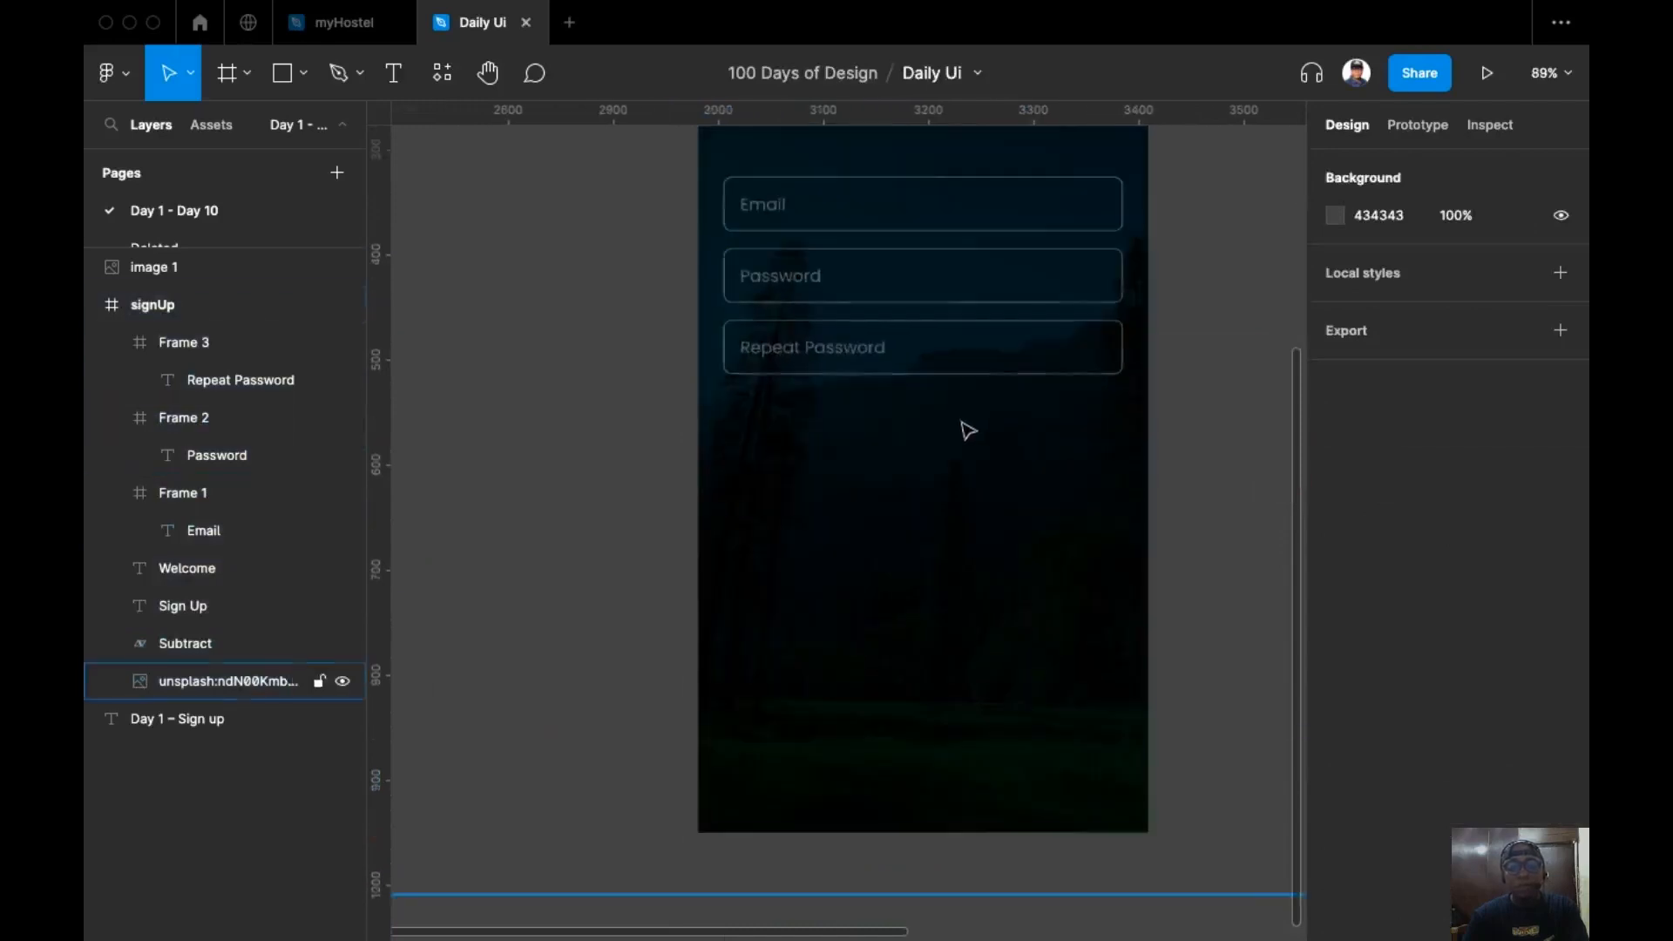
{"action": "left_click", "coordinate": [855, 384]}
{"action": "left_click_drag", "start_coordinate": [855, 384], "coordinate": [858, 492]}
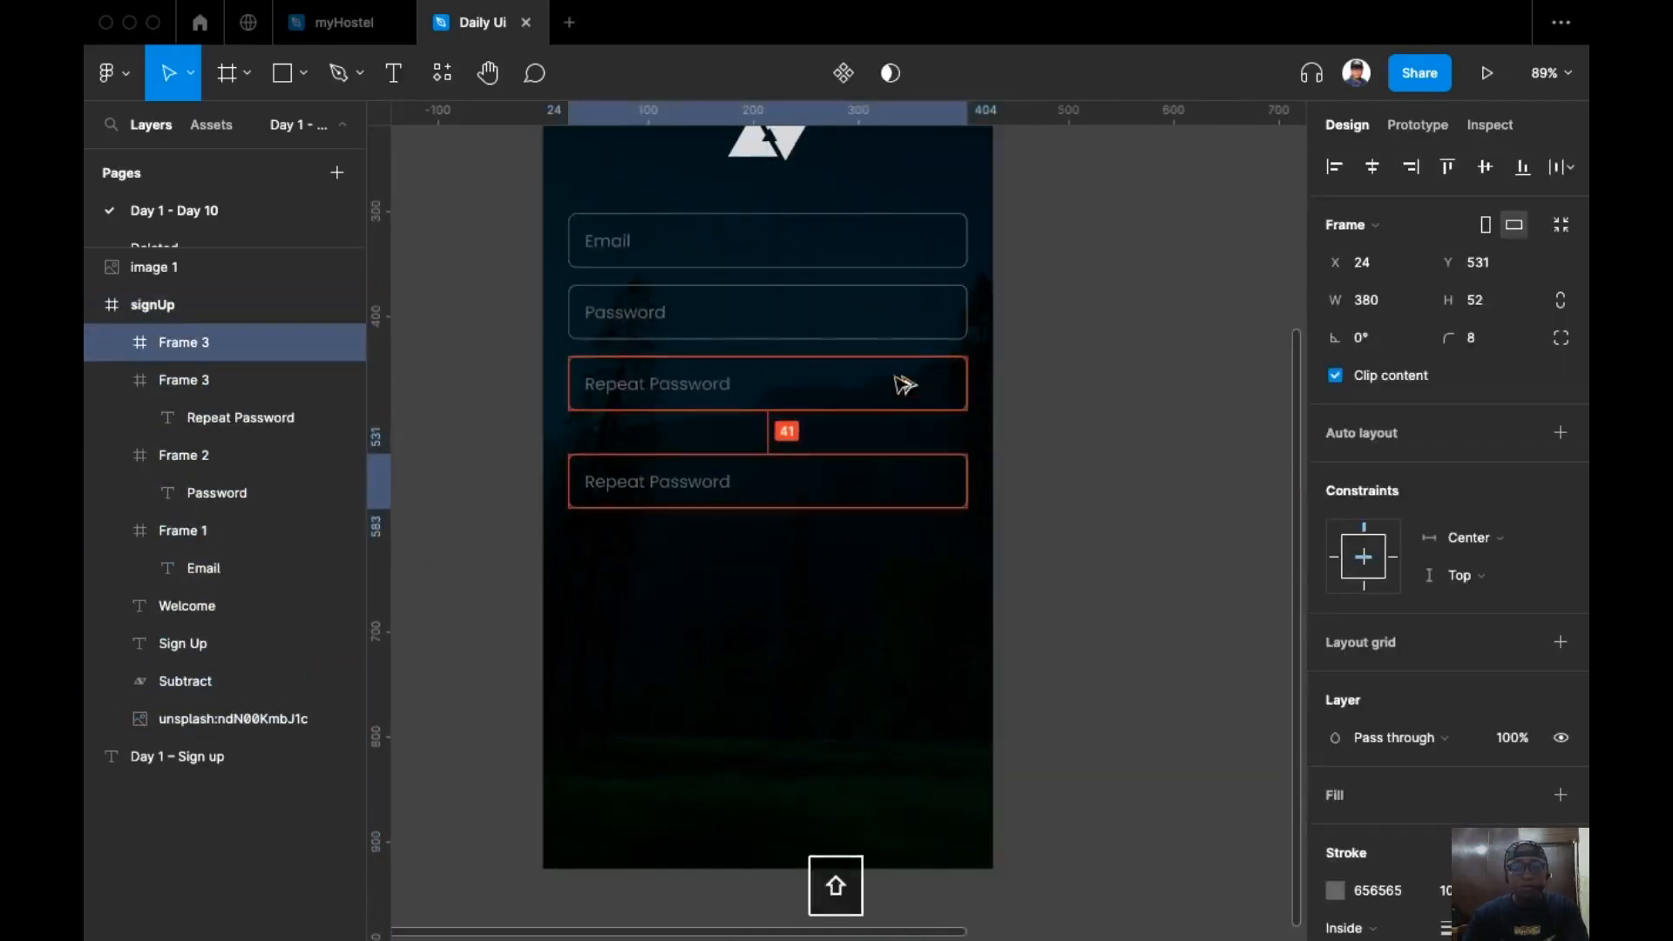
Step: Centre the duplicated field's label horizontally in its frame and set its text alignment to centre
{"action": "key", "text": "super"}
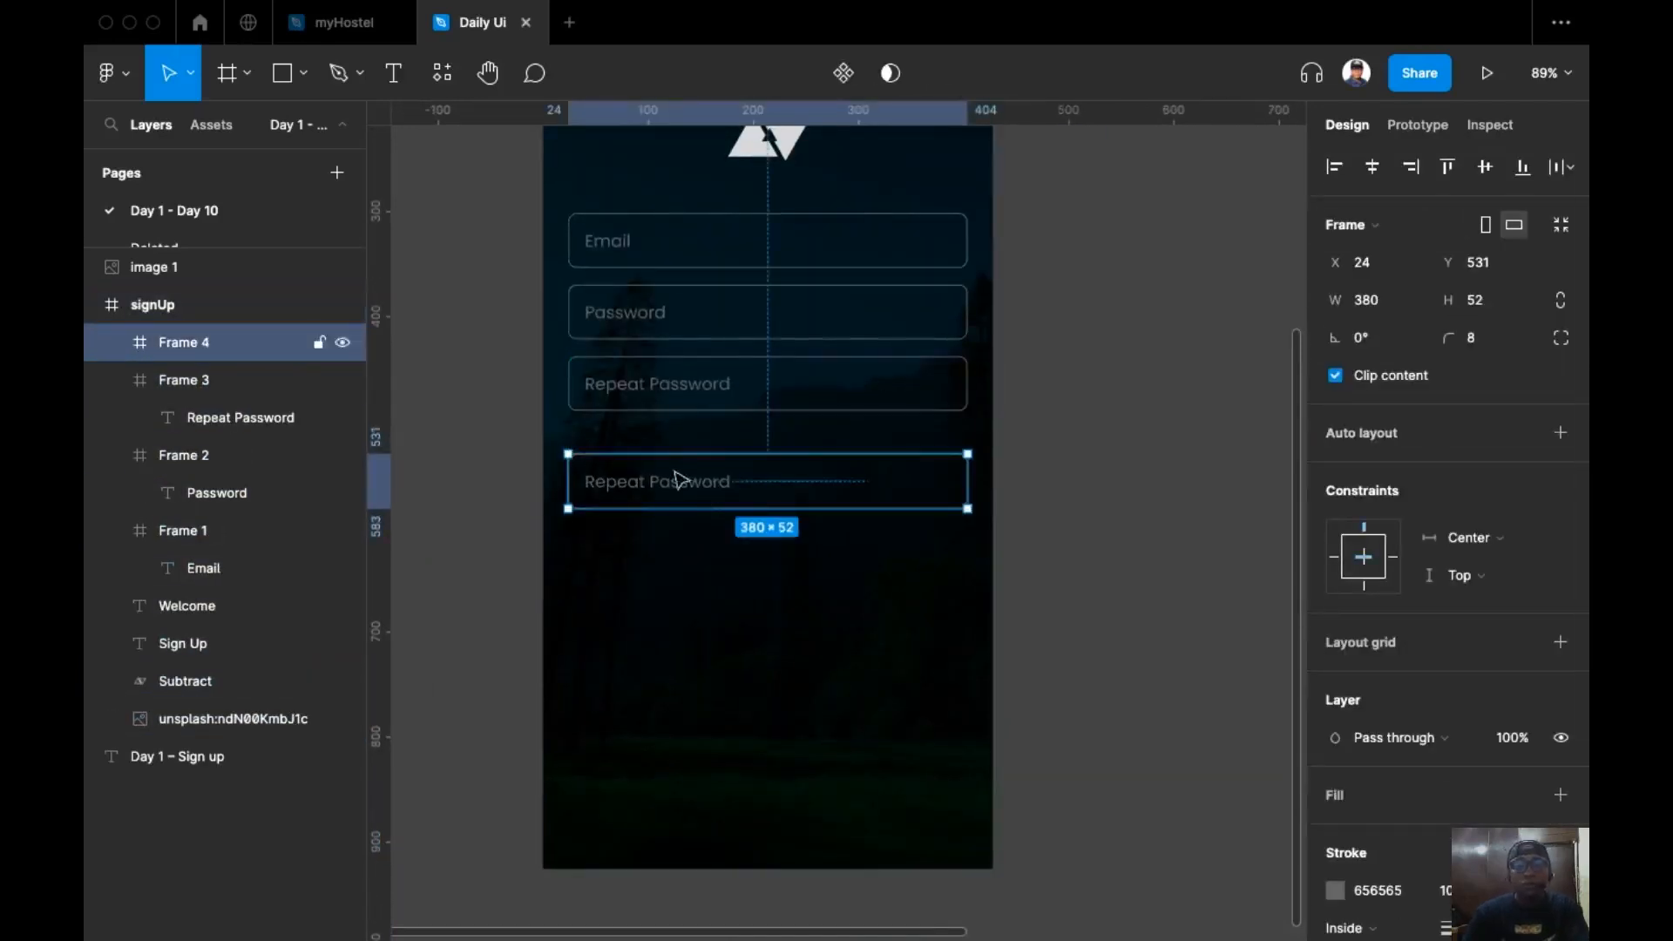
{"action": "left_click", "coordinate": [658, 481], "text": "super"}
{"action": "left_click", "coordinate": [1372, 167]}
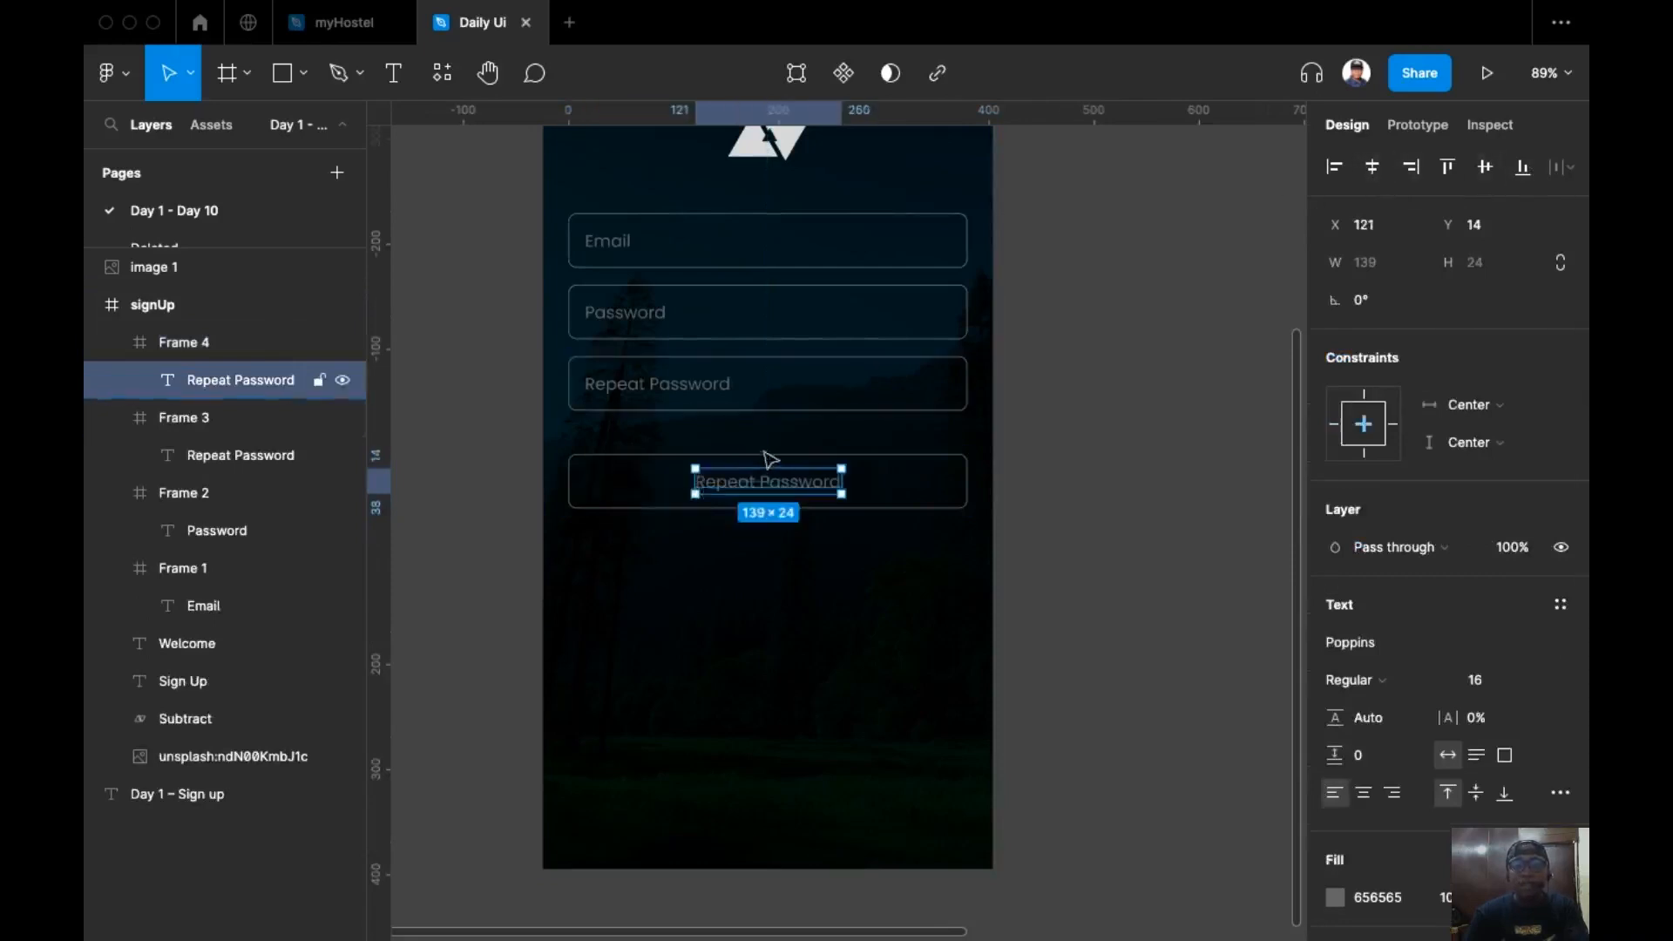
{"action": "left_click", "coordinate": [1364, 793]}
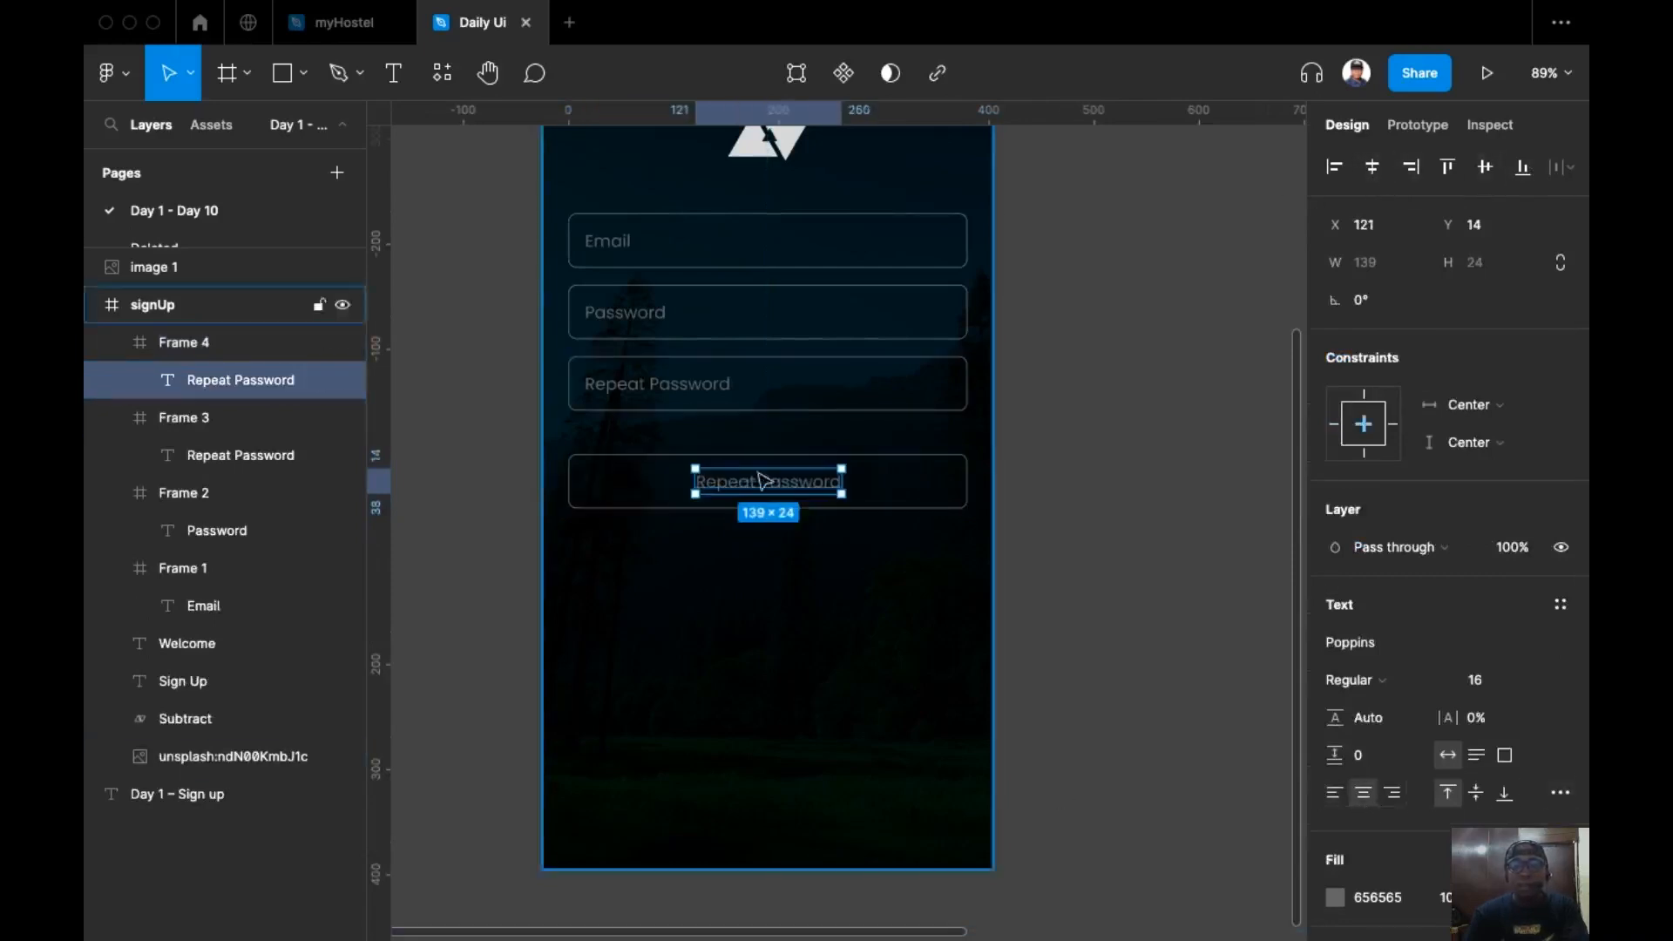
Step: Change the centred label of the duplicated field to "Create Account"
{"action": "key", "text": "super"}
{"action": "double_click", "coordinate": [818, 485]}
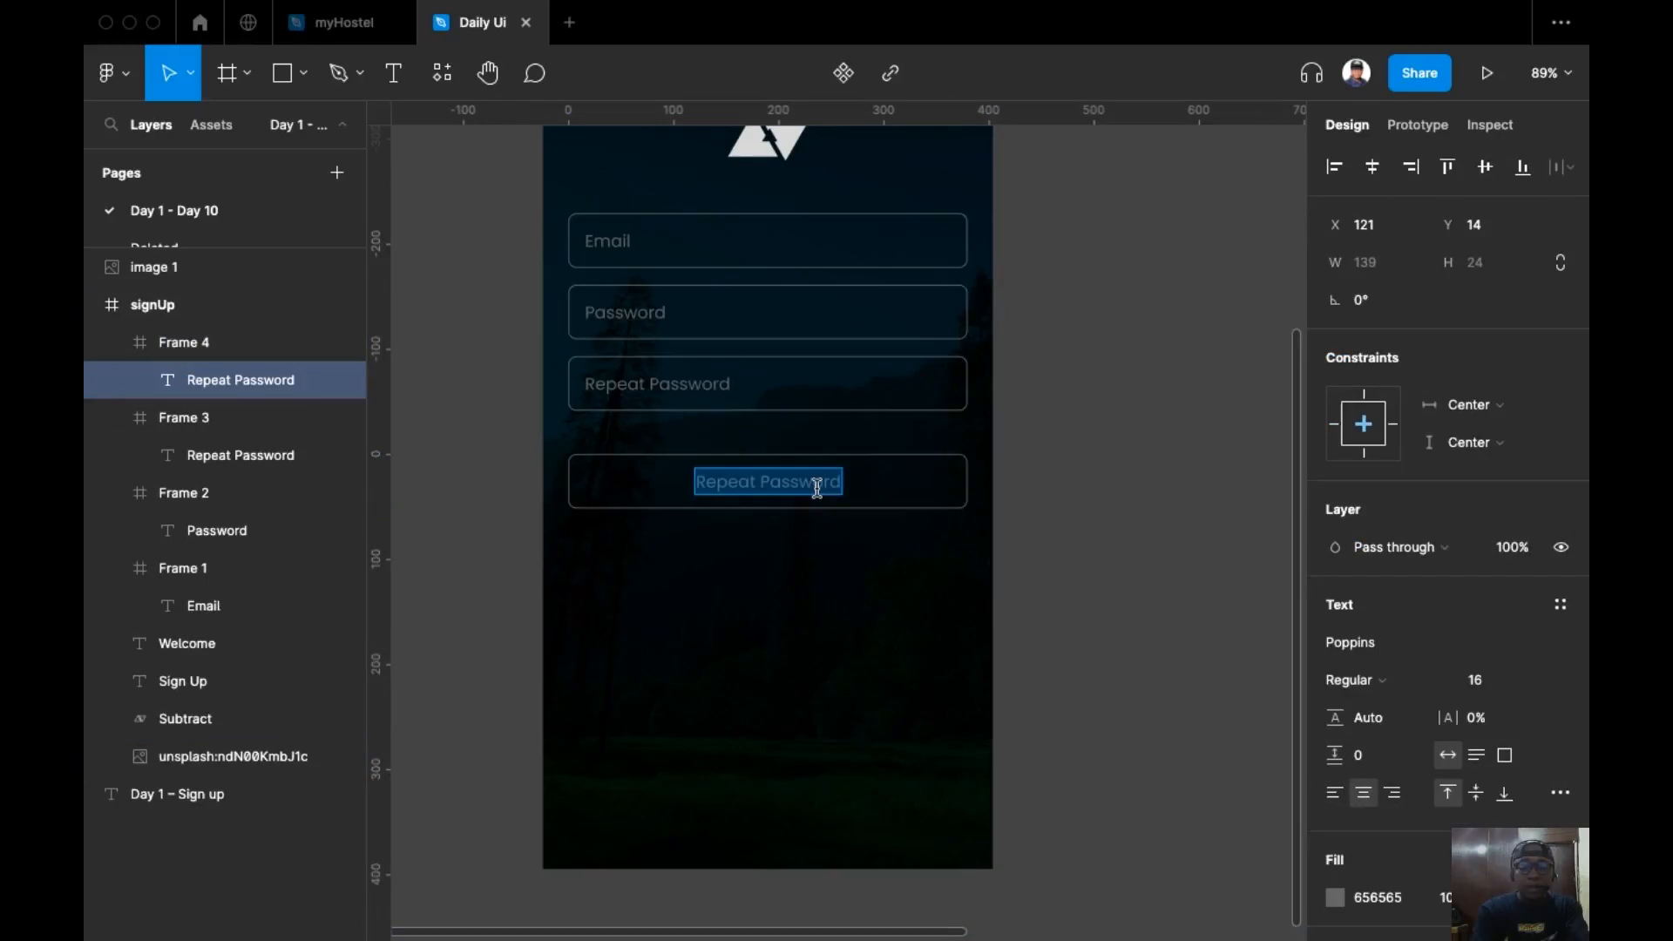
{"action": "type", "text": "Creatye"}
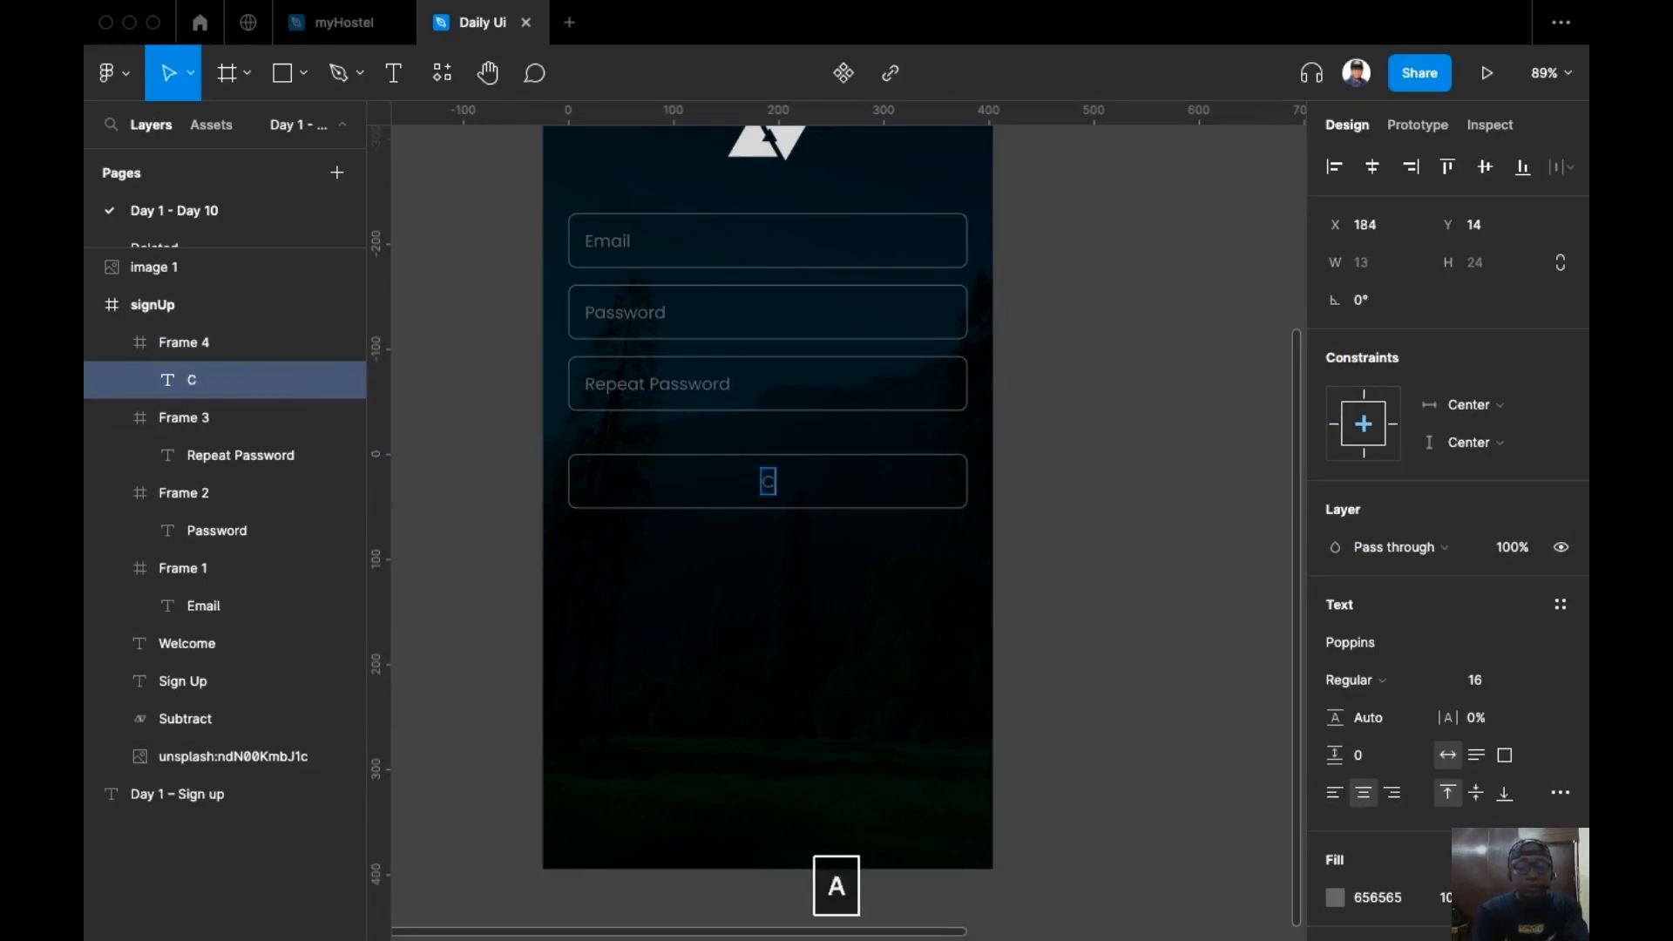
{"action": "key", "text": "BackSpace"}
{"action": "key", "text": "BackSpace"}
{"action": "type", "text": "e Accounr"}
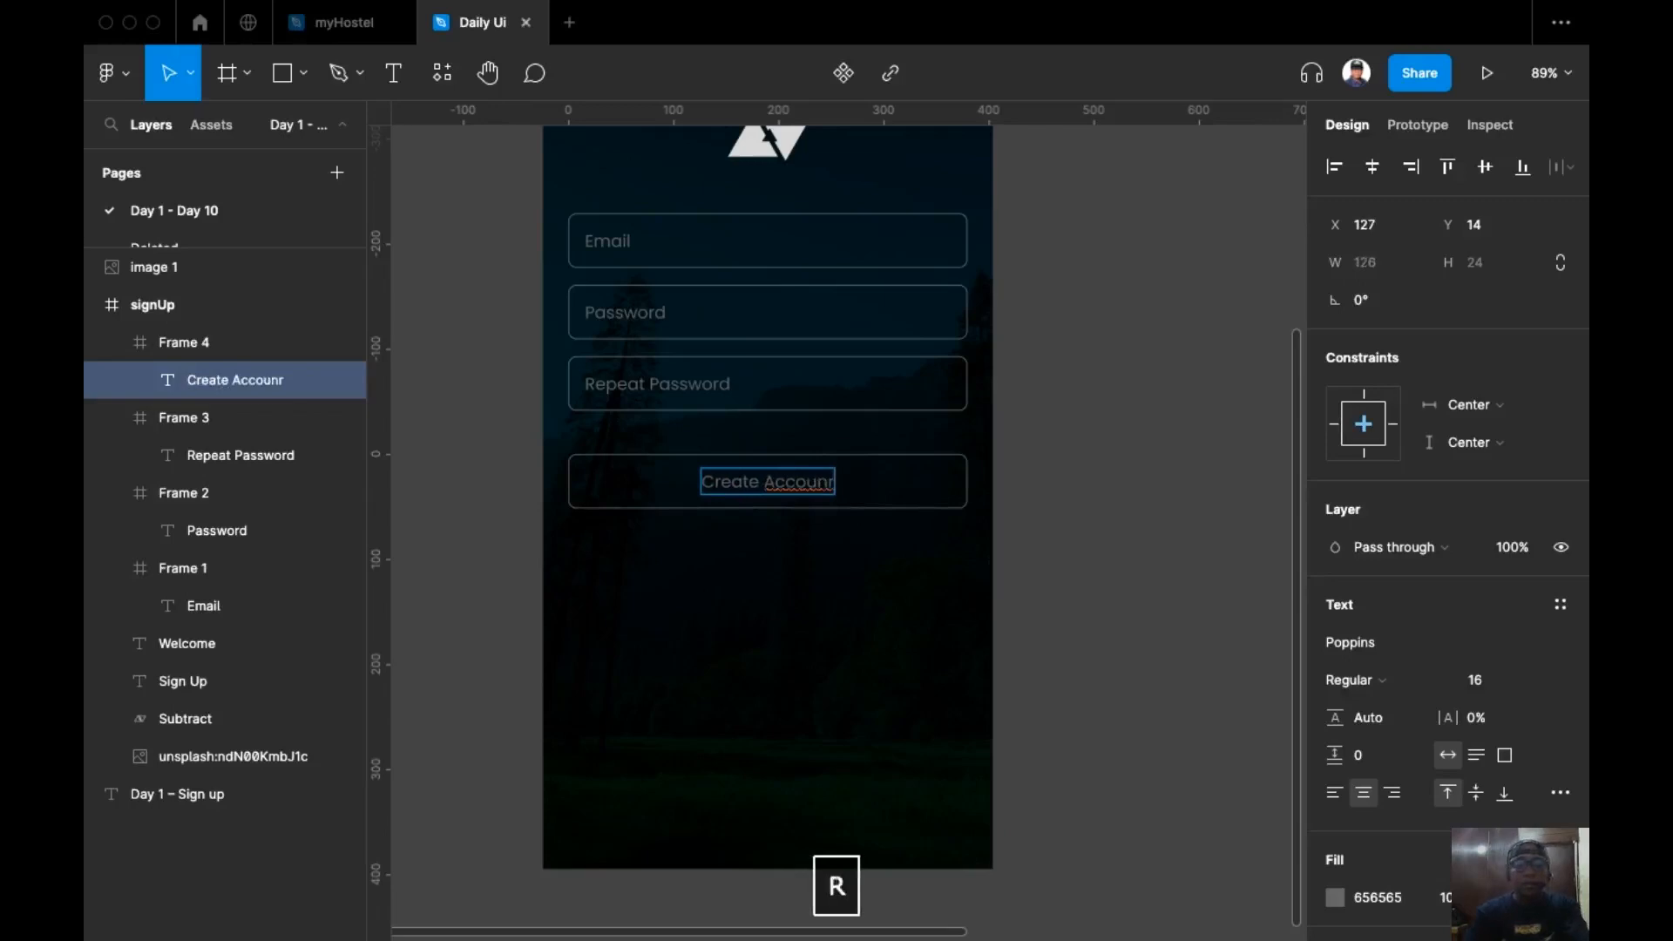
{"action": "key", "text": "BackSpace"}
{"action": "type", "text": "t"}
Step: Add a fill to the Create Account button and colour it with the light teal 63BBBC sampled from the palette image
{"action": "left_click", "coordinate": [908, 495]}
{"action": "scroll", "coordinate": [1024, 575], "scroll_direction": "down", "scroll_amount": 5}
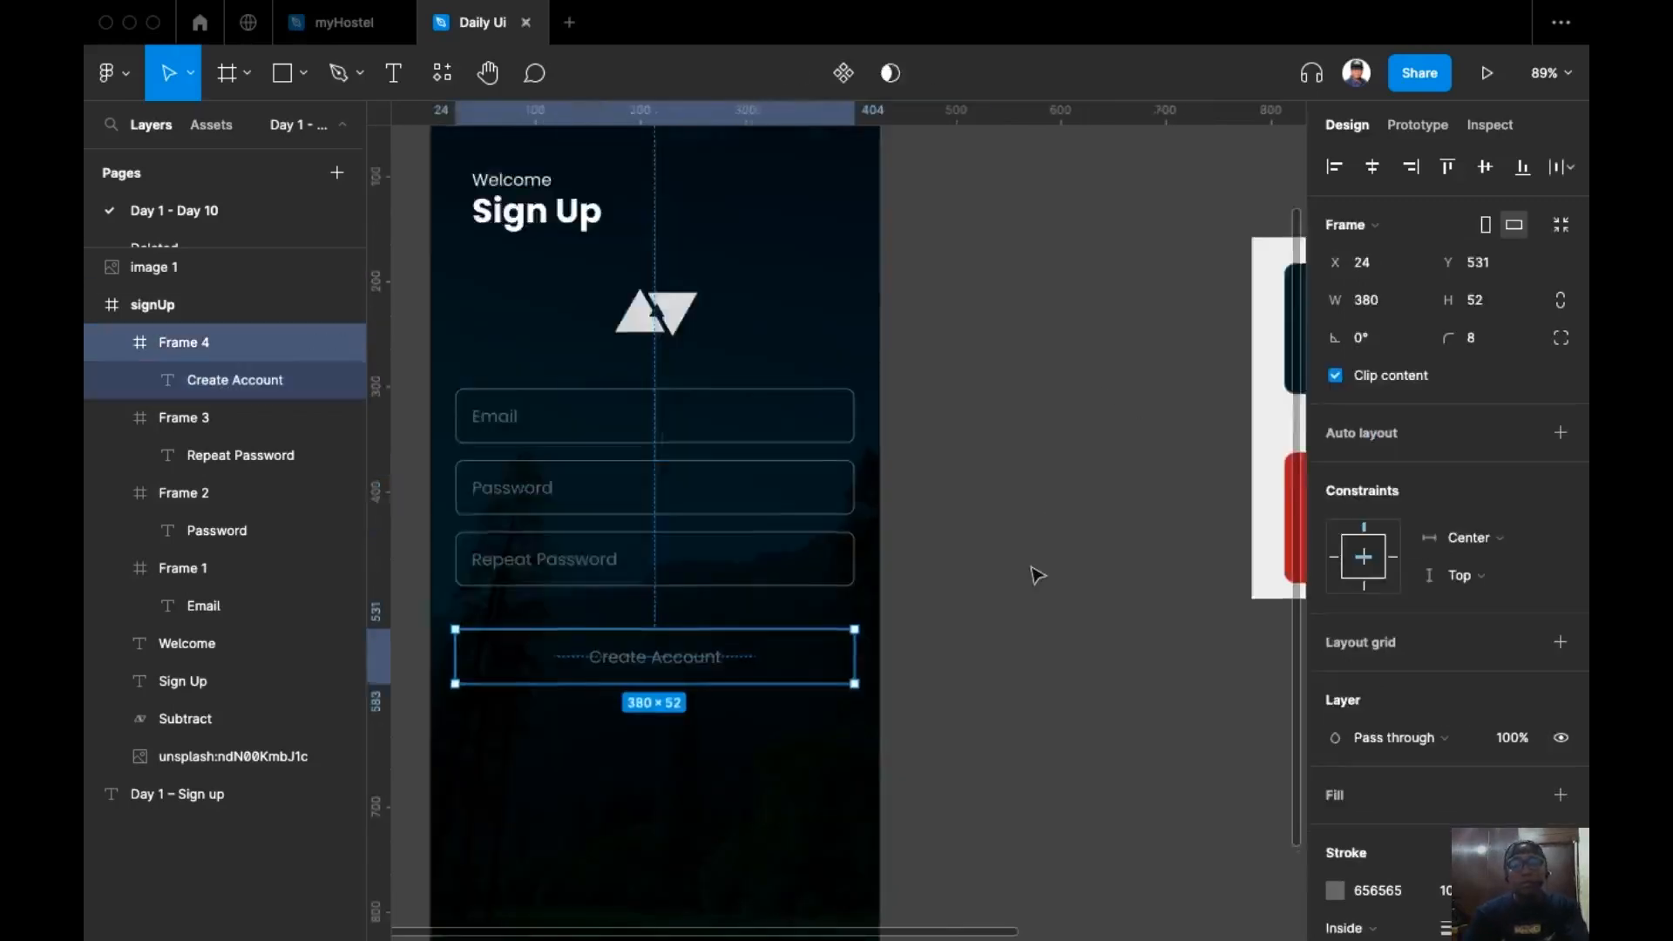
{"action": "left_click", "coordinate": [1561, 793]}
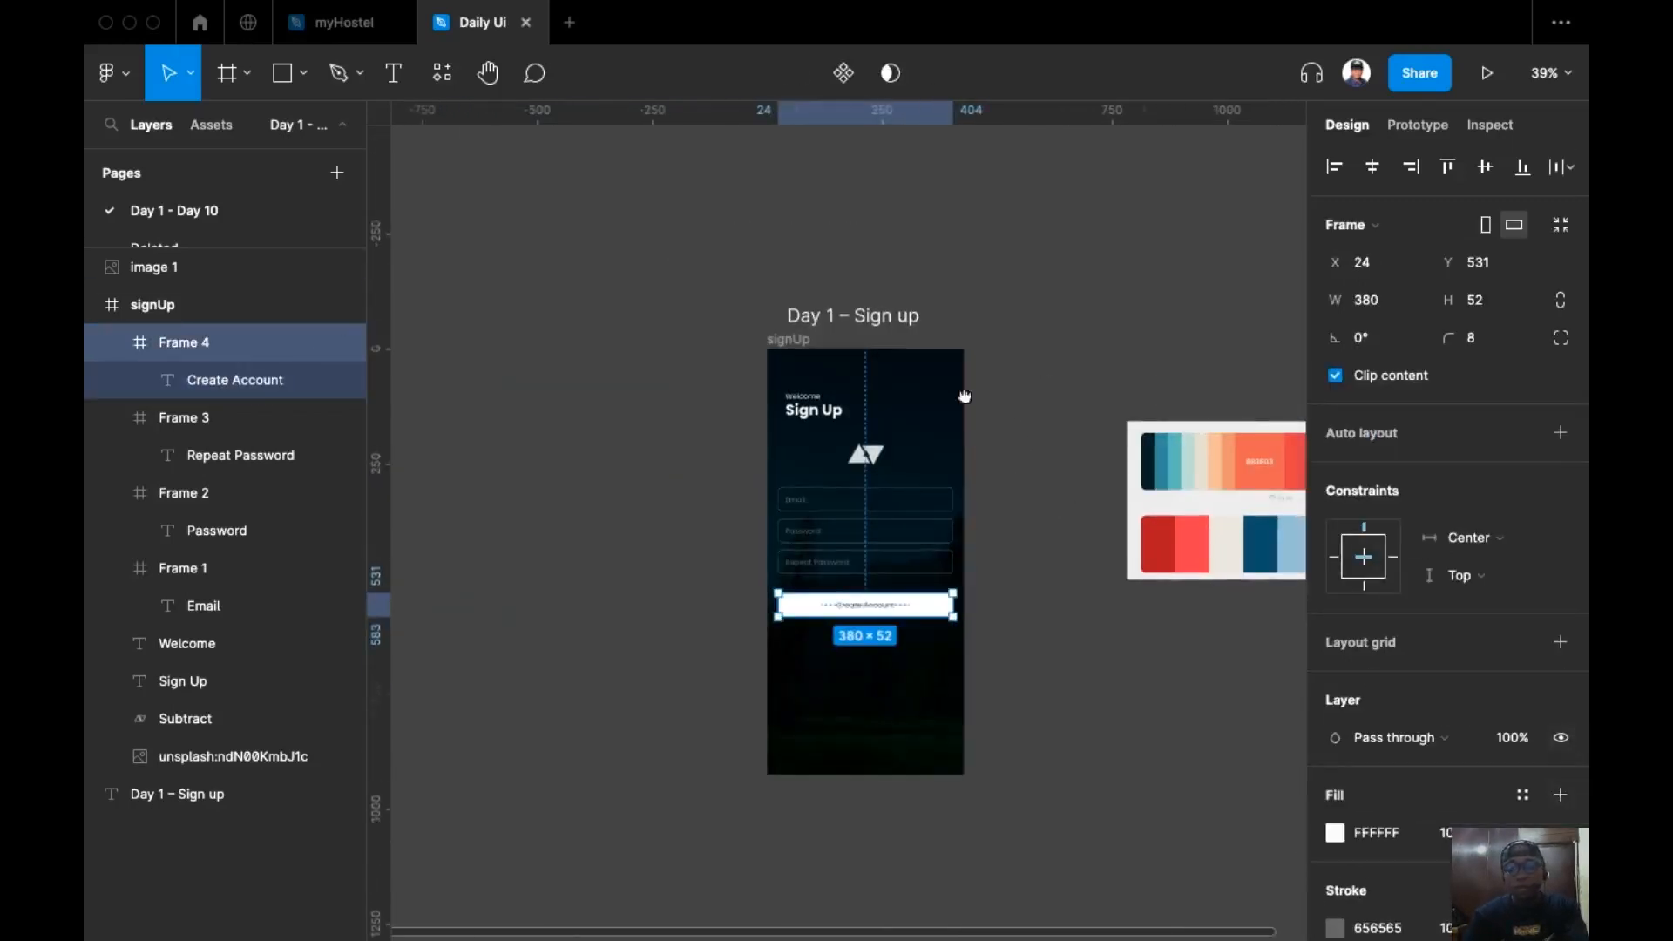
{"action": "scroll", "coordinate": [959, 401], "scroll_direction": "up", "scroll_amount": 4}
{"action": "key", "text": "i"}
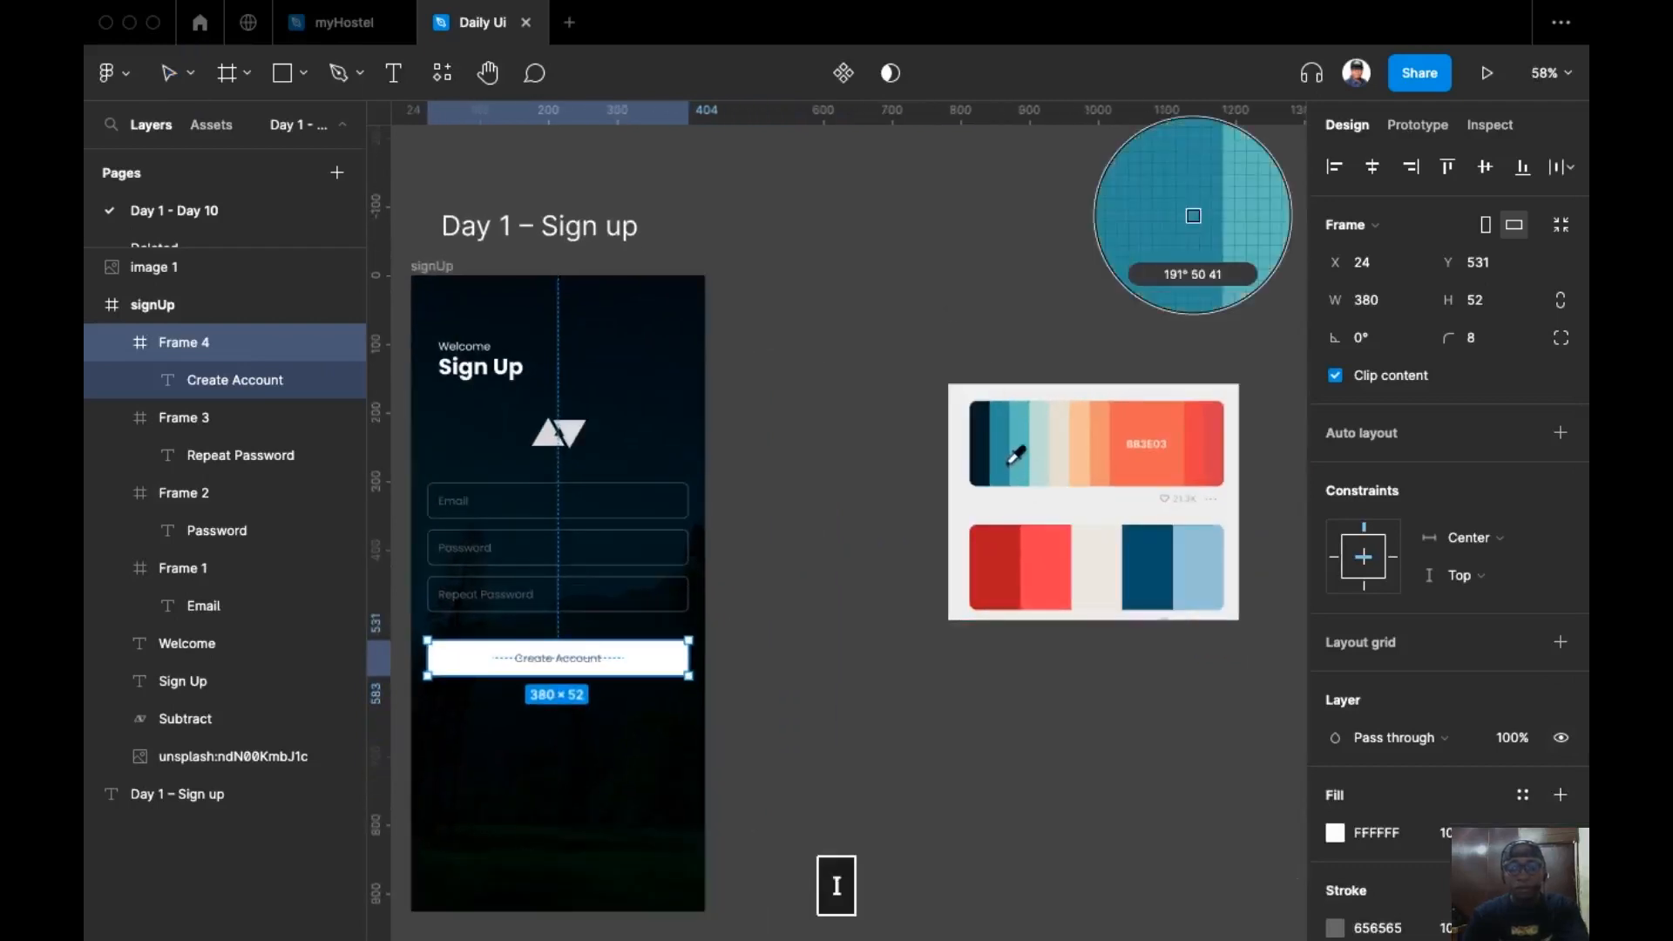
{"action": "left_click", "coordinate": [1012, 471]}
{"action": "key", "text": "i"}
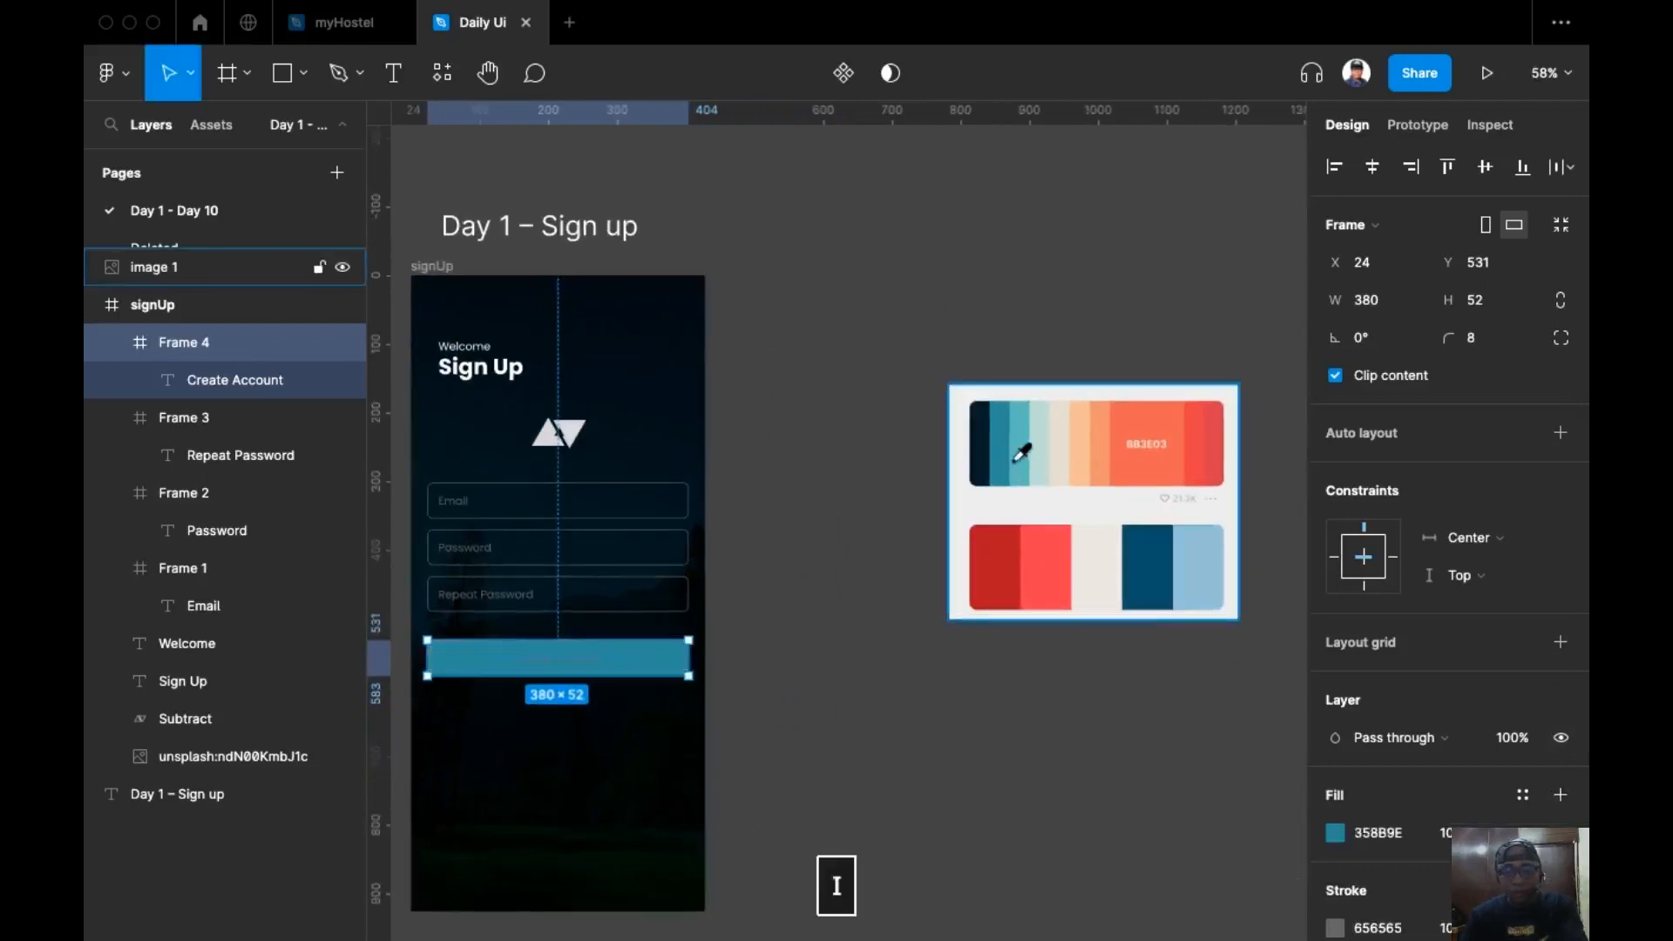
{"action": "left_click", "coordinate": [1023, 466]}
{"action": "scroll", "coordinate": [968, 471], "scroll_direction": "up", "scroll_amount": 5}
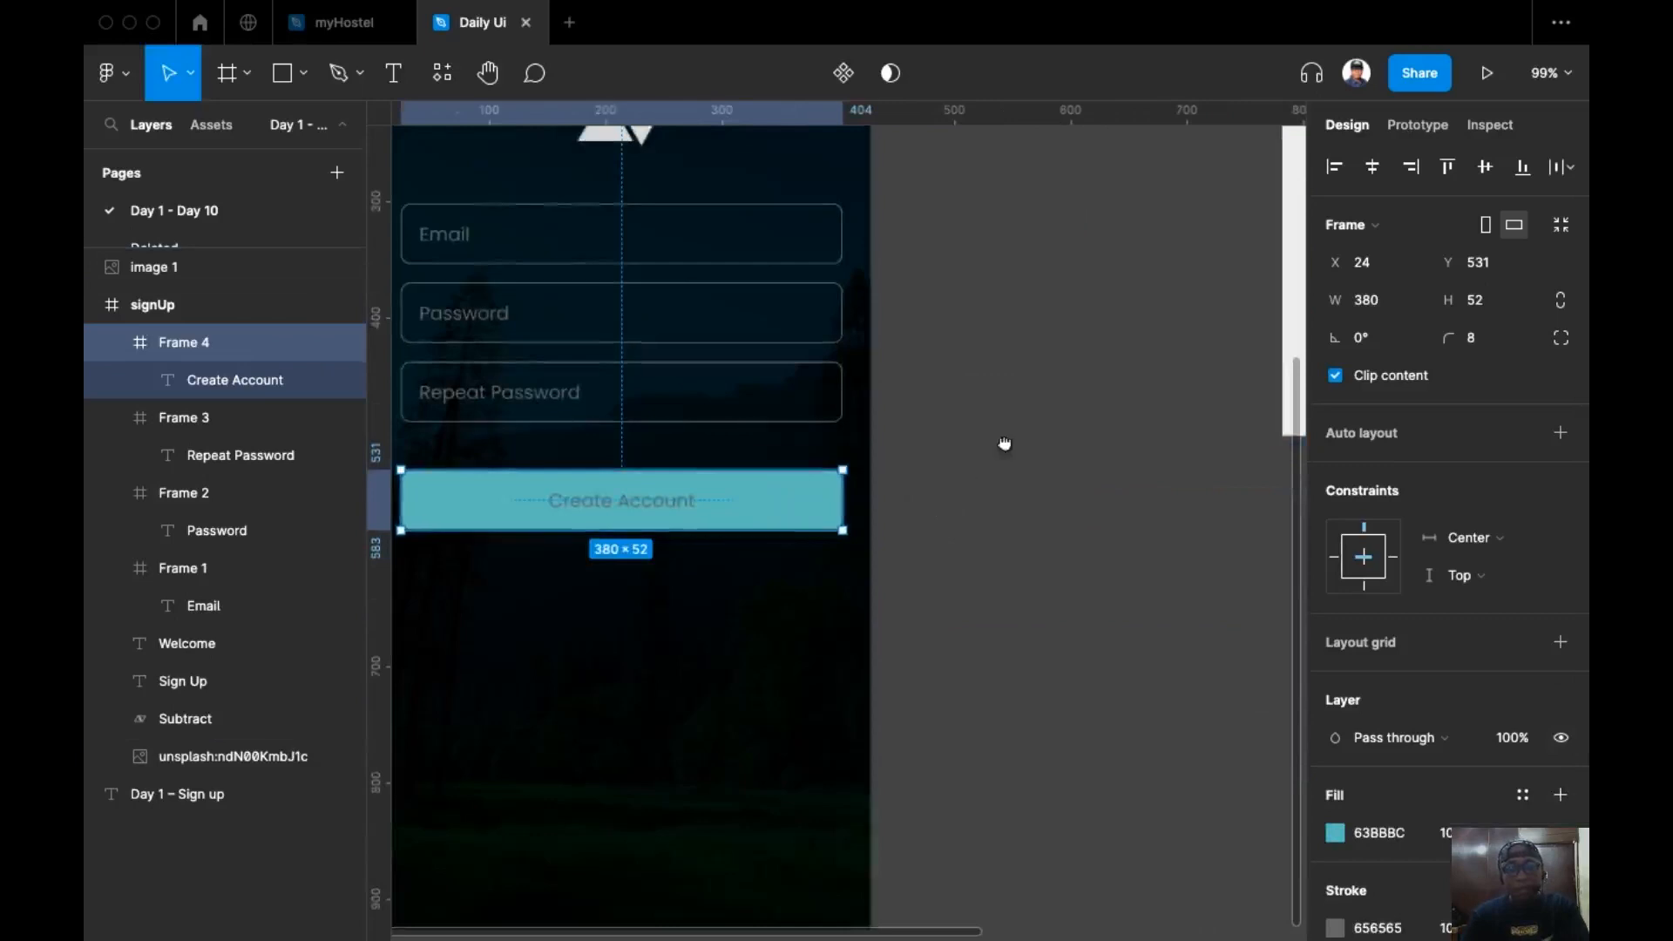
Step: Recolour the Create Account label with the dark navy 021C26 sampled from the palette image
{"action": "left_click", "coordinate": [758, 427], "text": "super"}
{"action": "key", "text": "i"}
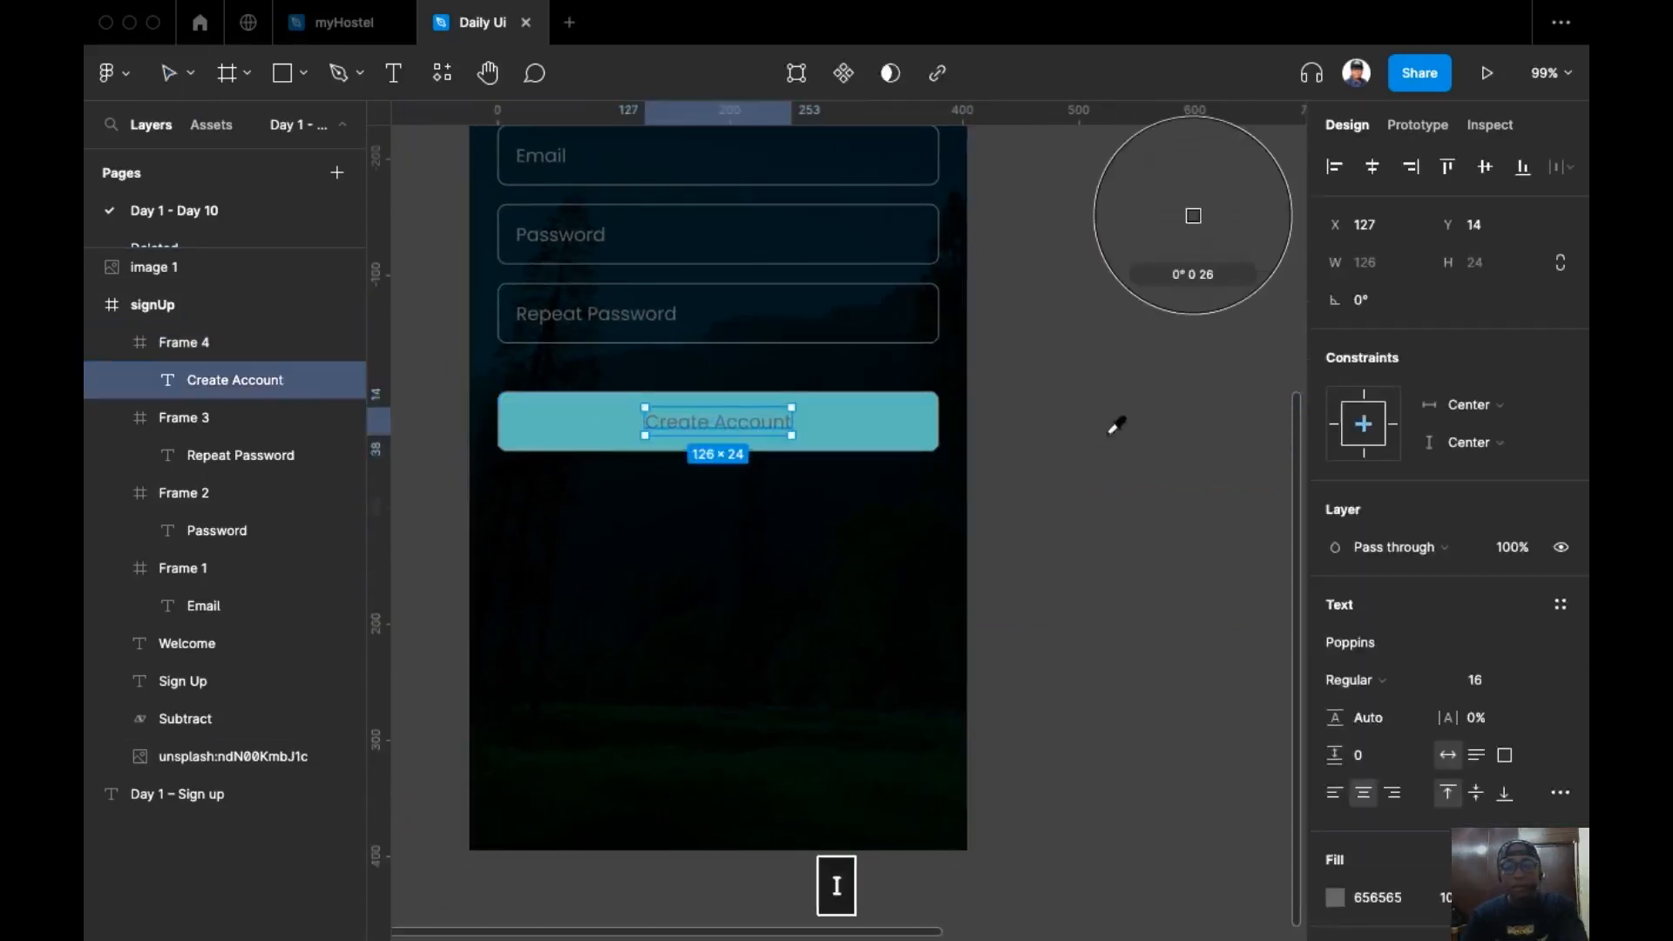
{"action": "scroll", "coordinate": [964, 549], "scroll_direction": "right", "scroll_amount": 3}
{"action": "scroll", "coordinate": [964, 549], "scroll_direction": "up", "scroll_amount": 2}
{"action": "scroll", "coordinate": [964, 550], "scroll_direction": "down", "scroll_amount": 3}
{"action": "scroll", "coordinate": [983, 485], "scroll_direction": "right", "scroll_amount": 2}
{"action": "scroll", "coordinate": [983, 485], "scroll_direction": "up", "scroll_amount": 1}
{"action": "left_click", "coordinate": [958, 409]}
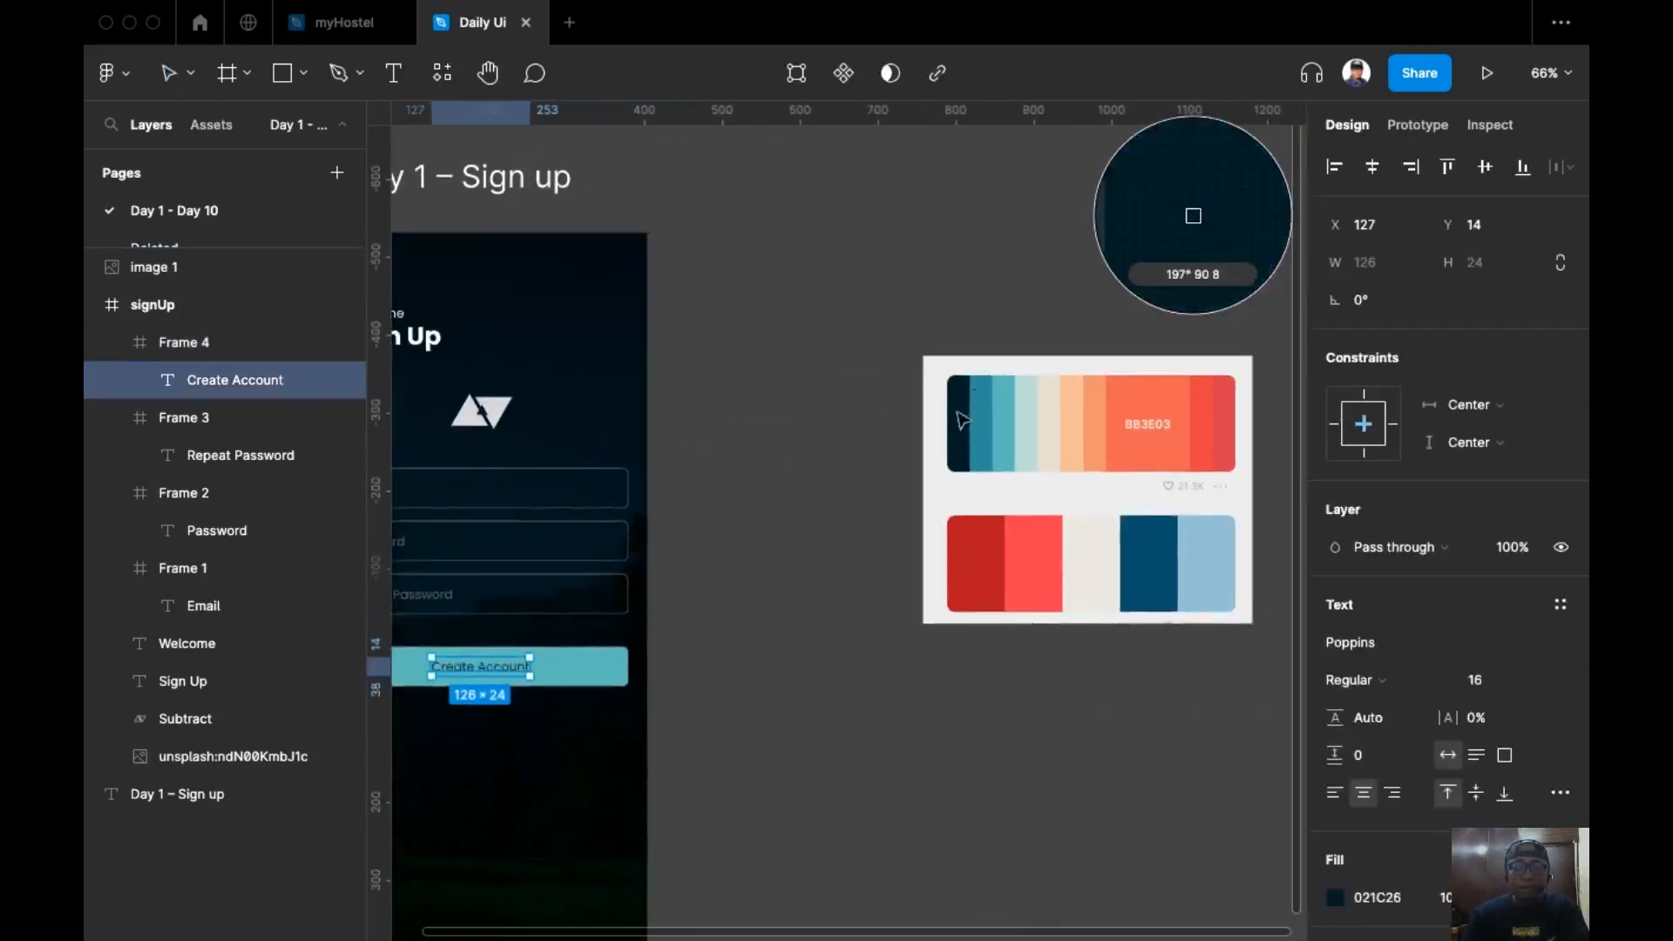
{"action": "scroll", "coordinate": [928, 462], "scroll_direction": "left", "scroll_amount": 2}
{"action": "scroll", "coordinate": [928, 462], "scroll_direction": "down", "scroll_amount": 2}
{"action": "left_click", "coordinate": [914, 471]}
Step: Recolour the triangle logo with the teal sampled from the Create Account button
{"action": "scroll", "coordinate": [897, 494], "scroll_direction": "left", "scroll_amount": 1}
{"action": "scroll", "coordinate": [897, 494], "scroll_direction": "down", "scroll_amount": 1}
{"action": "scroll", "coordinate": [1042, 631], "scroll_direction": "up", "scroll_amount": 4}
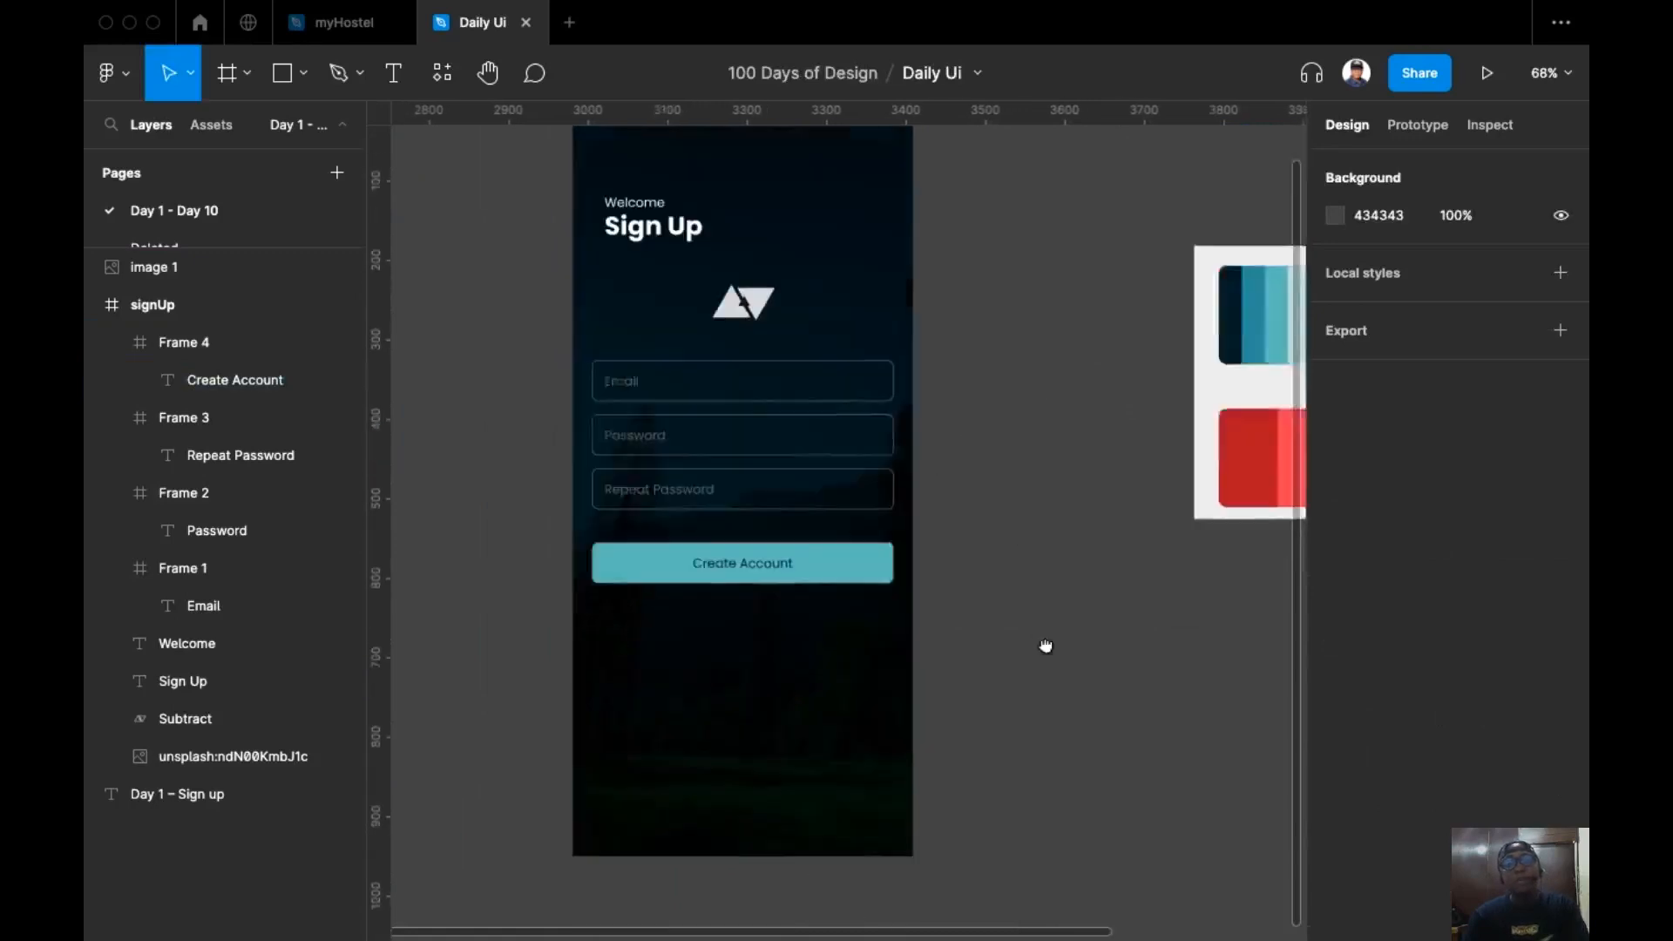
{"action": "scroll", "coordinate": [1042, 448], "scroll_direction": "down", "scroll_amount": 2}
{"action": "left_click", "coordinate": [805, 332]}
{"action": "left_click", "coordinate": [774, 355]}
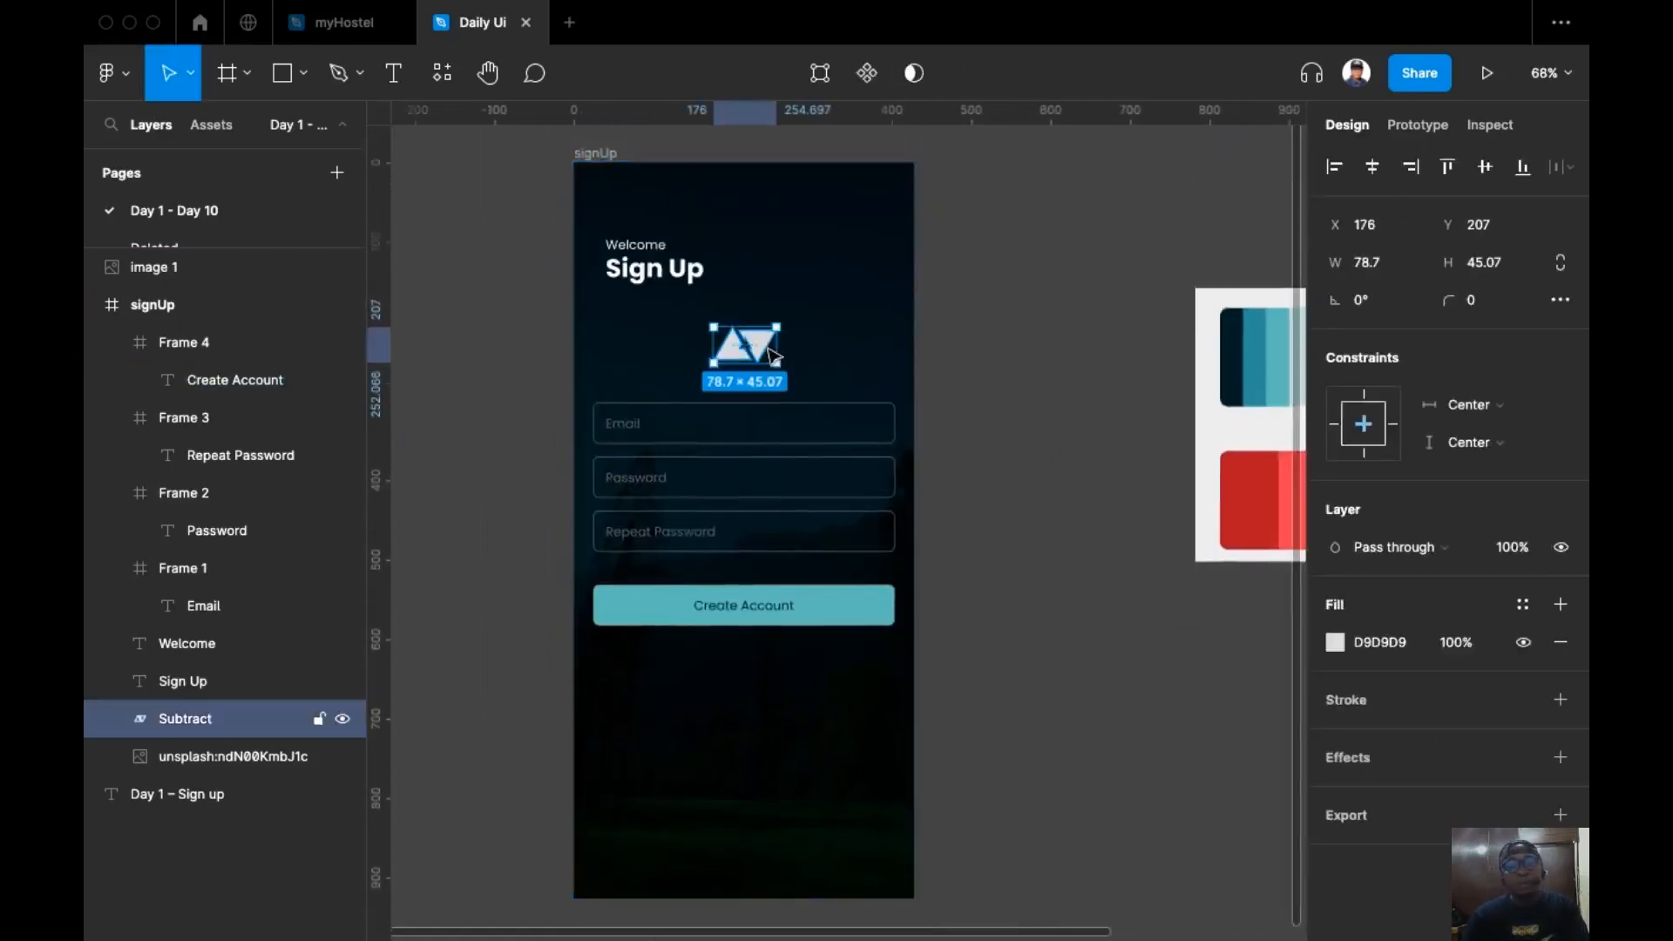
{"action": "key", "text": "i"}
{"action": "left_click", "coordinate": [901, 598]}
{"action": "left_click", "coordinate": [1029, 526]}
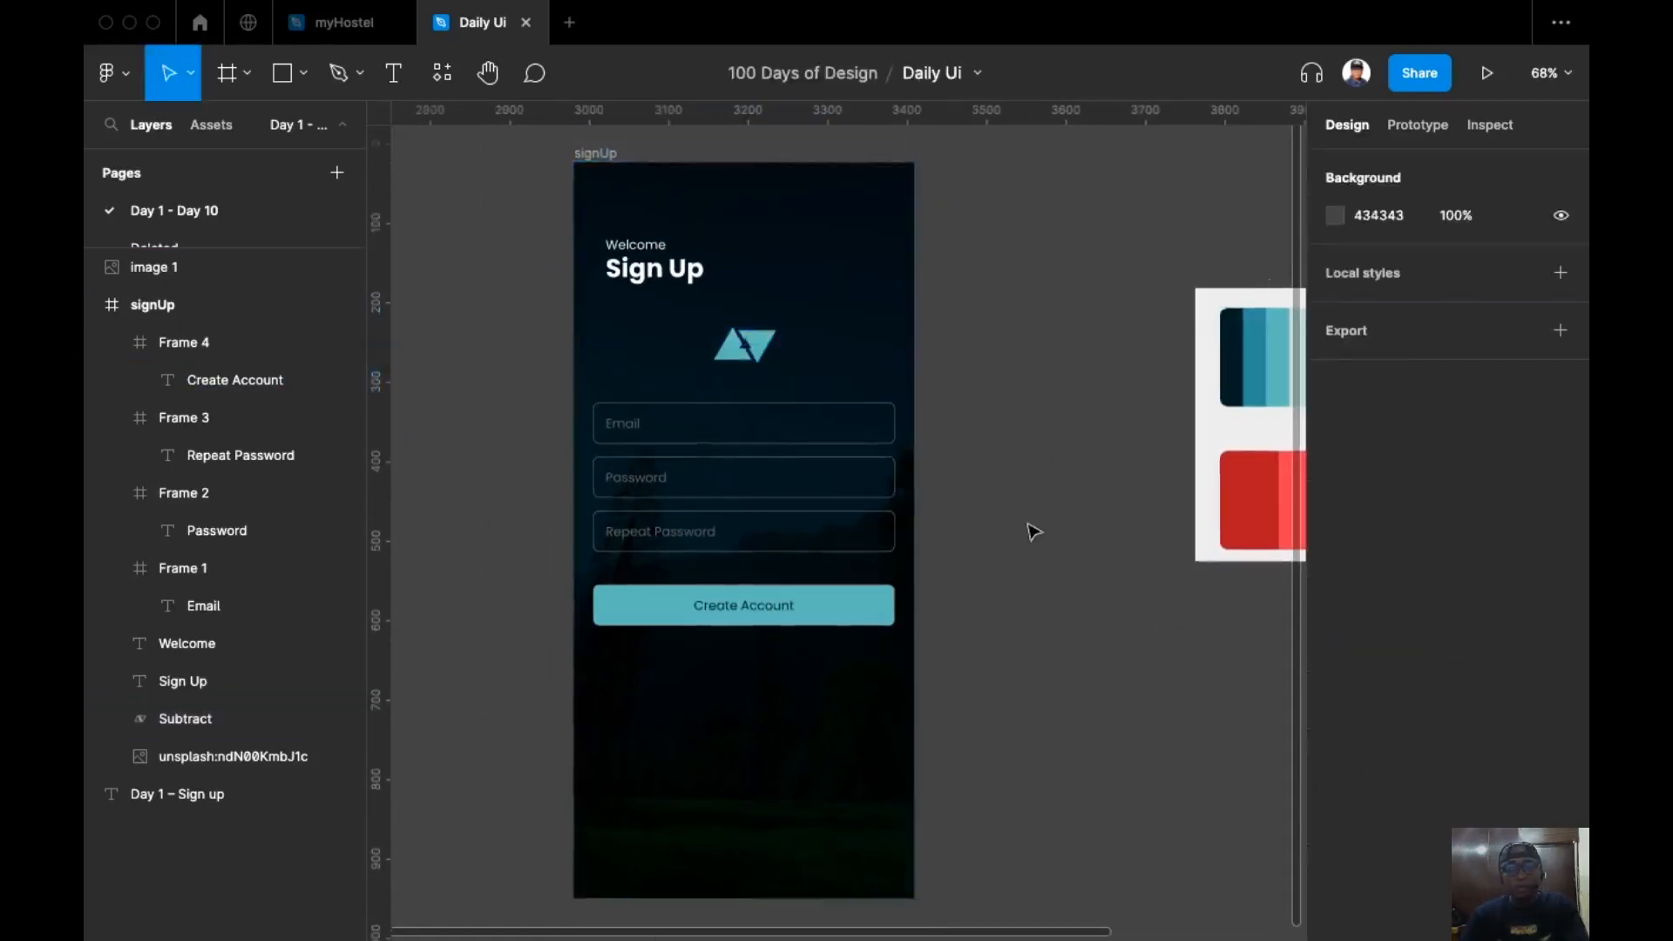
Step: Recolour the Welcome and Sign Up heading texts with the teal of the Create Account button
{"action": "scroll", "coordinate": [1046, 443], "scroll_direction": "down", "scroll_amount": 1}
{"action": "scroll", "coordinate": [1046, 443], "scroll_direction": "up", "scroll_amount": 2}
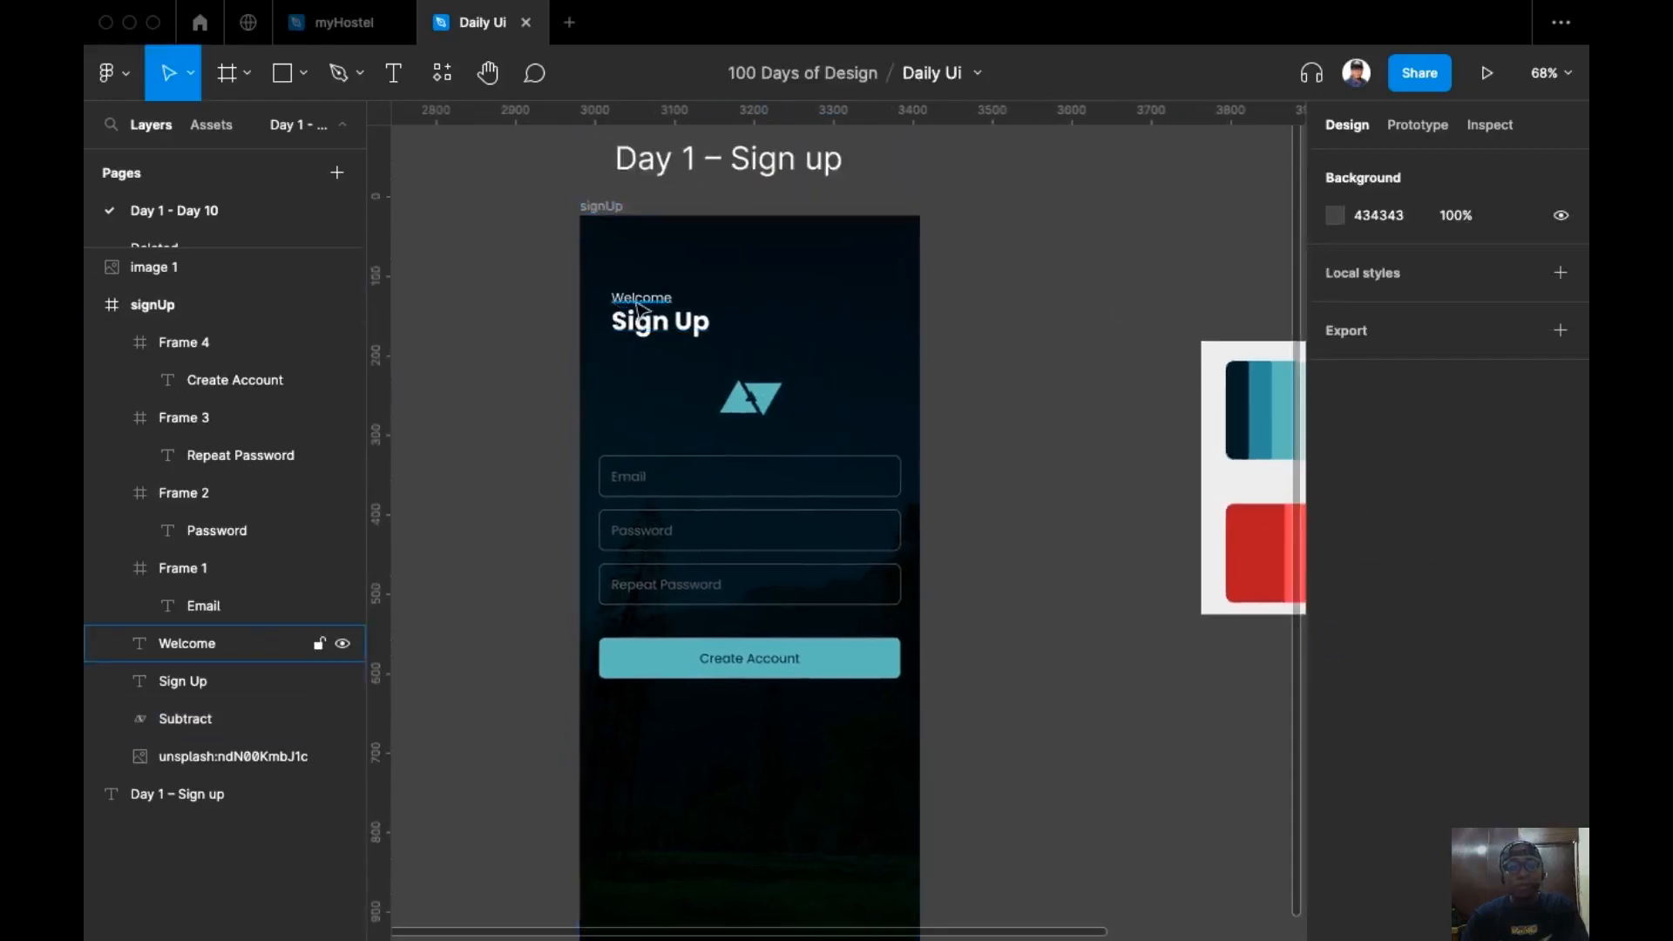
{"action": "left_click", "coordinate": [641, 301]}
{"action": "left_click", "coordinate": [650, 323], "text": "shift"}
{"action": "key", "text": "i"}
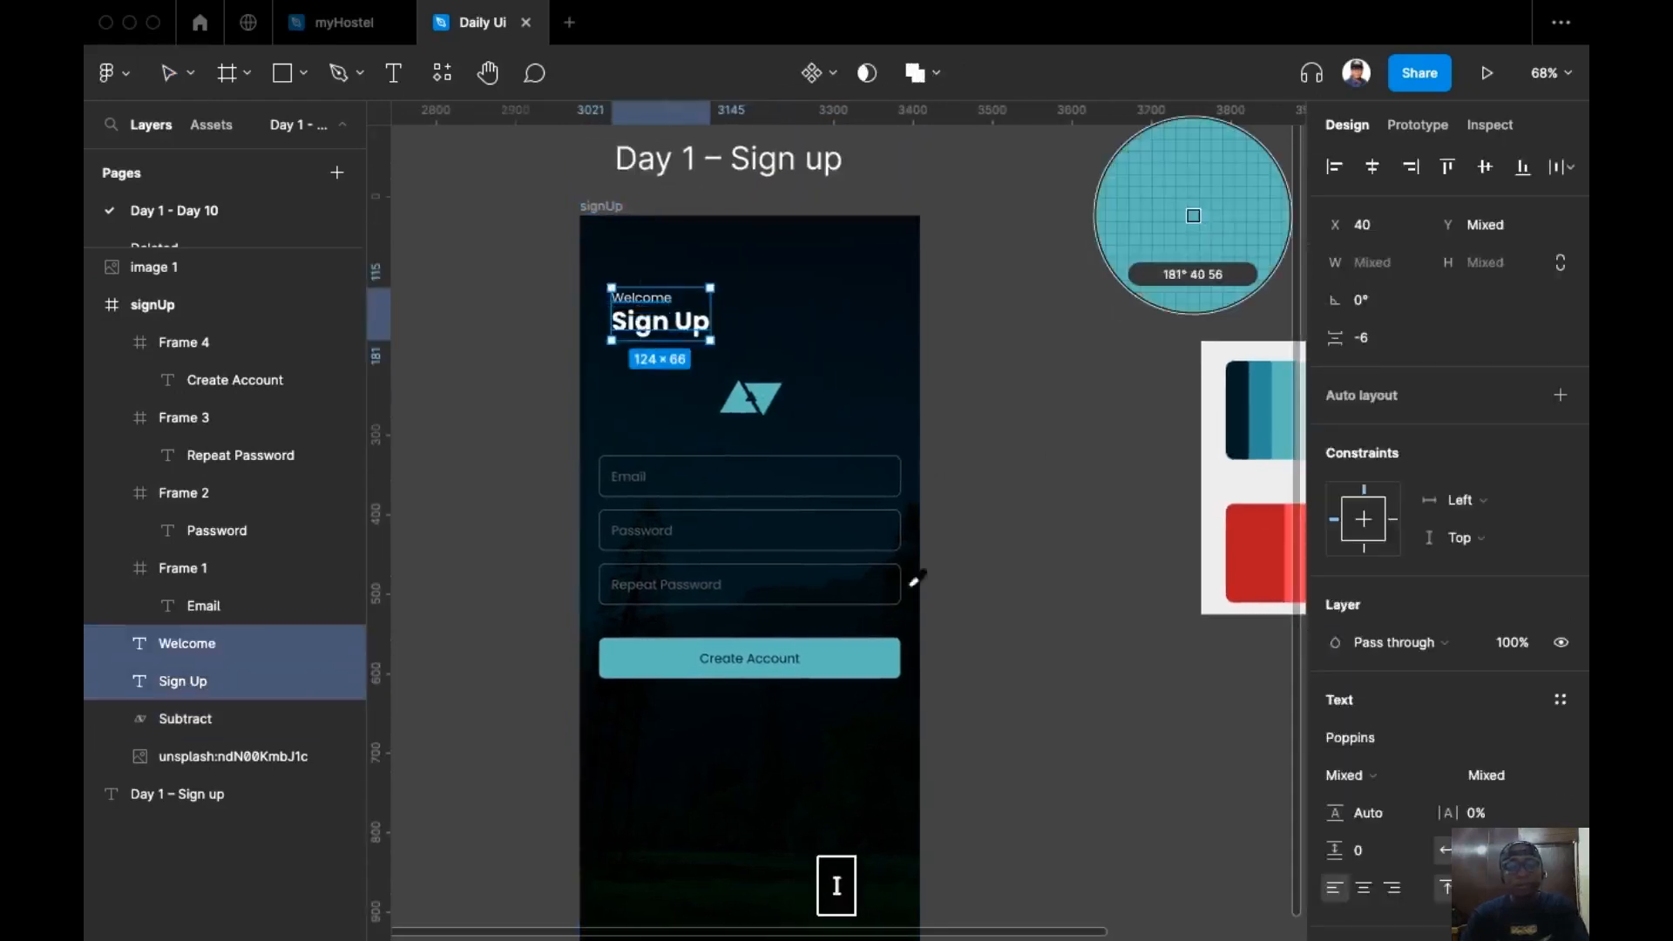
{"action": "left_click", "coordinate": [704, 643]}
{"action": "left_click", "coordinate": [1087, 598]}
{"action": "scroll", "coordinate": [1087, 441], "scroll_direction": "down", "scroll_amount": 2}
{"action": "scroll", "coordinate": [971, 467], "scroll_direction": "down", "scroll_amount": 1}
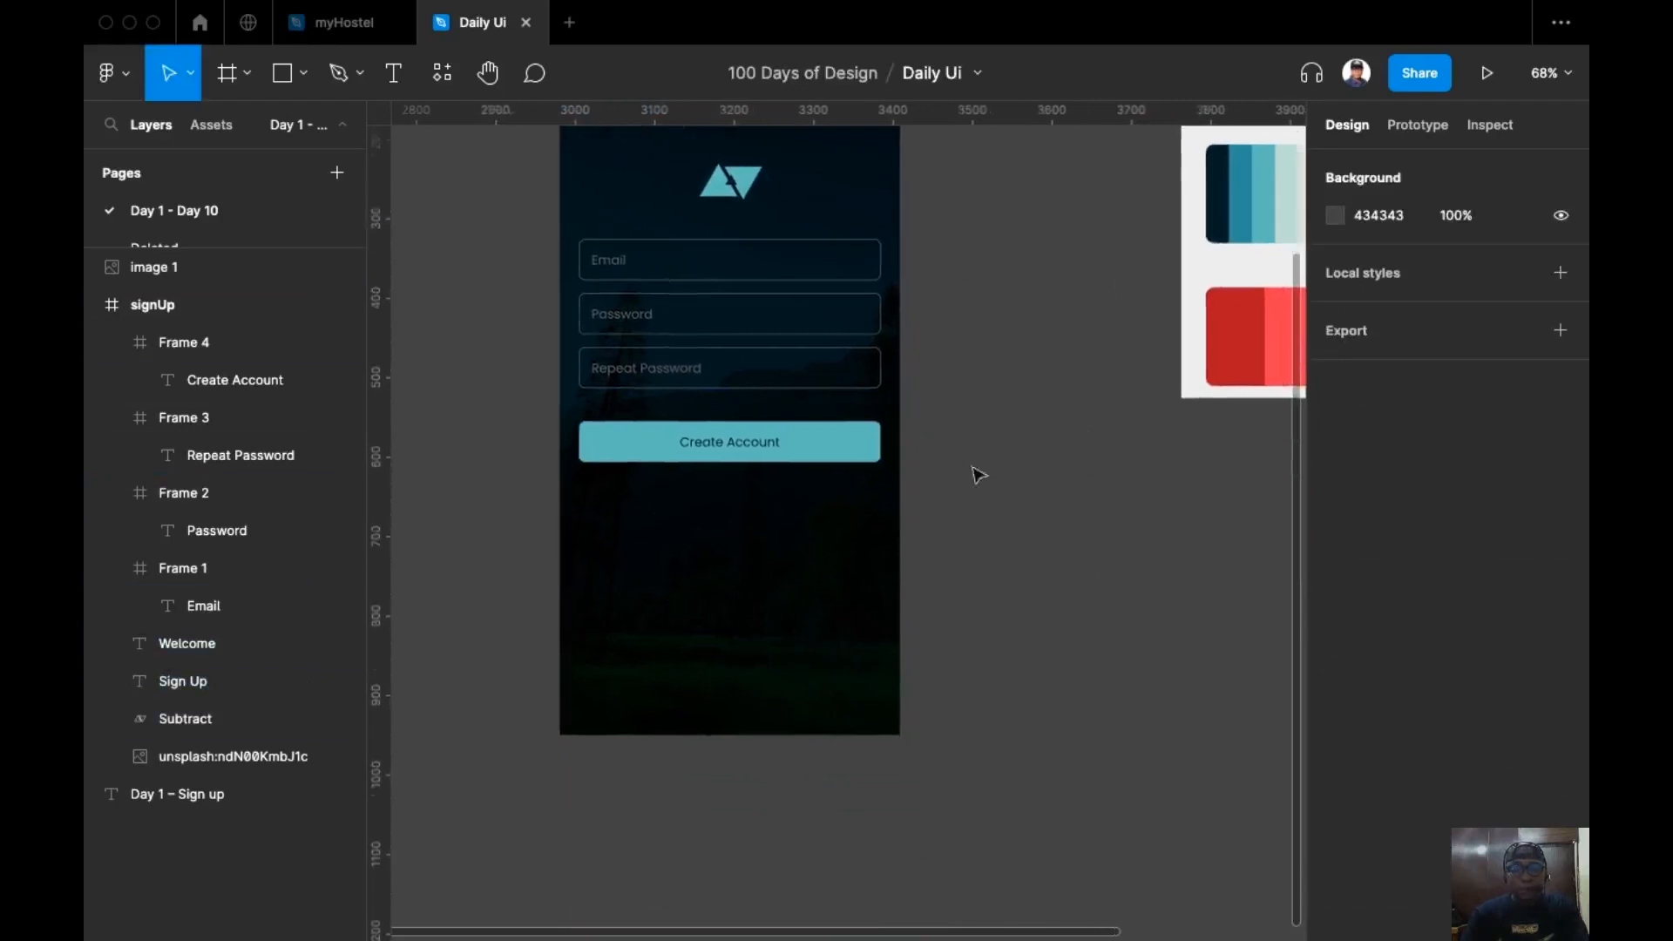
Step: Set the vertical spacing between the Repeat Password field and the Create Account button to 44
{"action": "scroll", "coordinate": [972, 467], "scroll_direction": "right", "scroll_amount": 2}
{"action": "scroll", "coordinate": [972, 467], "scroll_direction": "up", "scroll_amount": 1}
{"action": "left_click", "coordinate": [758, 494]}
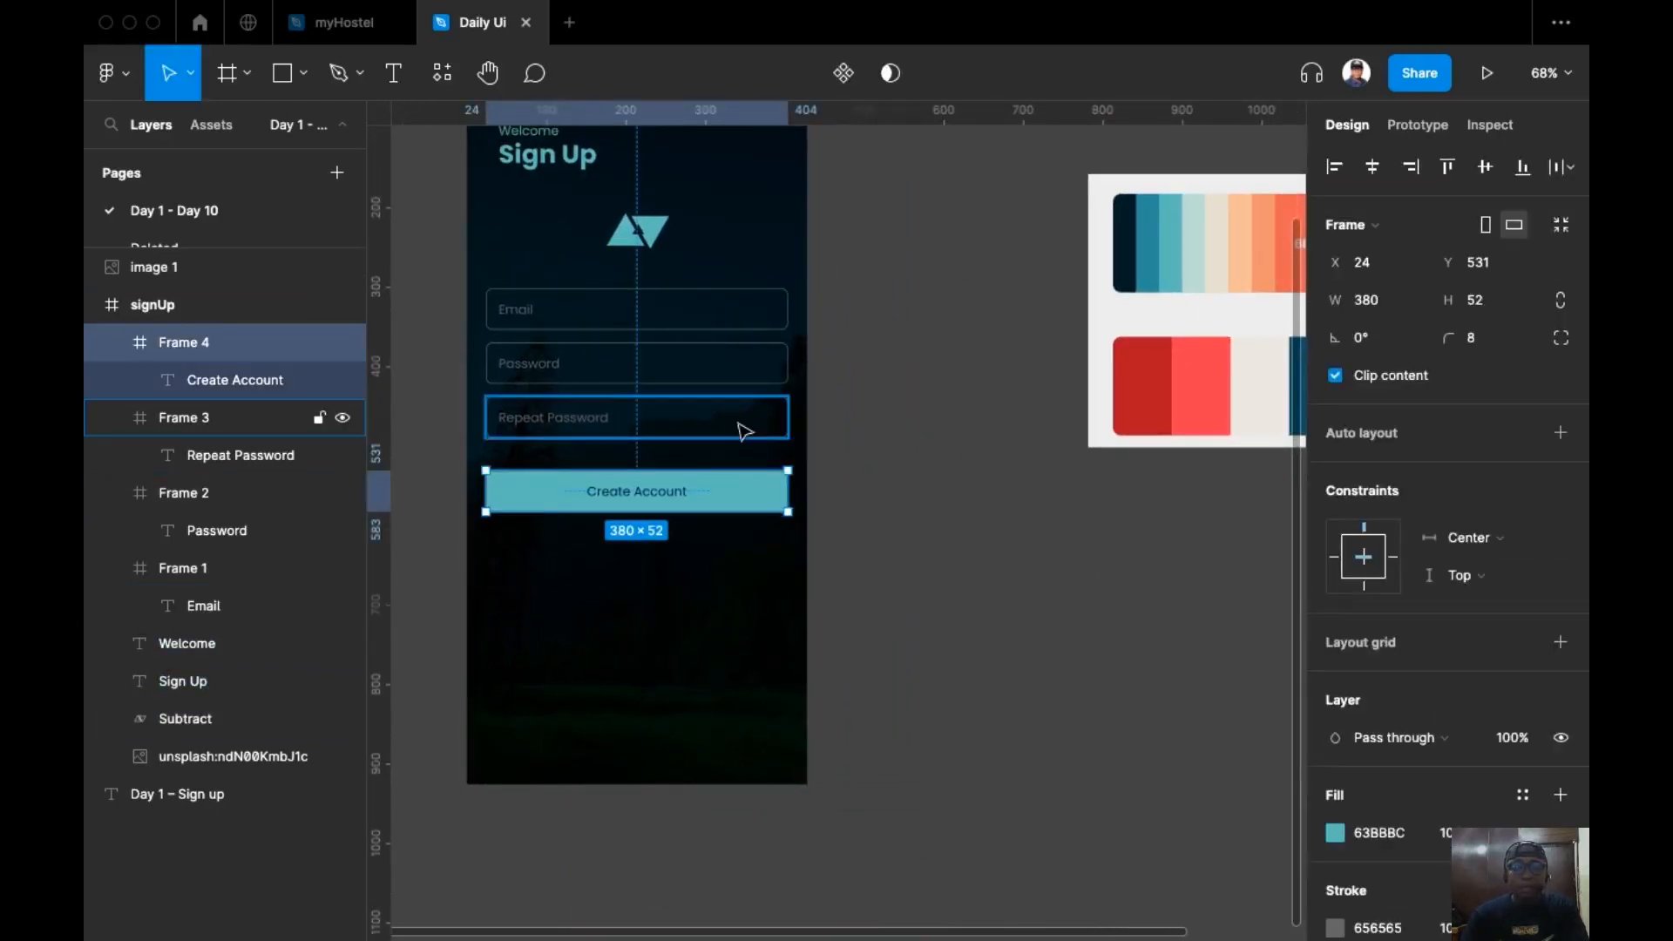
{"action": "left_click", "coordinate": [743, 431], "text": "shift"}
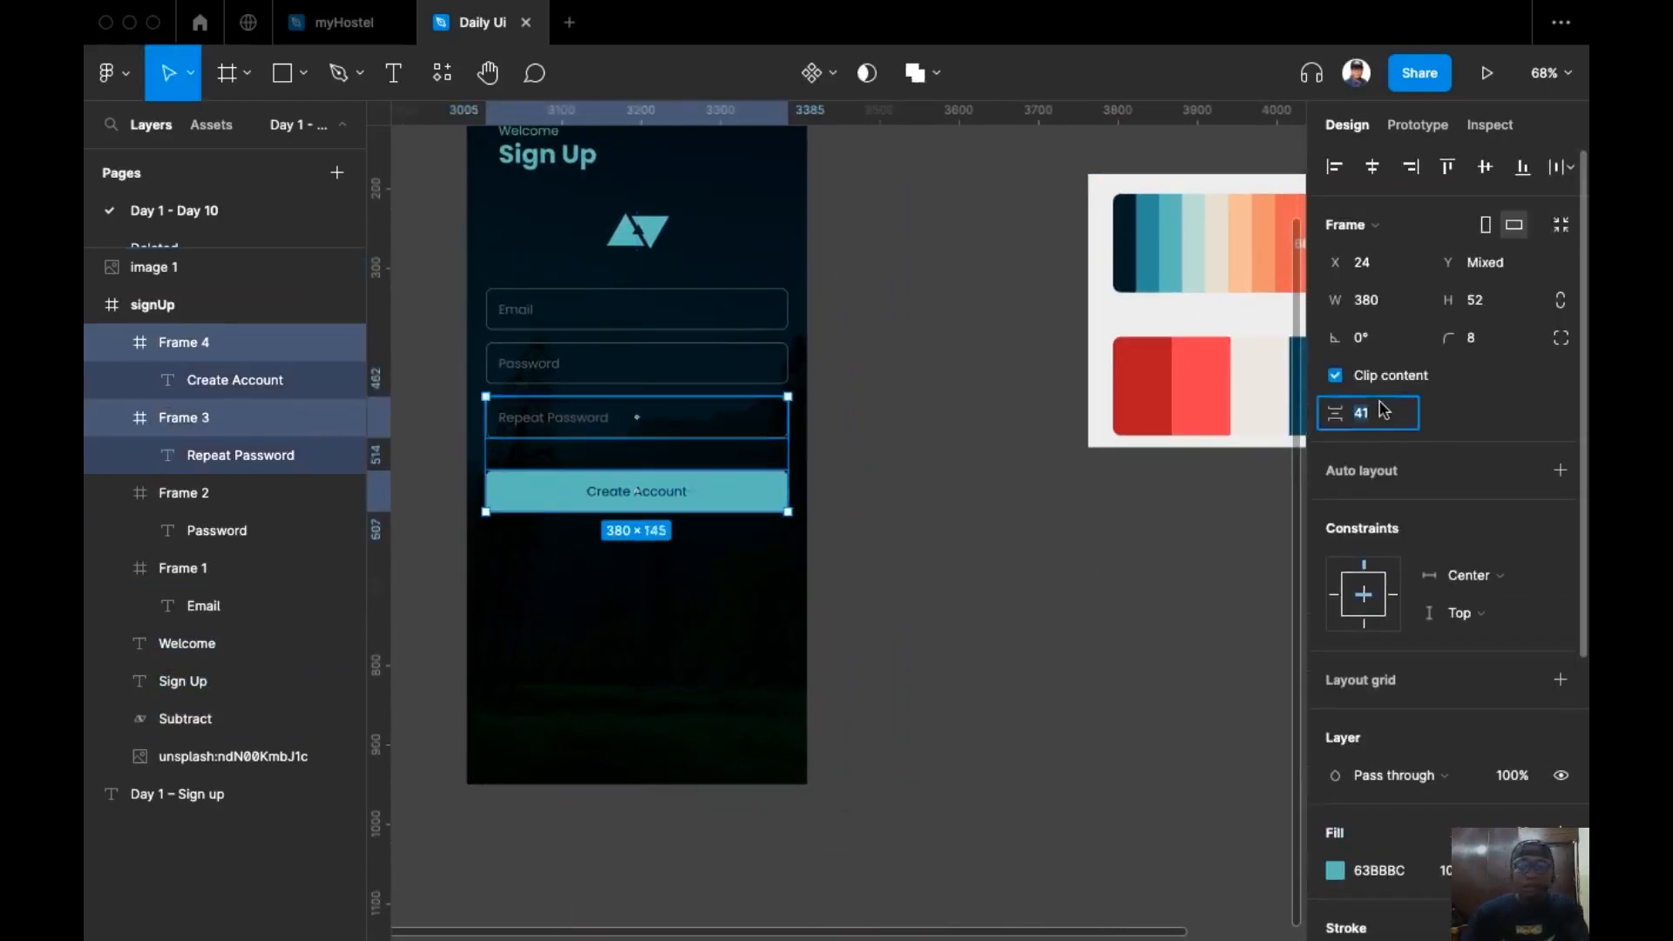
{"action": "type", "text": "44"}
{"action": "key", "text": "Return"}
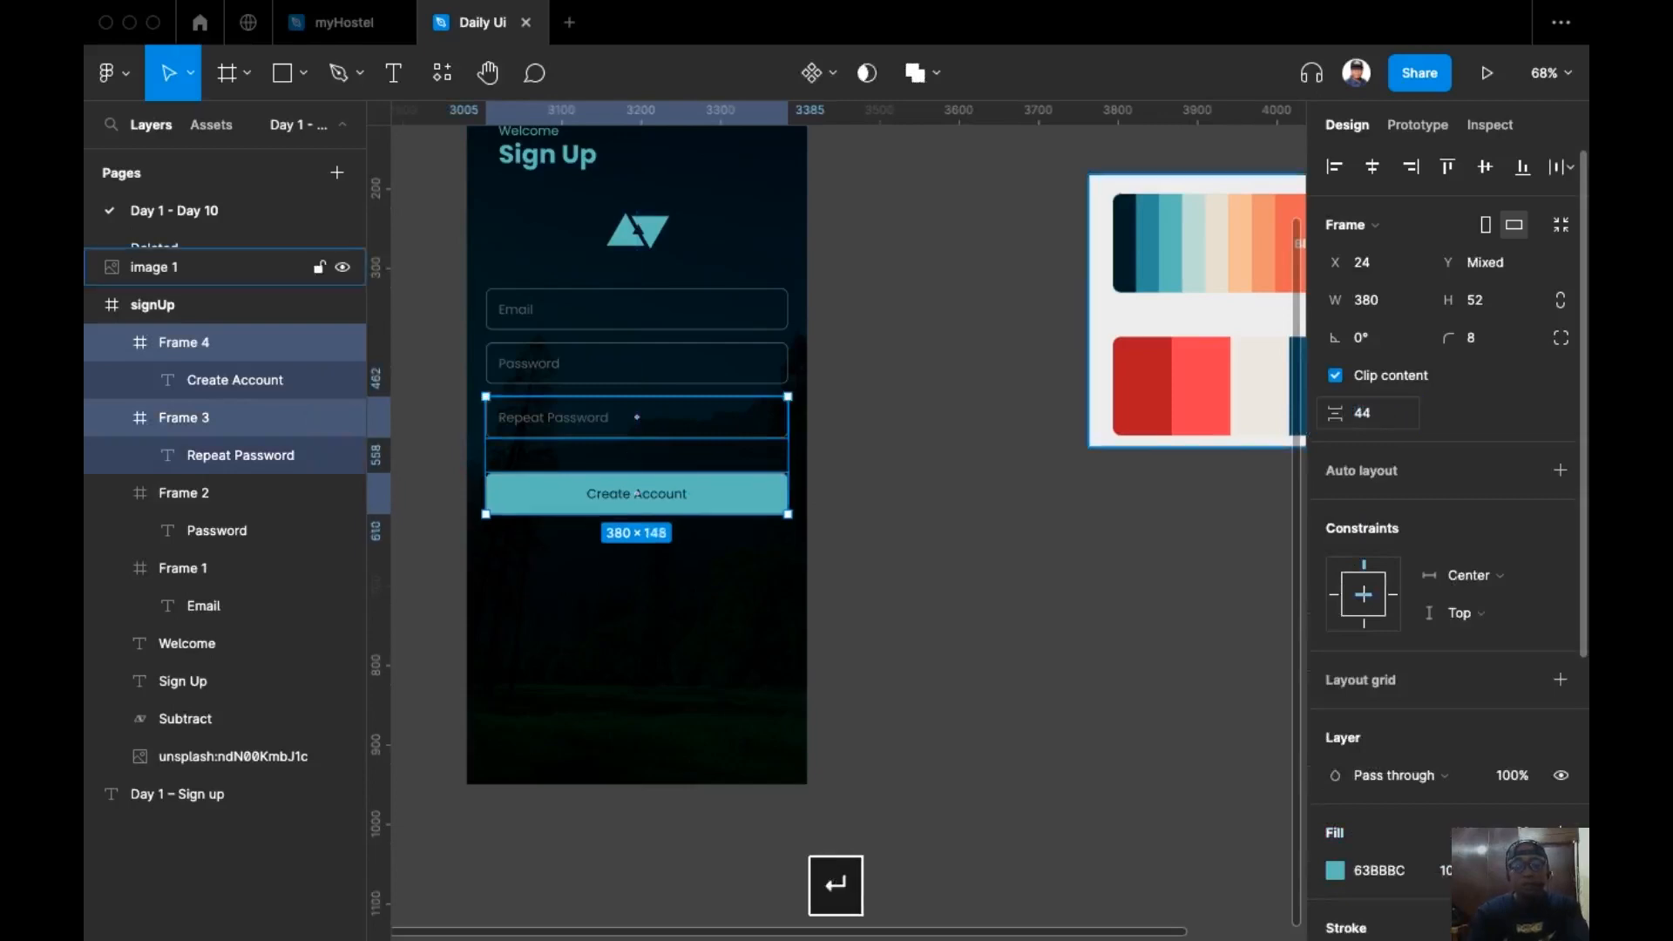
{"action": "left_click", "coordinate": [860, 699]}
{"action": "scroll", "coordinate": [999, 599], "scroll_direction": "down", "scroll_amount": 1}
{"action": "scroll", "coordinate": [999, 599], "scroll_direction": "left", "scroll_amount": 1}
{"action": "scroll", "coordinate": [999, 599], "scroll_direction": "up", "scroll_amount": 5}
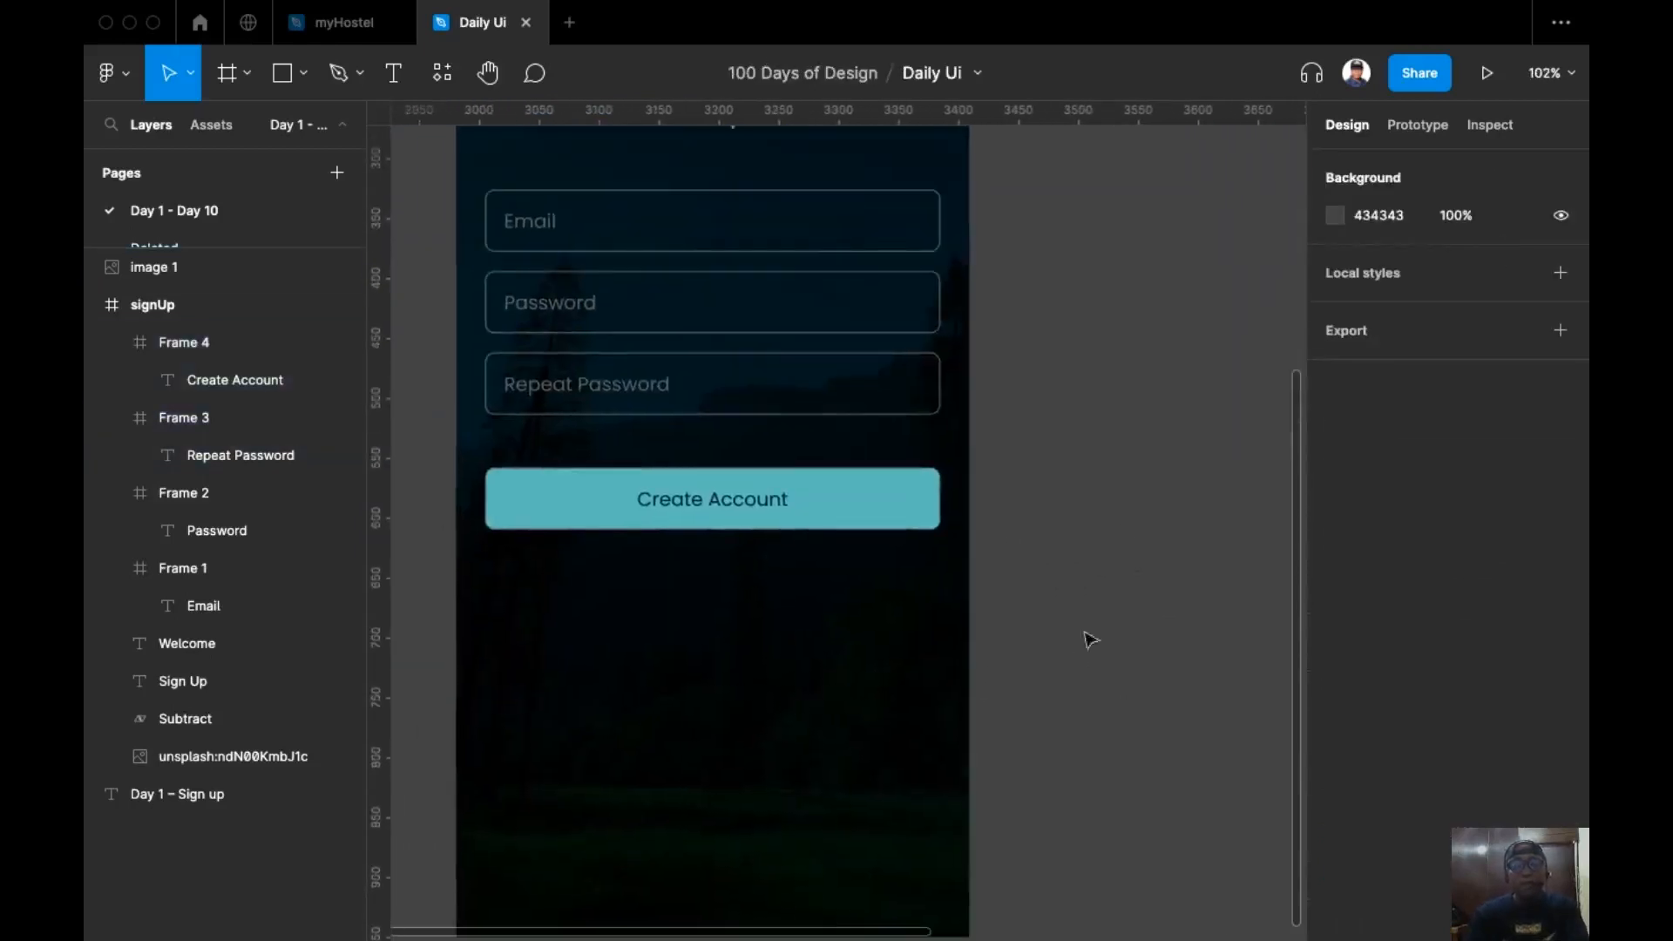
Step: Duplicate the Repeat Password label text and place the copy in the signUp frame just below the Create Account button
{"action": "scroll", "coordinate": [1110, 615], "scroll_direction": "down", "scroll_amount": 1}
{"action": "left_click_drag", "start_coordinate": [1111, 614], "coordinate": [1074, 677]}
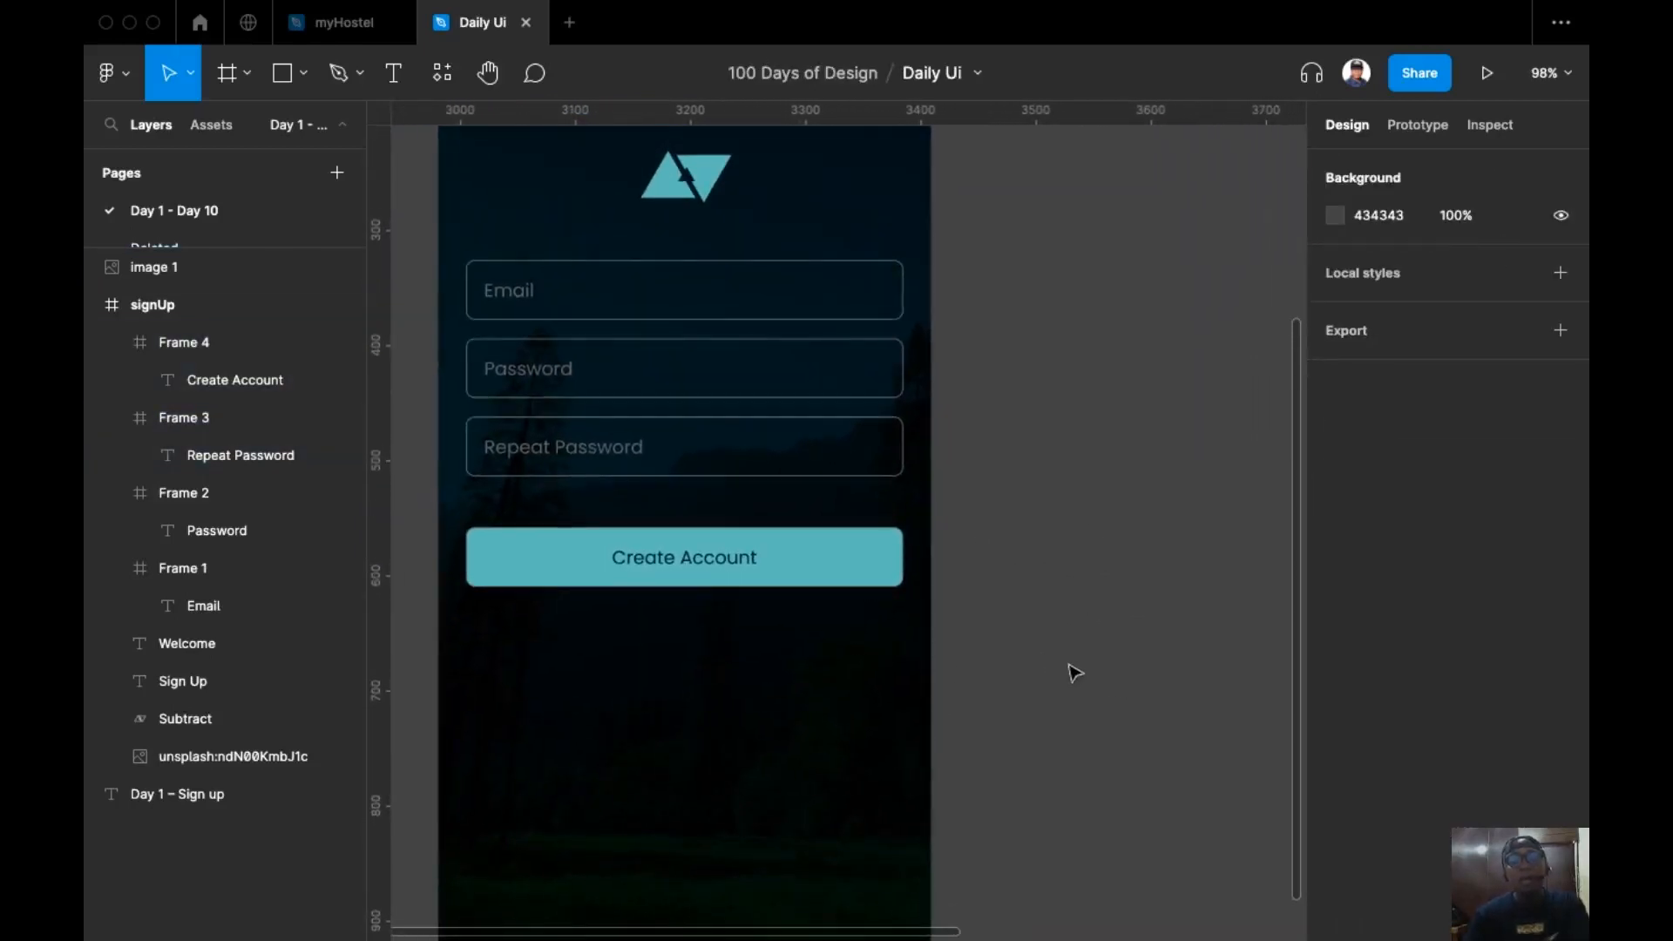
{"action": "scroll", "coordinate": [1075, 672], "scroll_direction": "up", "scroll_amount": 2}
{"action": "scroll", "coordinate": [1075, 673], "scroll_direction": "left", "scroll_amount": 1}
{"action": "scroll", "coordinate": [1083, 430], "scroll_direction": "down", "scroll_amount": 4}
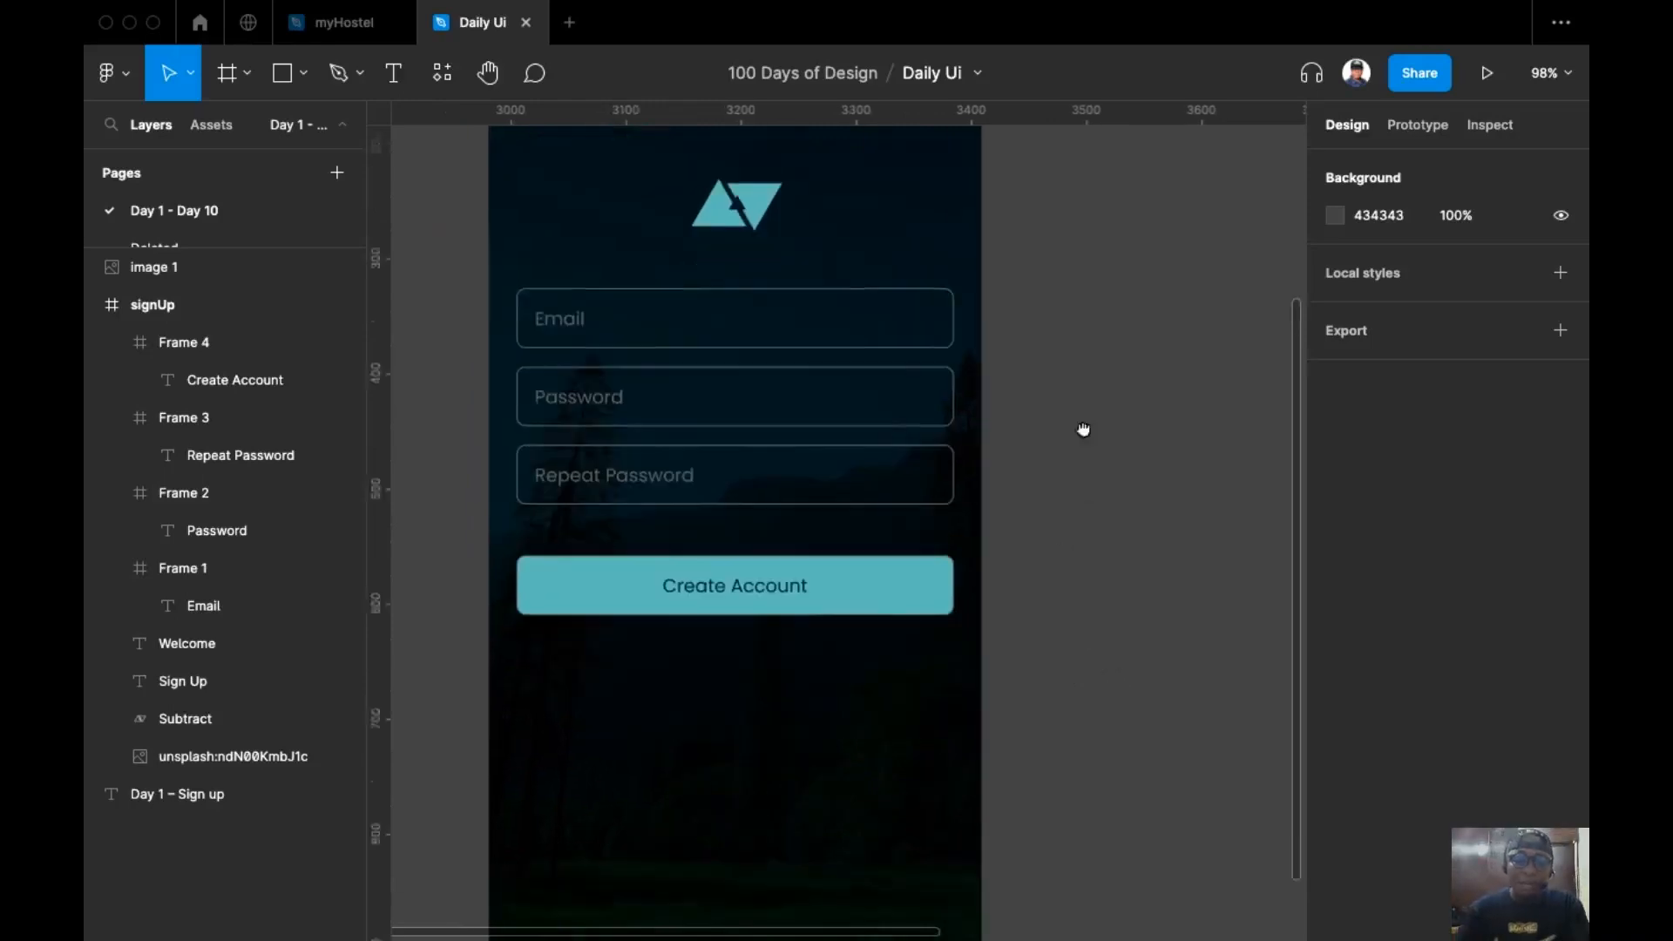
{"action": "scroll", "coordinate": [1021, 373], "scroll_direction": "up", "scroll_amount": 1}
{"action": "scroll", "coordinate": [1021, 372], "scroll_direction": "left", "scroll_amount": 1}
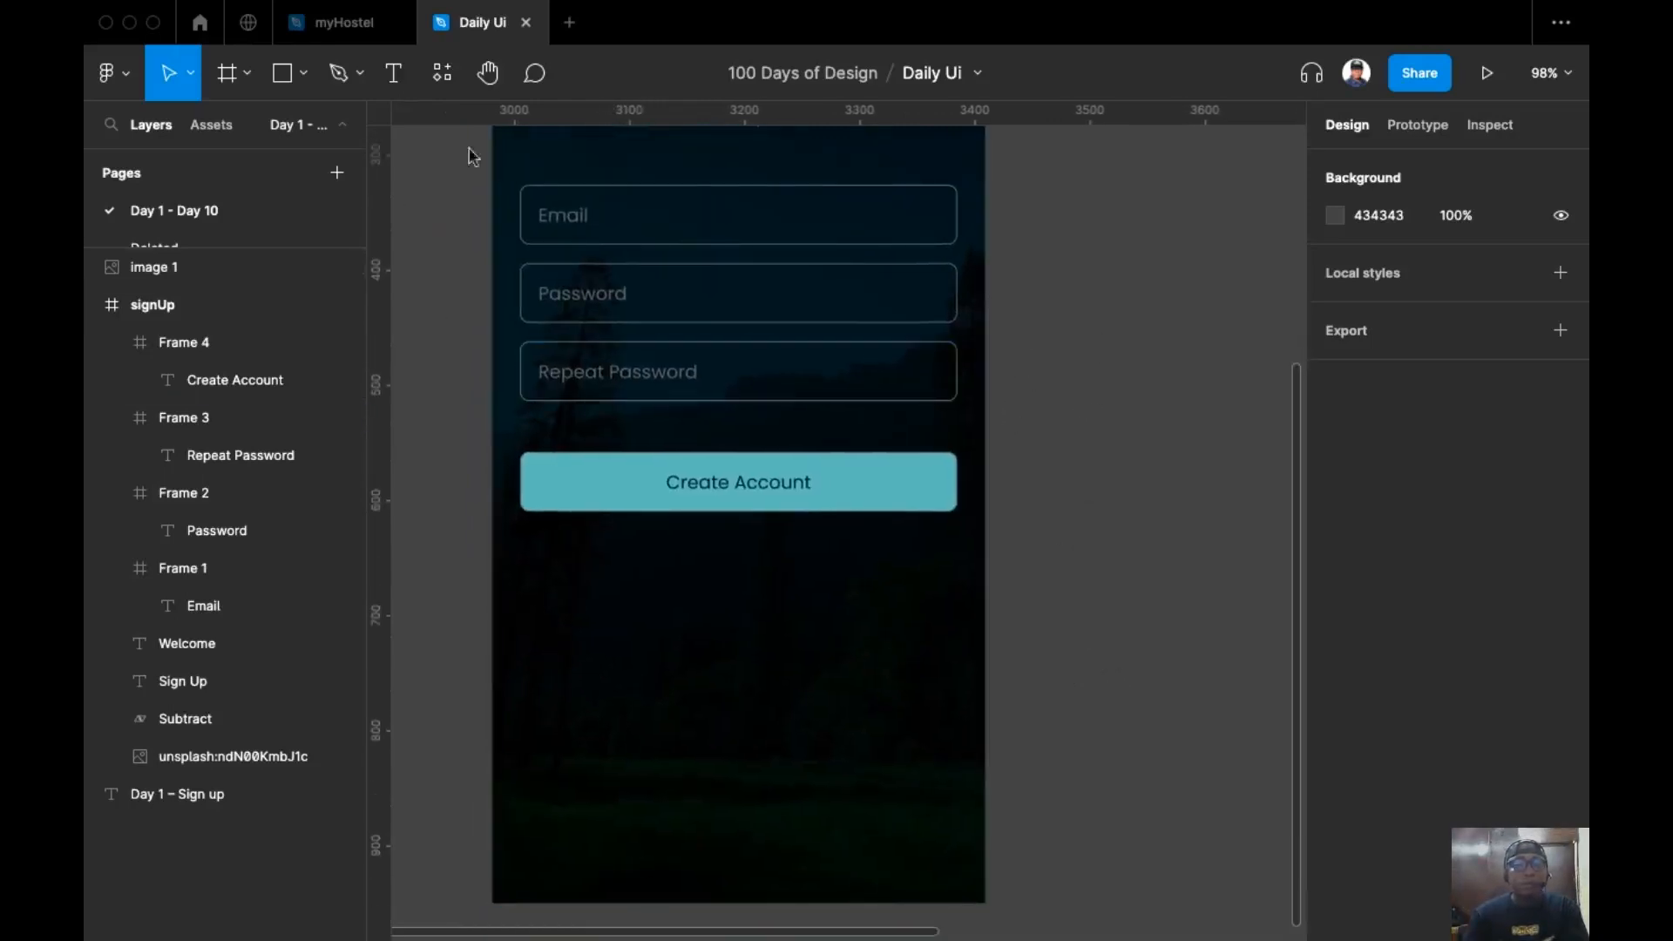
{"action": "left_click", "coordinate": [662, 384], "text": "super"}
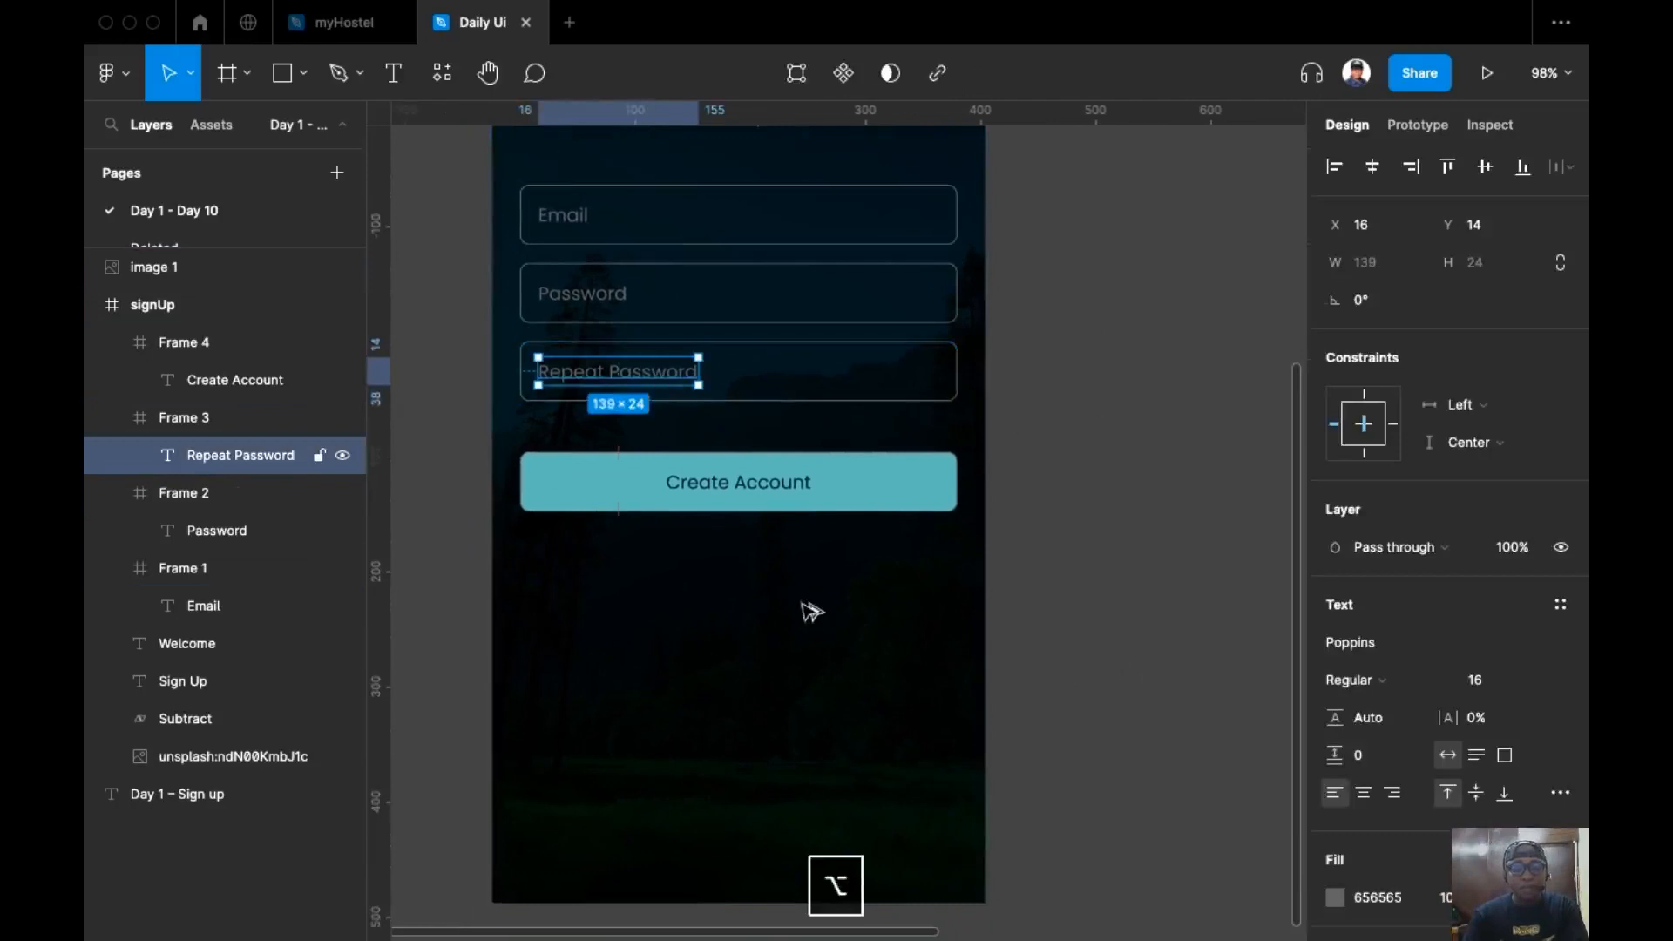
{"action": "left_click_drag", "start_coordinate": [619, 373], "coordinate": [740, 568]}
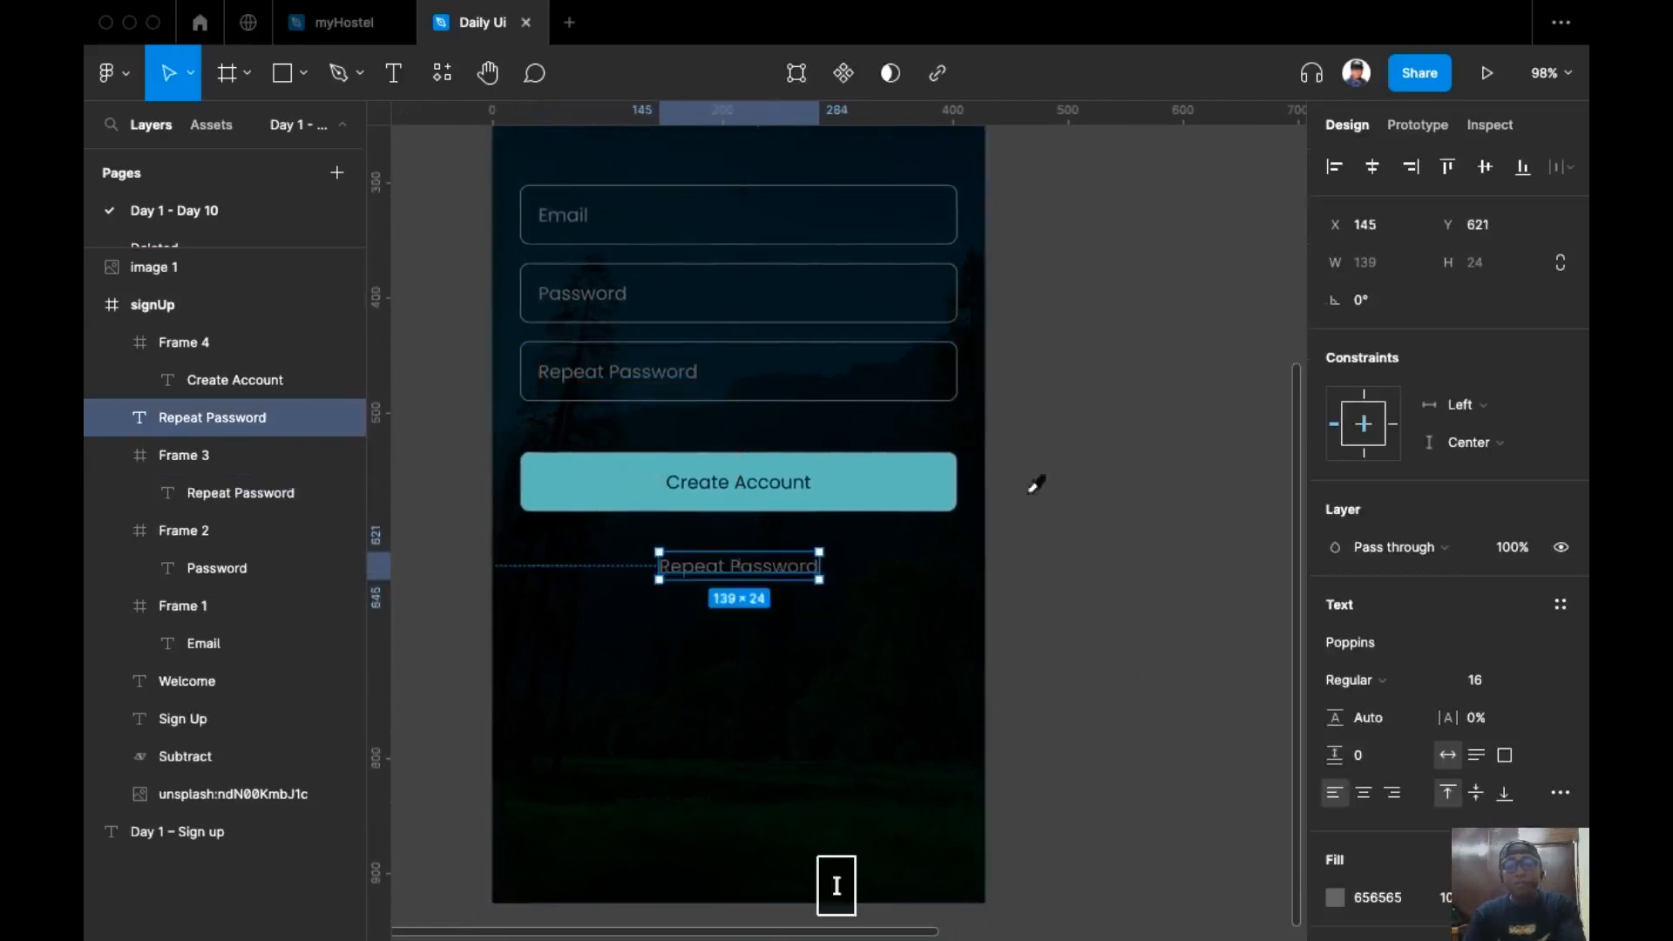
Step: Recolour the copied label below the Create Account button to the dark grey 414141
{"action": "left_click", "coordinate": [1162, 513]}
{"action": "left_click", "coordinate": [791, 572], "text": "super"}
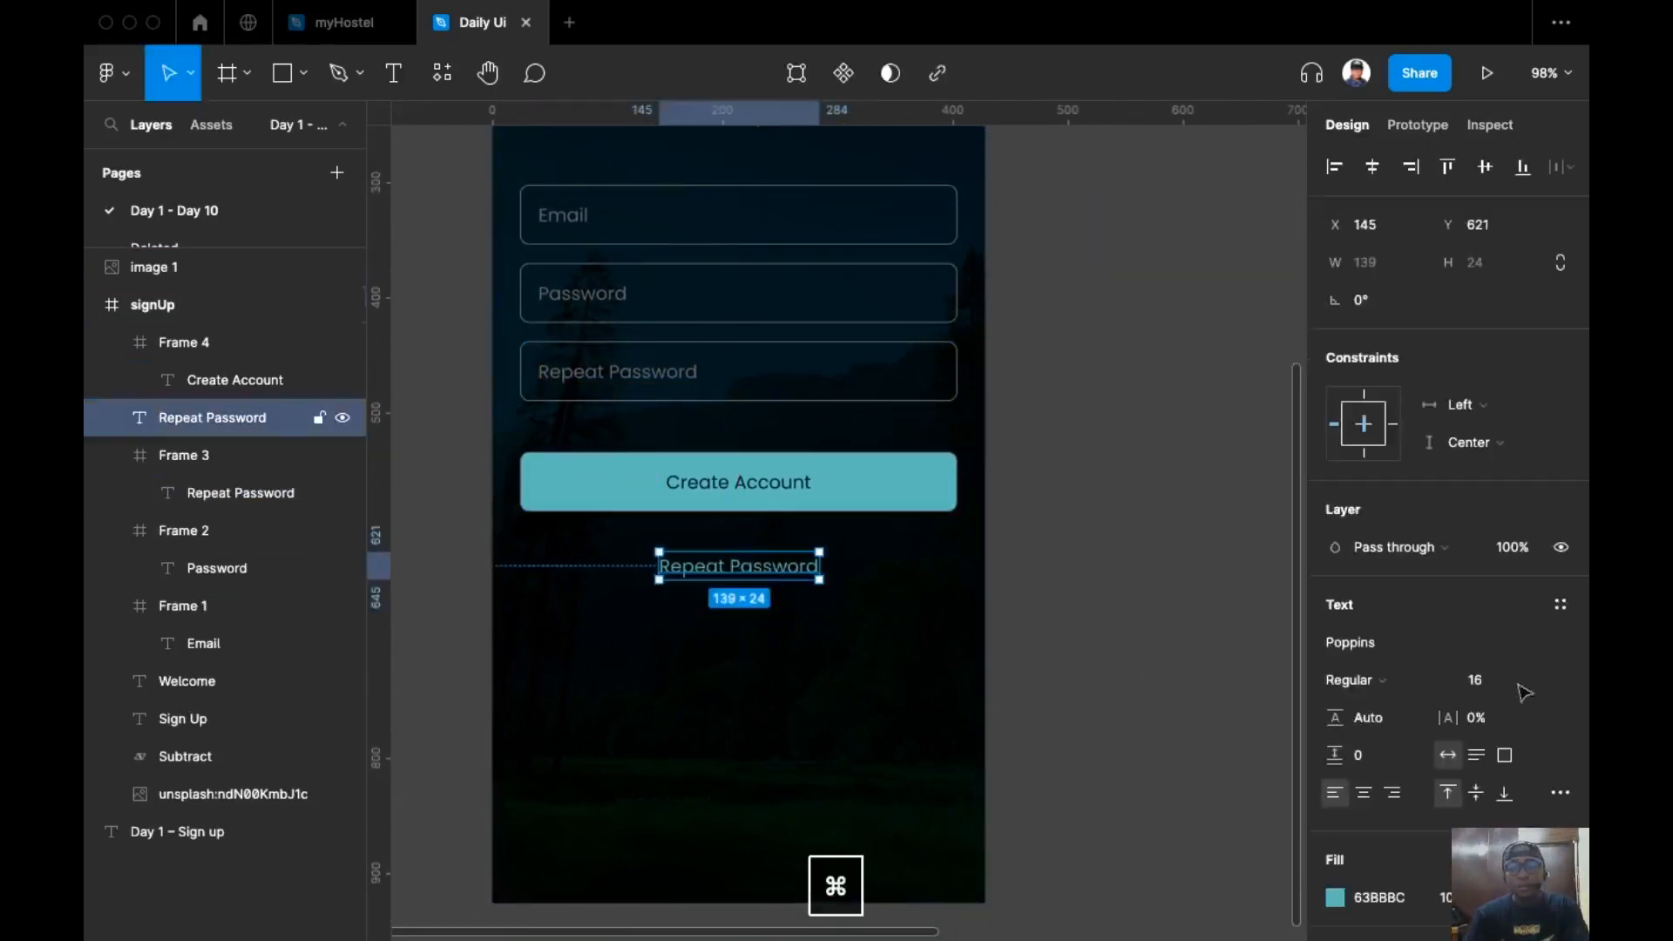
{"action": "left_click", "coordinate": [1342, 689]}
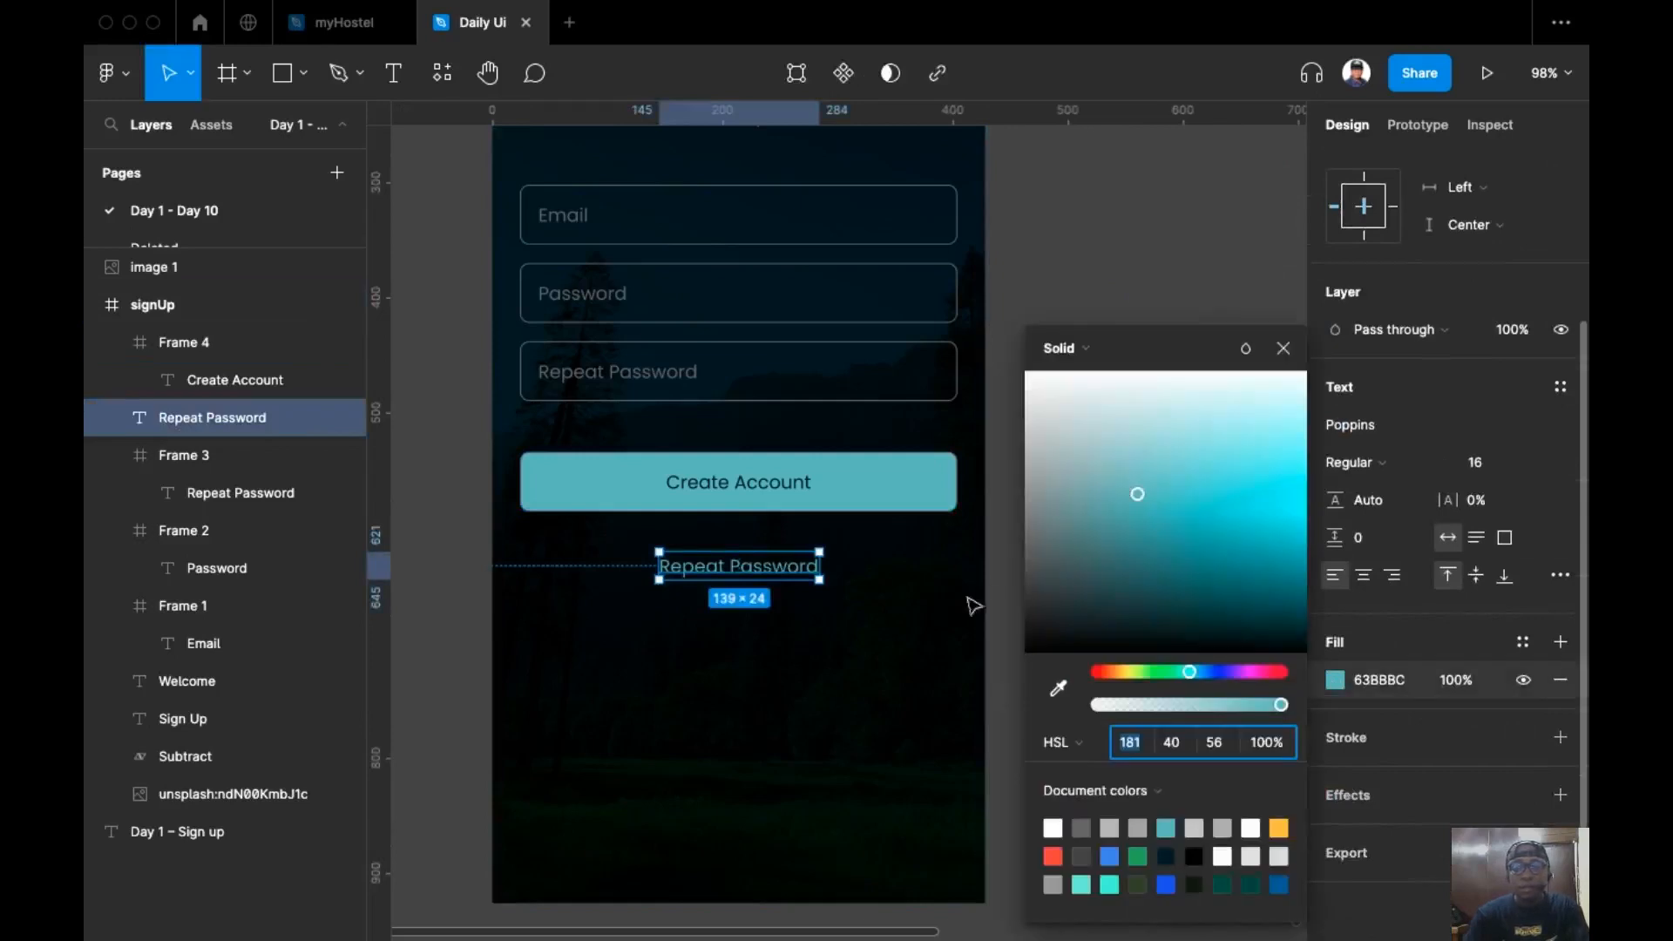
{"action": "left_click_drag", "start_coordinate": [1029, 601], "coordinate": [966, 619]}
Step: Change the copied label's text to "Or Sign Up with" and centre it horizontally in the signUp frame
{"action": "double_click", "coordinate": [708, 568]}
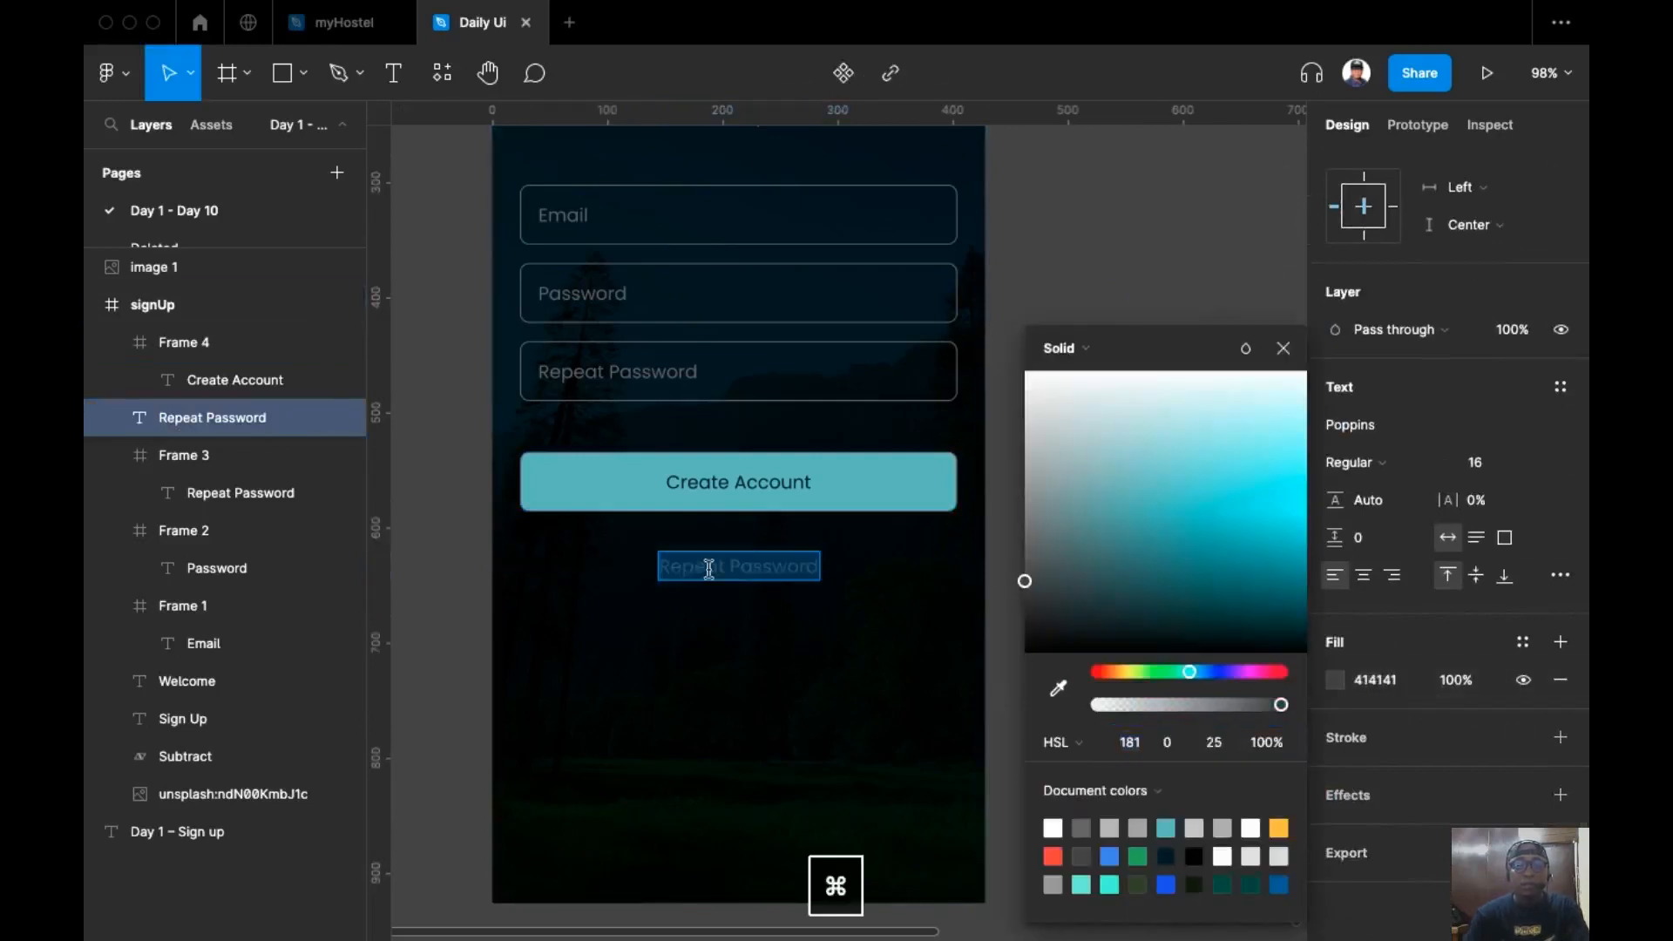
{"action": "type", "text": "Or Sin"}
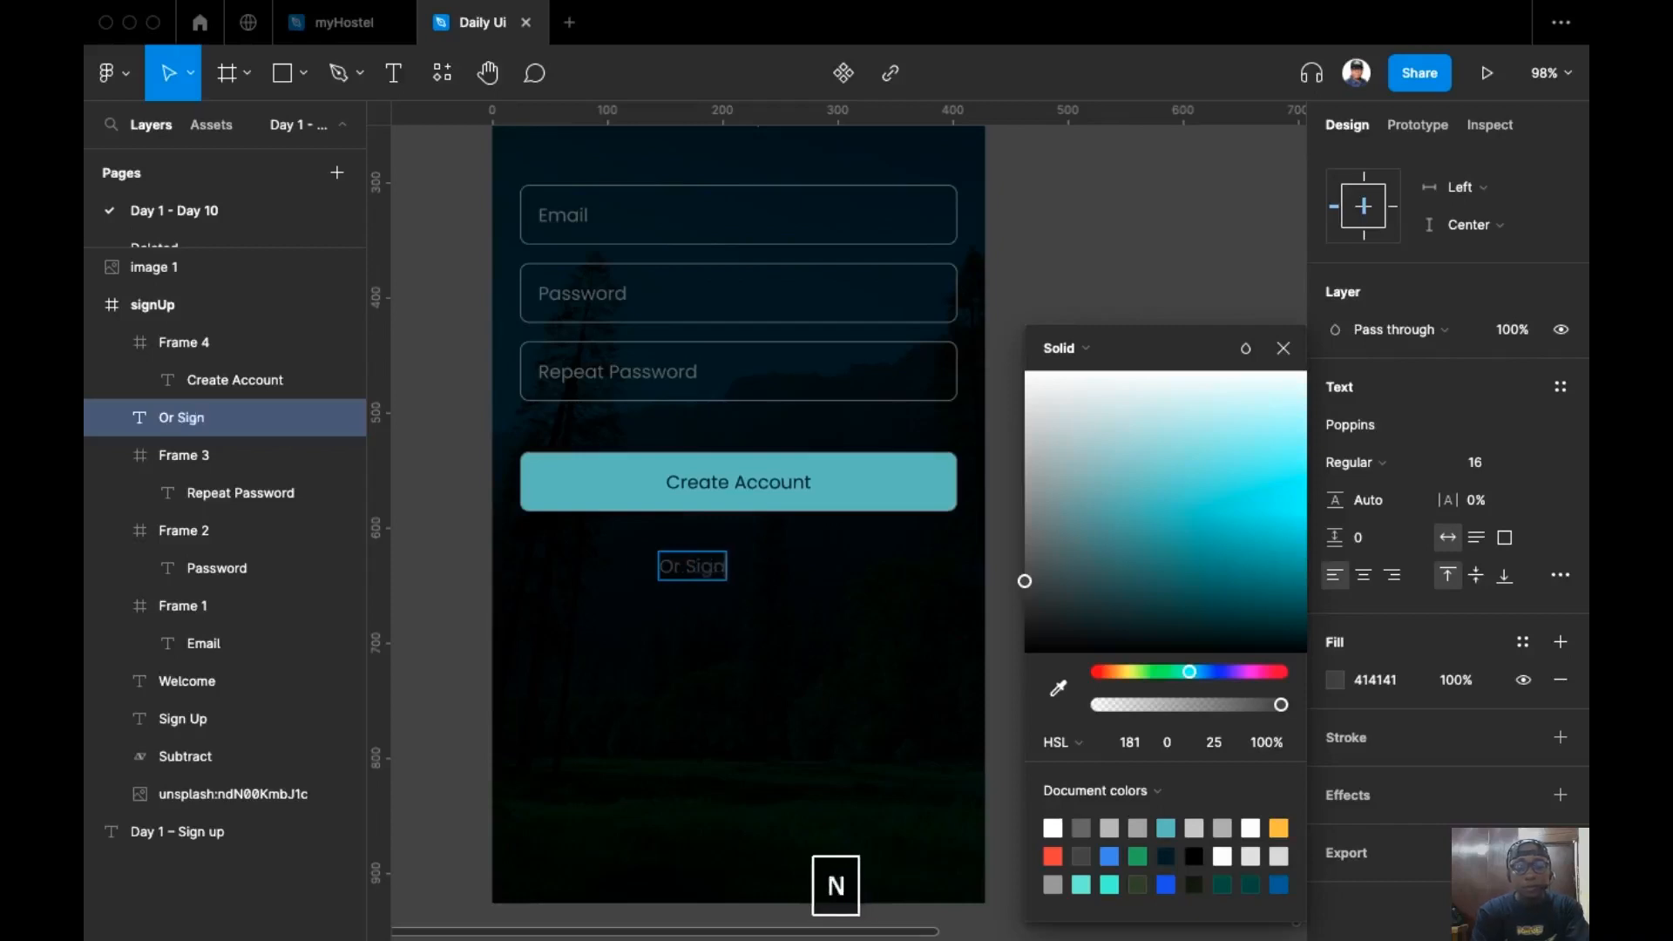
{"action": "type", "text": "n Up with"}
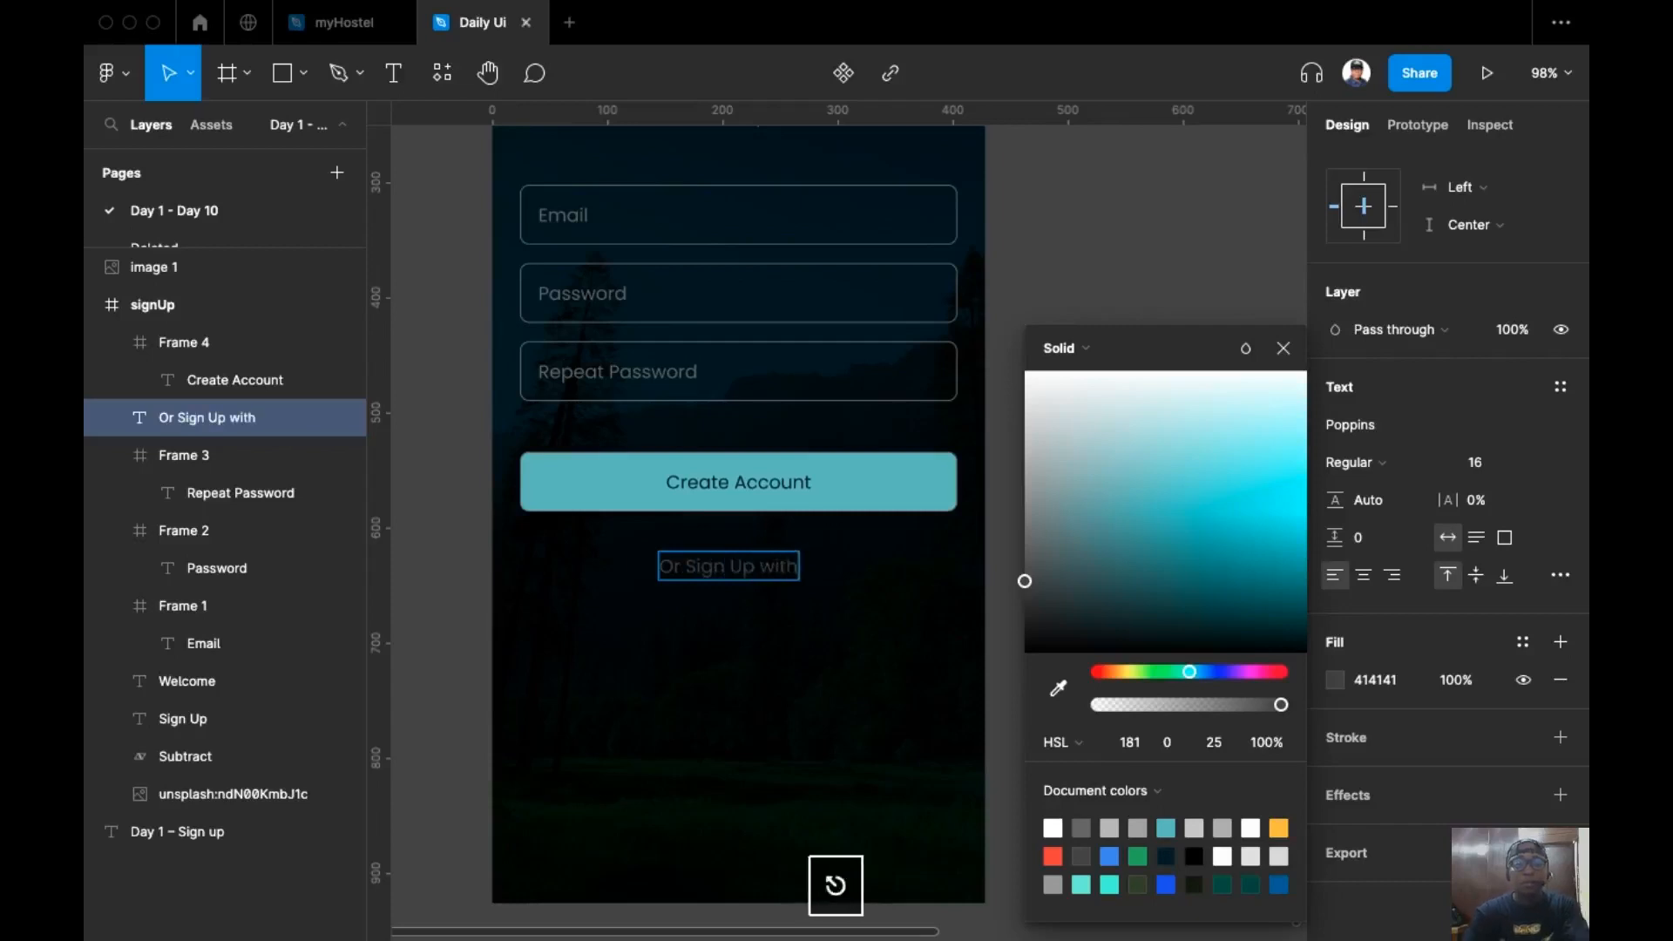
{"action": "left_click", "coordinate": [732, 526]}
{"action": "left_click", "coordinate": [739, 568]}
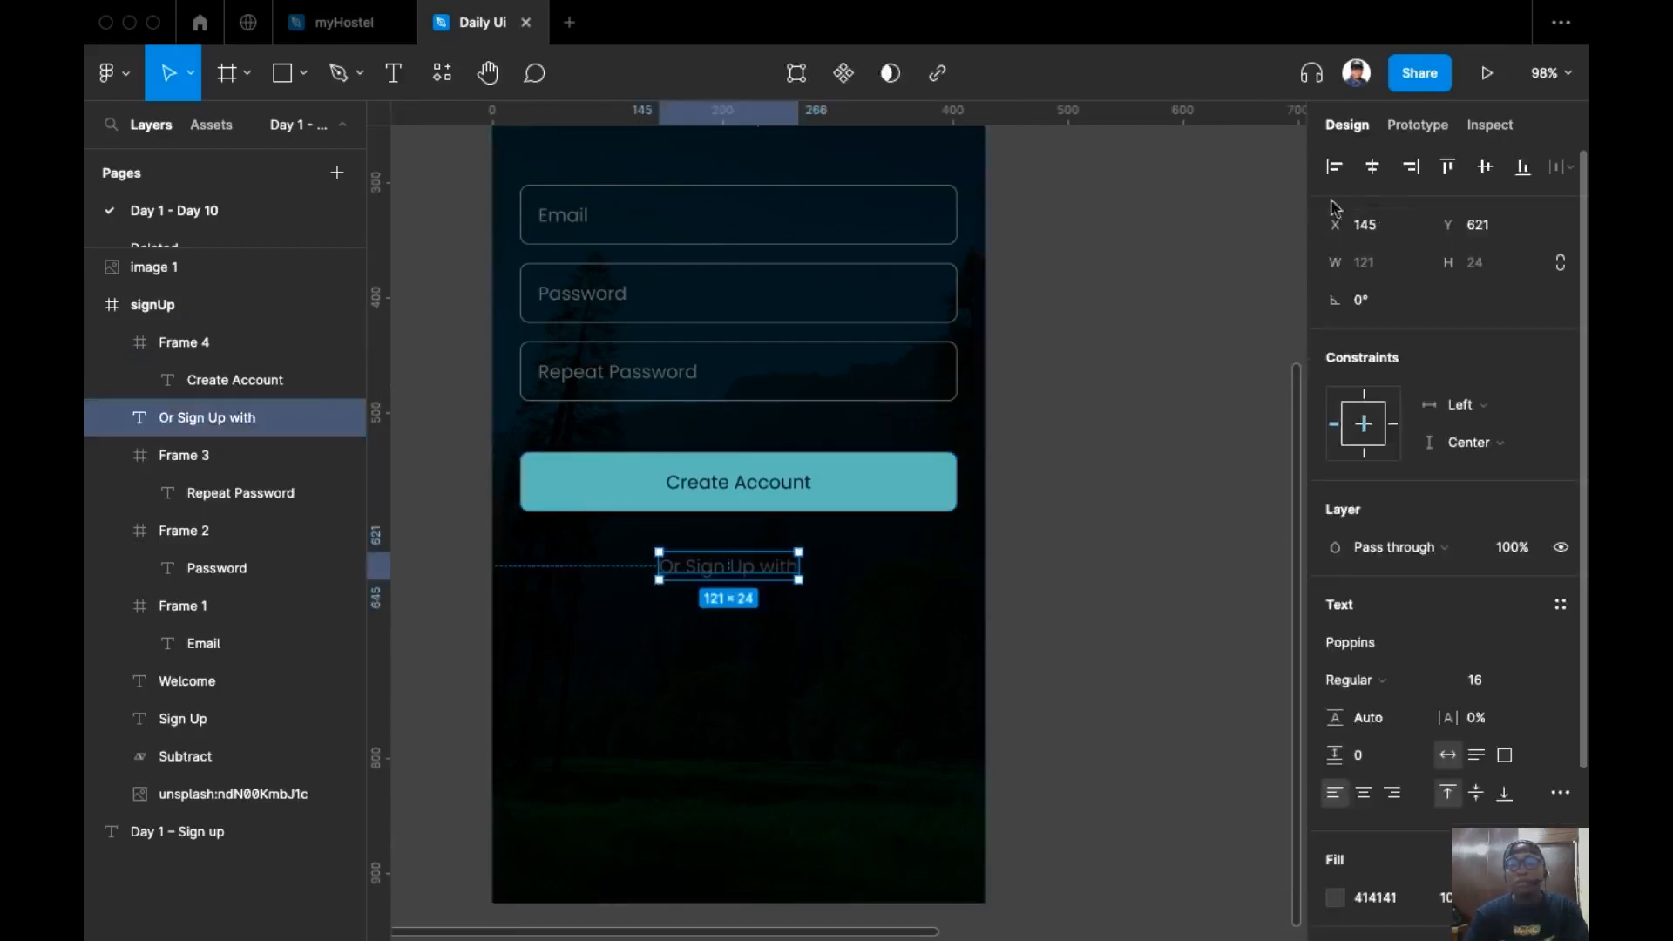
{"action": "left_click", "coordinate": [1371, 174]}
Step: Import the multicoloured Google icon logos:google-icon with the Iconify plugin and place it on the canvas beside the signUp frame
{"action": "scroll", "coordinate": [1021, 464], "scroll_direction": "down", "scroll_amount": 5}
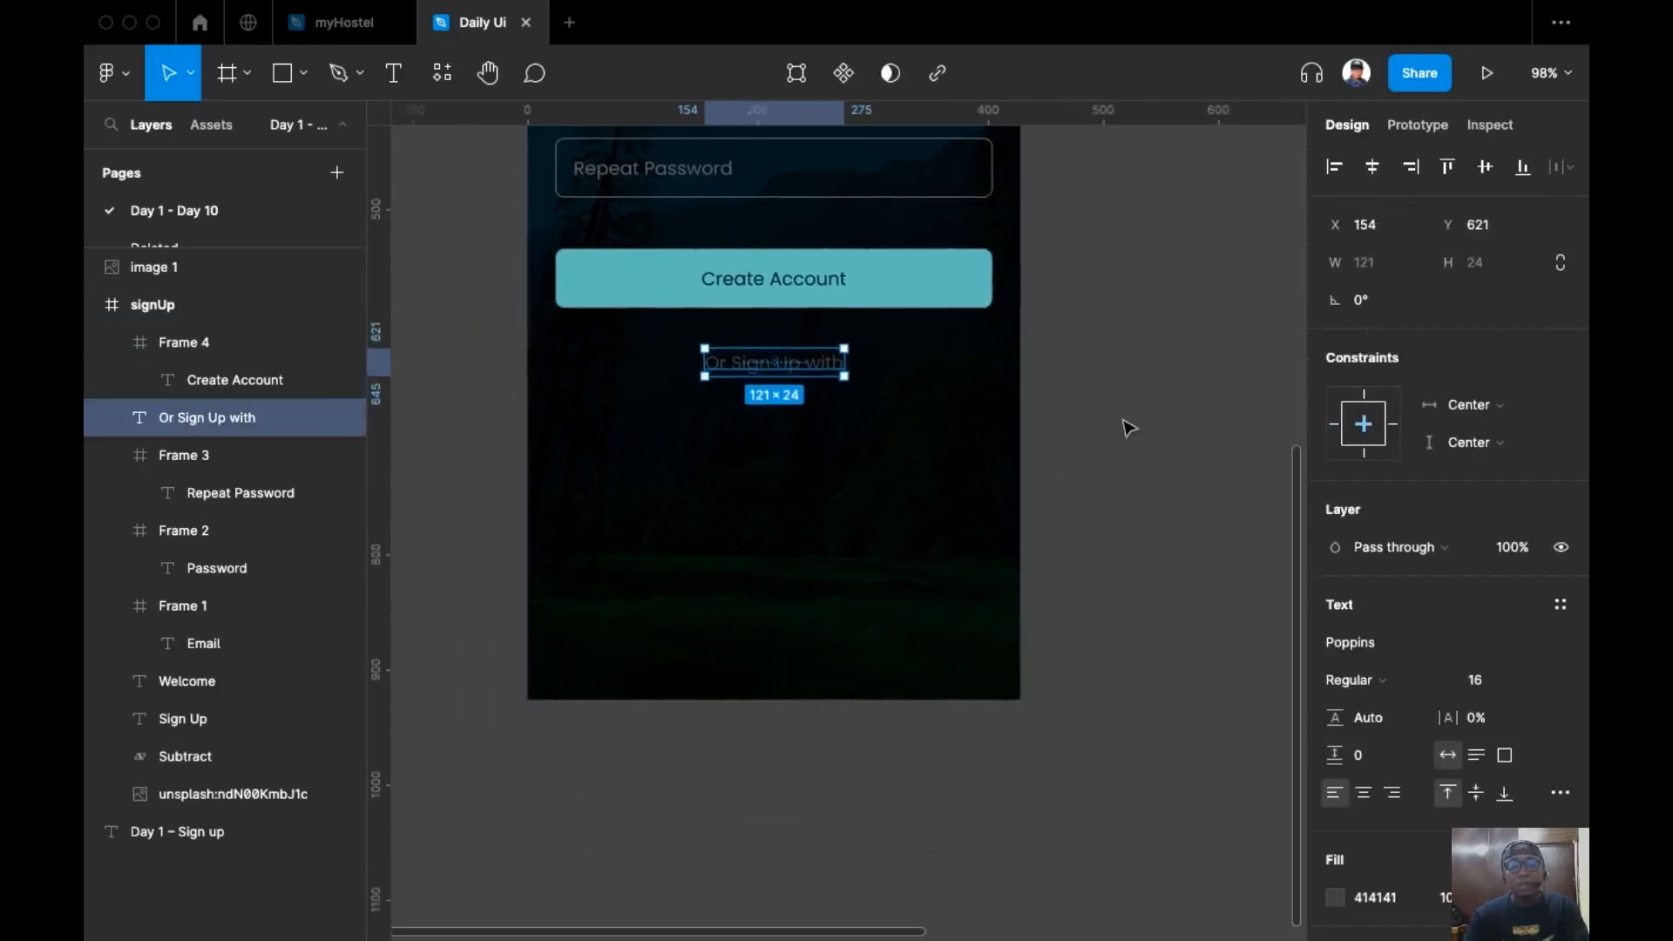
{"action": "left_click", "coordinate": [1098, 488]}
{"action": "scroll", "coordinate": [1078, 555], "scroll_direction": "up", "scroll_amount": 3}
{"action": "scroll", "coordinate": [1076, 551], "scroll_direction": "up", "scroll_amount": 1}
{"action": "key", "text": "super+slash"}
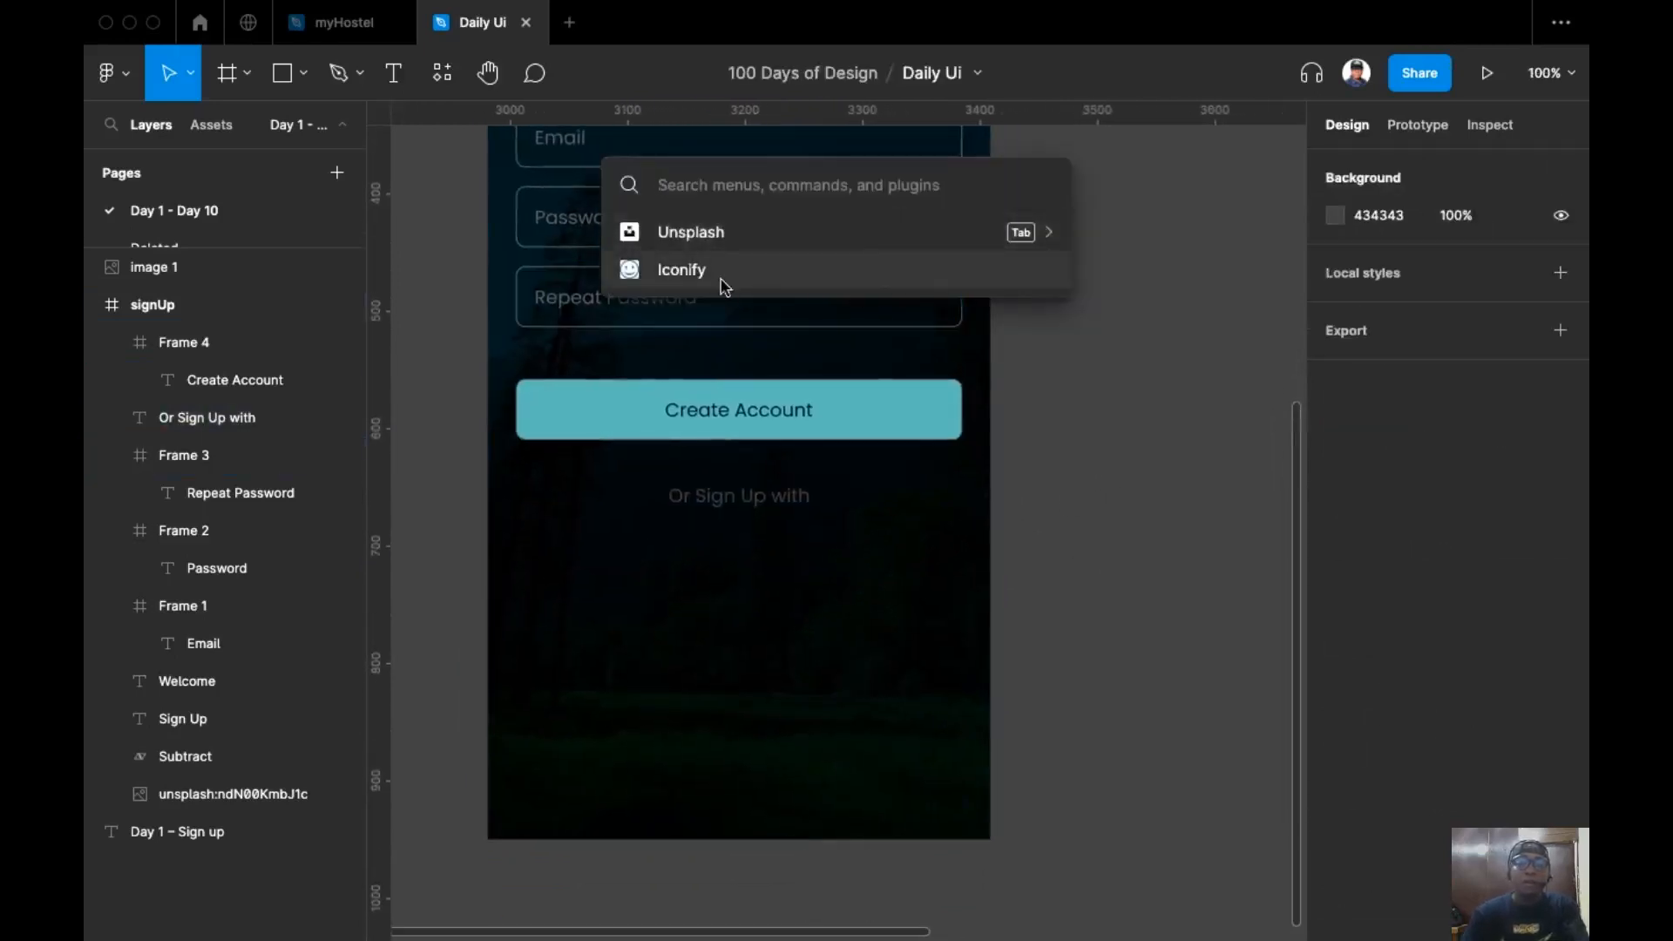
{"action": "left_click", "coordinate": [722, 282]}
{"action": "scroll", "coordinate": [895, 553], "scroll_direction": "down", "scroll_amount": 5}
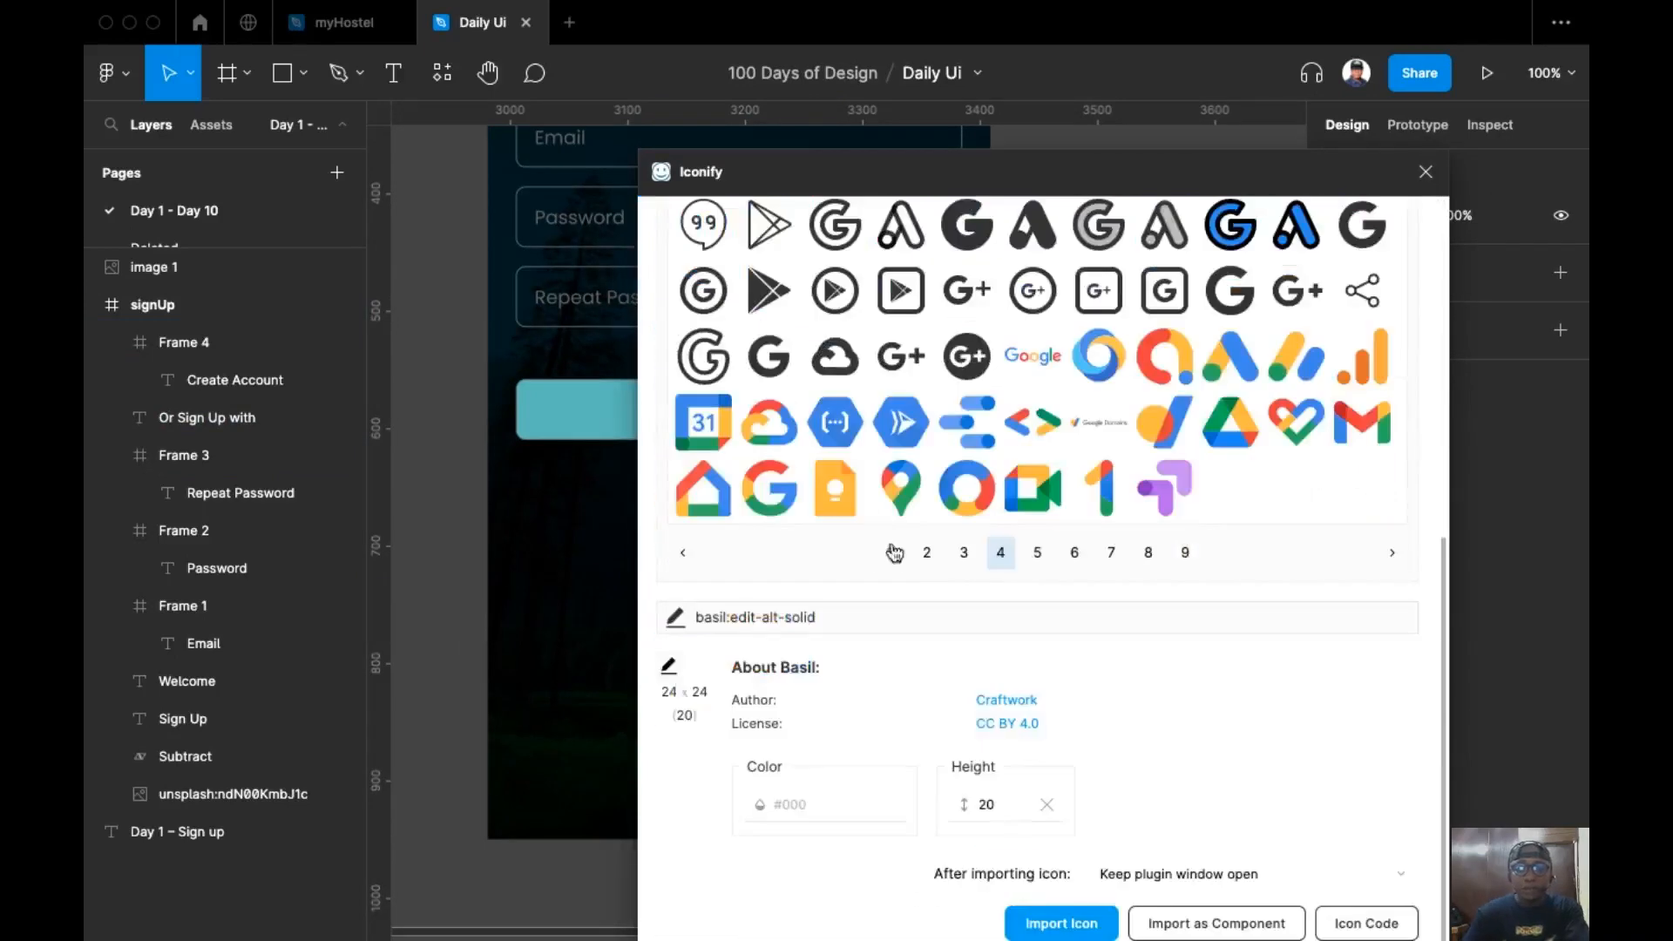
{"action": "left_click_drag", "start_coordinate": [773, 496], "coordinate": [441, 554]}
Step: Search Iconify for "facebook" and import the round mdi:facebook icon onto the canvas beside the signUp frame
{"action": "scroll", "coordinate": [1098, 202], "scroll_direction": "up", "scroll_amount": 5}
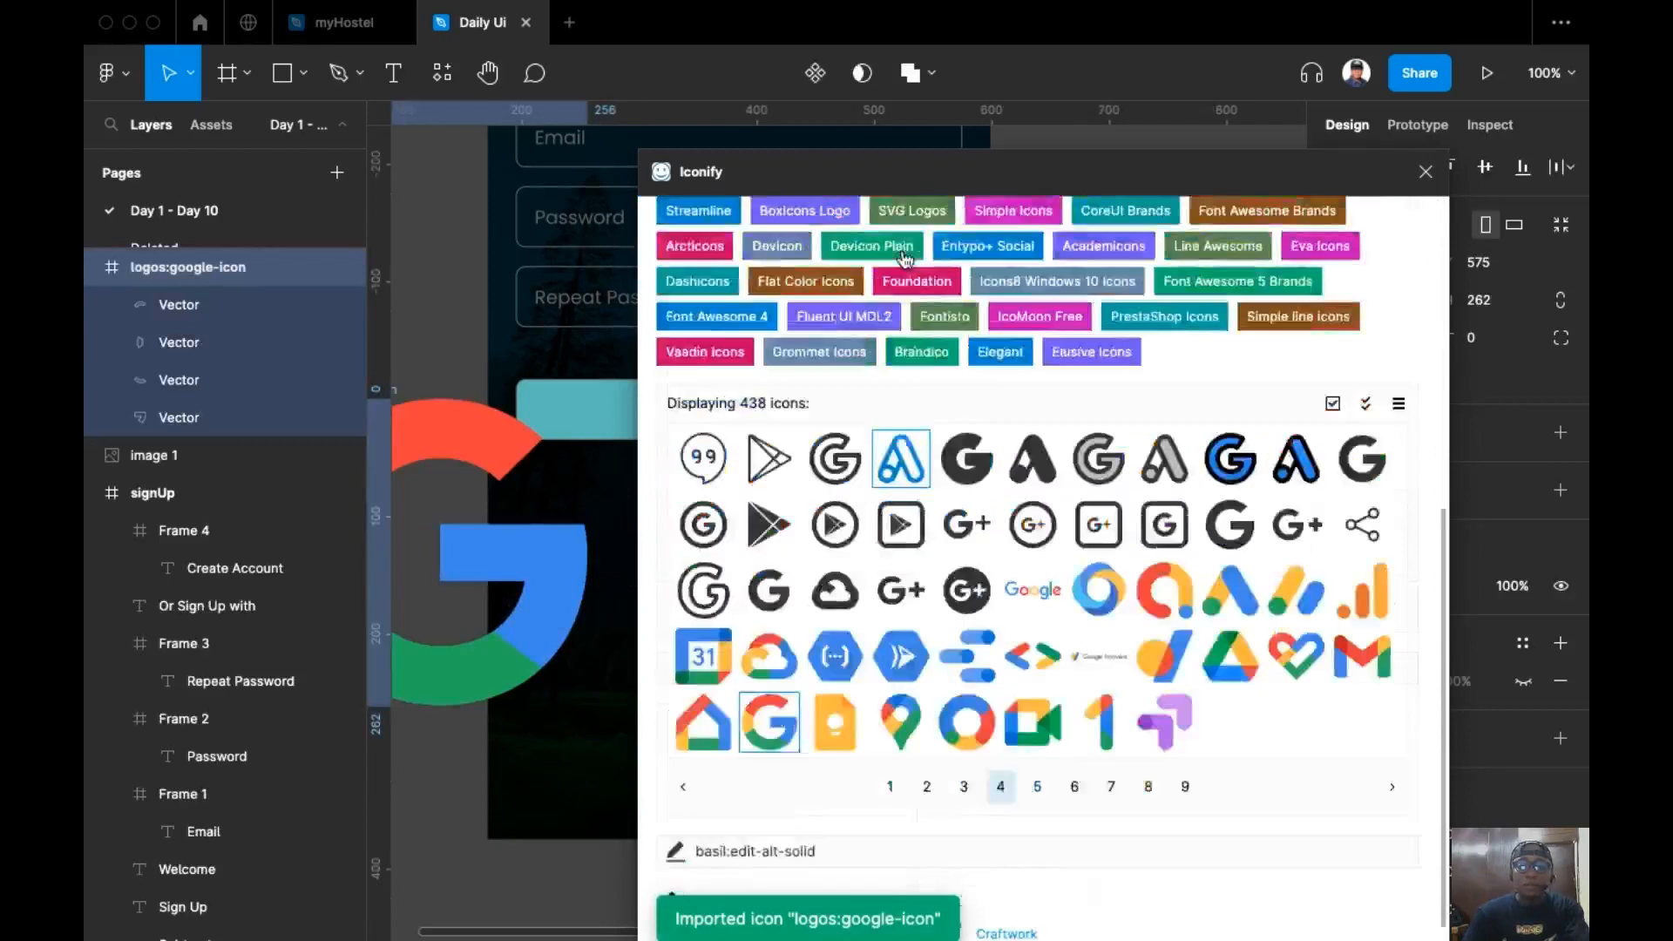
{"action": "double_click", "coordinate": [748, 339]}
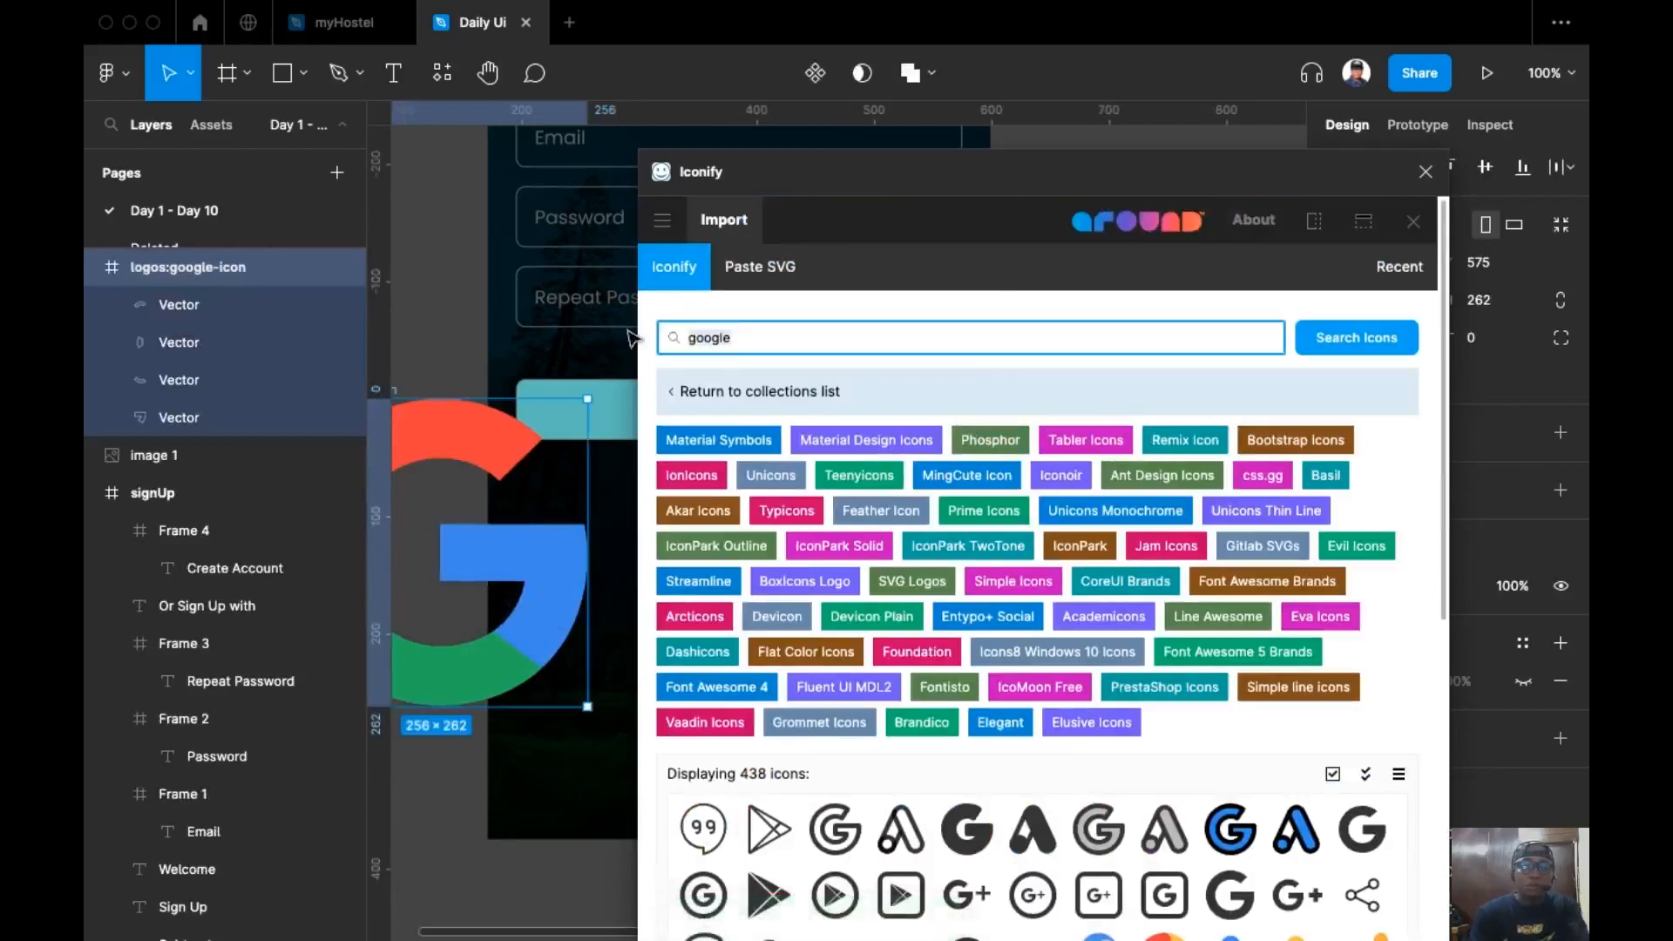
{"action": "type", "text": "f"}
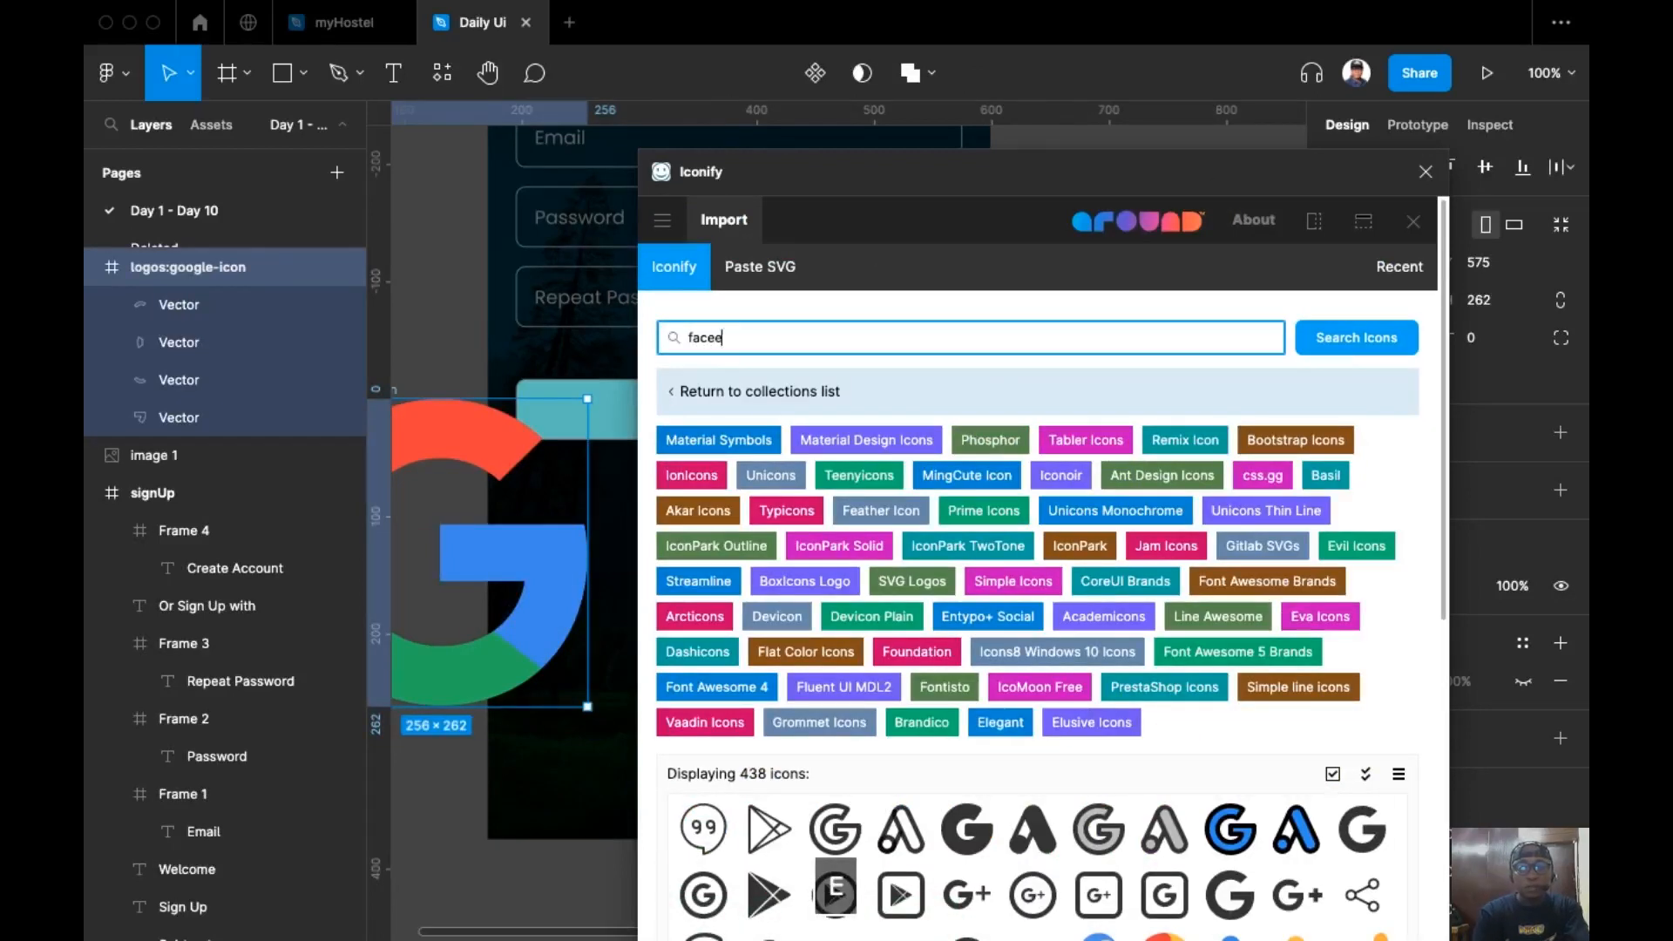
{"action": "type", "text": "acebook"}
{"action": "key", "text": "Return"}
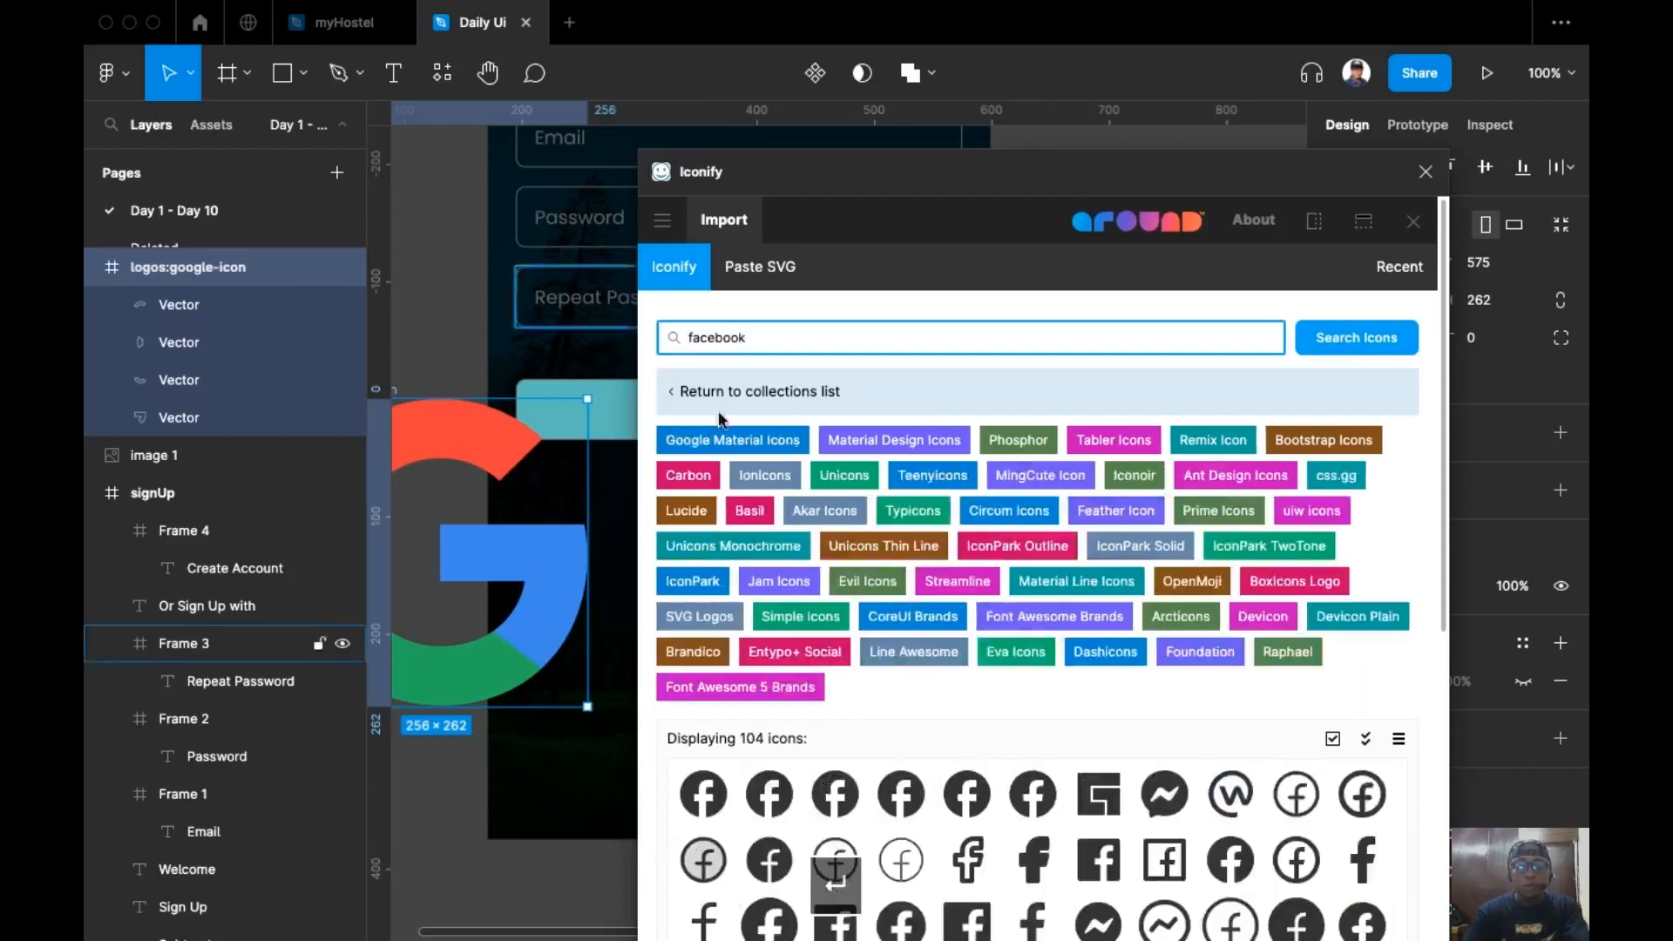
{"action": "left_click_drag", "start_coordinate": [1033, 793], "coordinate": [419, 837]}
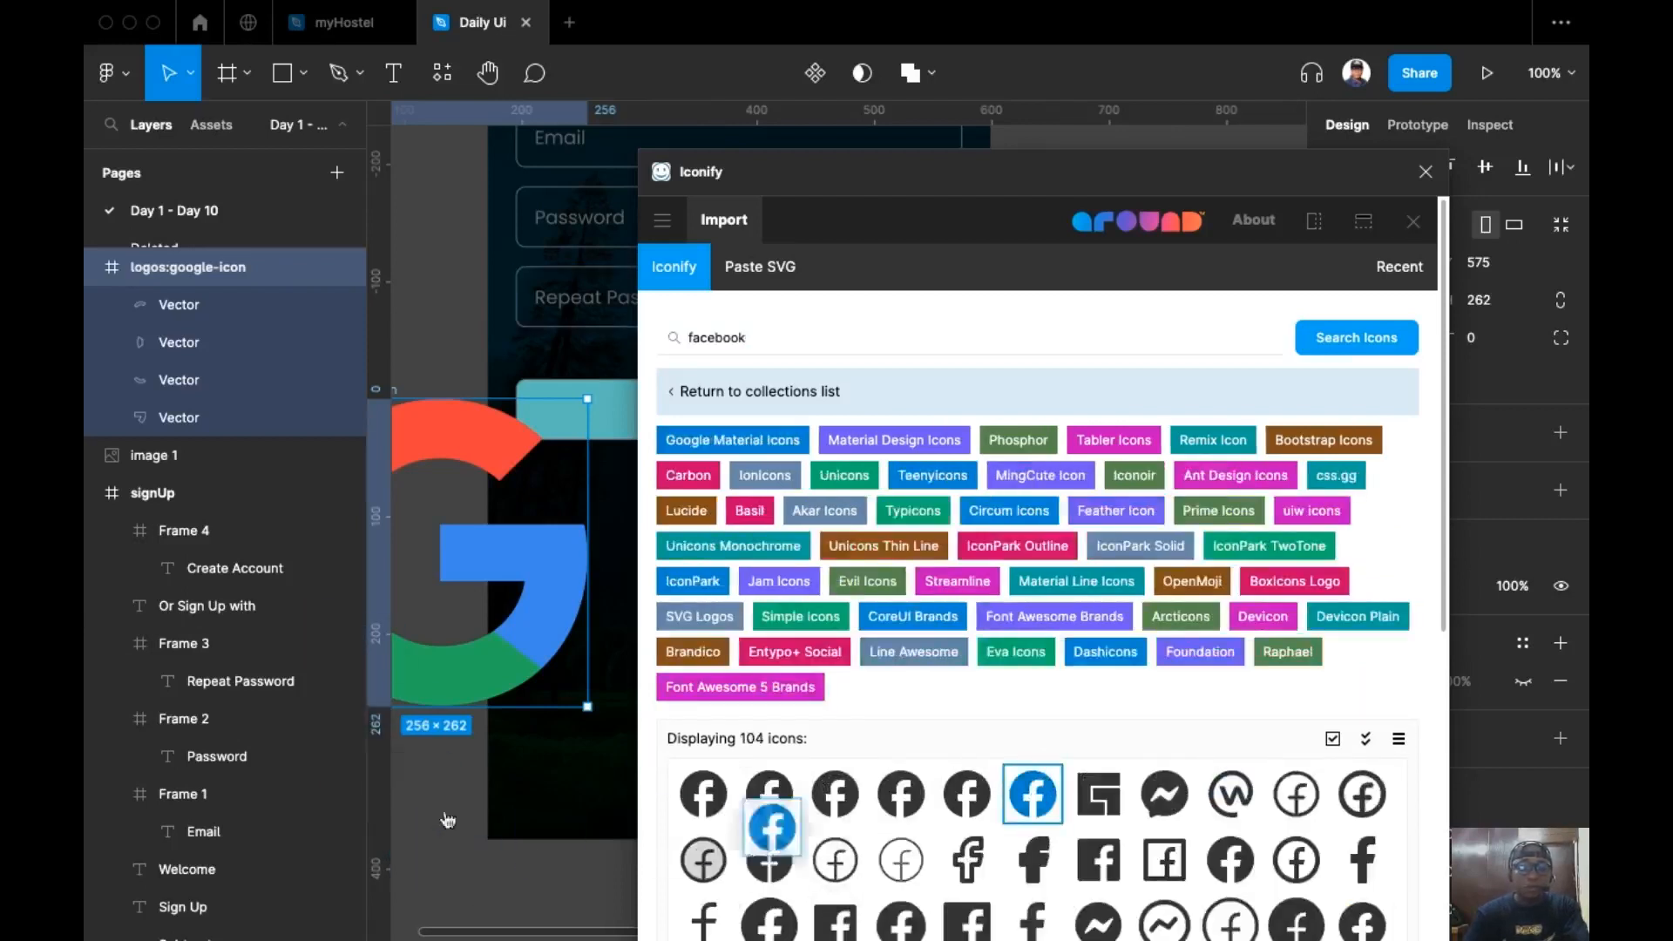
Step: Search Iconify for "apple", import the ic:baseline-apple icon next to the Facebook icon, and close the plugin
{"action": "left_click", "coordinate": [659, 338]}
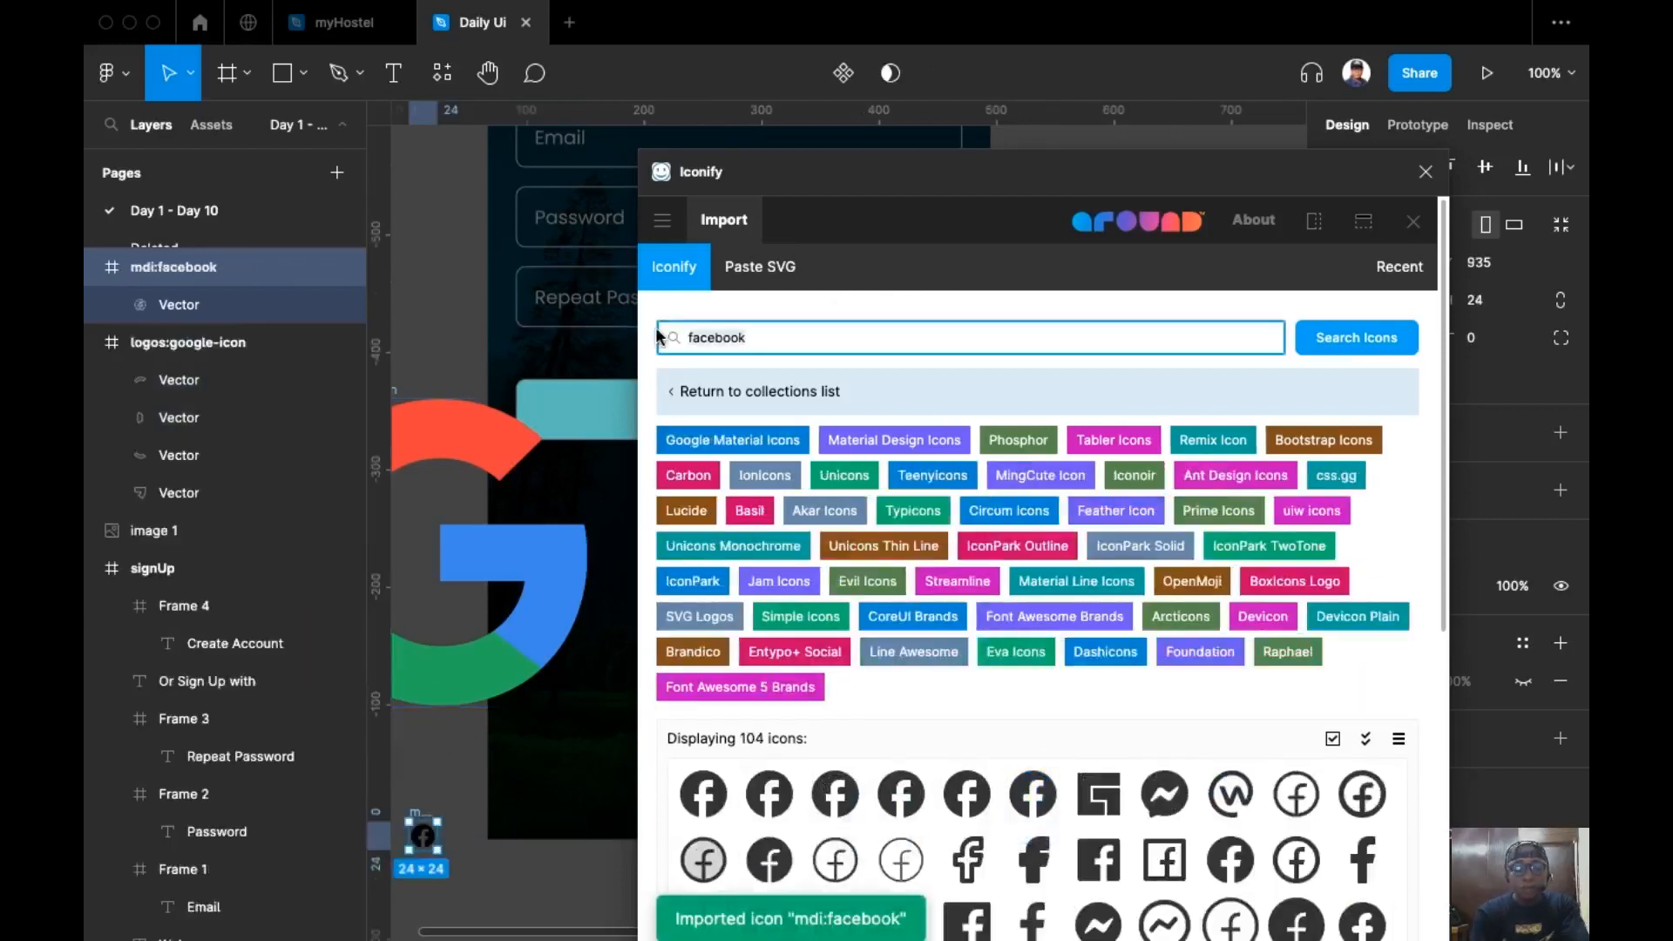
{"action": "key", "text": "ctrl+a"}
{"action": "type", "text": "apple"}
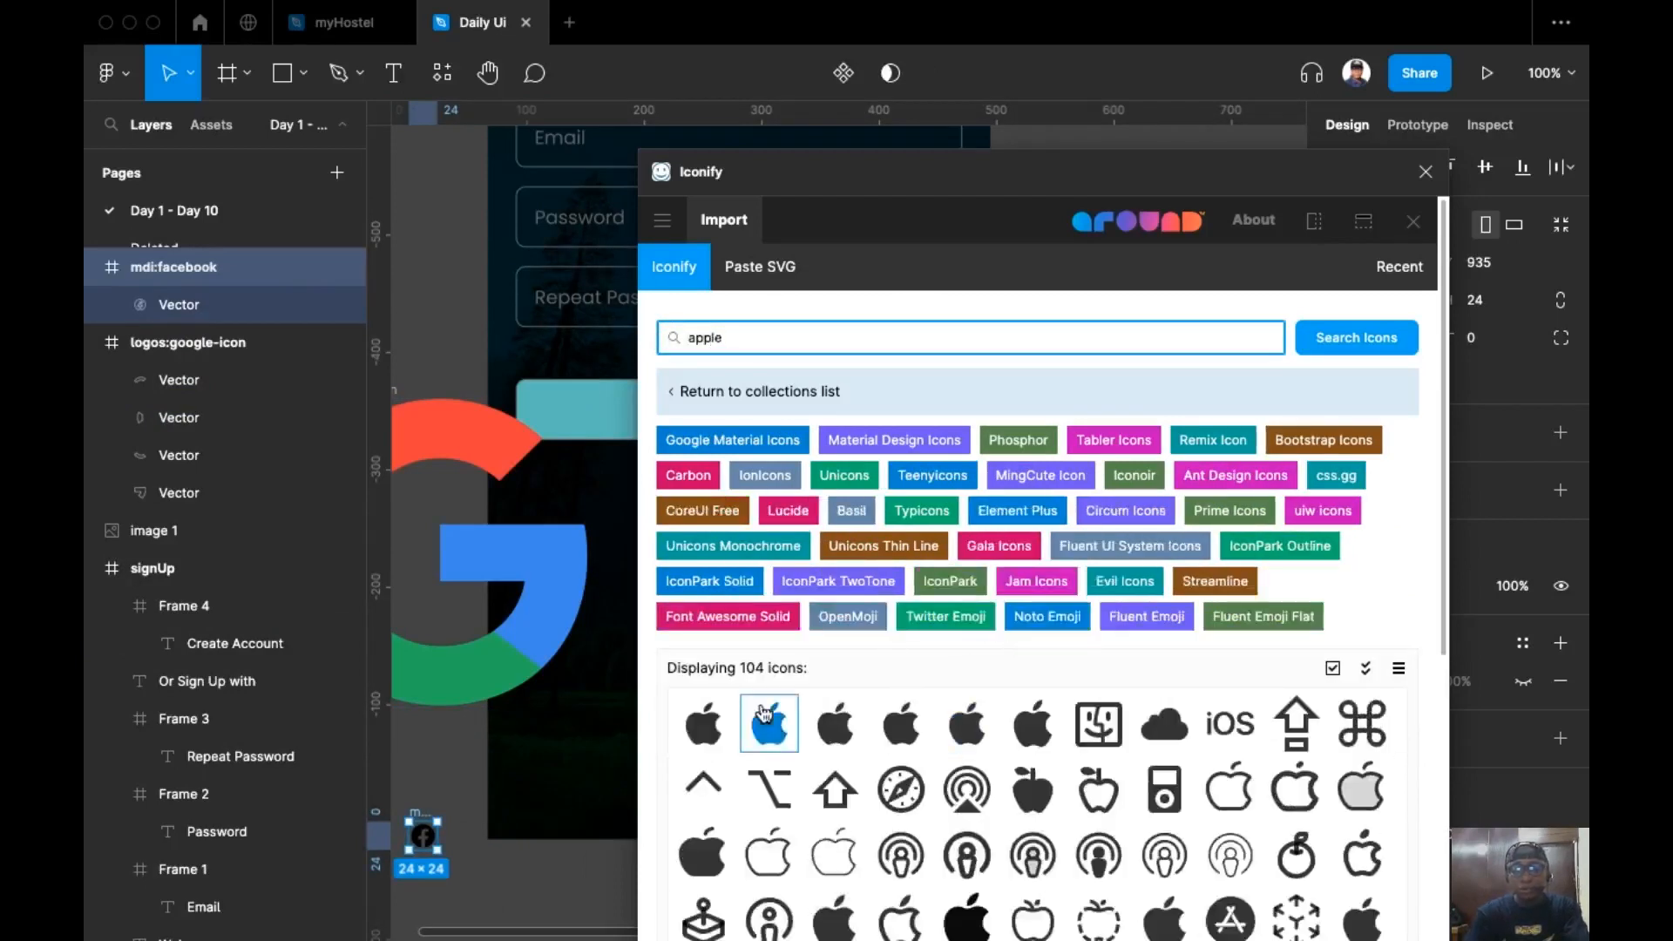
{"action": "left_click_drag", "start_coordinate": [704, 723], "coordinate": [468, 882]}
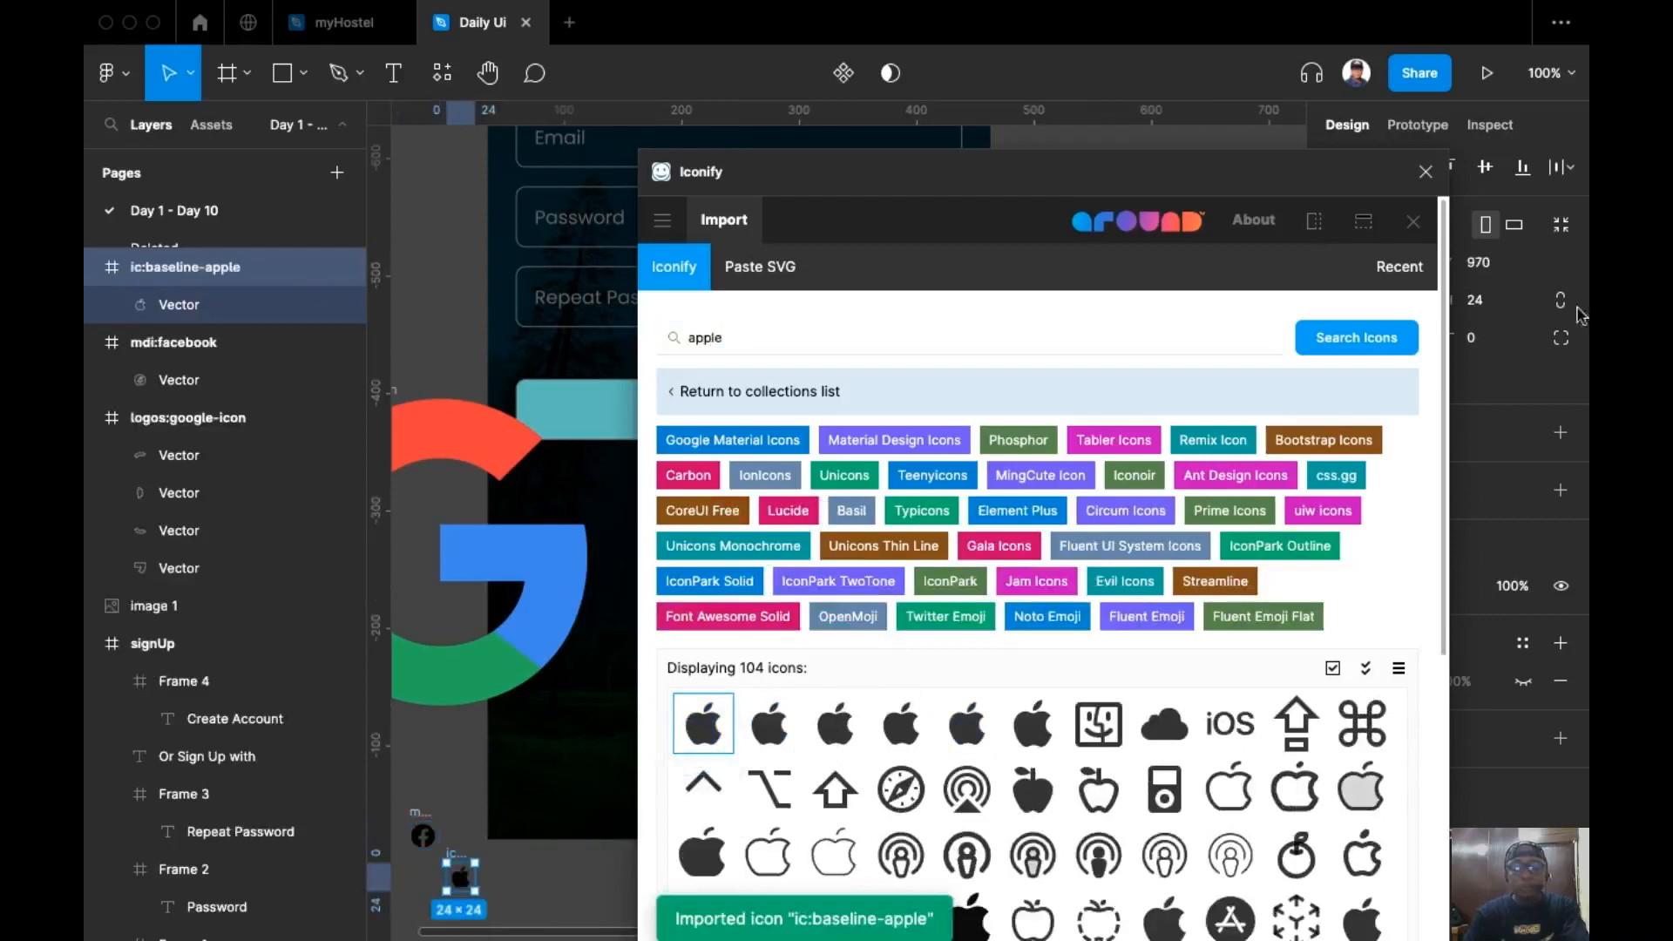
{"action": "left_click", "coordinate": [1426, 172]}
Step: Set the Google icon's height to 20 with its proportions constrained
{"action": "scroll", "coordinate": [817, 664], "scroll_direction": "left", "scroll_amount": 5}
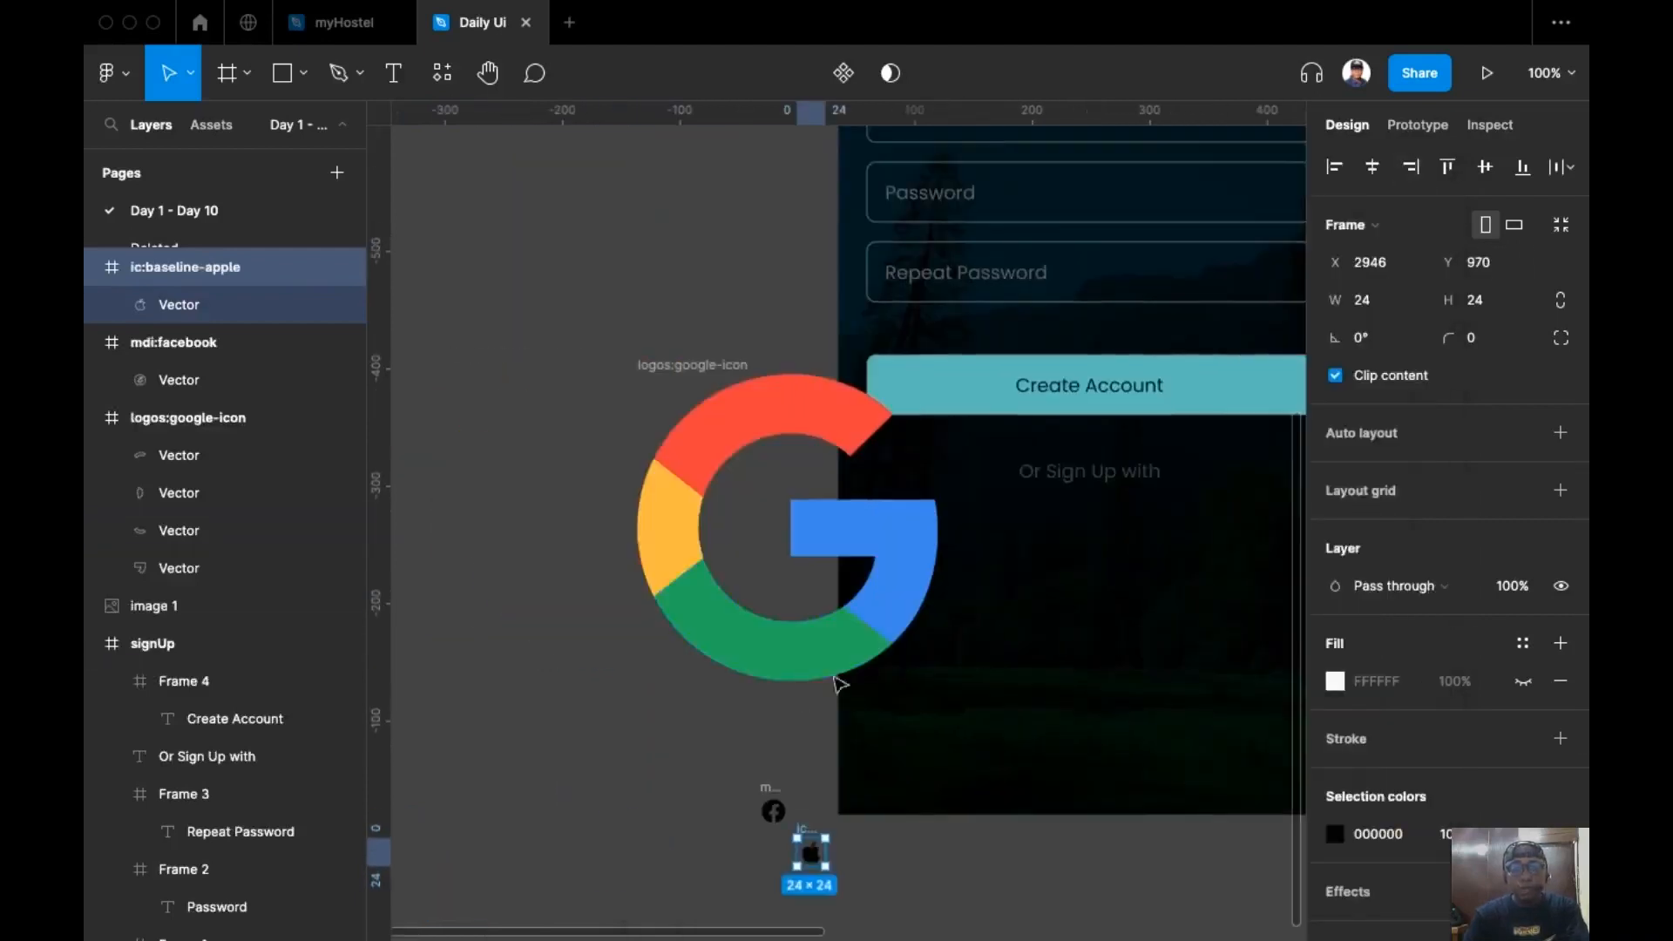
{"action": "left_click", "coordinate": [645, 365]}
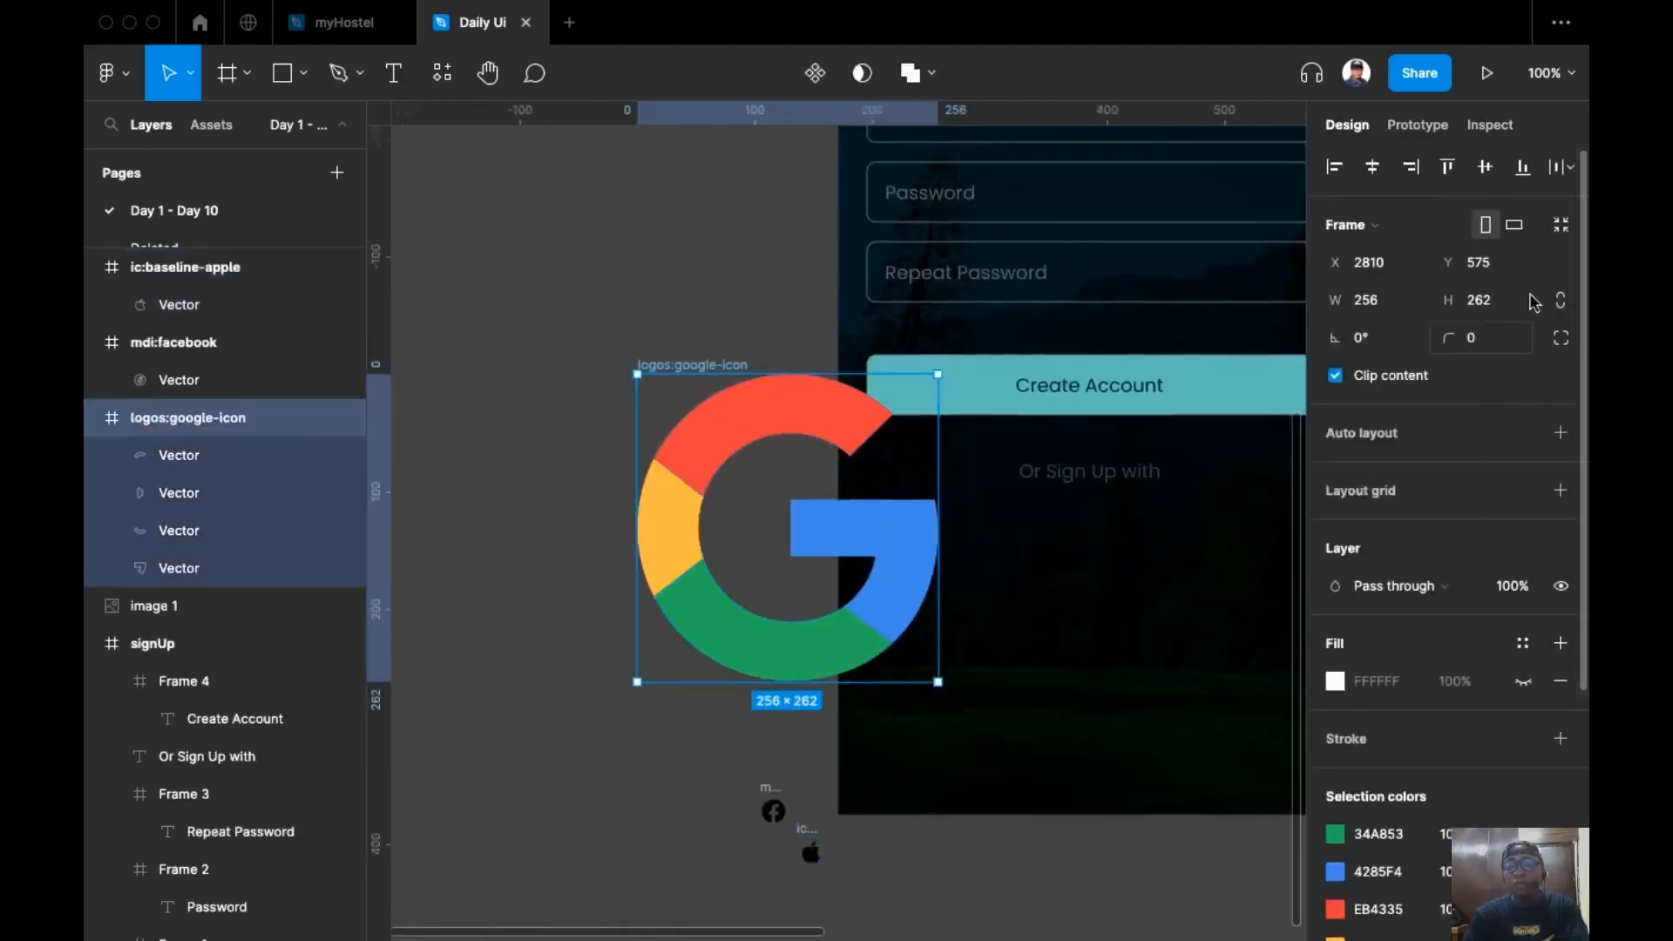
{"action": "type", "text": "20"}
{"action": "key", "text": "Return"}
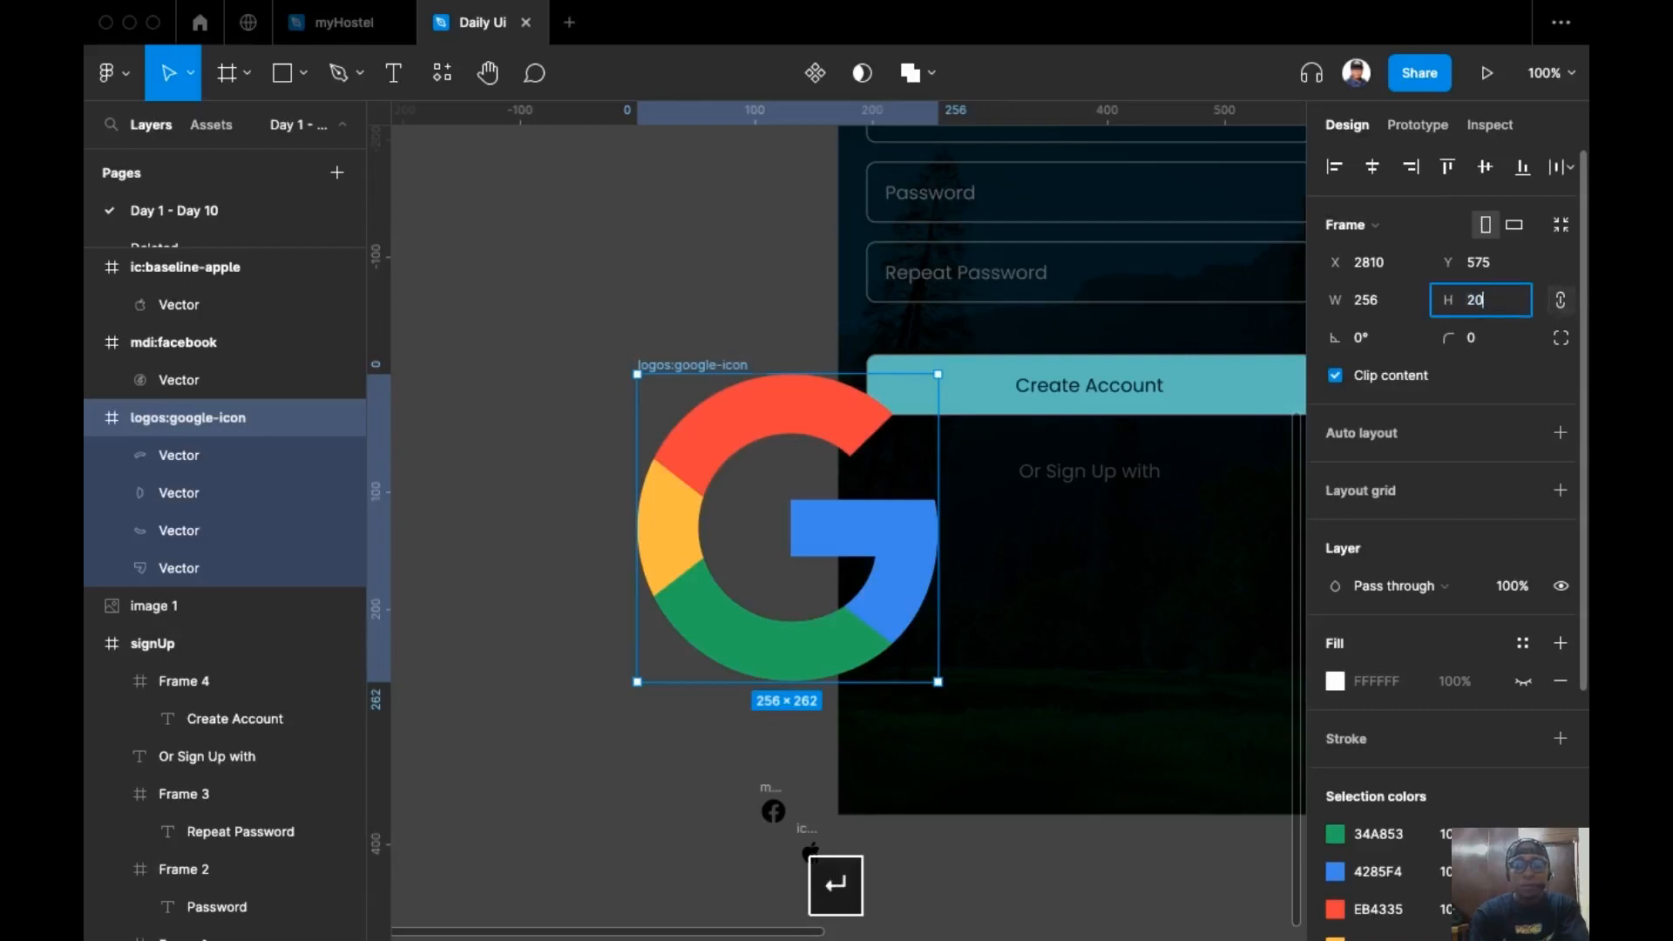
{"action": "left_click", "coordinate": [755, 784]}
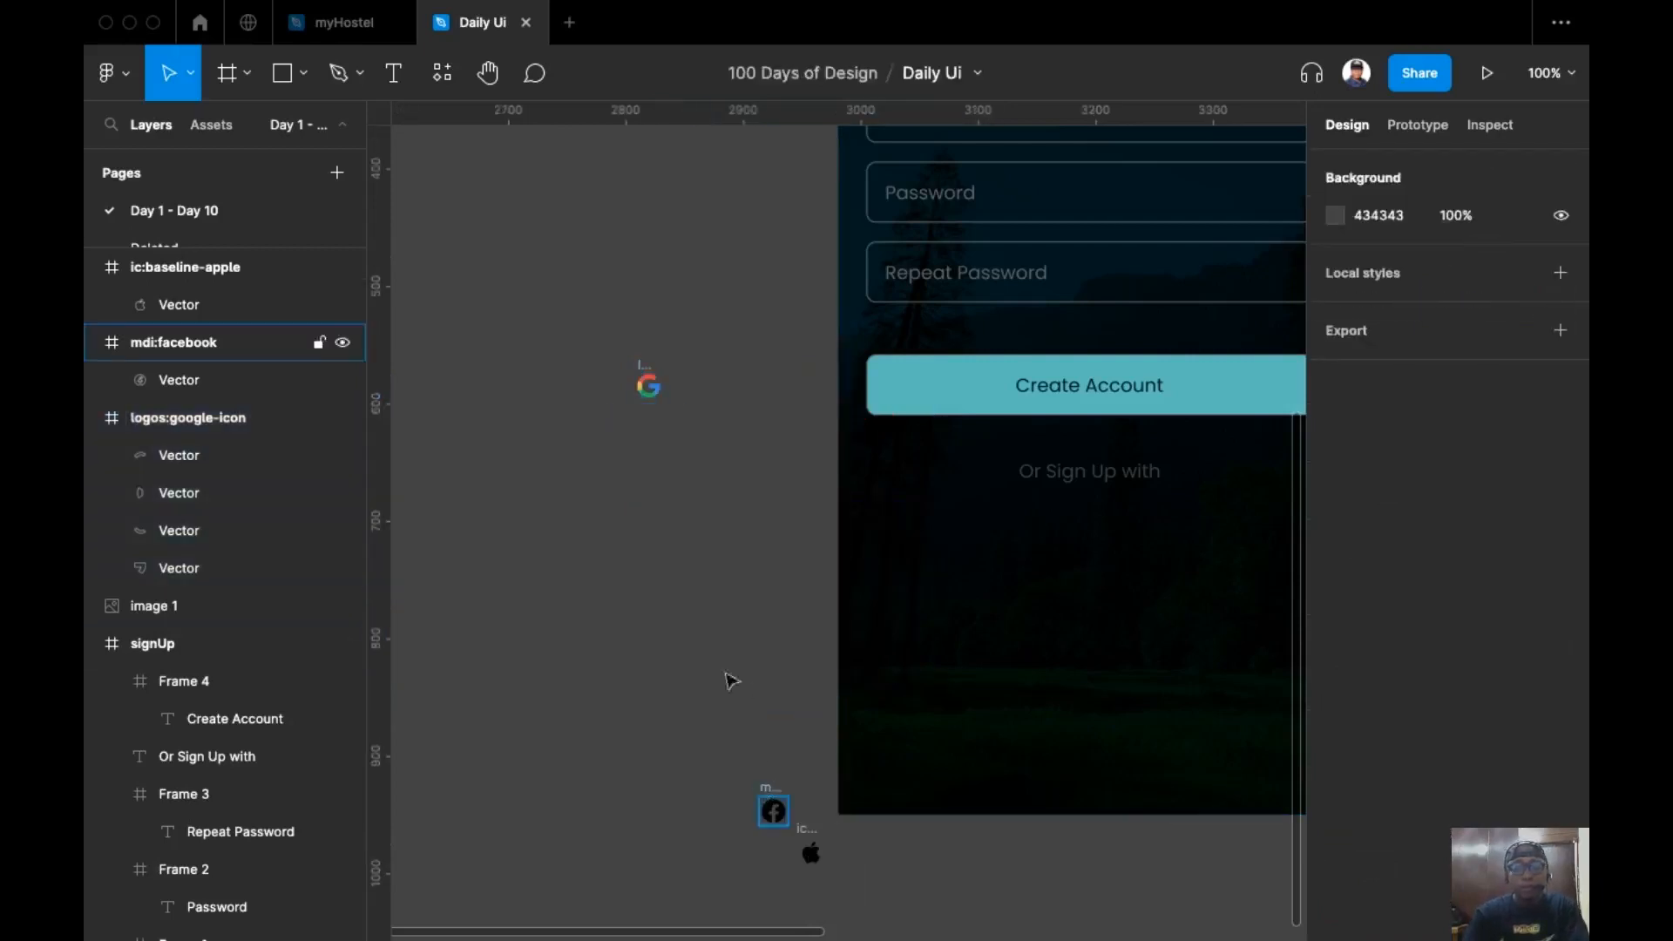
Step: Move the Google icon next to the Facebook and Apple icons and combine all three in an auto layout frame
{"action": "left_click_drag", "start_coordinate": [646, 384], "coordinate": [738, 760]}
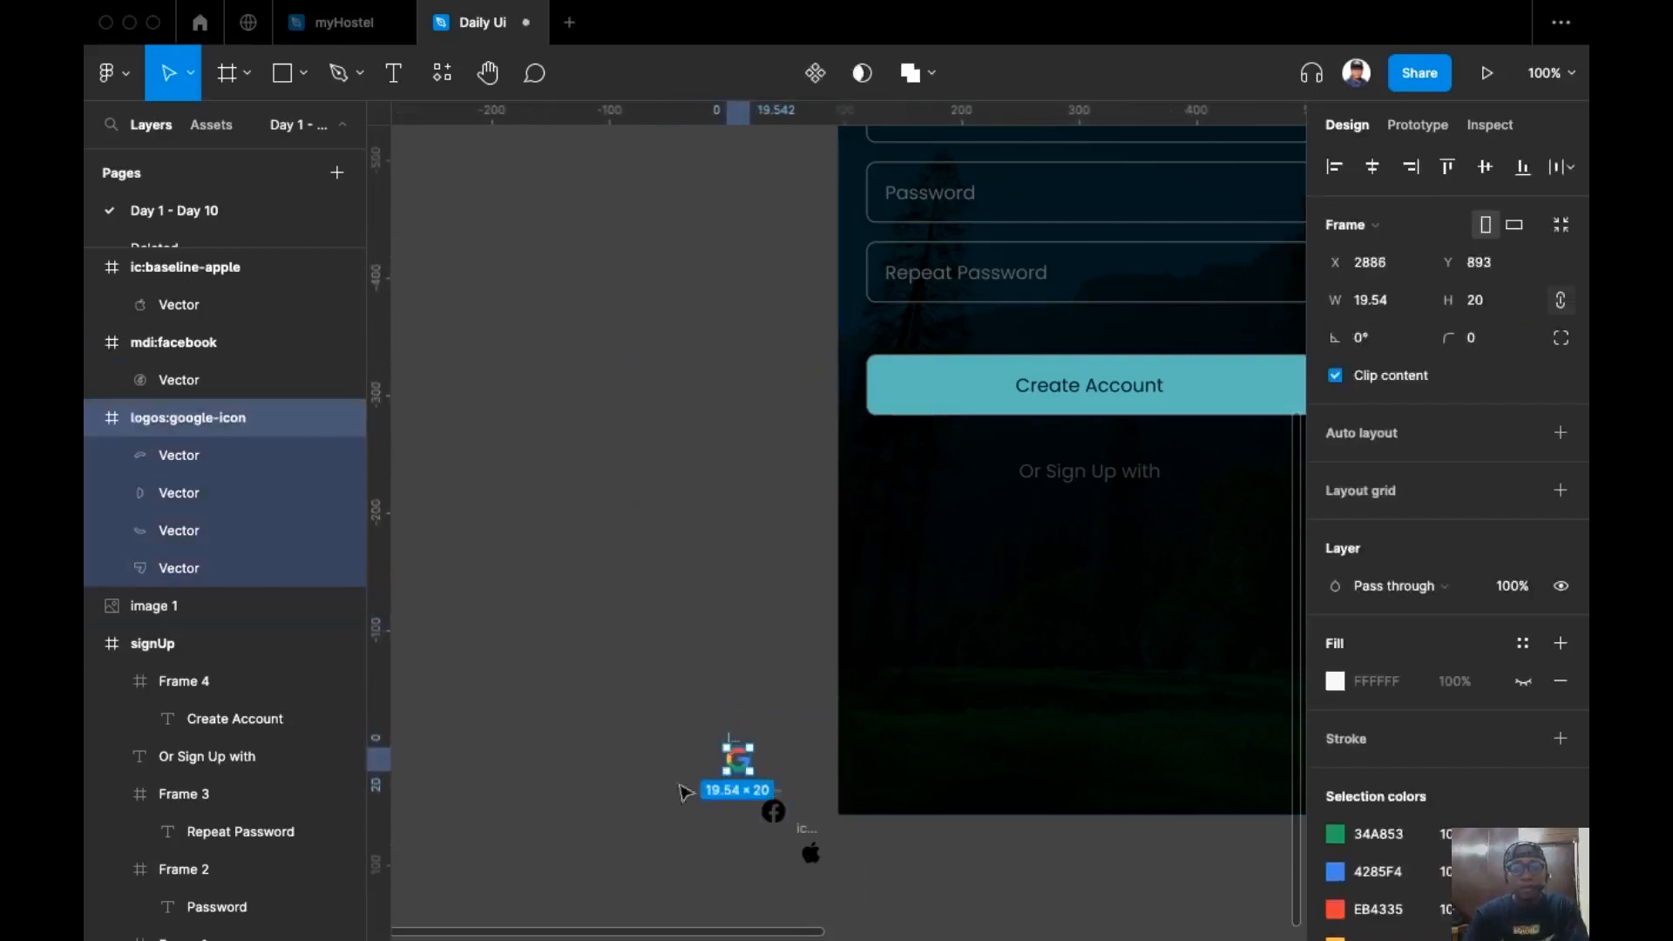
{"action": "left_click", "coordinate": [773, 812], "text": "shift"}
{"action": "scroll", "coordinate": [835, 932], "scroll_direction": "down", "scroll_amount": 2}
{"action": "left_click", "coordinate": [811, 800], "text": "shift"}
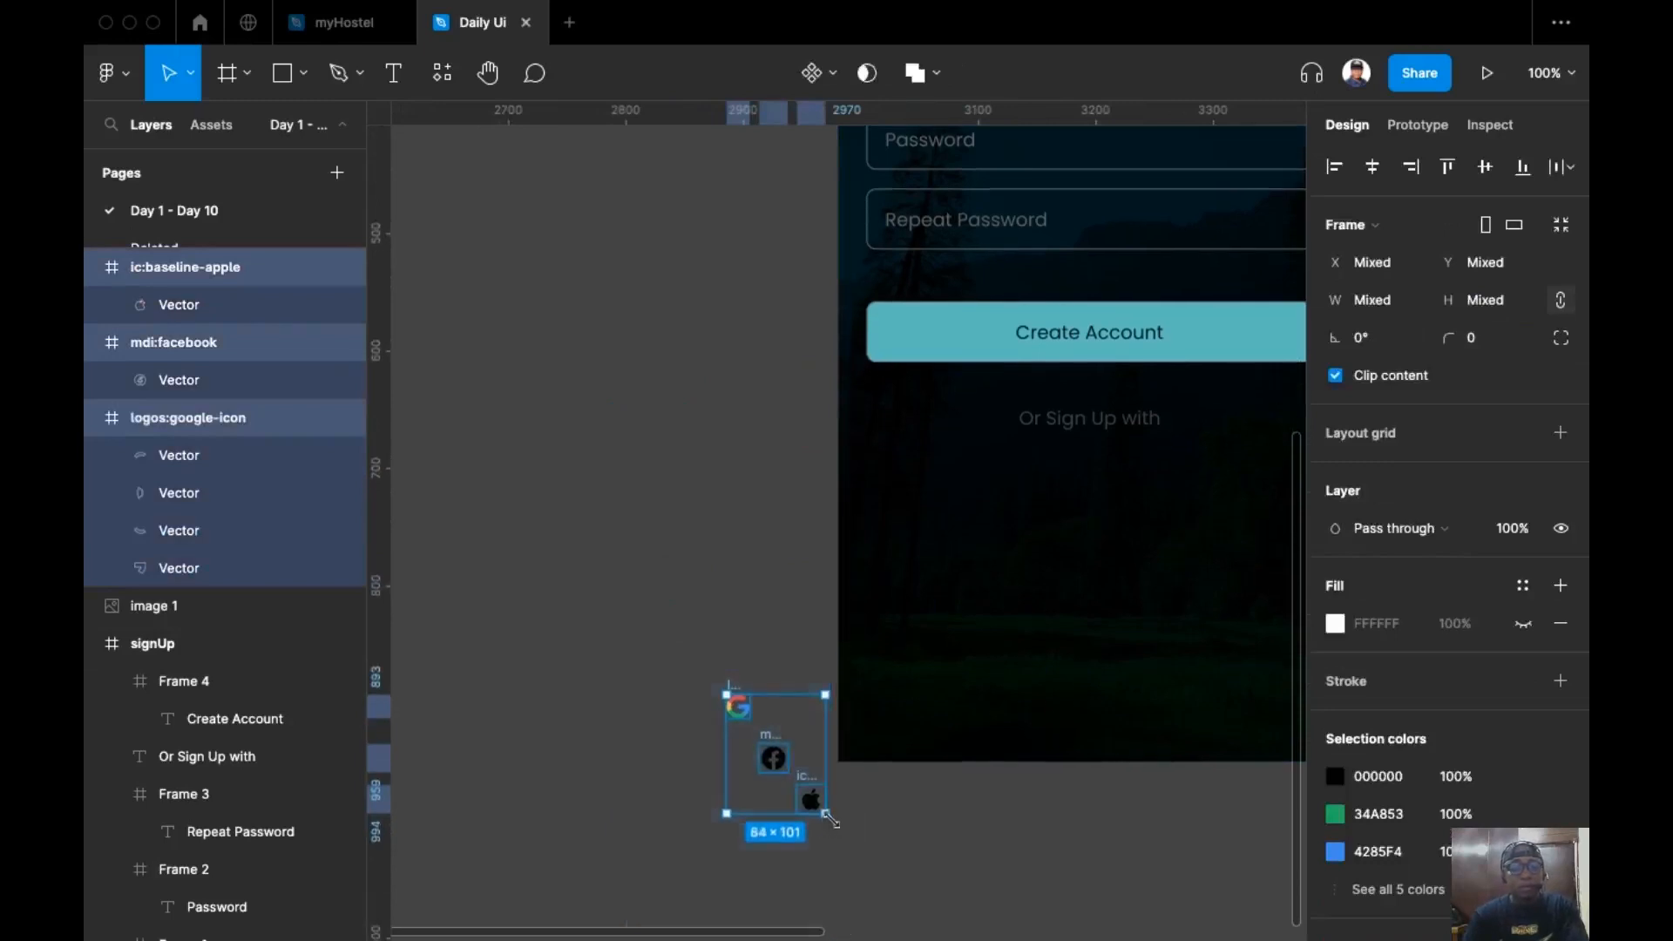
{"action": "key", "text": "shift+a"}
{"action": "scroll", "coordinate": [578, 684], "scroll_direction": "up", "scroll_amount": 3}
{"action": "scroll", "coordinate": [578, 683], "scroll_direction": "right", "scroll_amount": 3}
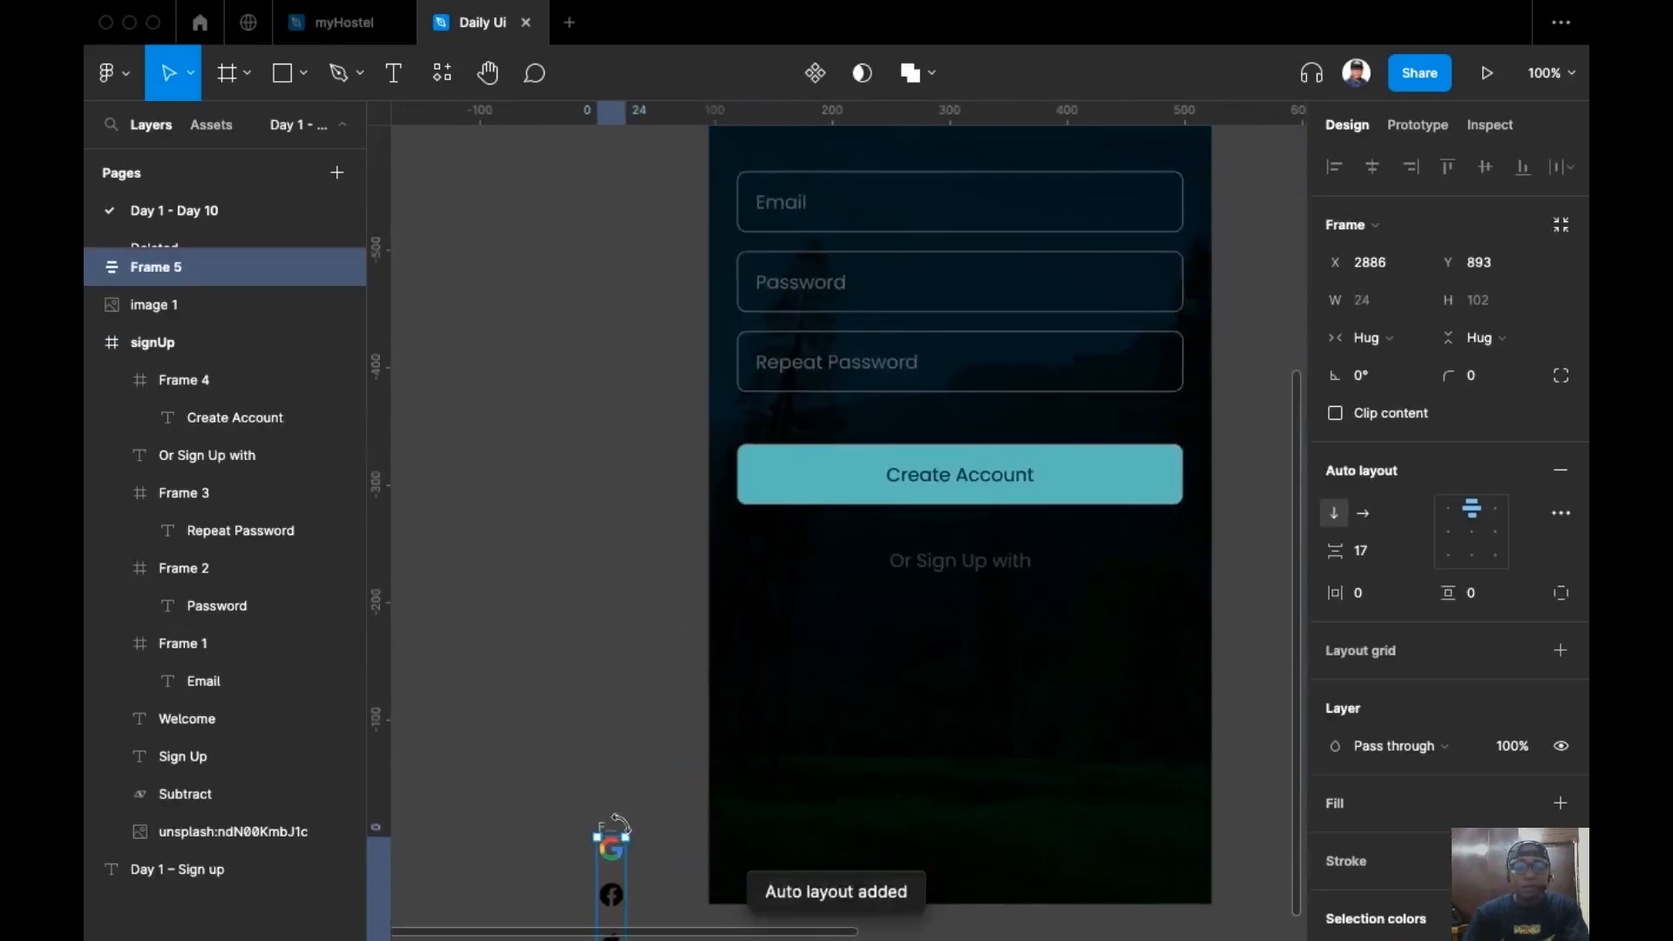
Step: Move the icon group into the signUp frame below "Or Sign Up with" and set its auto layout direction to horizontal
{"action": "left_click_drag", "start_coordinate": [610, 835], "coordinate": [889, 629]}
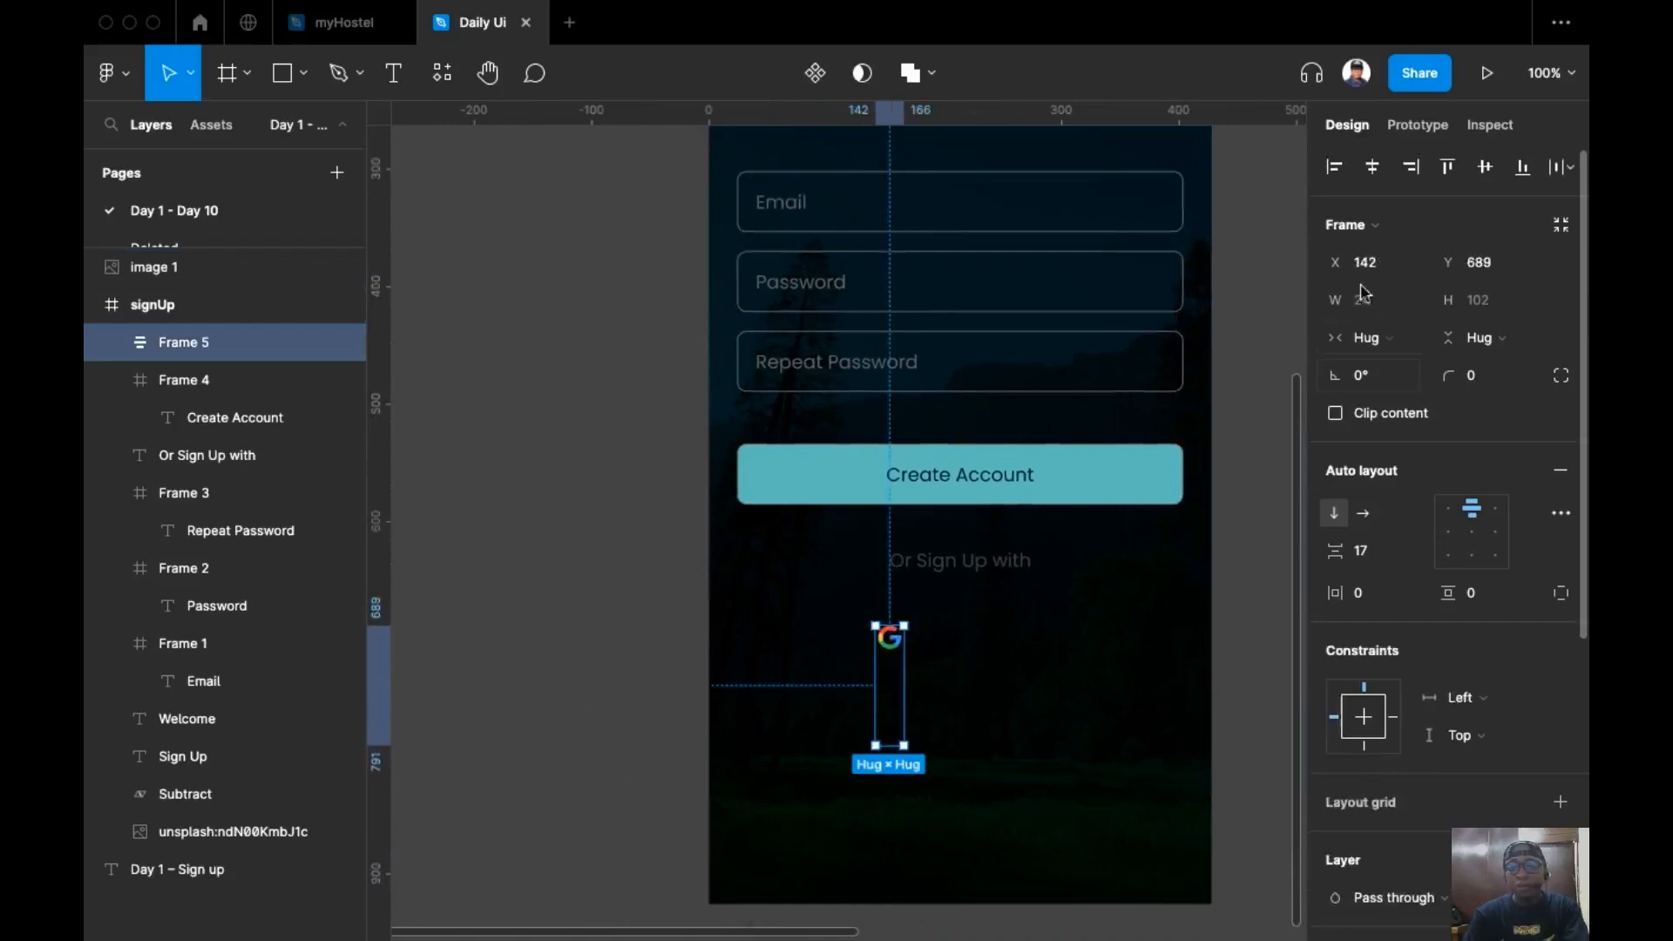
{"action": "left_click", "coordinate": [1365, 515]}
{"action": "scroll", "coordinate": [923, 586], "scroll_direction": "down", "scroll_amount": 2}
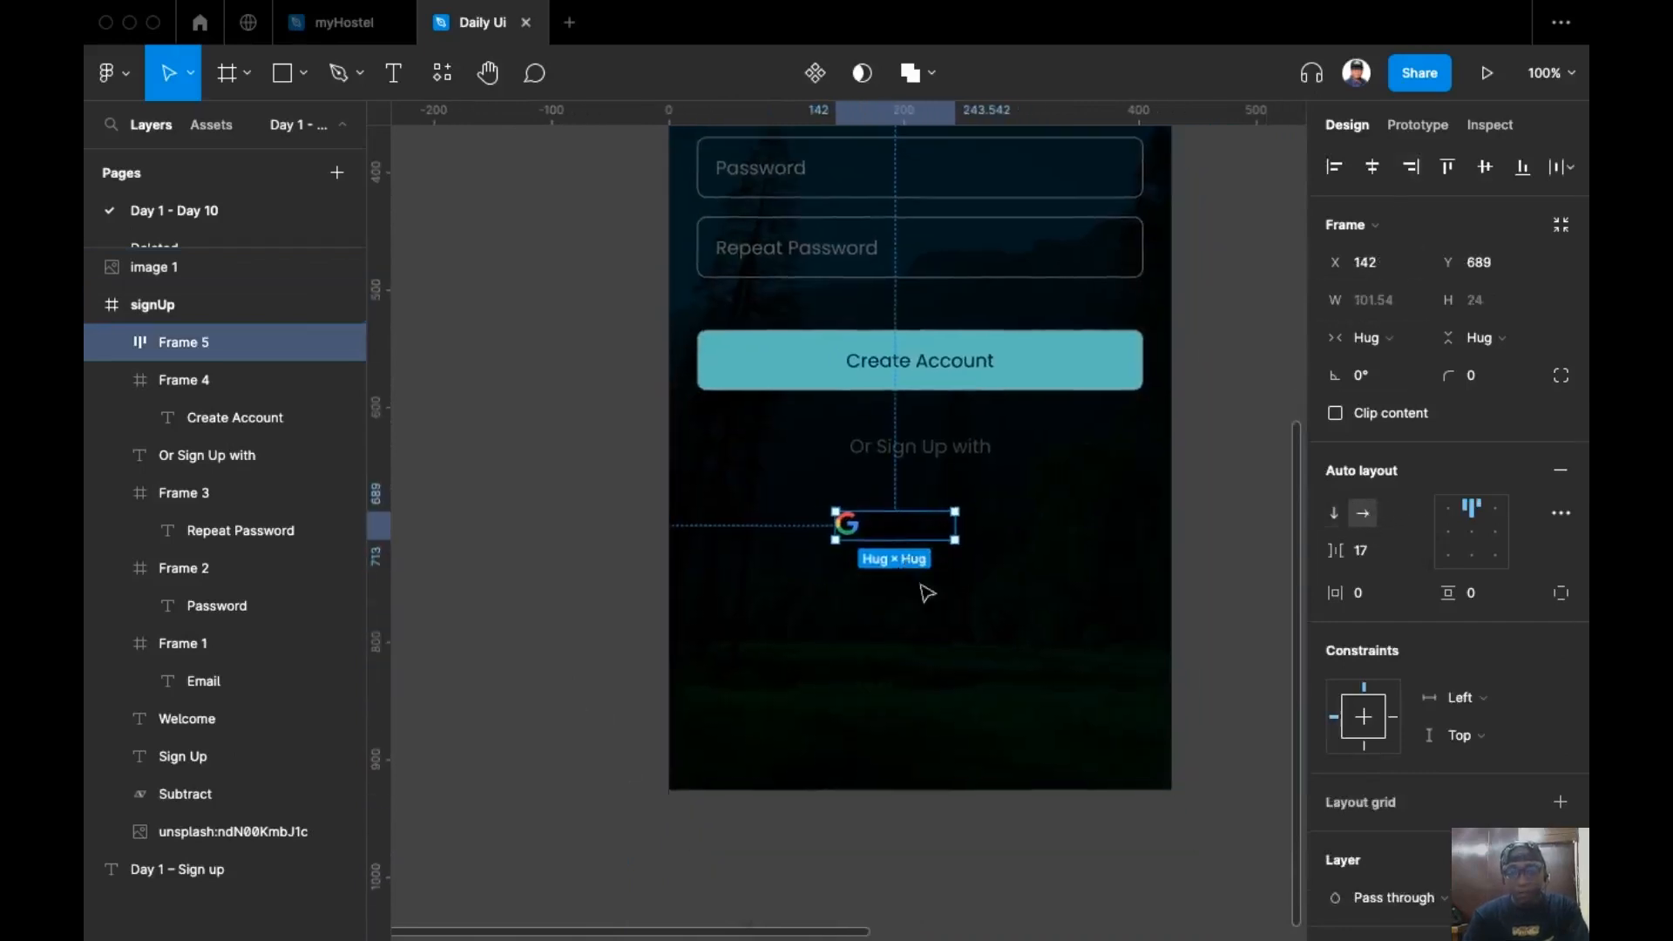
Step: Recolour the black Facebook and Apple icons in the icon row to white FFFFFF
{"action": "scroll", "coordinate": [1002, 601], "scroll_direction": "up", "scroll_amount": 5}
{"action": "scroll", "coordinate": [1429, 821], "scroll_direction": "down", "scroll_amount": 5}
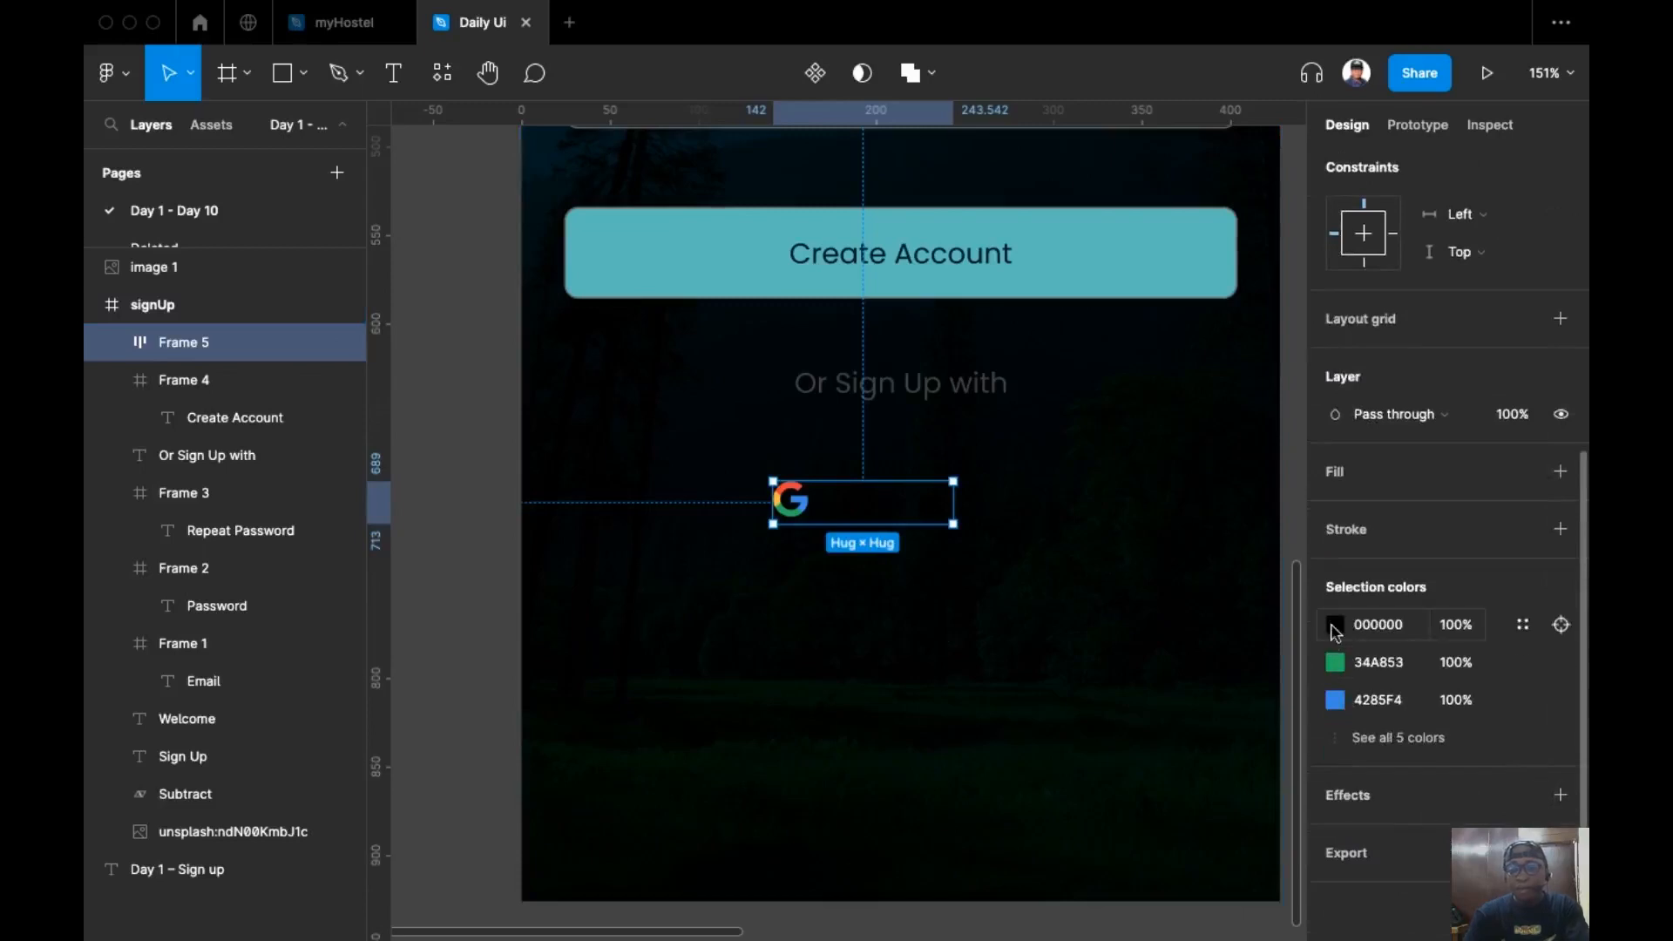
{"action": "left_click", "coordinate": [1335, 626]}
{"action": "left_click_drag", "start_coordinate": [1070, 565], "coordinate": [907, 270]}
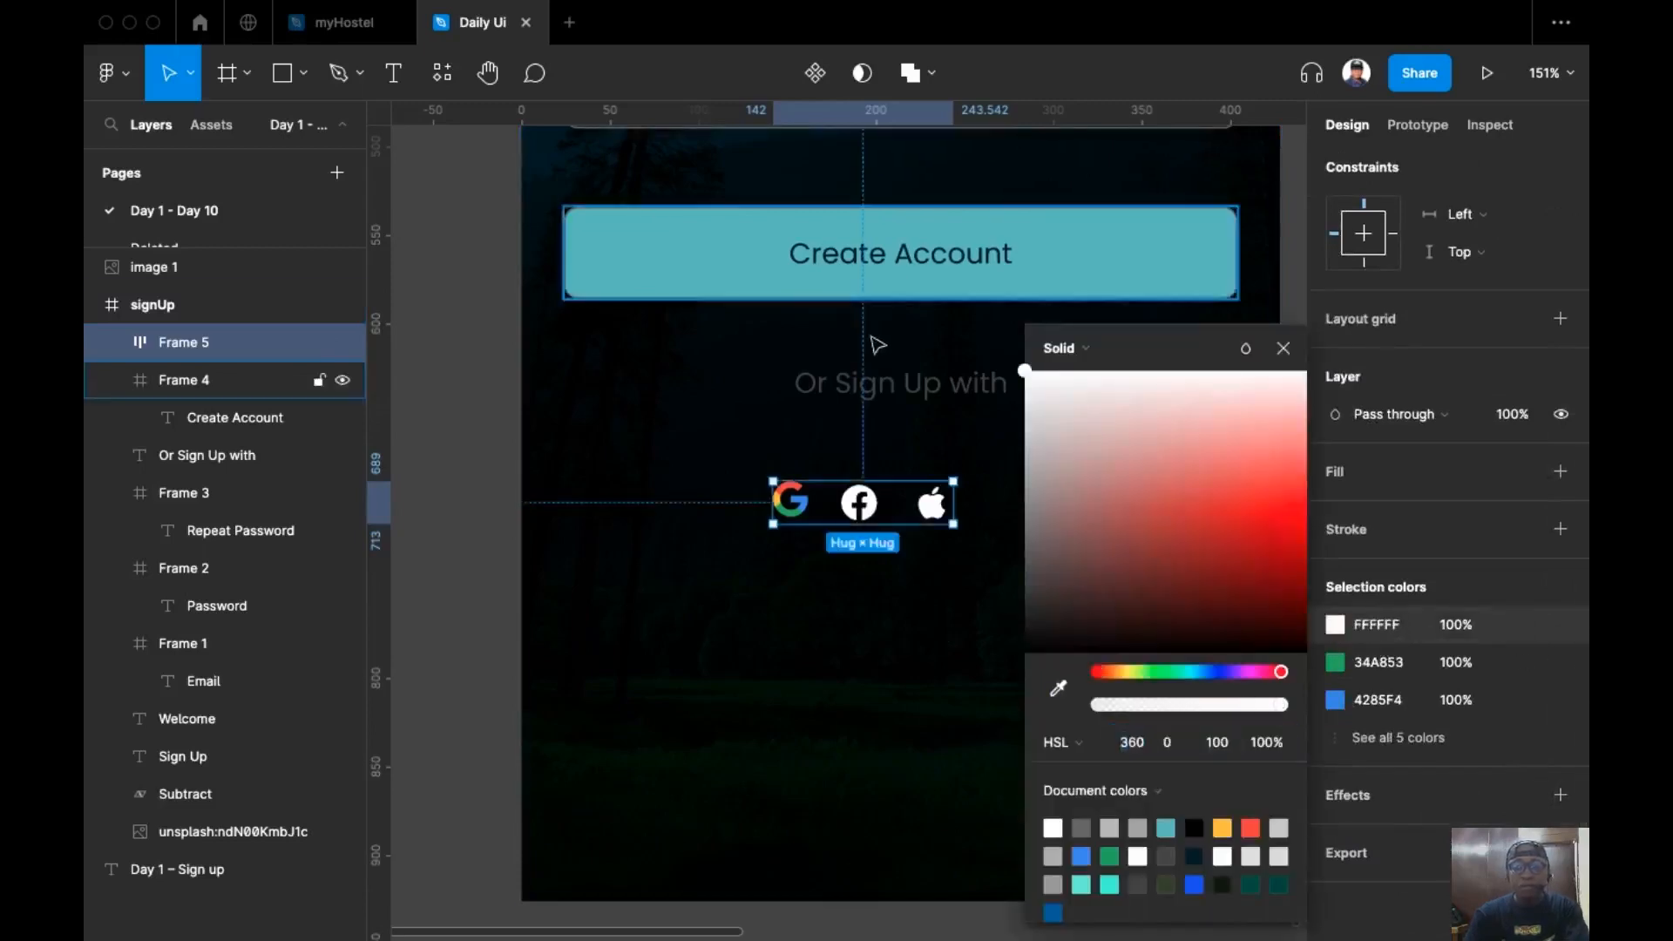
{"action": "left_click", "coordinate": [1119, 671]}
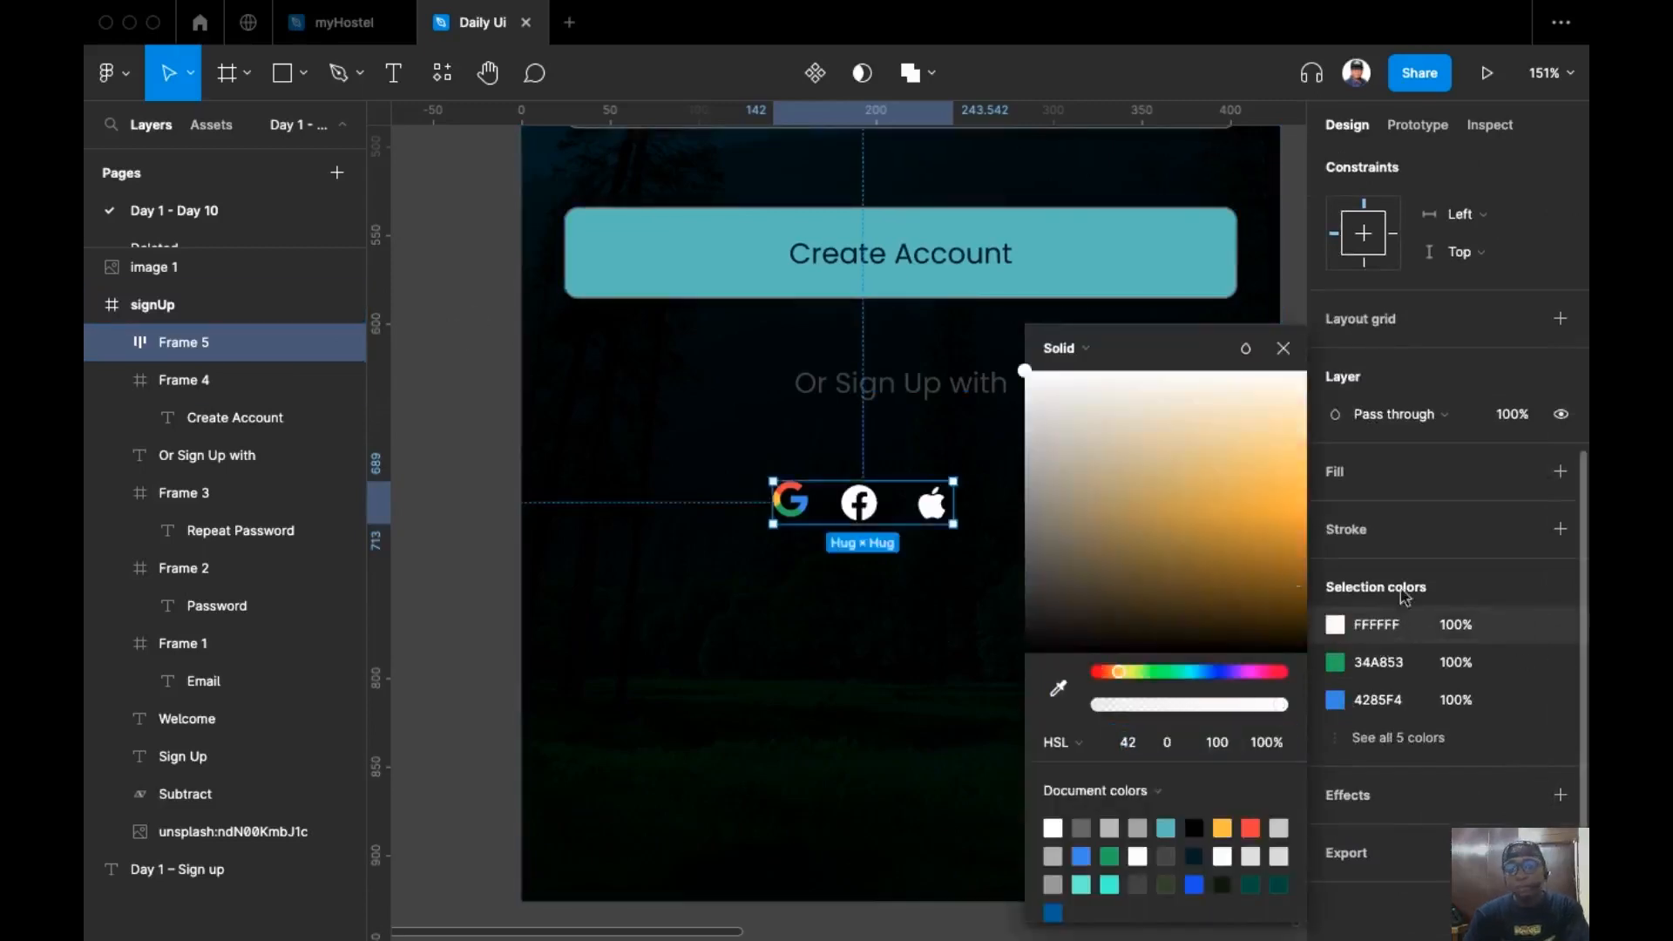
Step: Recolour the blue and green parts of the Google icon to white FFFFFF
{"action": "left_click", "coordinate": [1334, 702]}
{"action": "left_click_drag", "start_coordinate": [1275, 482], "coordinate": [763, 383]}
{"action": "left_click", "coordinate": [1334, 662]}
{"action": "left_click_drag", "start_coordinate": [1220, 471], "coordinate": [837, 321]}
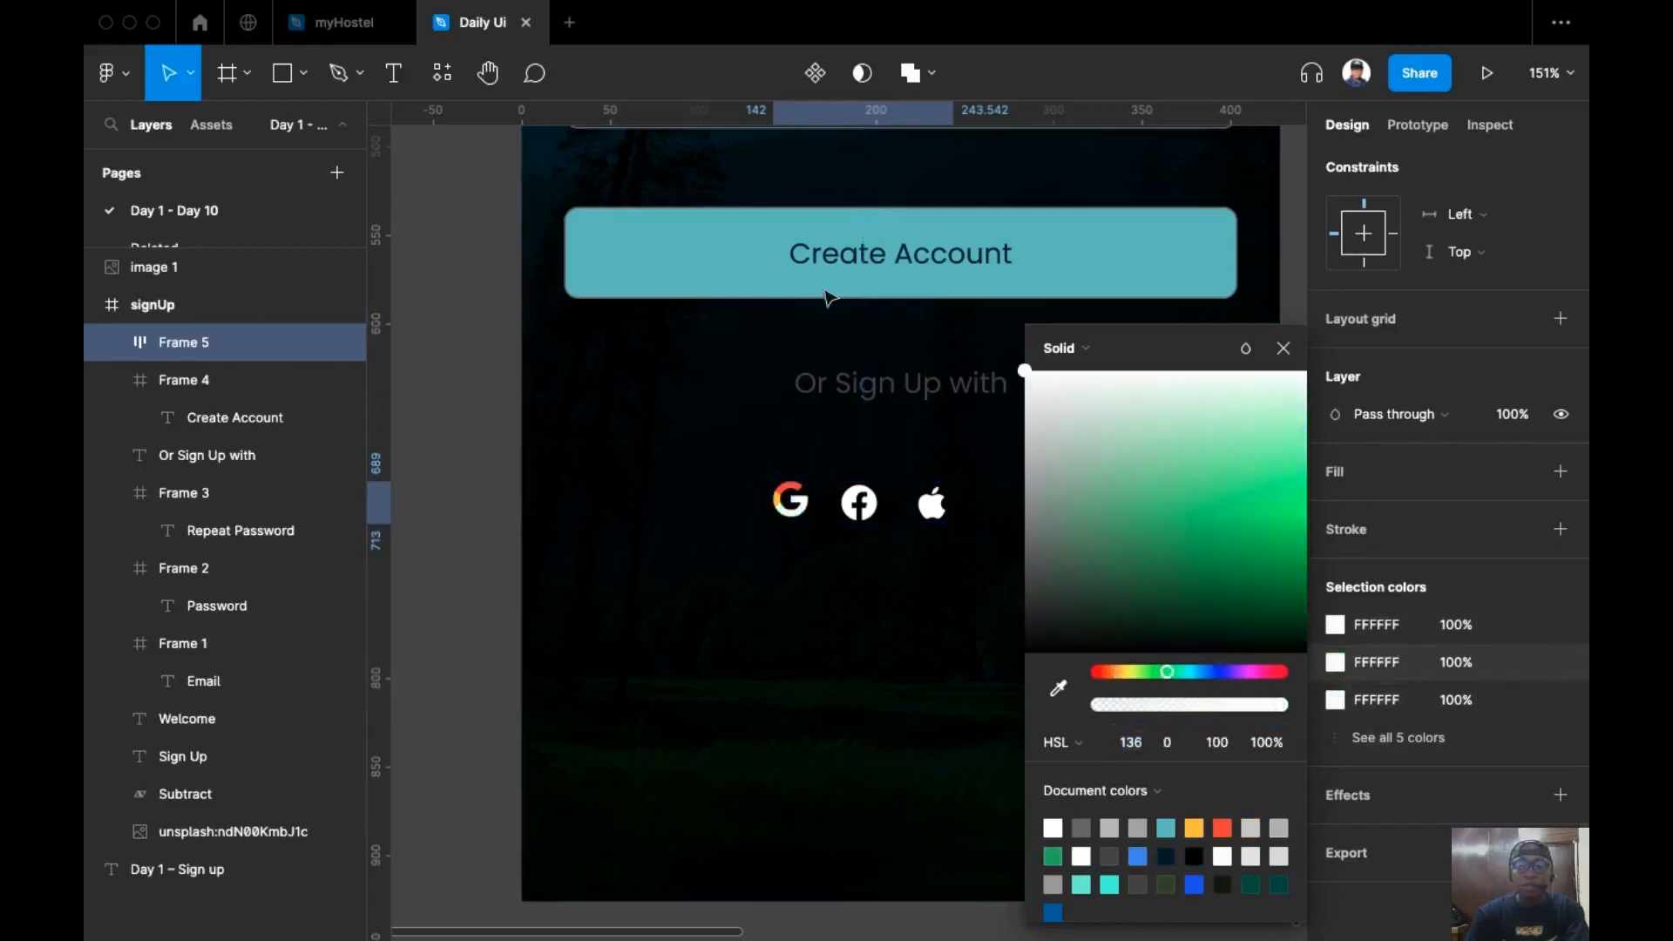
Step: Recolour the red and yellow parts of the Google icon to white FFFFFF
{"action": "left_click", "coordinate": [1385, 742]}
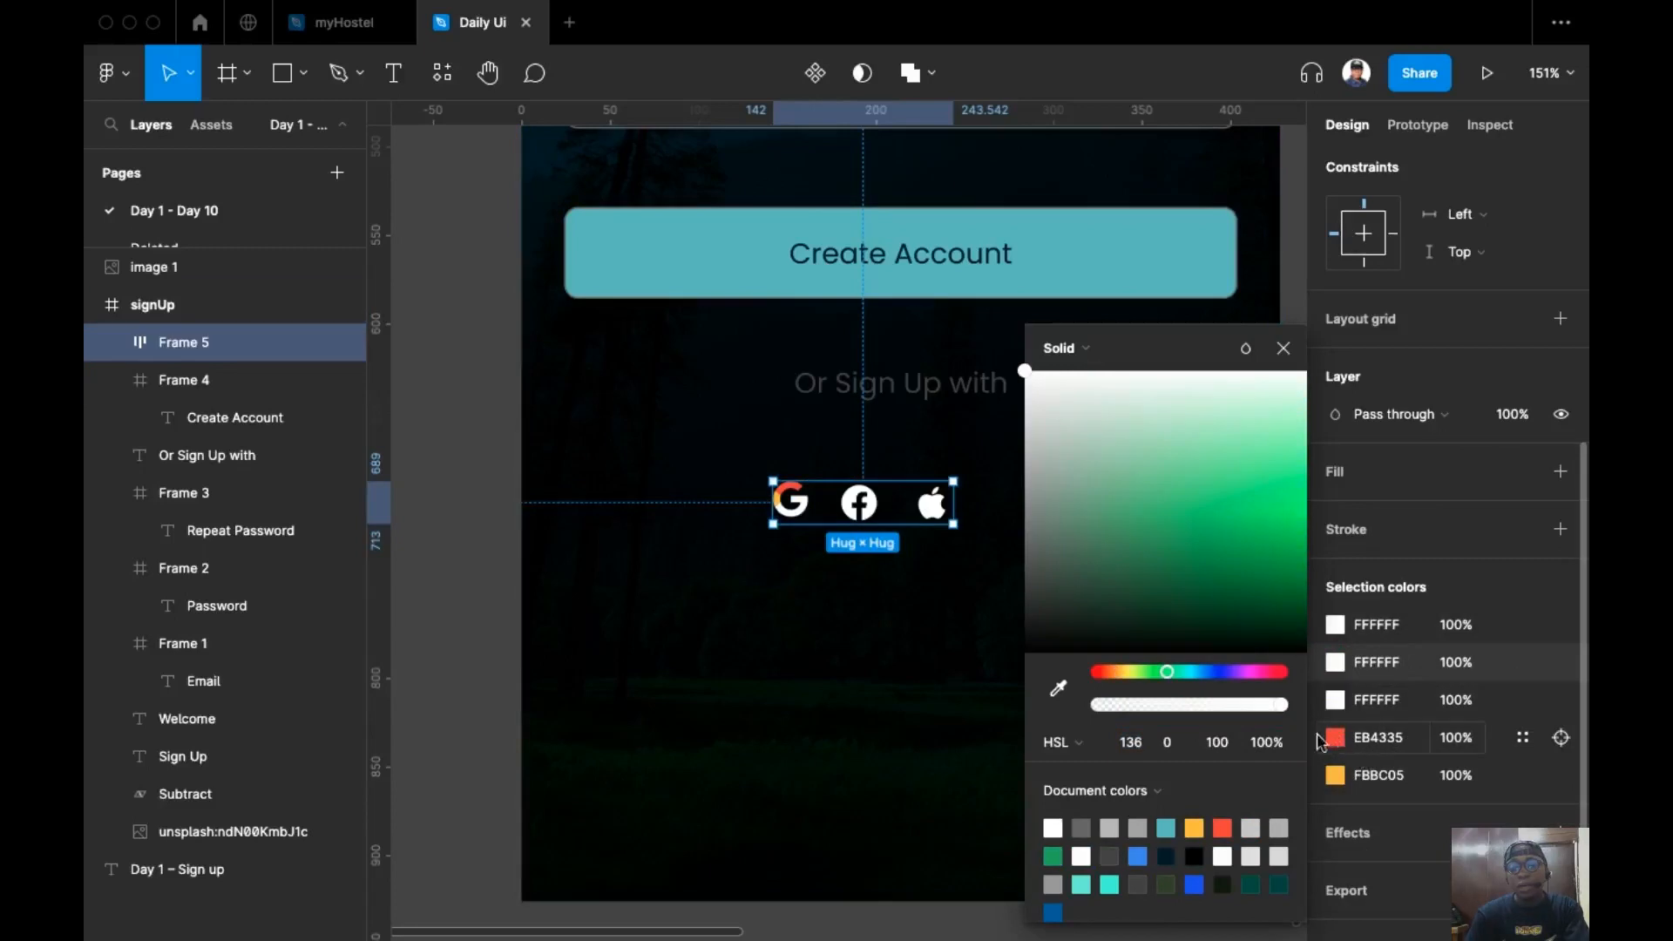
{"action": "left_click", "coordinate": [1334, 737]}
{"action": "left_click_drag", "start_coordinate": [1115, 545], "coordinate": [694, 239]}
{"action": "left_click", "coordinate": [1360, 788]}
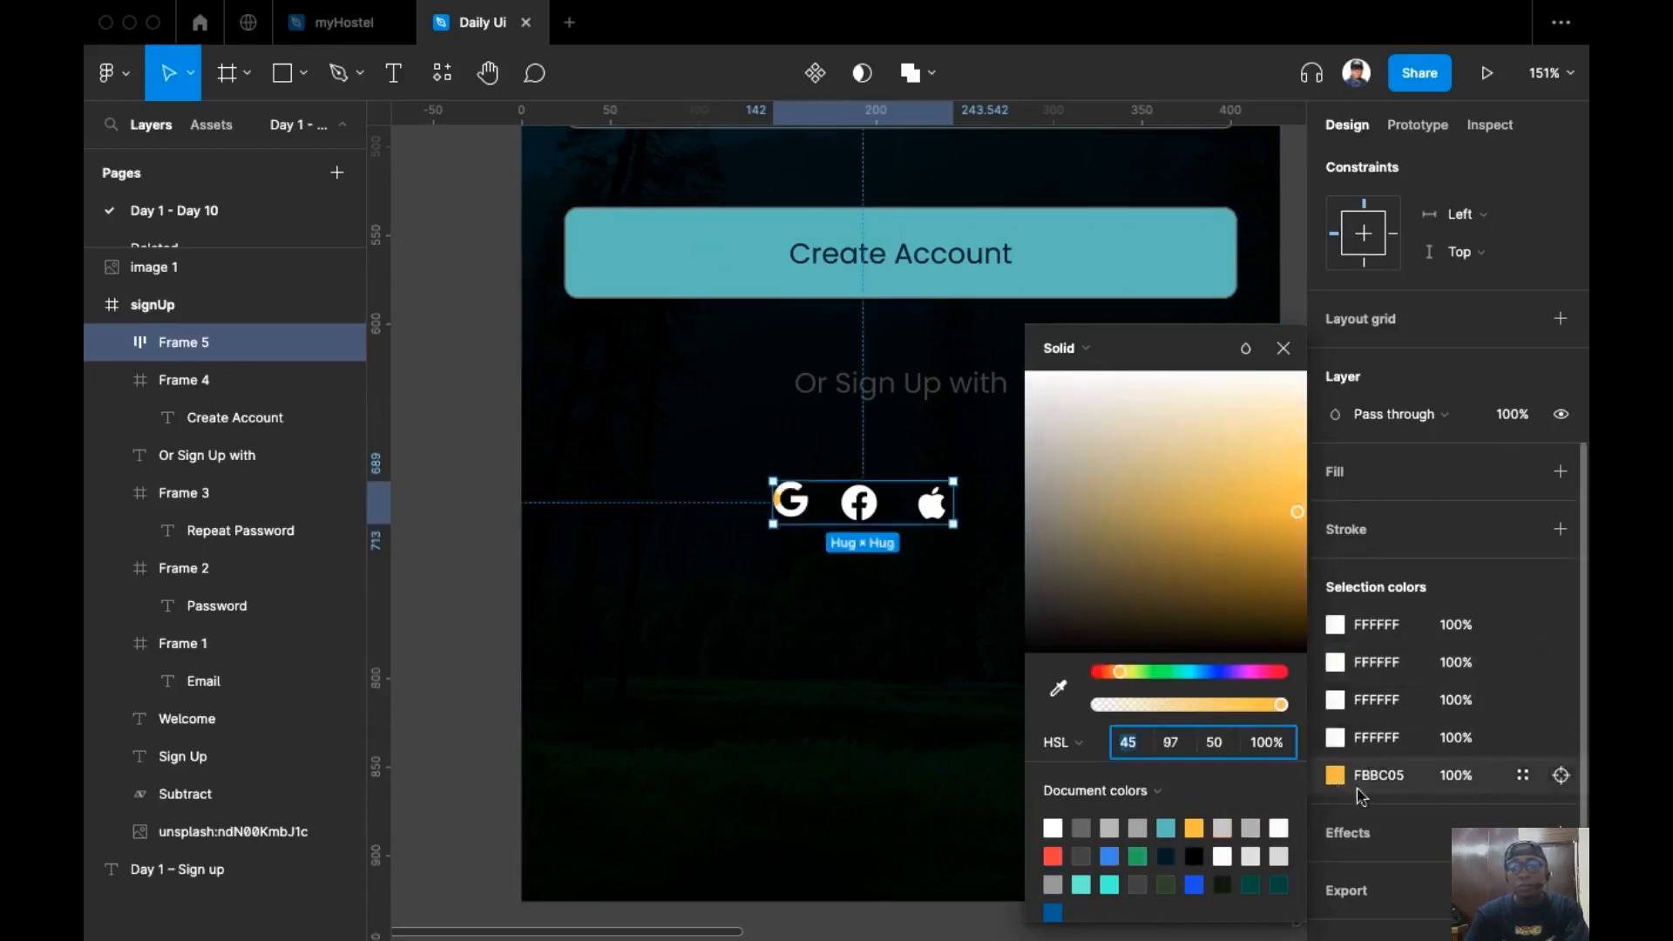
{"action": "left_click", "coordinate": [453, 353]}
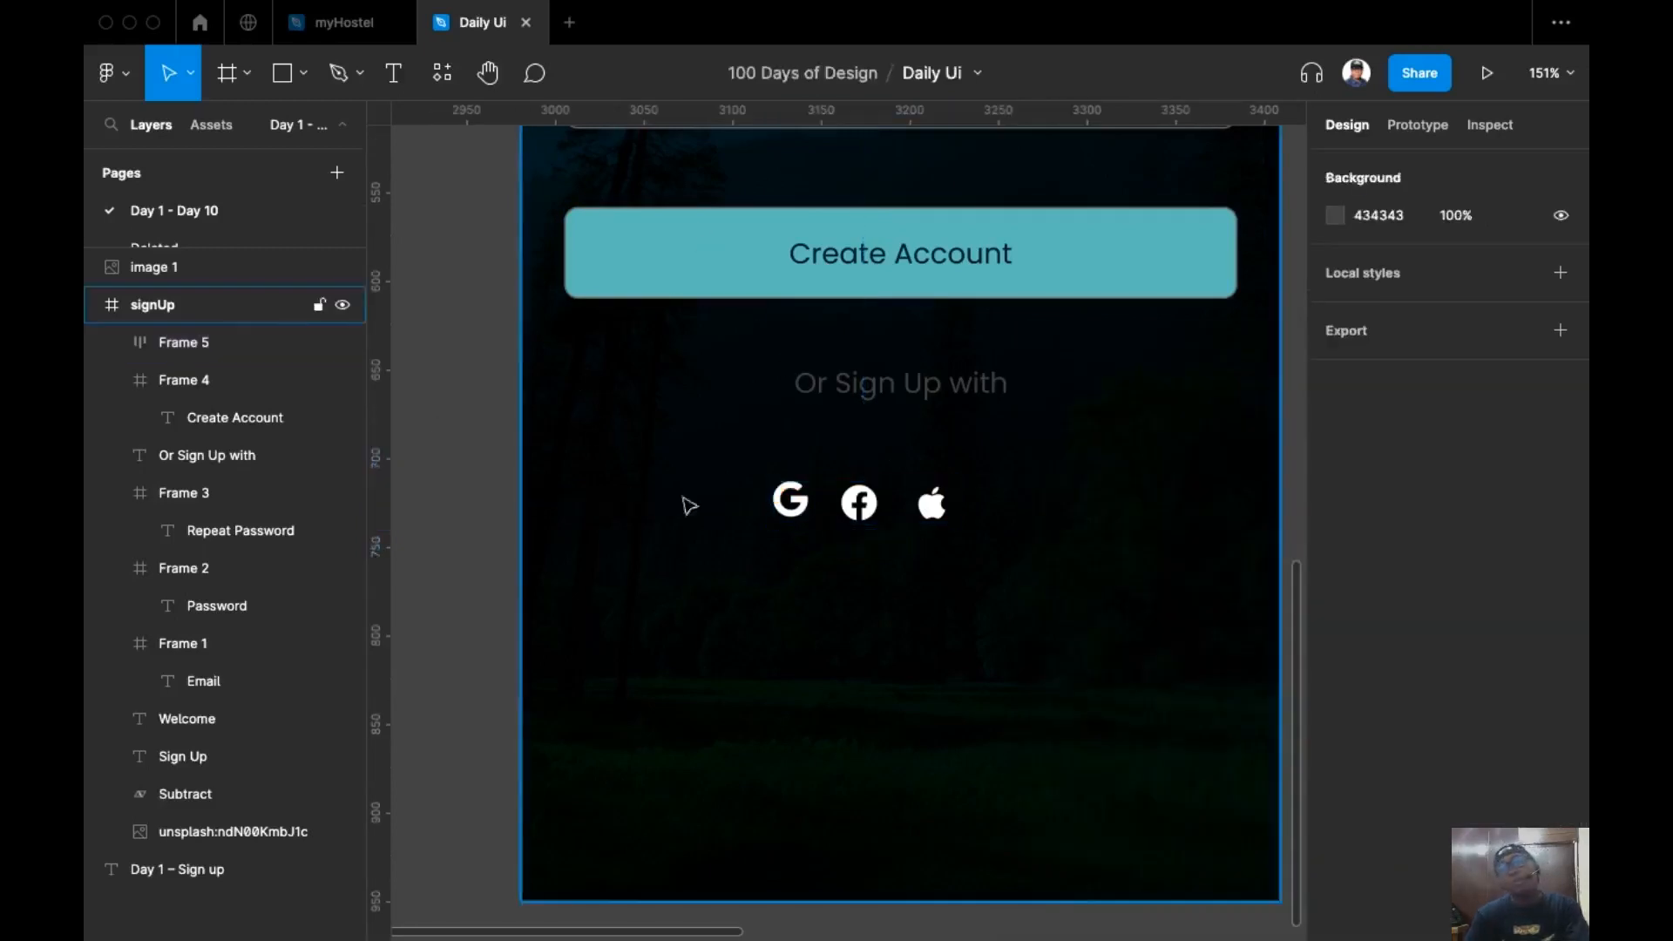
Step: Set the social icon row's horizontal item spacing to 40 and centre the row horizontally in the signUp frame
{"action": "left_click", "coordinate": [867, 520]}
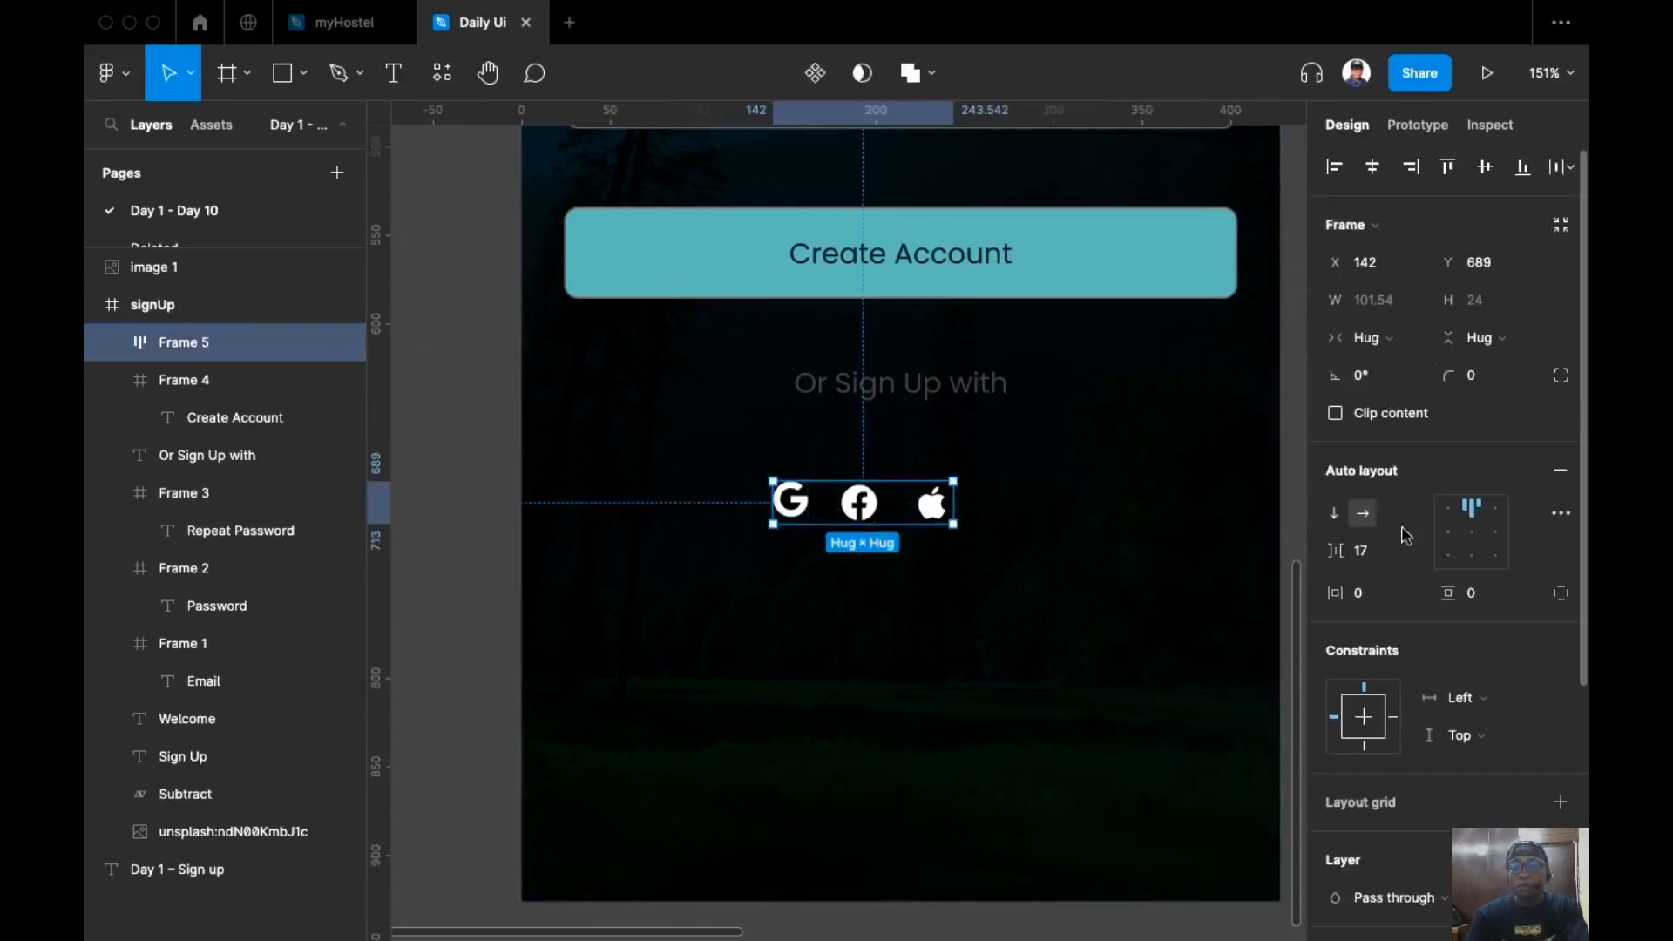
{"action": "left_click_drag", "start_coordinate": [1338, 551], "coordinate": [1333, 549]}
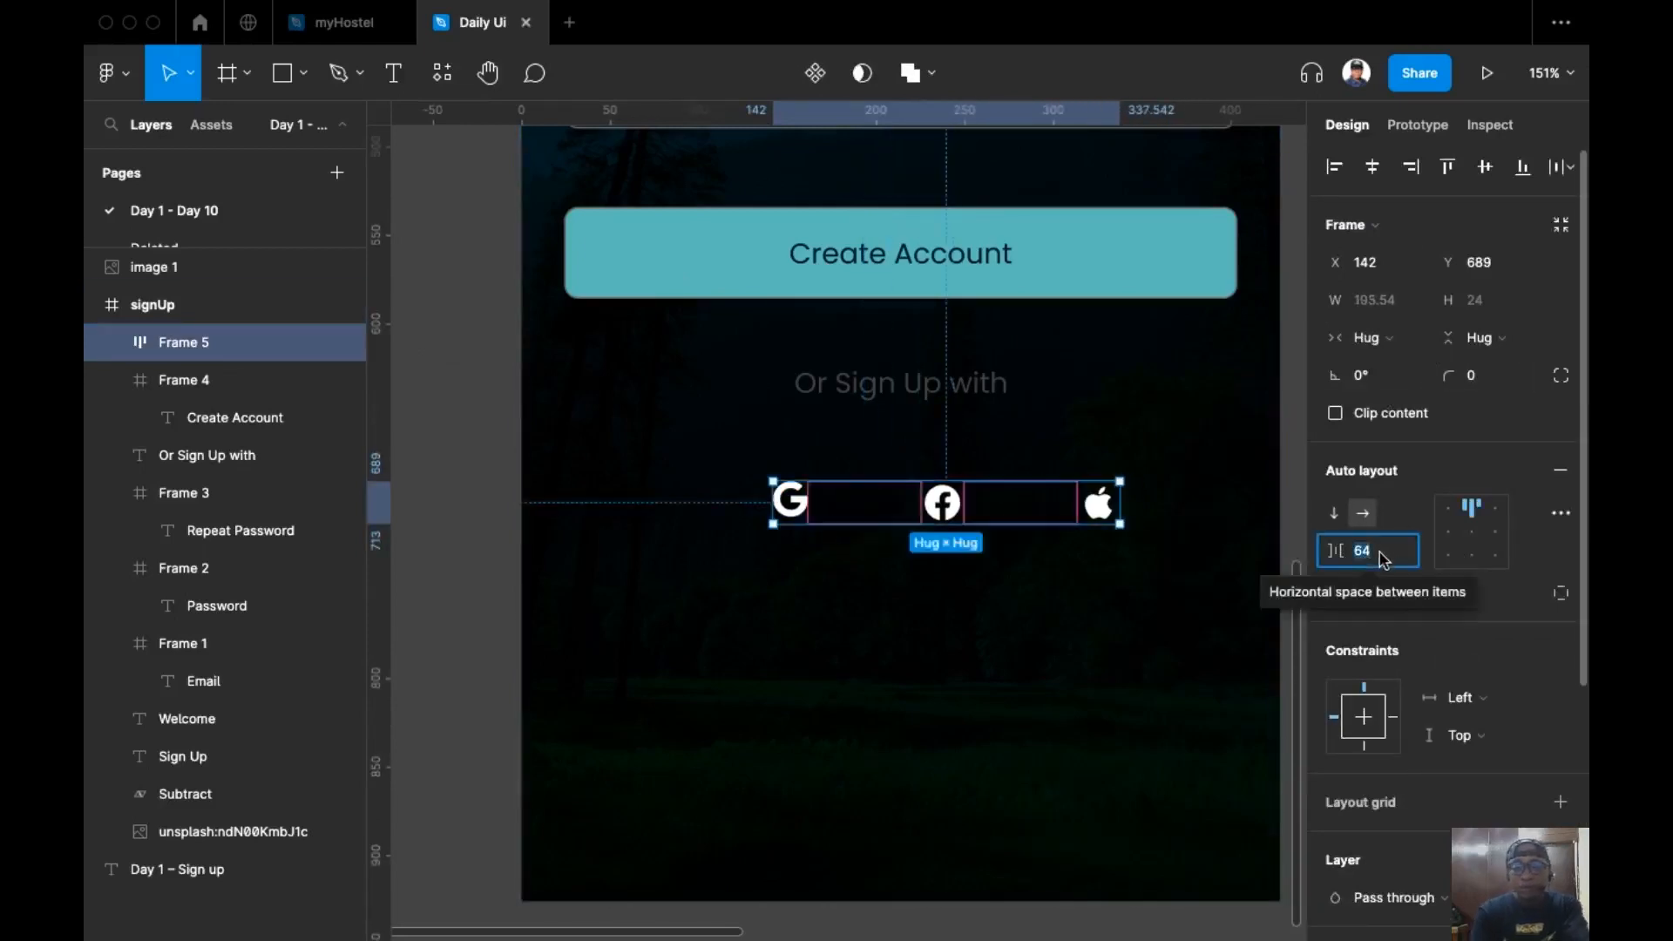
{"action": "type", "text": "40"}
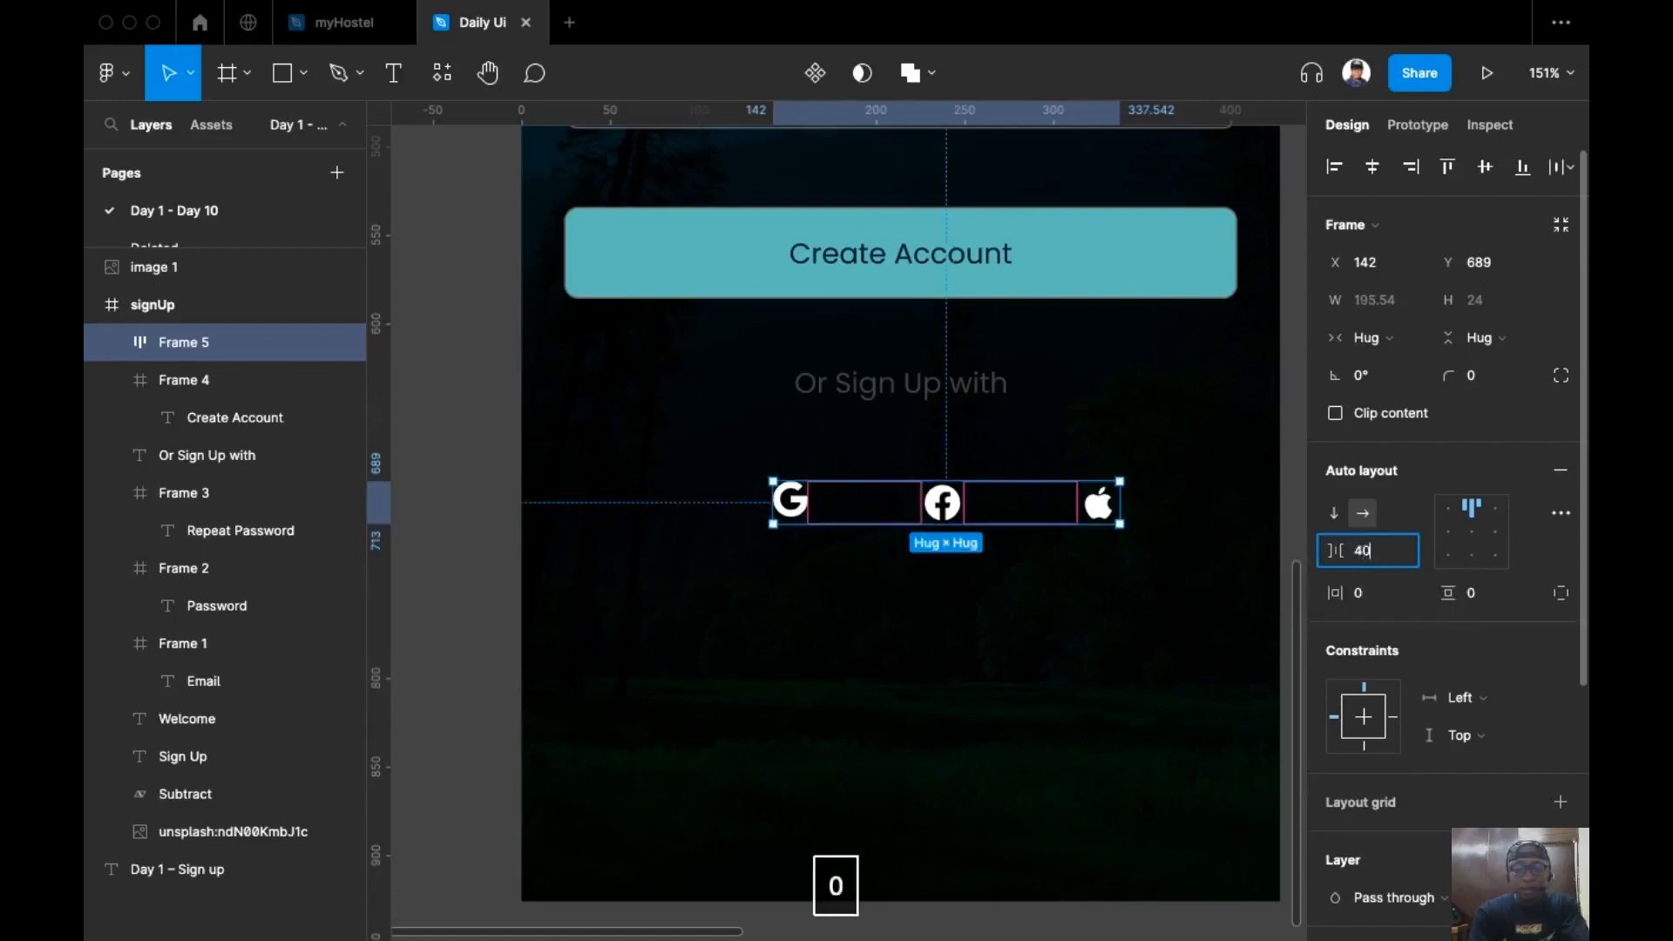
{"action": "key", "text": "Return"}
{"action": "scroll", "coordinate": [952, 378], "scroll_direction": "up", "scroll_amount": 3}
{"action": "scroll", "coordinate": [953, 377], "scroll_direction": "right", "scroll_amount": 3}
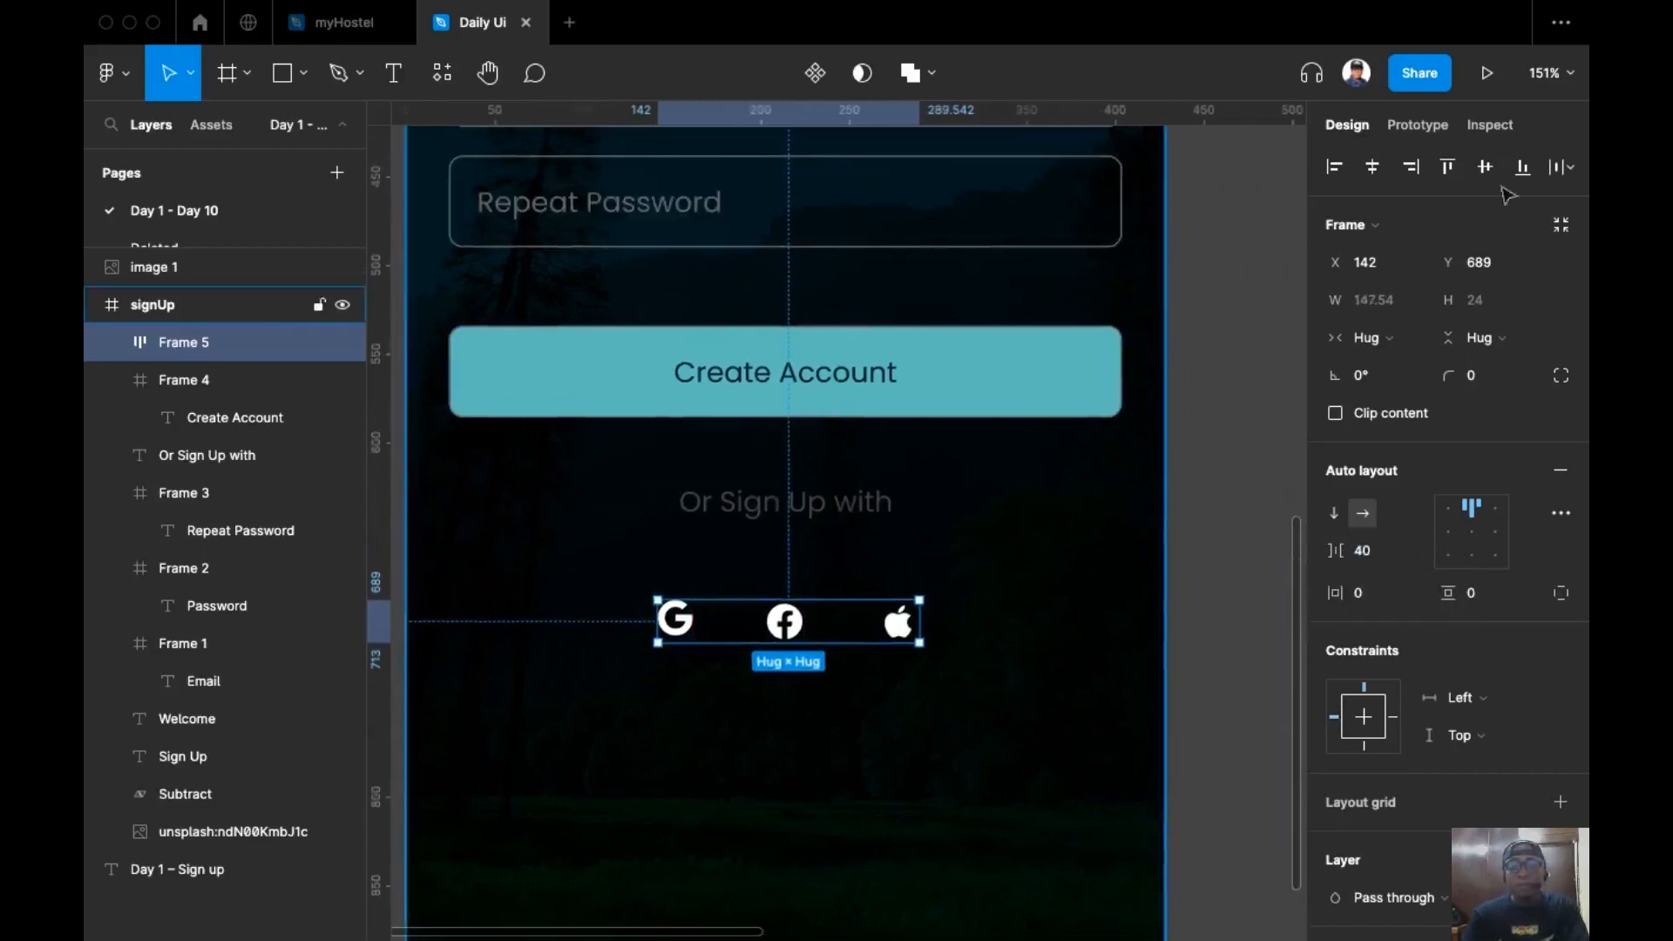
{"action": "left_click", "coordinate": [1371, 167]}
{"action": "left_click", "coordinate": [688, 680]}
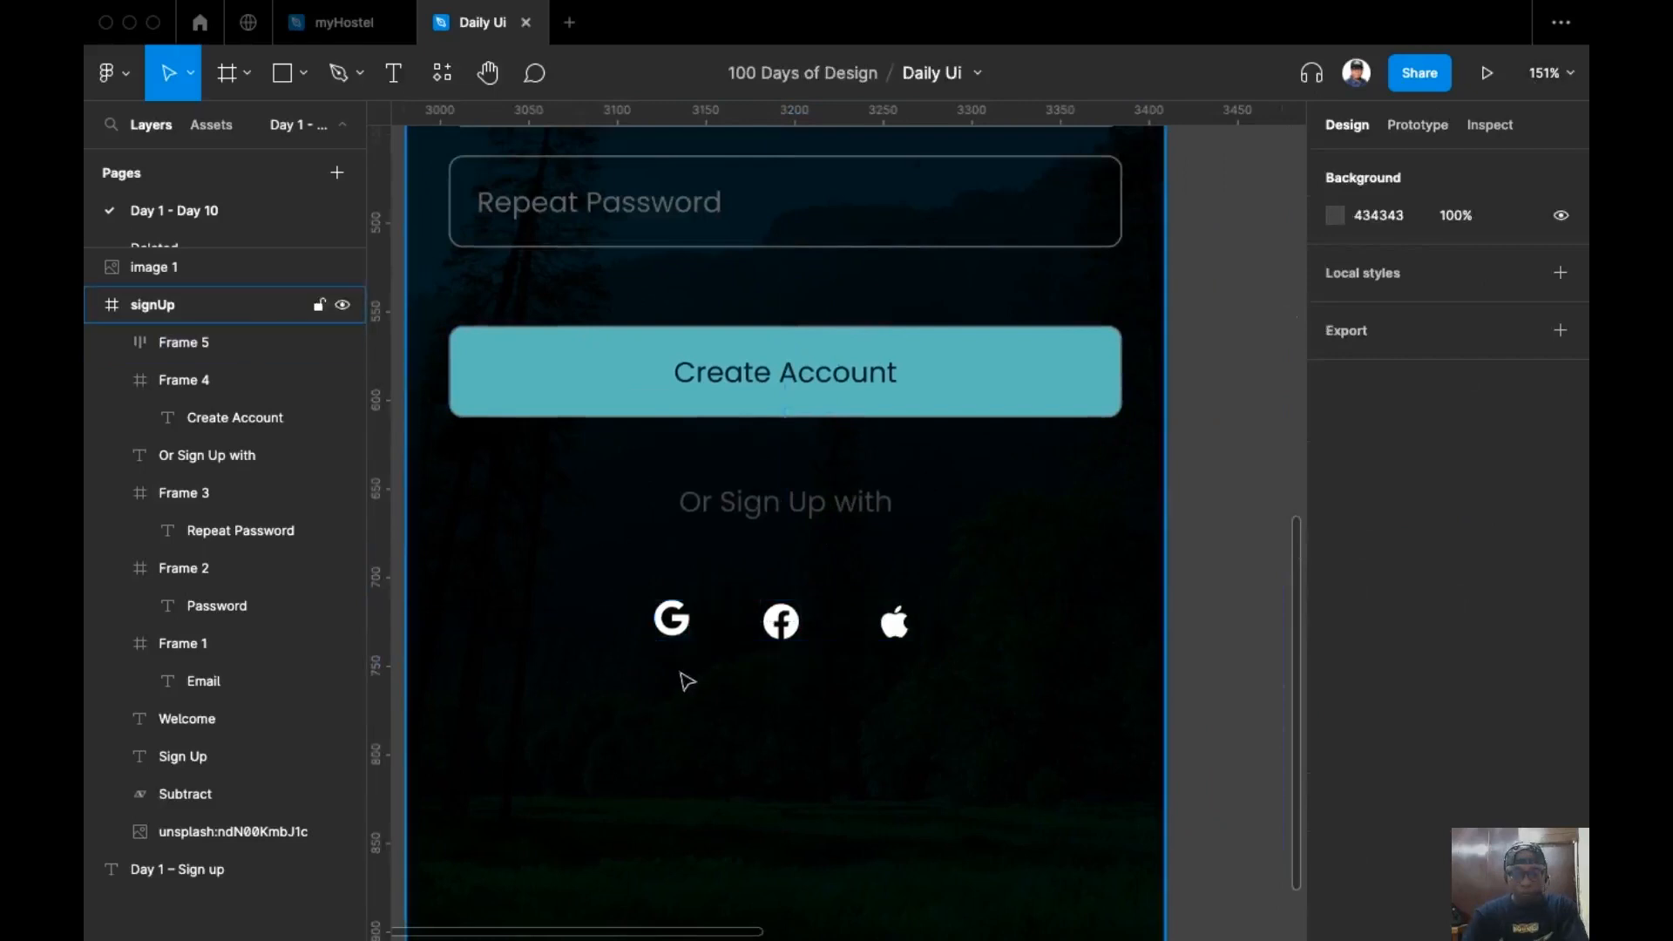
Step: Recolour the "Or Sign Up with" text to grey 949494
{"action": "left_click", "coordinate": [750, 518]}
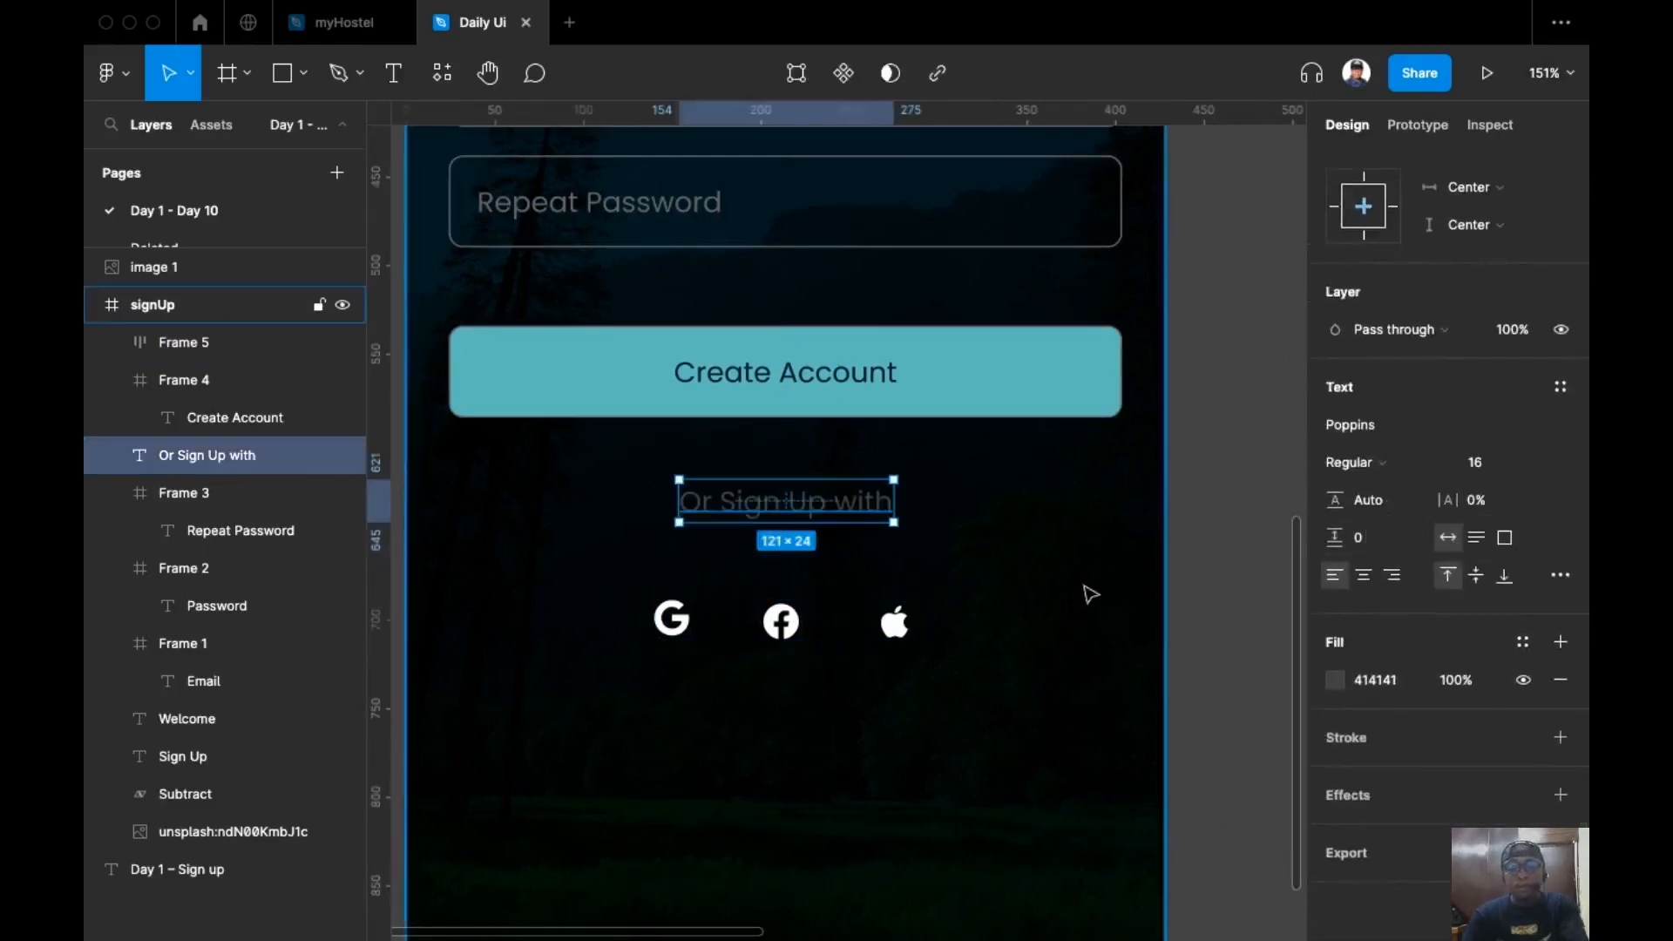
{"action": "key", "text": "i"}
{"action": "left_click", "coordinate": [1188, 213]}
{"action": "left_click", "coordinate": [1044, 549]}
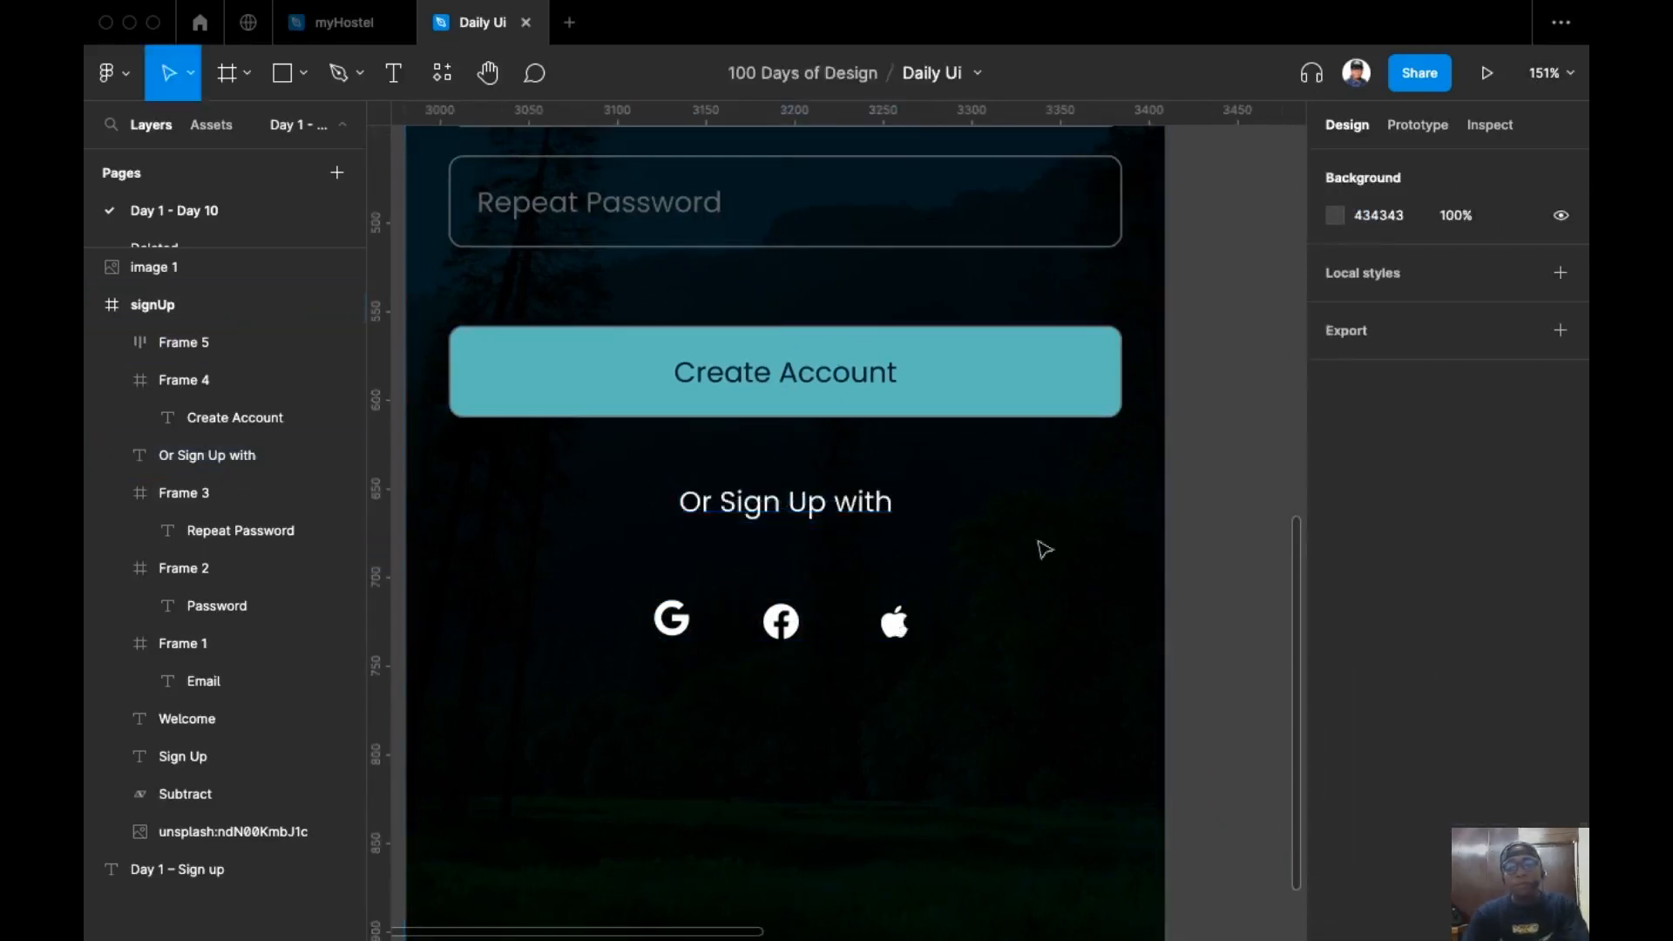
{"action": "left_click", "coordinate": [875, 508]}
{"action": "left_click", "coordinate": [1335, 680]}
{"action": "left_click_drag", "start_coordinate": [1028, 523], "coordinate": [1011, 489]}
{"action": "left_click", "coordinate": [1171, 335]}
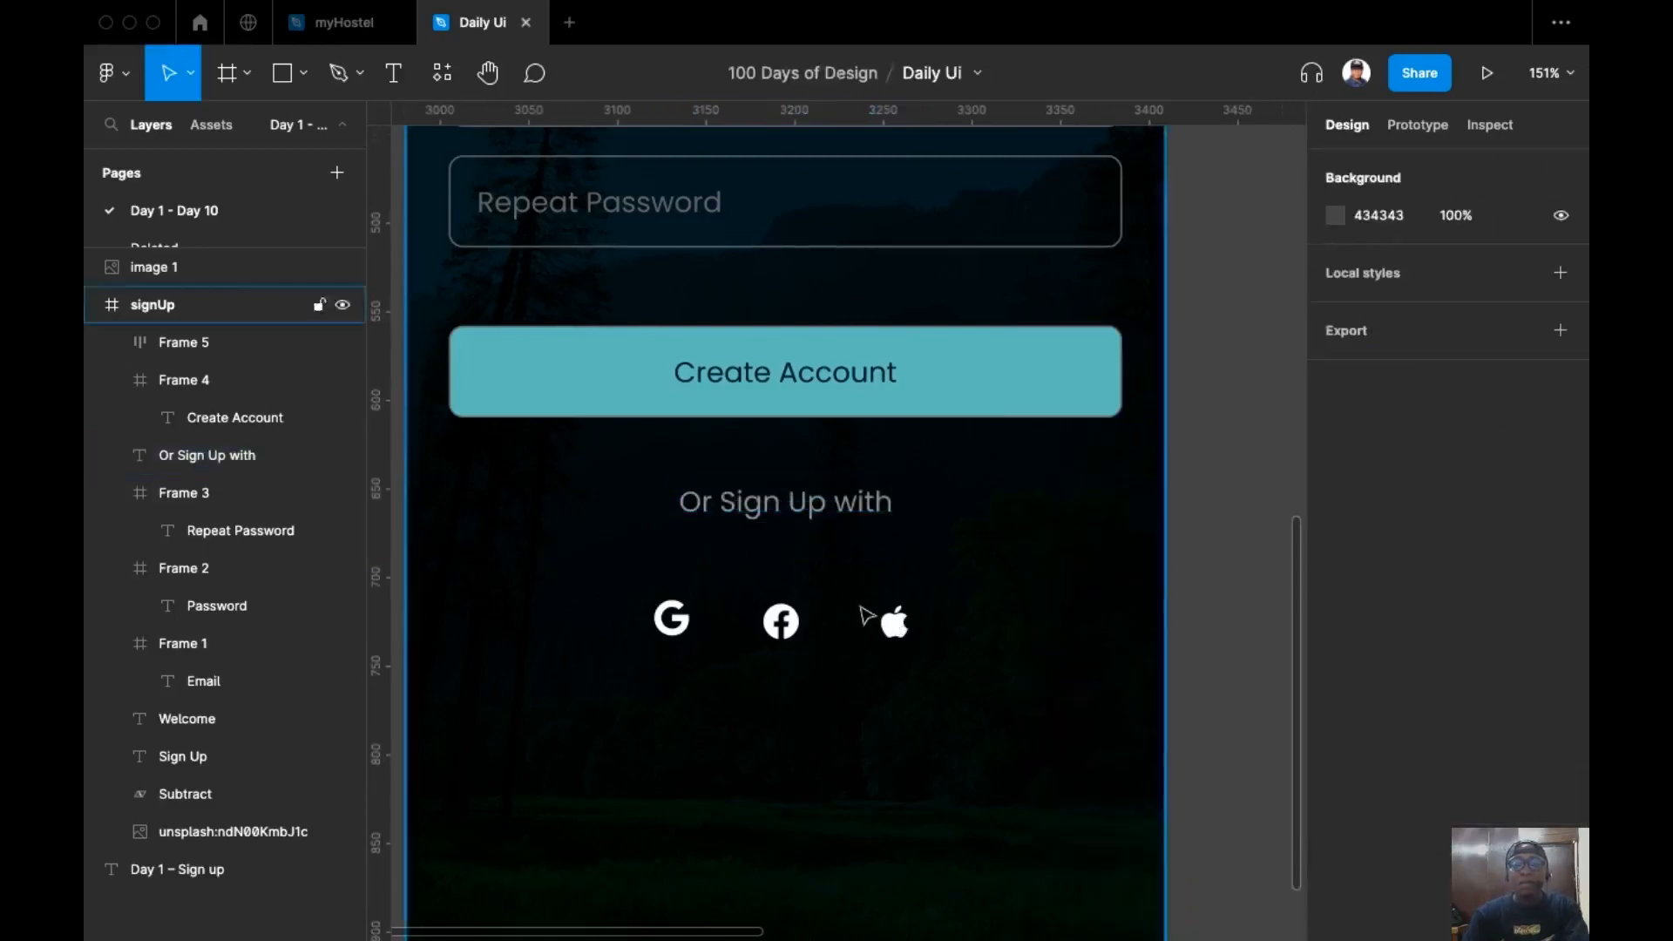
Step: Set the vertical spacing between the Create Account button and the "Or Sign Up with" text to 40
{"action": "left_click", "coordinate": [868, 621]}
{"action": "left_click", "coordinate": [876, 504]}
{"action": "left_click", "coordinate": [882, 409]}
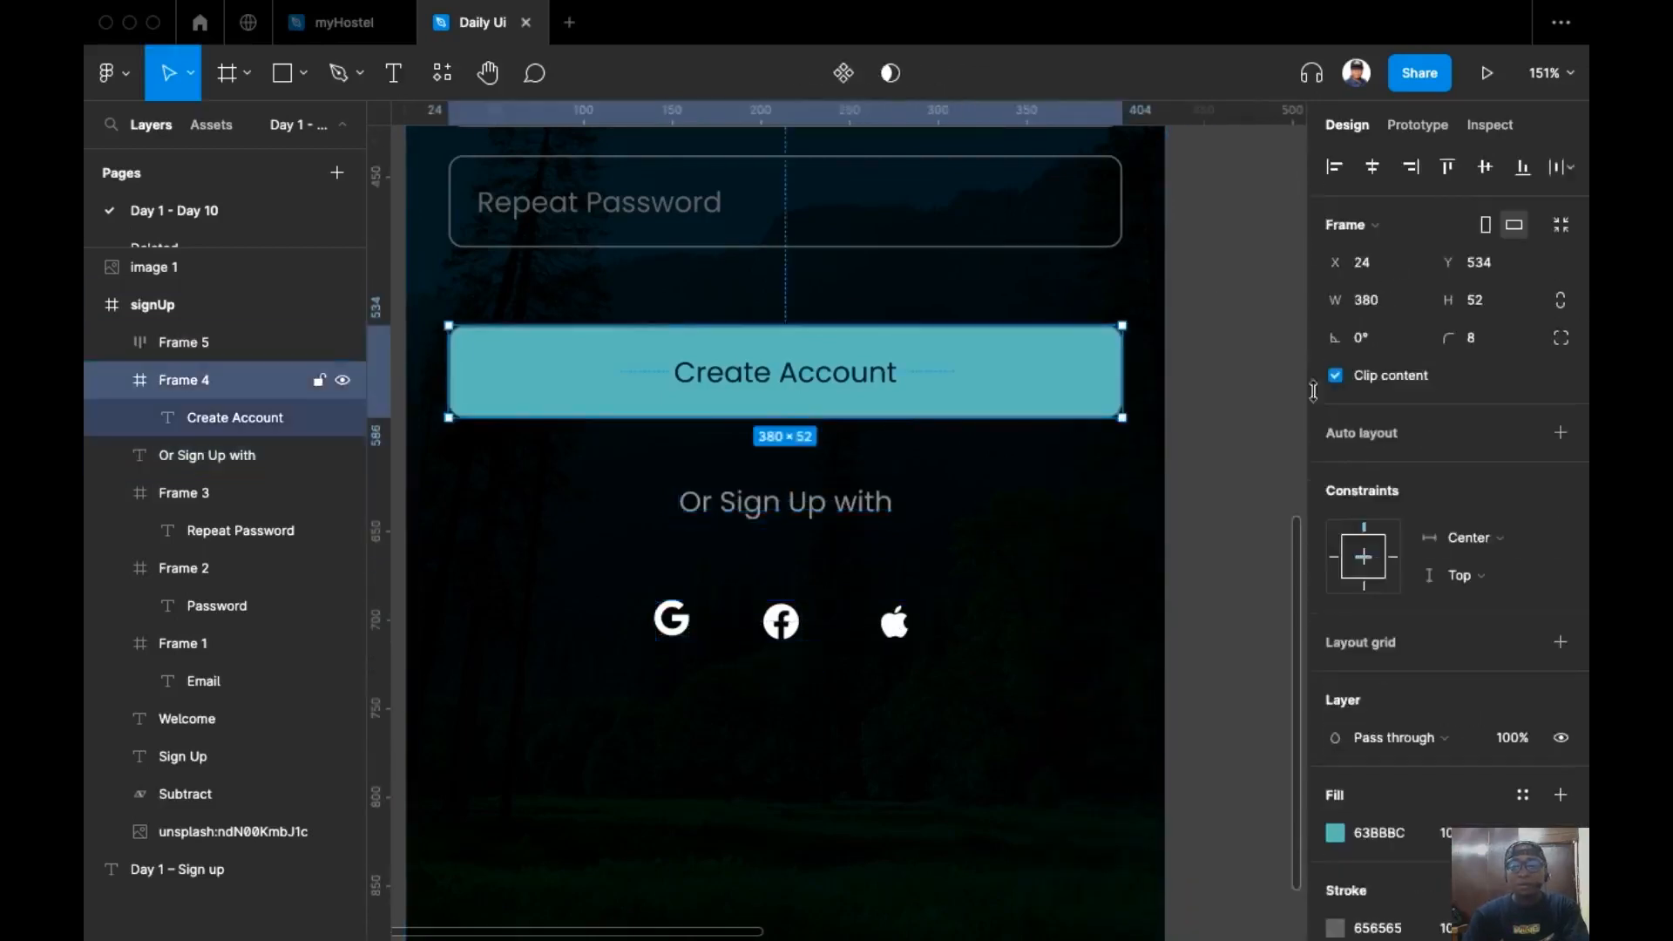
{"action": "left_click", "coordinate": [879, 514]}
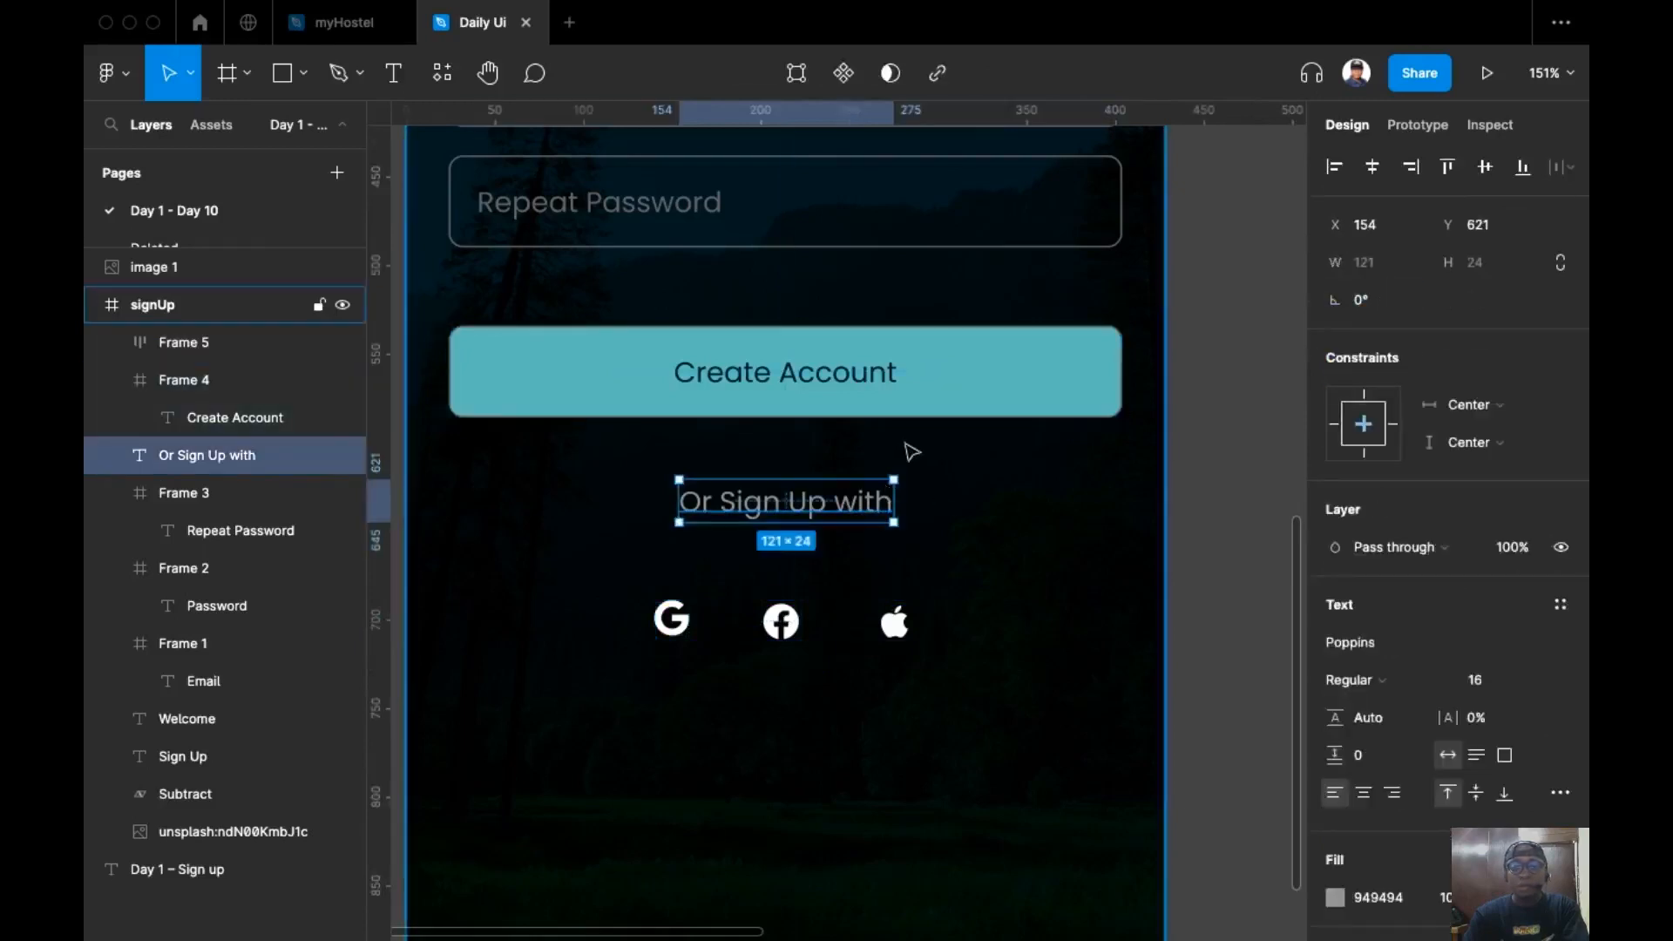
{"action": "left_click", "coordinate": [911, 409]}
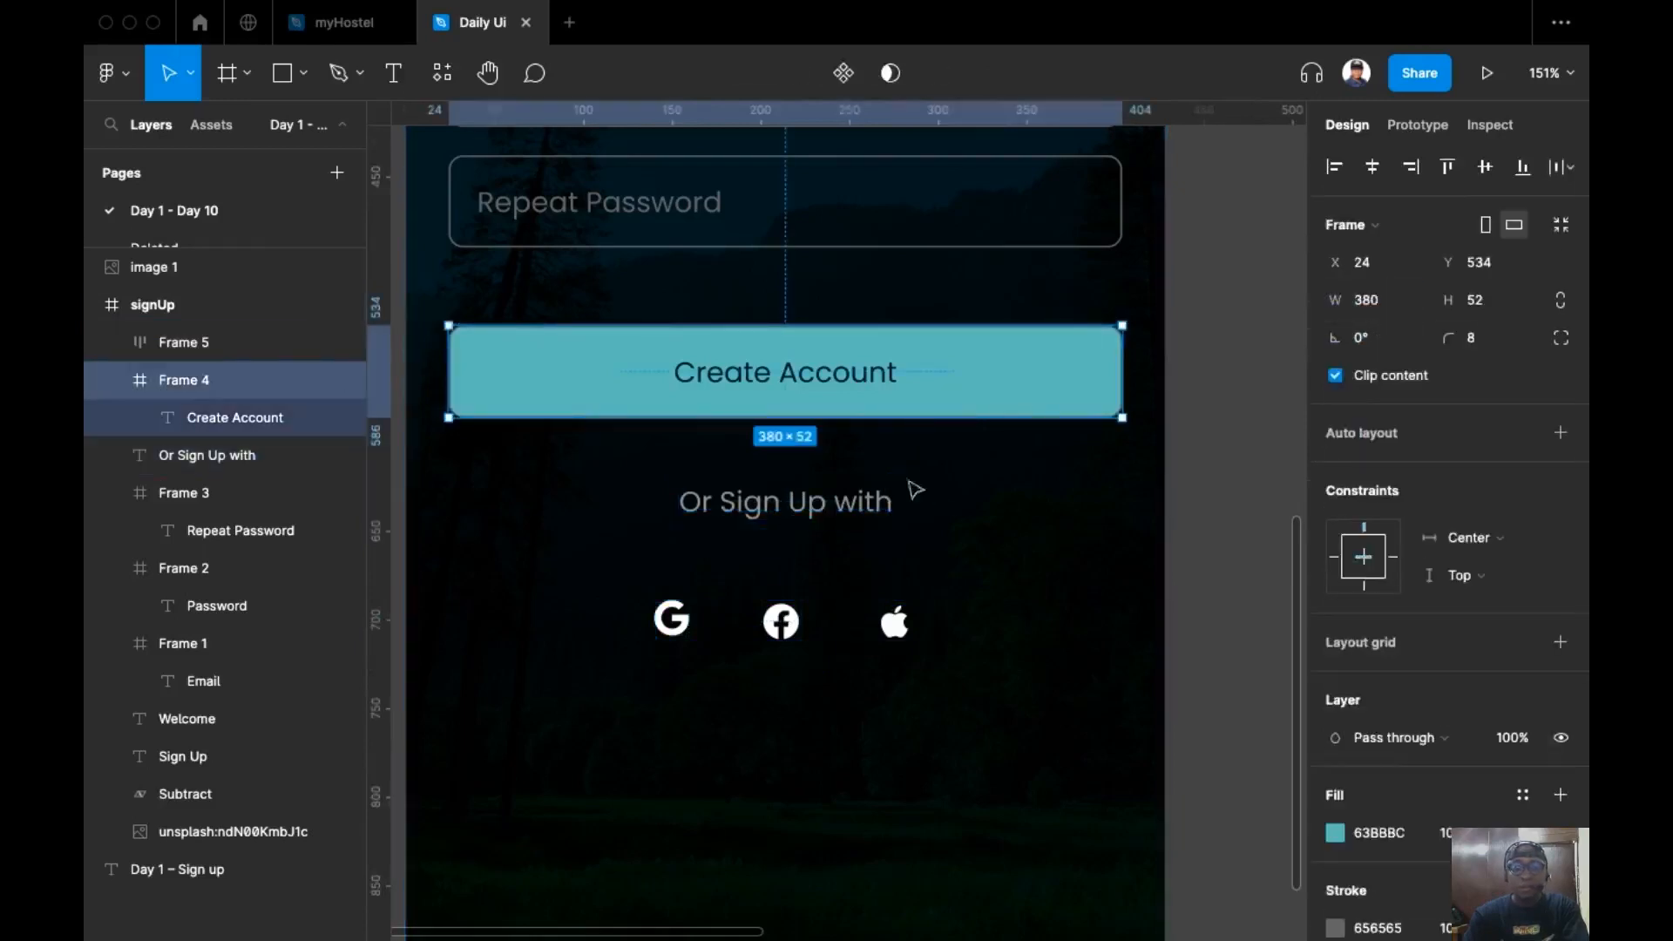
{"action": "left_click", "coordinate": [1008, 505], "text": "shift"}
{"action": "left_click", "coordinate": [1385, 384]}
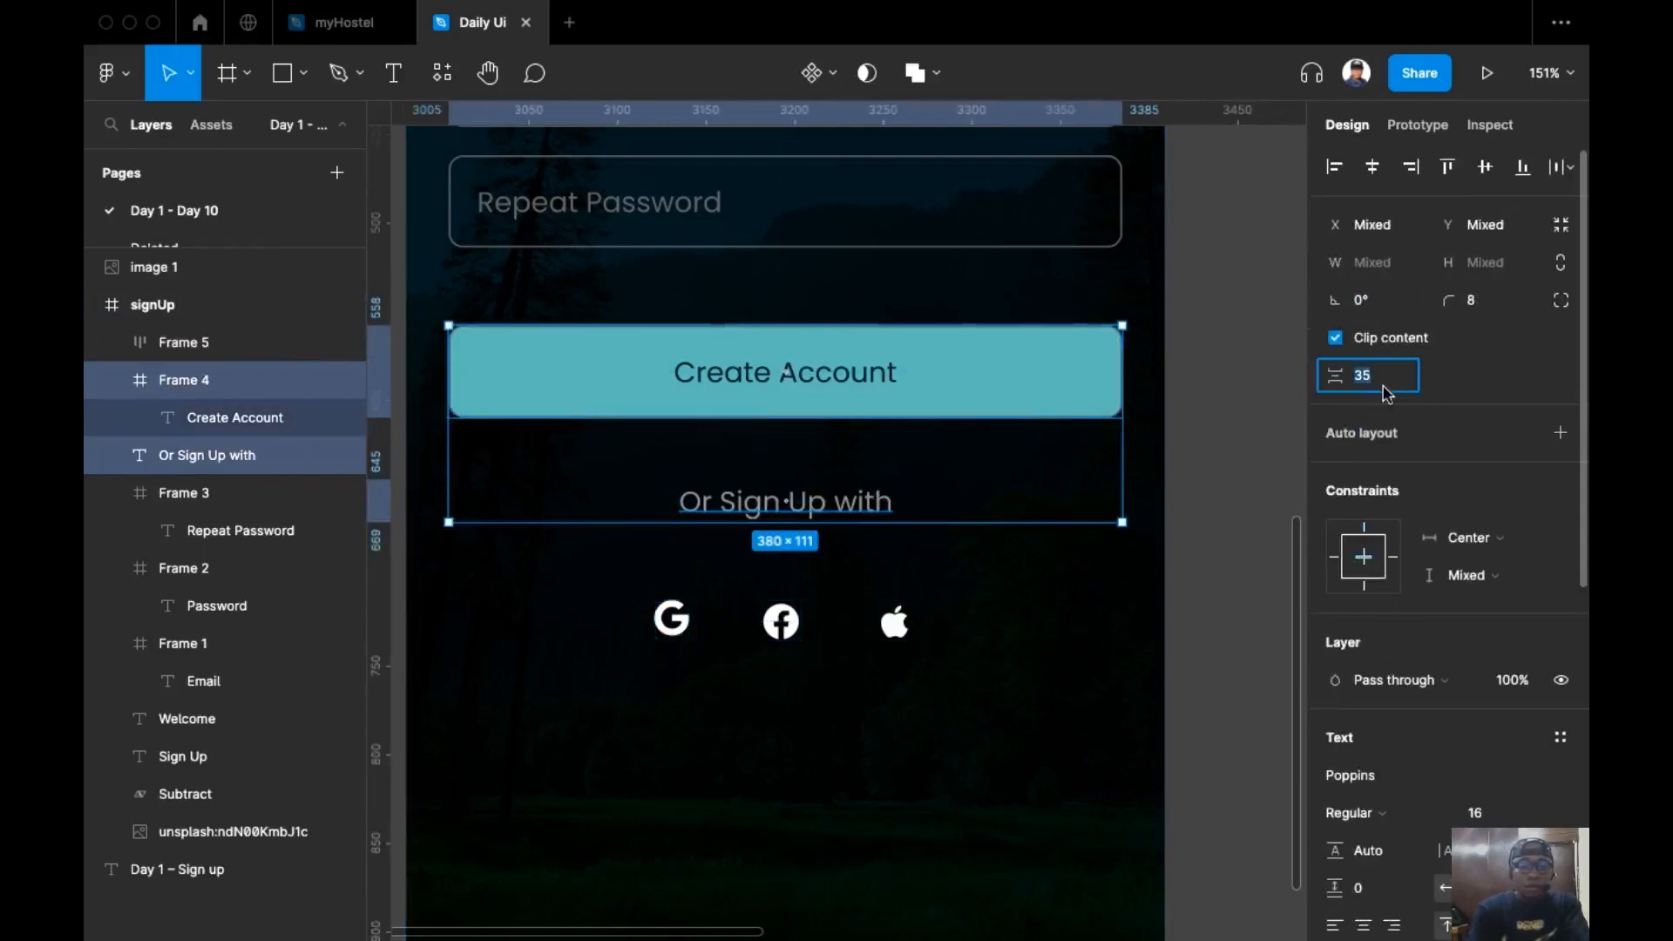
{"action": "key", "text": "Return"}
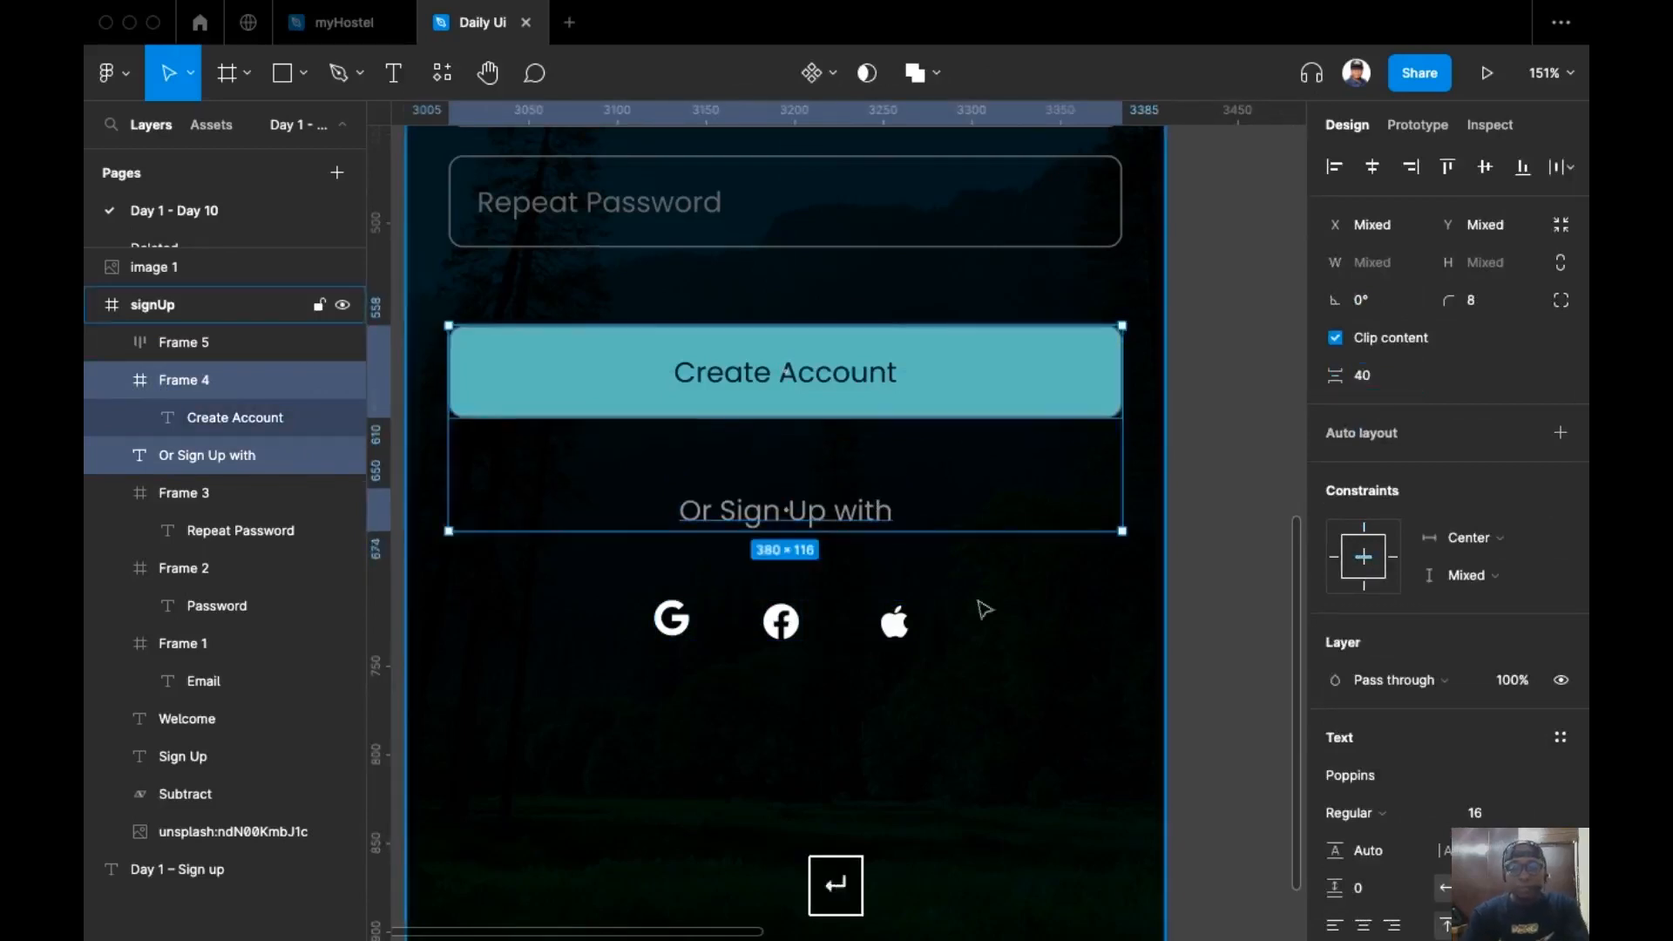
Step: Set the vertical spacing between the "Or Sign Up with" text and the social icon row to 32
{"action": "left_click", "coordinate": [898, 621]}
{"action": "left_click", "coordinate": [867, 505], "text": "shift"}
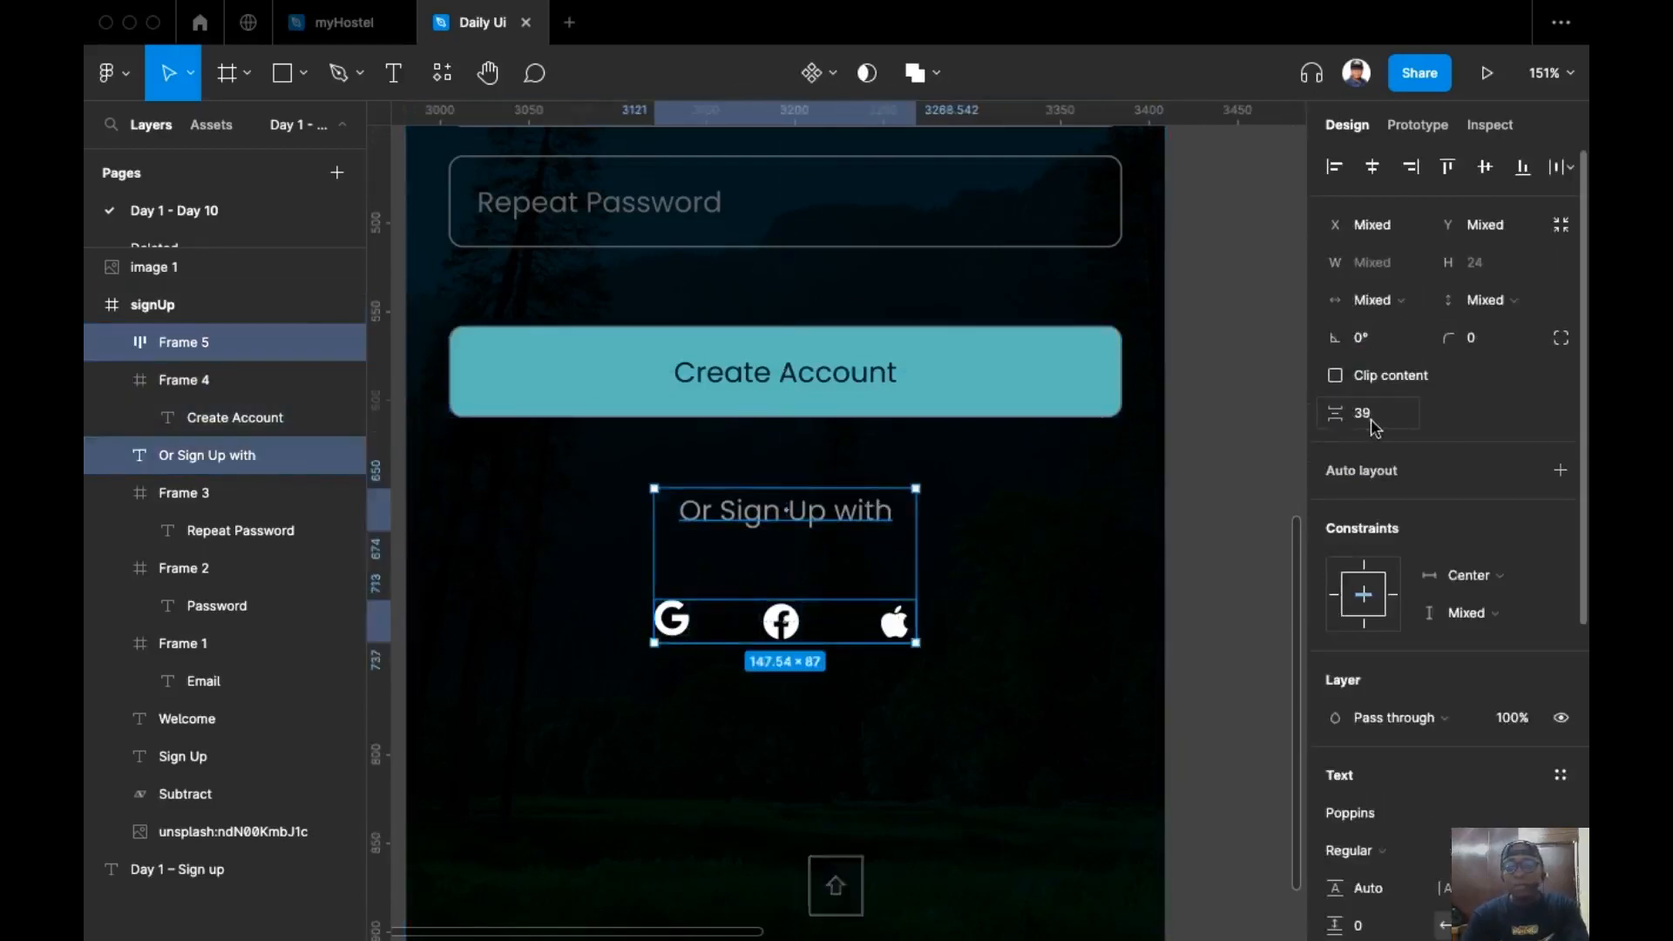
{"action": "type", "text": "32"}
{"action": "key", "text": "Return"}
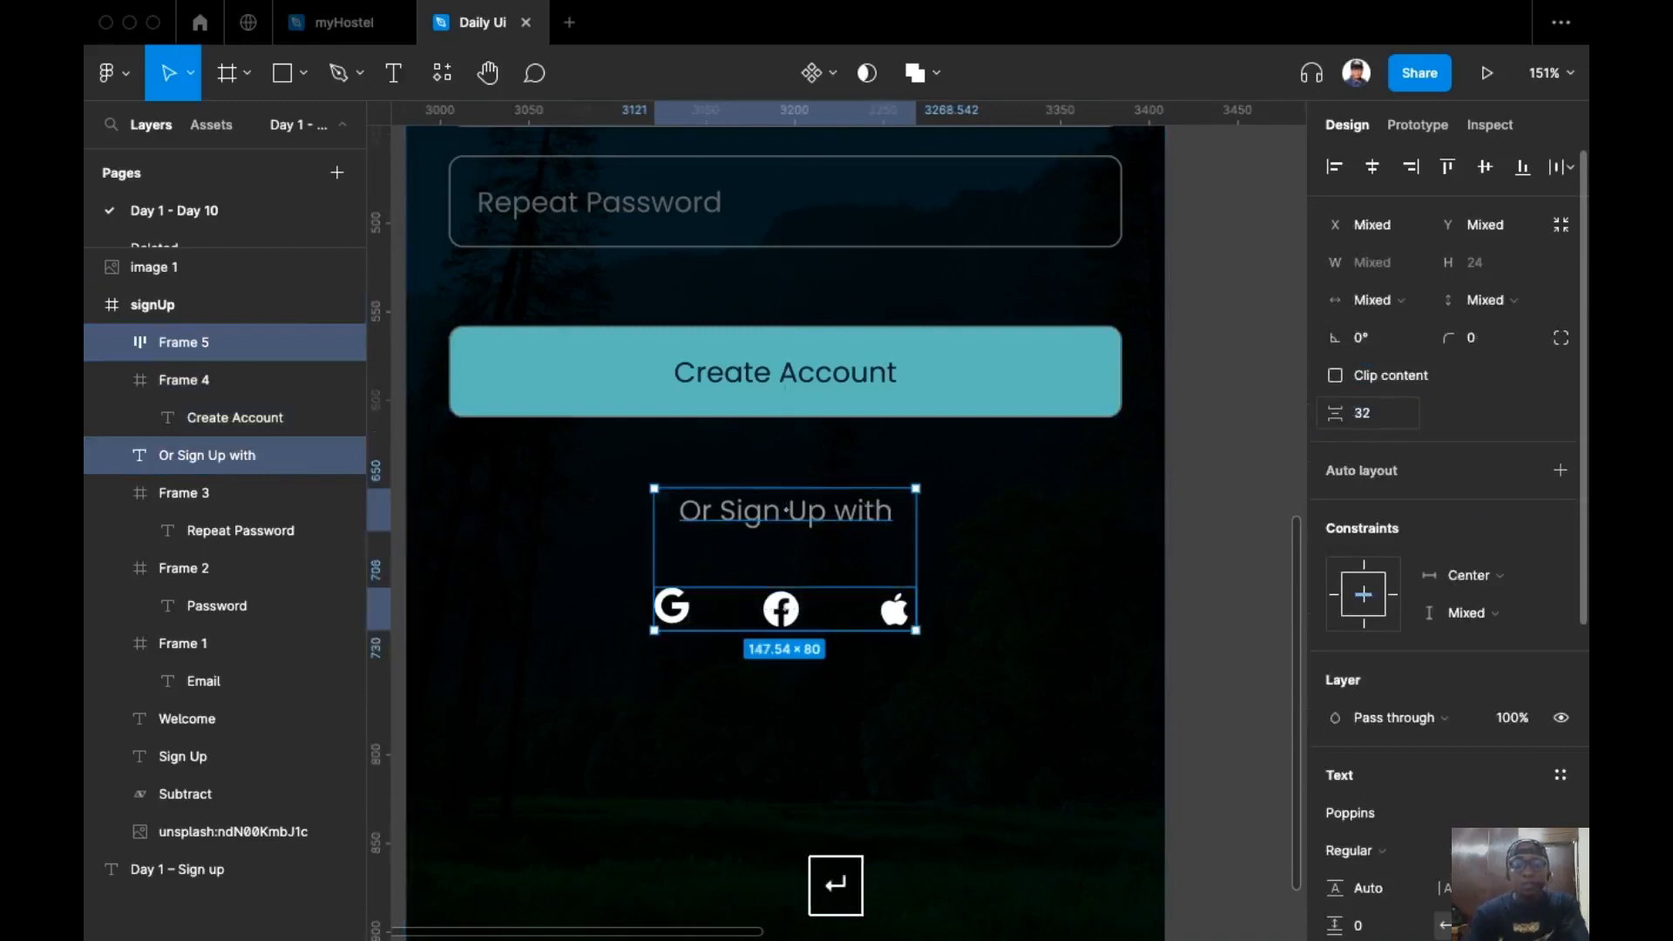
{"action": "left_click", "coordinate": [1203, 578]}
{"action": "scroll", "coordinate": [1203, 579], "scroll_direction": "down", "scroll_amount": 3}
{"action": "scroll", "coordinate": [1117, 564], "scroll_direction": "right", "scroll_amount": 2}
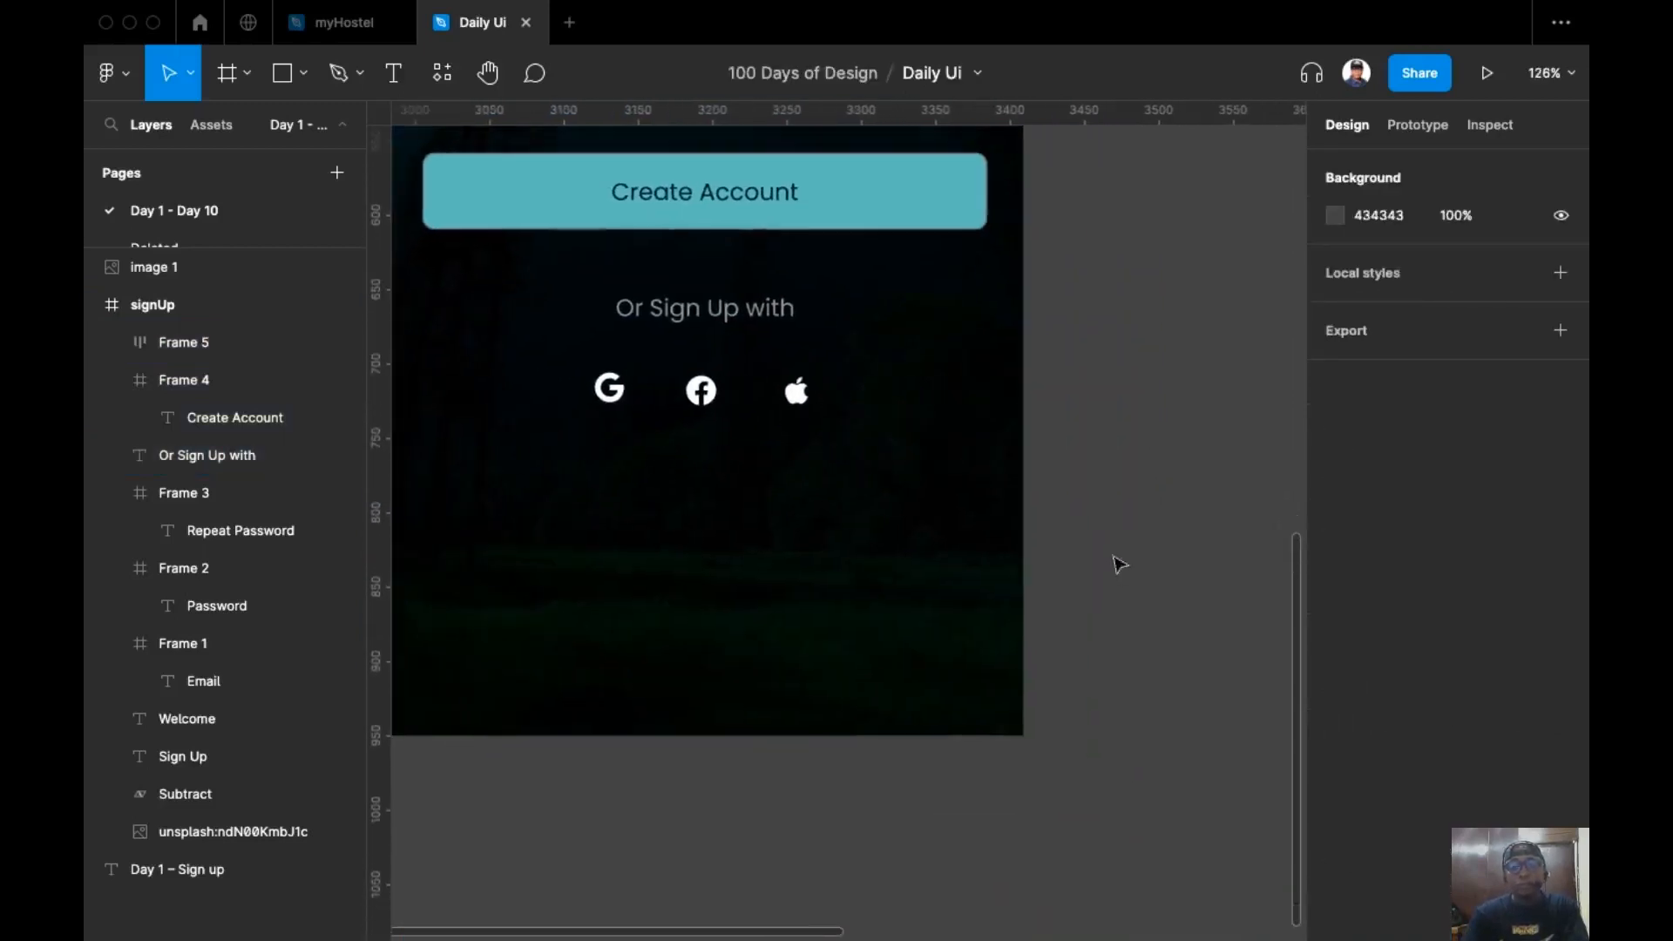
{"action": "scroll", "coordinate": [896, 412], "scroll_direction": "left", "scroll_amount": 3}
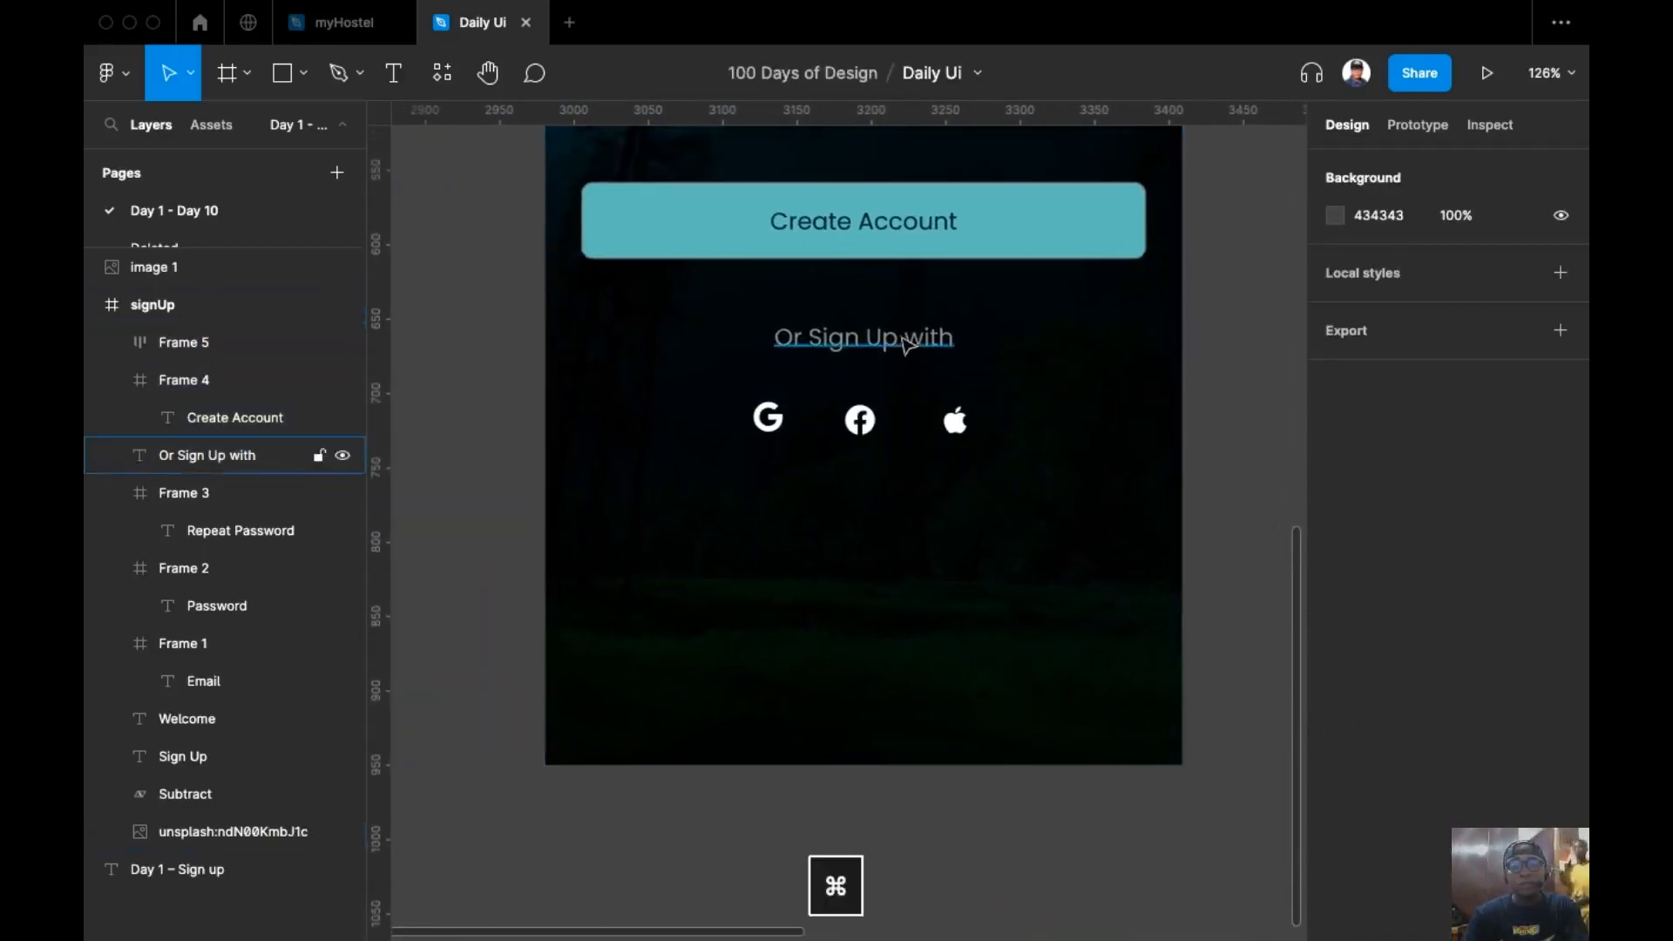
Step: Set the "Or Sign Up with" text to font size 14 and centre it horizontally in the signUp frame
{"action": "left_click", "coordinate": [868, 338]}
{"action": "left_click", "coordinate": [1537, 680]}
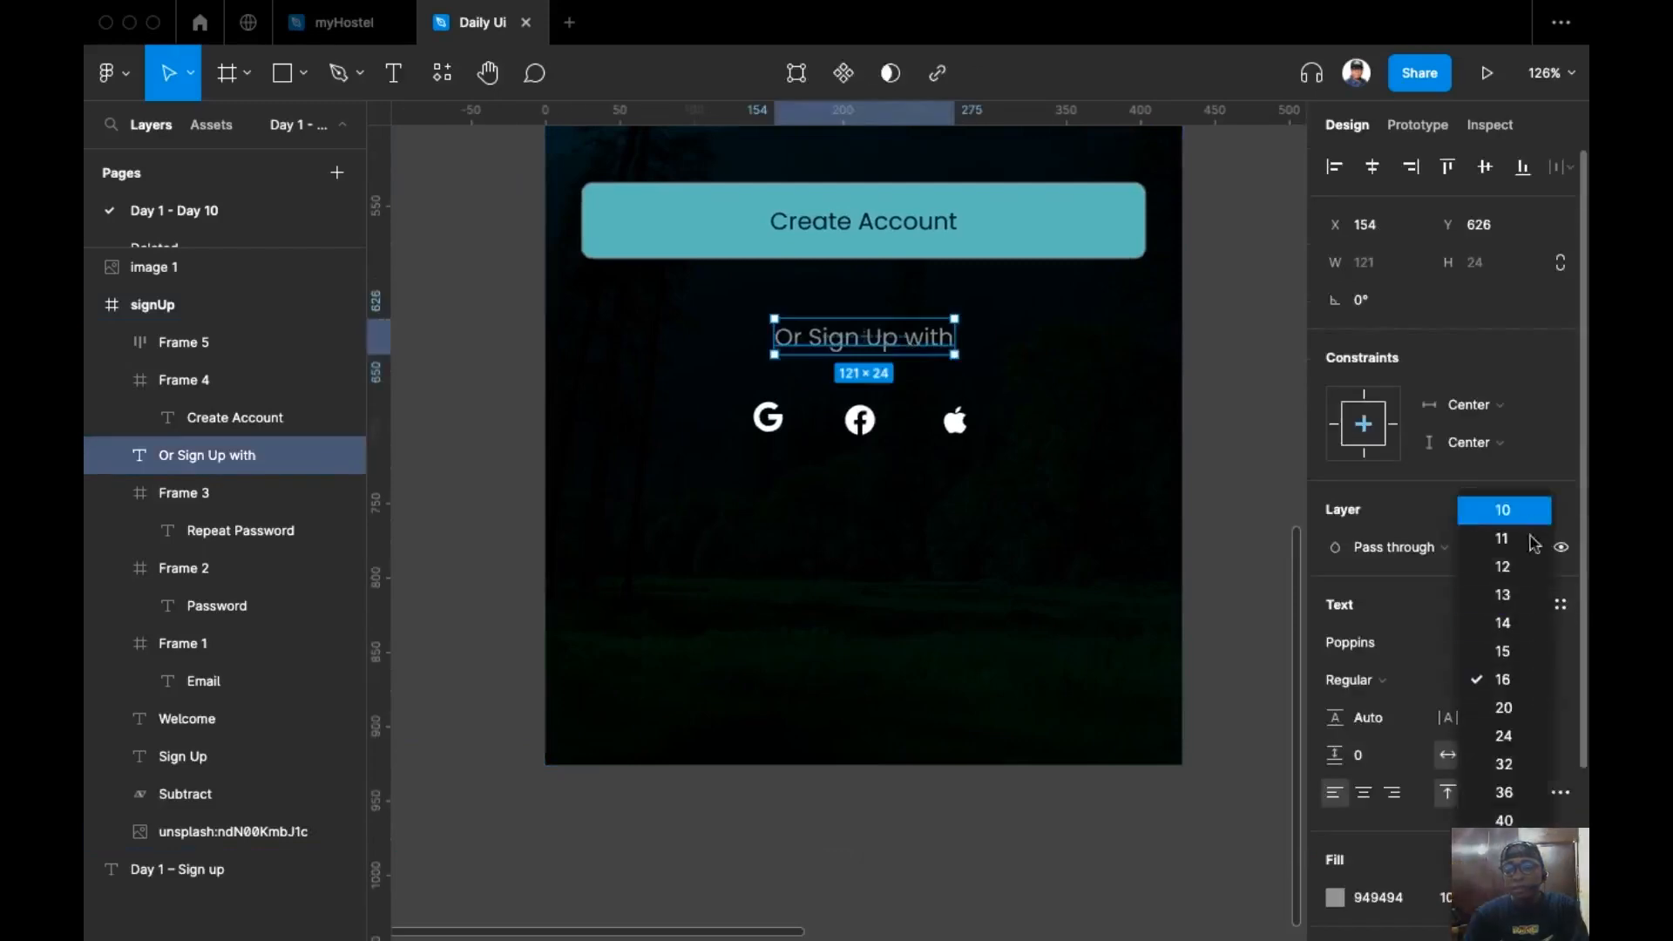
{"action": "left_click", "coordinate": [1498, 624]}
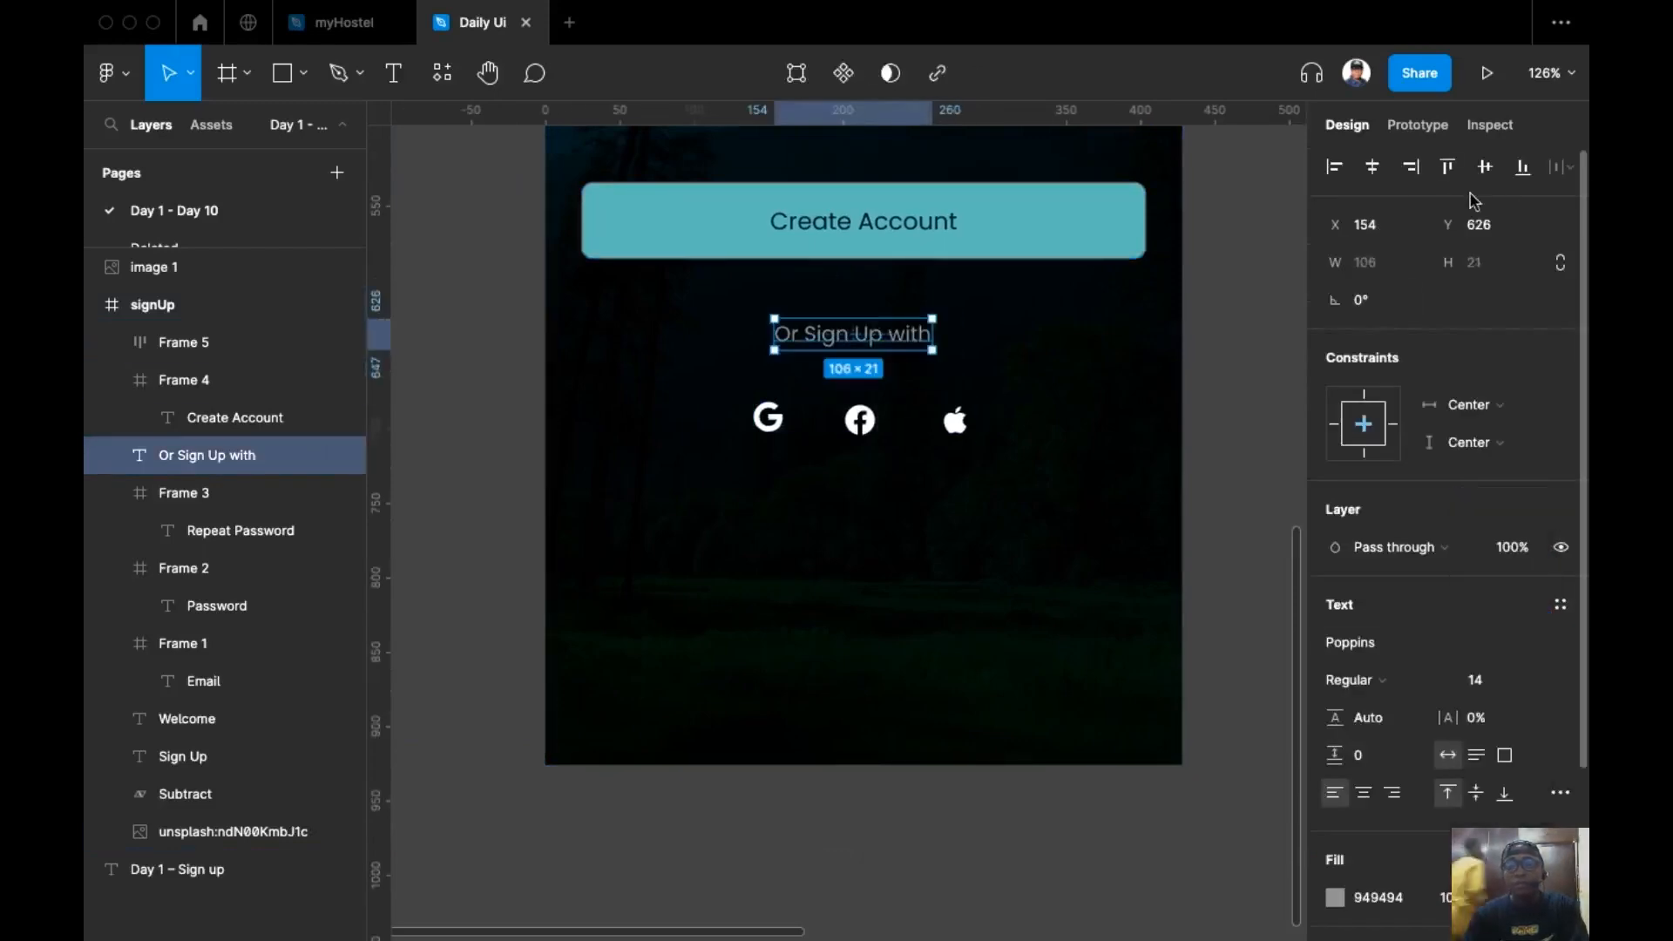
Step: Reset the vertical gap between the resized "Or Sign Up with" text and the icon row to 32
{"action": "left_click", "coordinate": [864, 428]}
{"action": "left_click", "coordinate": [862, 335], "text": "shift"}
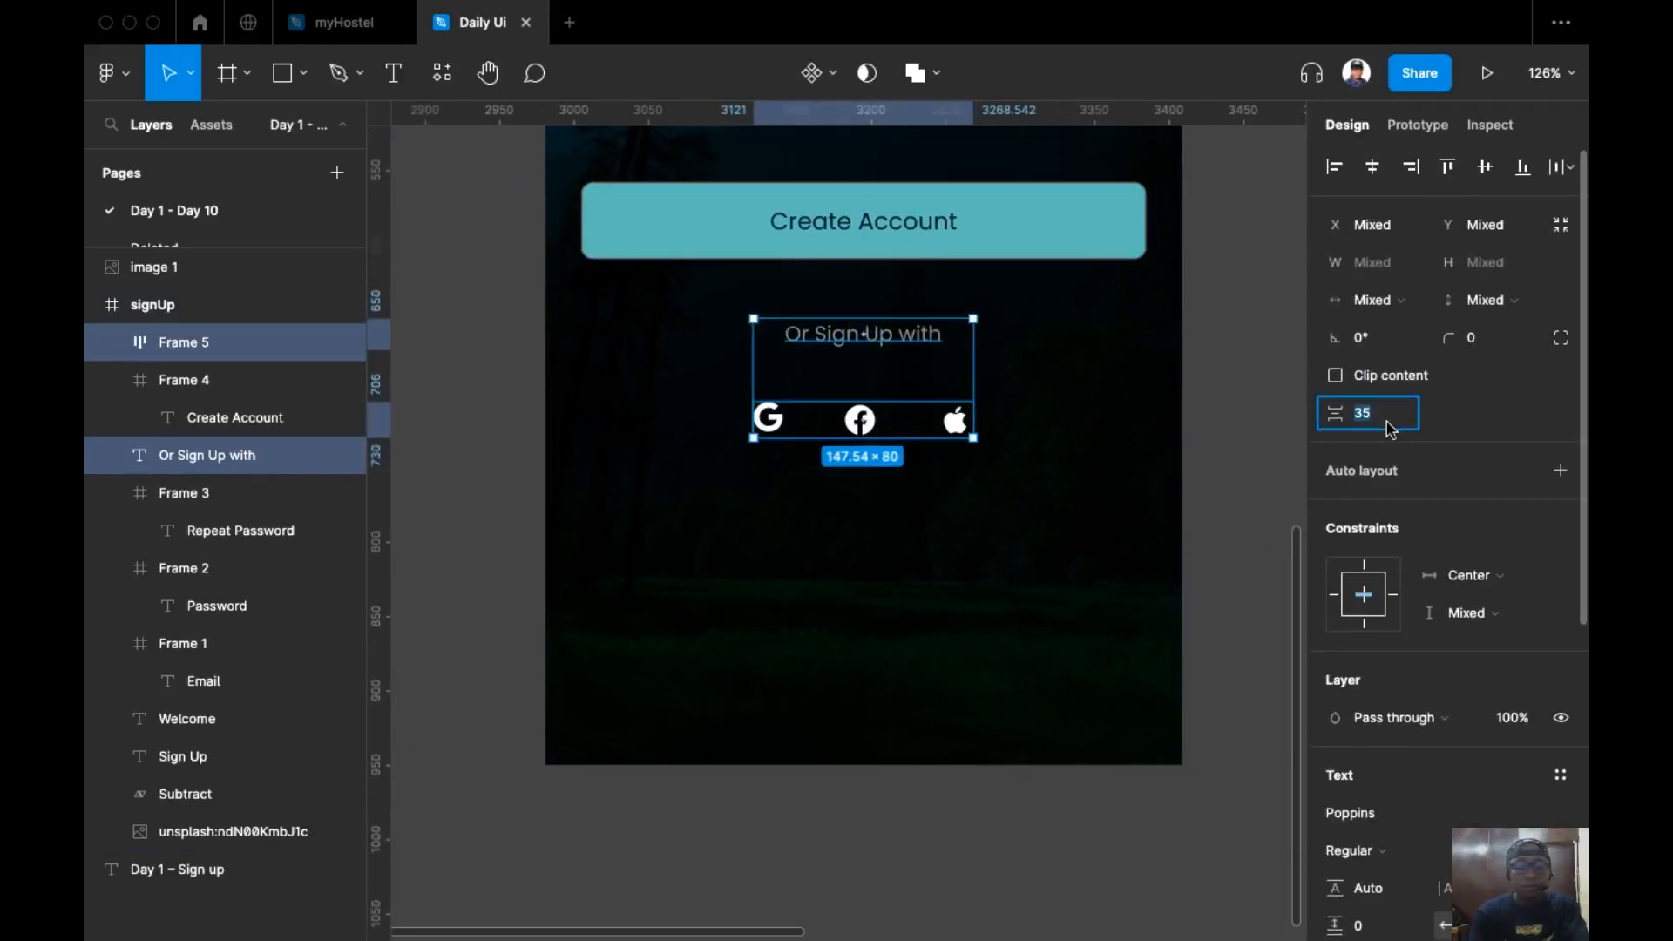
{"action": "type", "text": "40"}
{"action": "key", "text": "Return"}
{"action": "key", "text": "Escape"}
{"action": "scroll", "coordinate": [1155, 515], "scroll_direction": "down", "scroll_amount": 1}
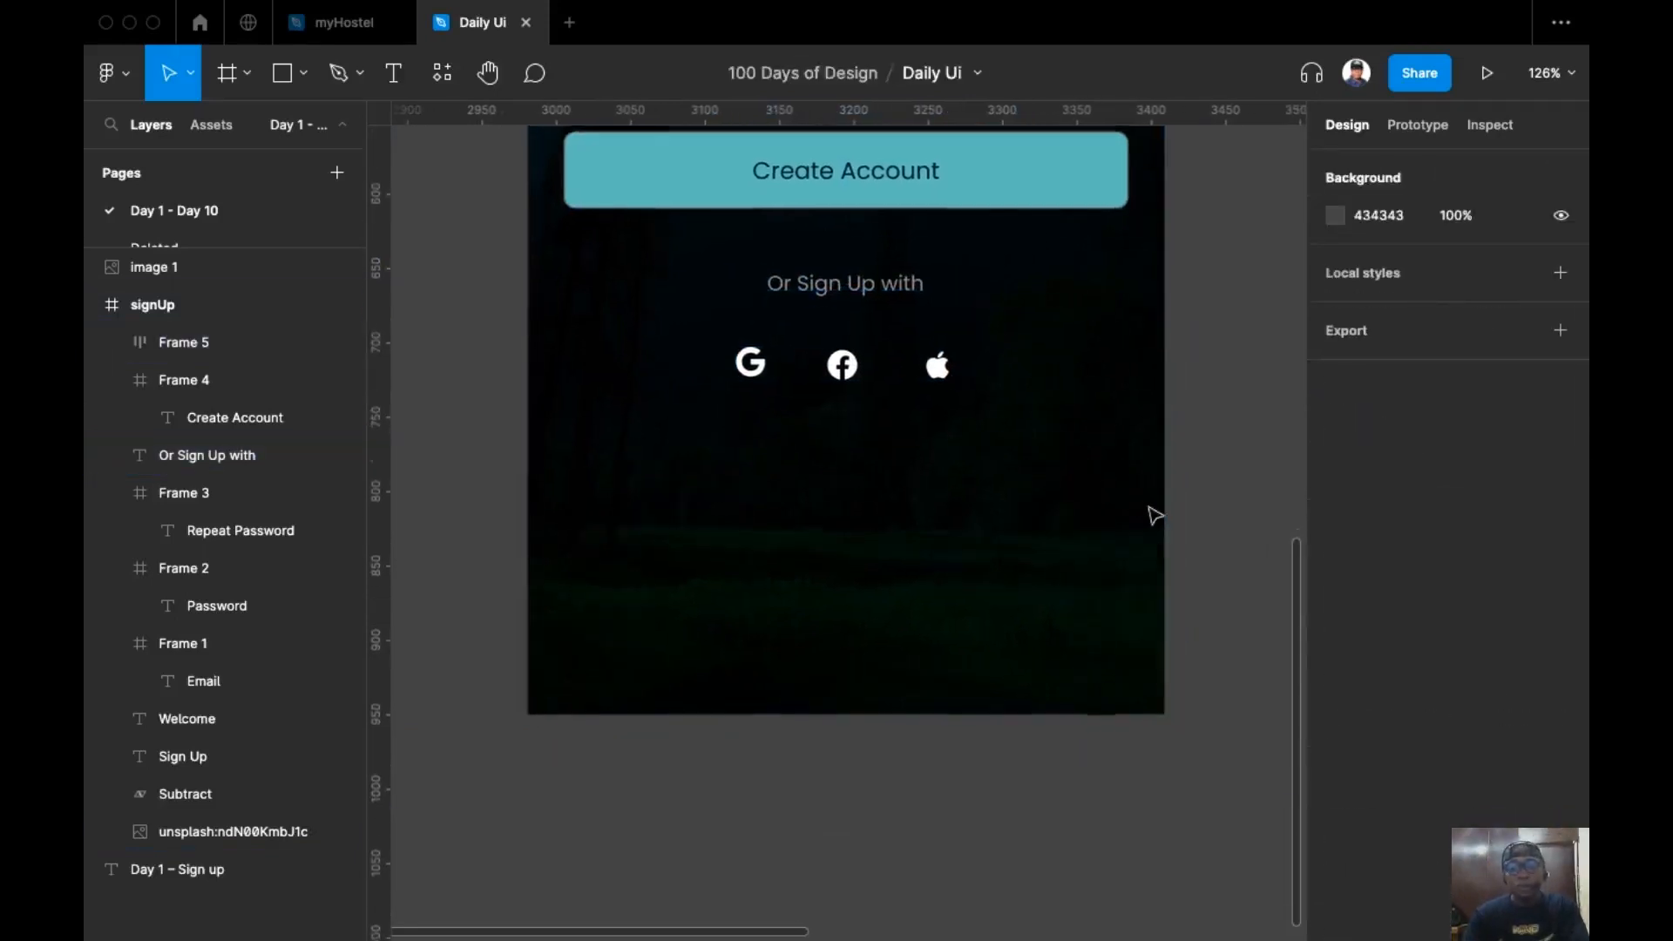
Step: Duplicate the "Or Sign Up with" text below the social icons and change the copy to "Already have account? Login"
{"action": "scroll", "coordinate": [1090, 557], "scroll_direction": "up", "scroll_amount": 2}
{"action": "scroll", "coordinate": [1090, 558], "scroll_direction": "left", "scroll_amount": 3}
{"action": "left_click", "coordinate": [728, 351], "text": "super"}
{"action": "left_click_drag", "start_coordinate": [729, 351], "coordinate": [740, 581]}
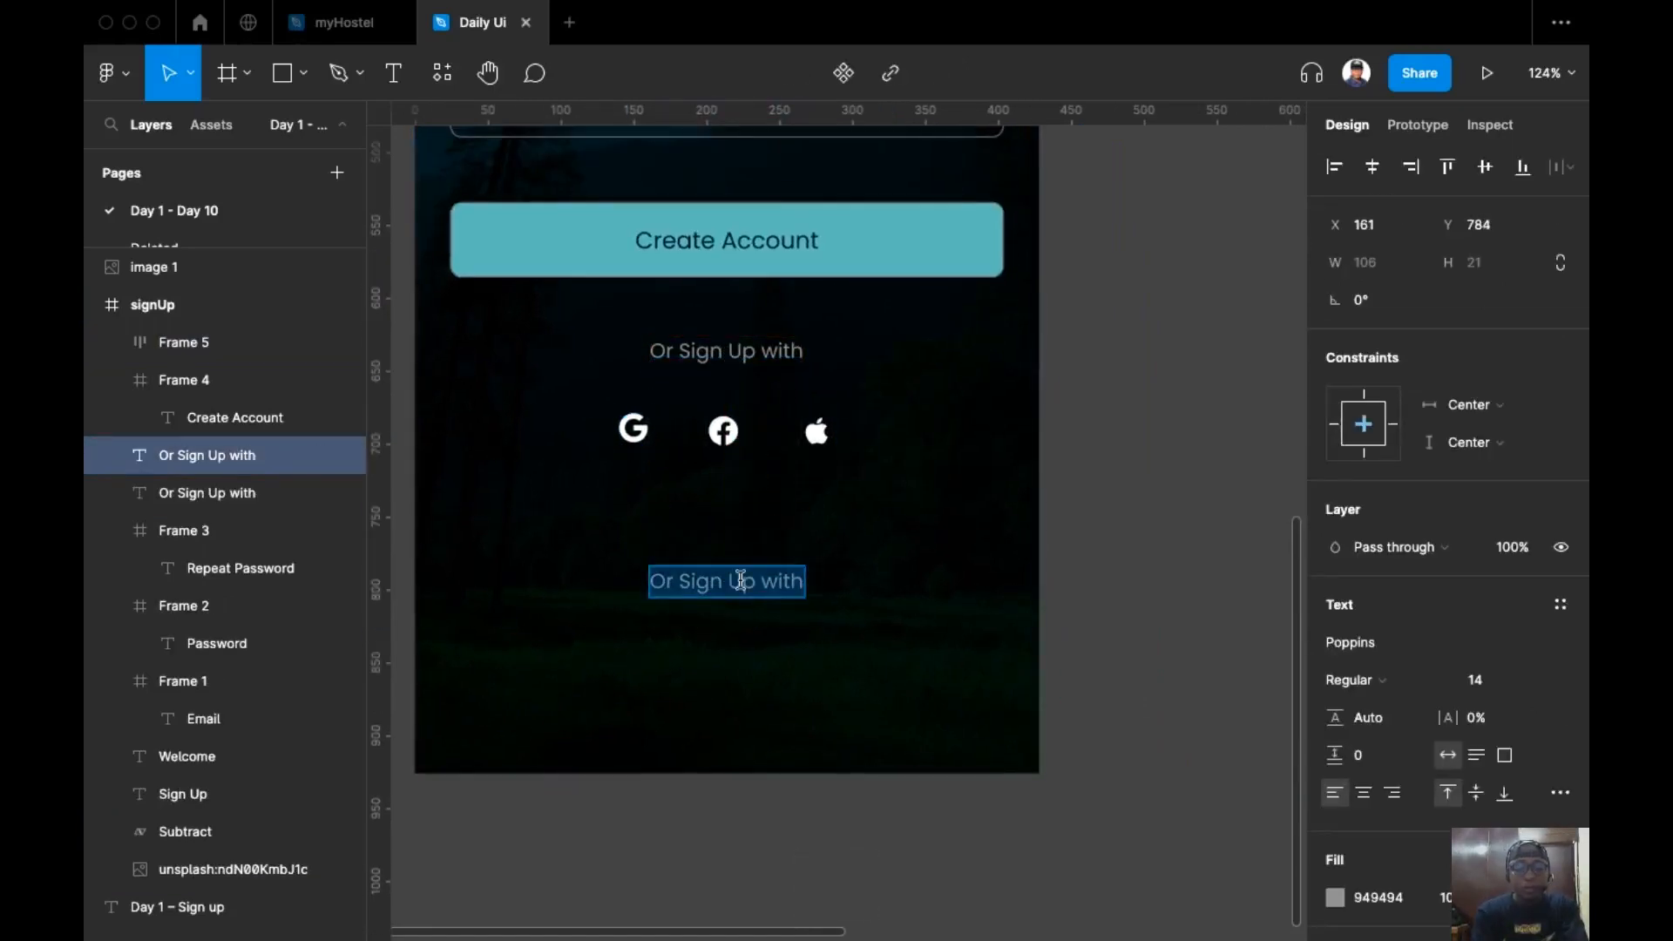
{"action": "type", "text": "Alread"}
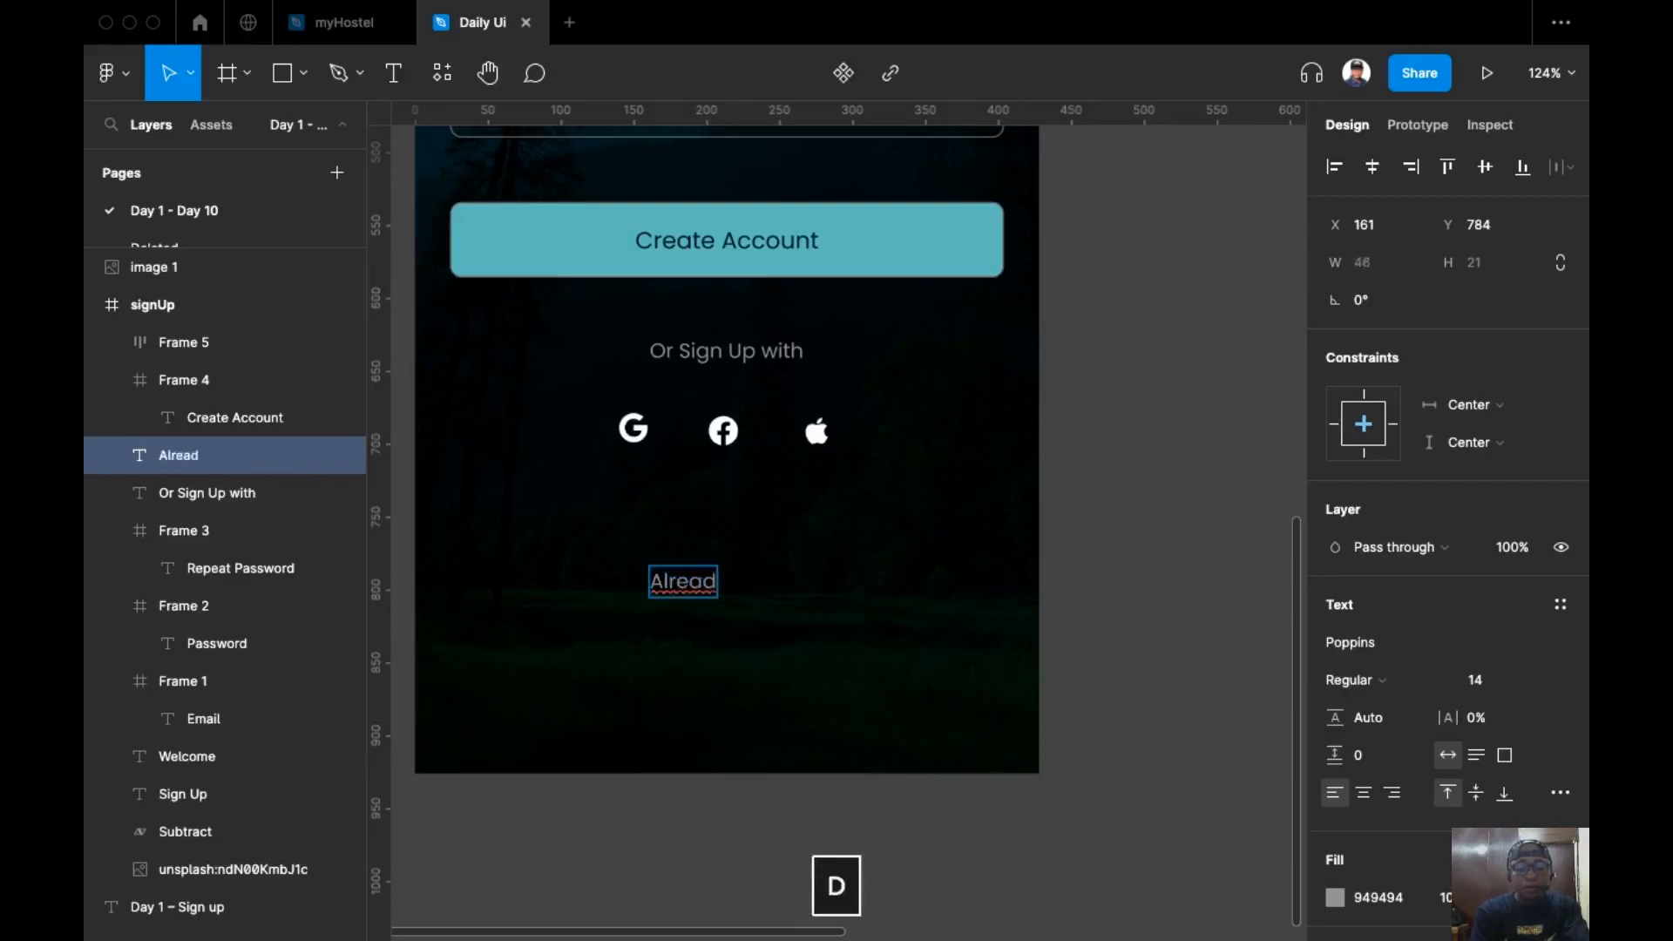
{"action": "type", "text": "y h"}
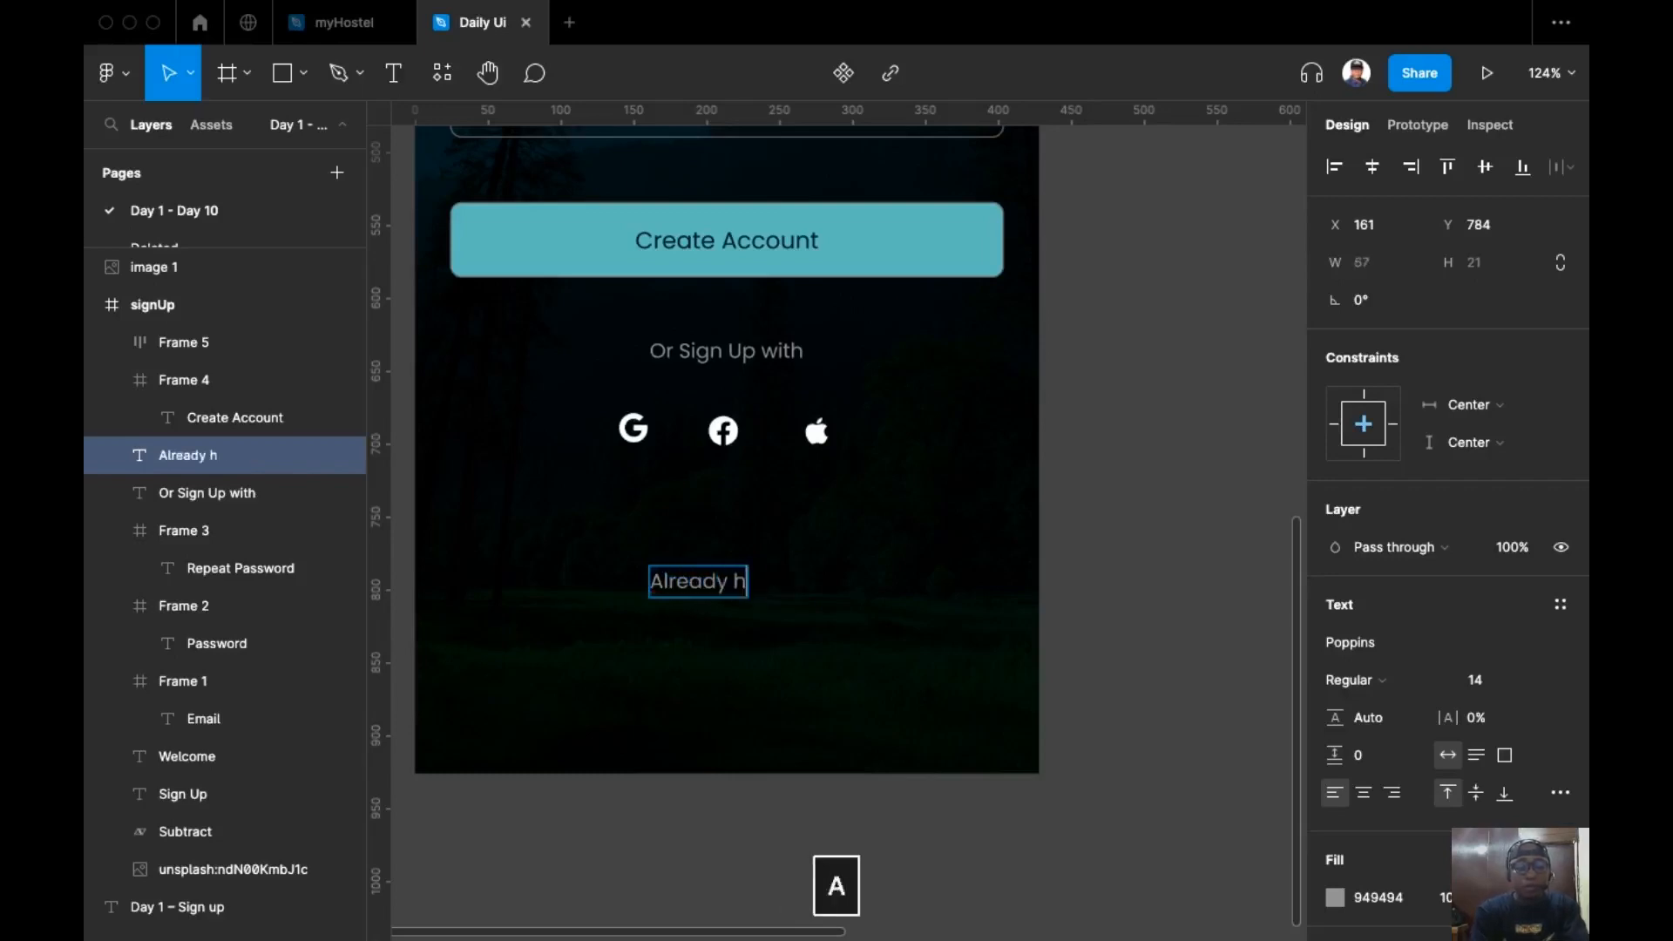
{"action": "type", "text": "ave account? Login"}
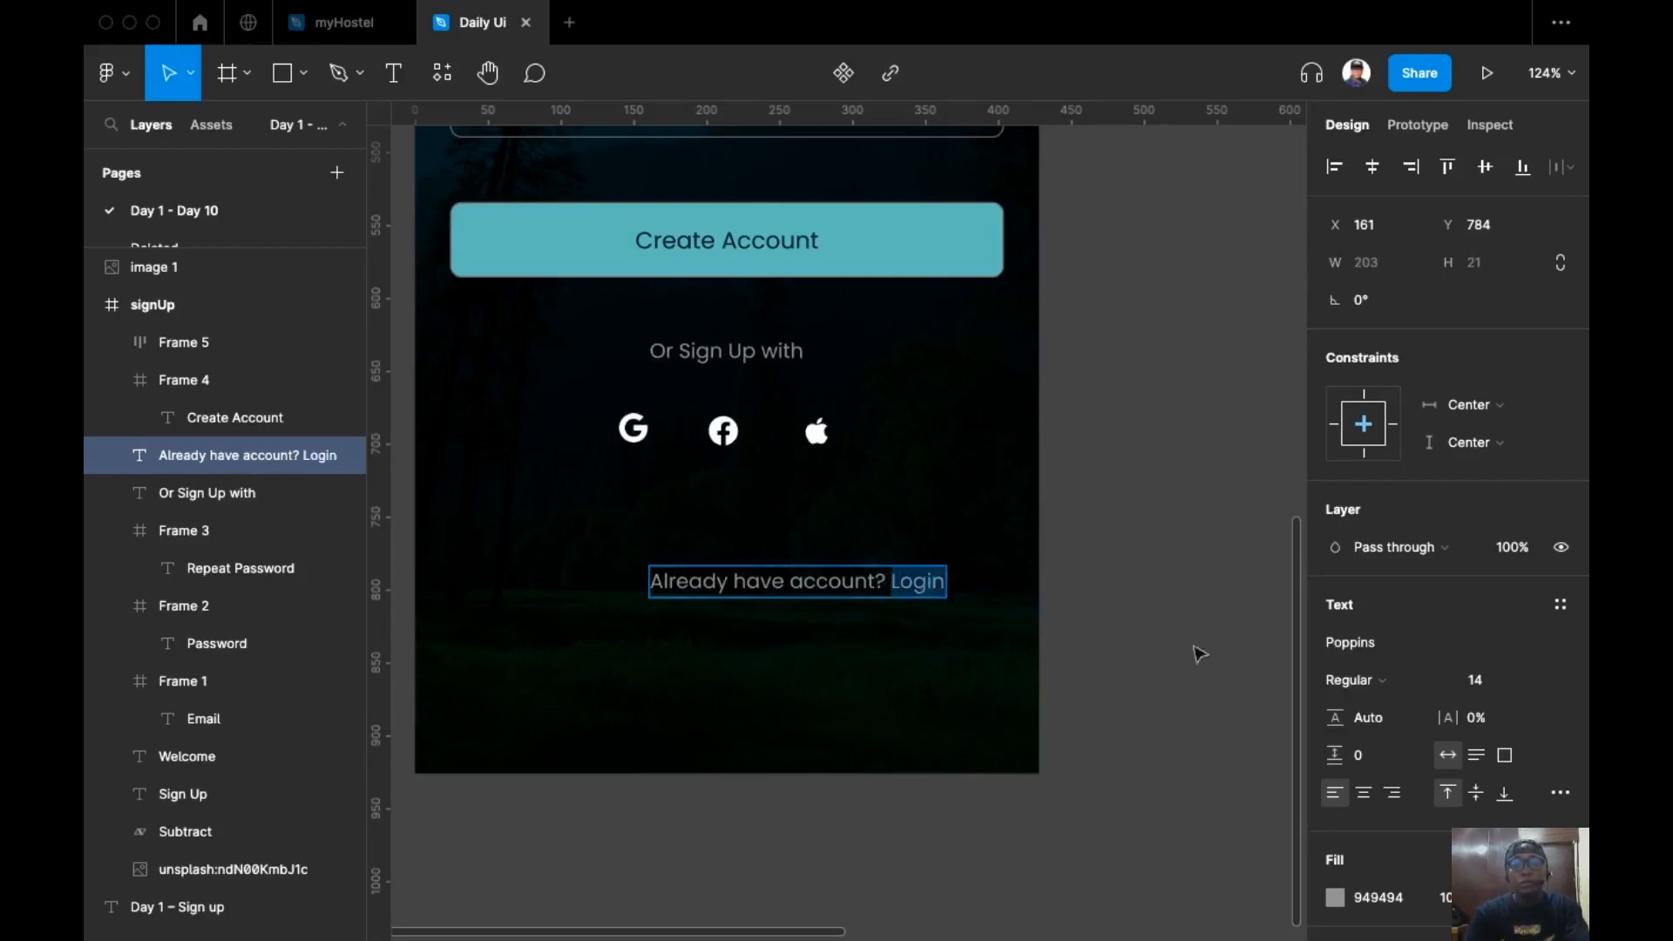
Step: Make the word "Login" bold and recolour it with the Create Account button's teal 63BBBC
{"action": "key", "text": "super+b"}
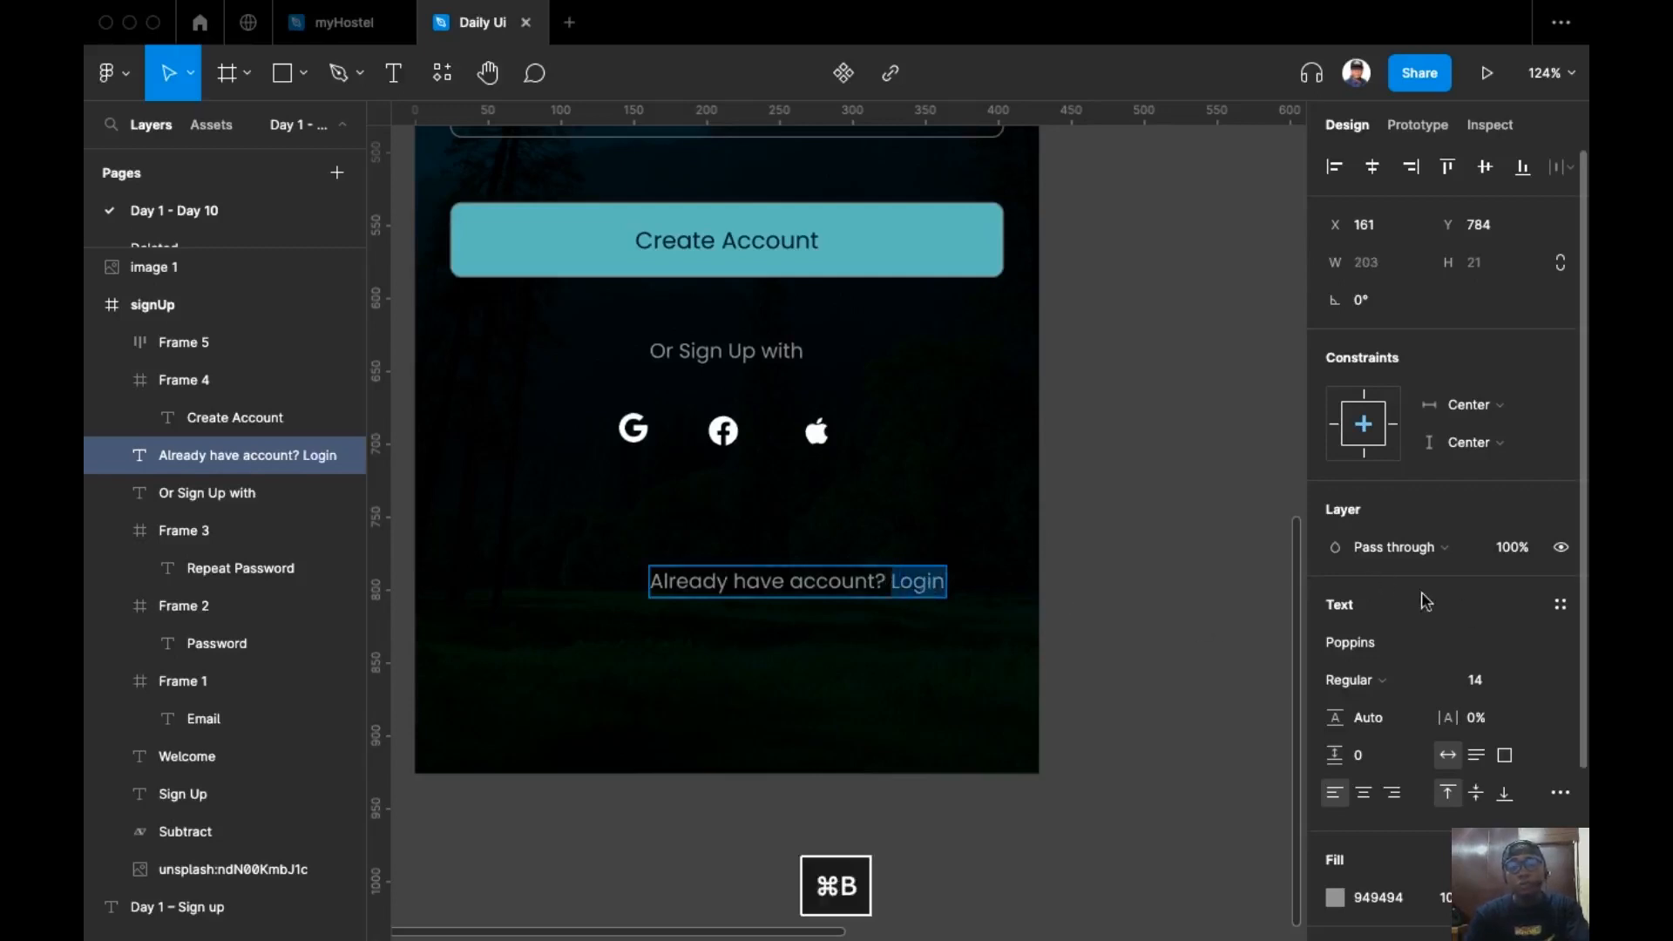
{"action": "double_click", "coordinate": [907, 584]}
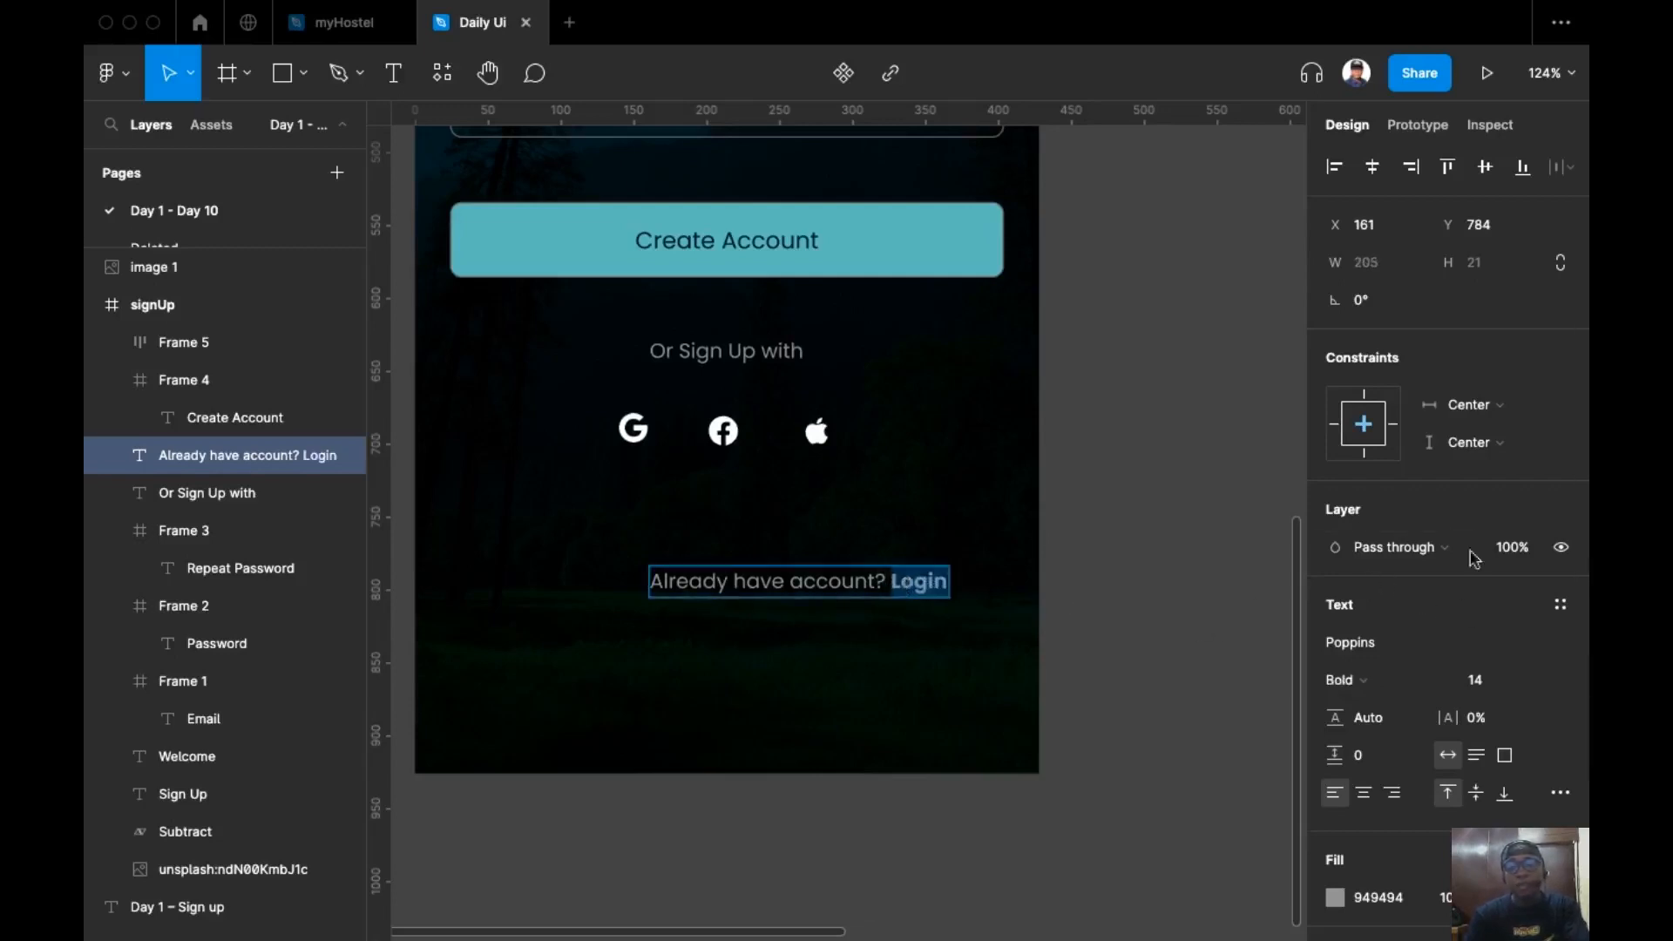
{"action": "left_click", "coordinate": [1336, 897]}
{"action": "left_click", "coordinate": [1058, 689]}
{"action": "left_click", "coordinate": [874, 248]}
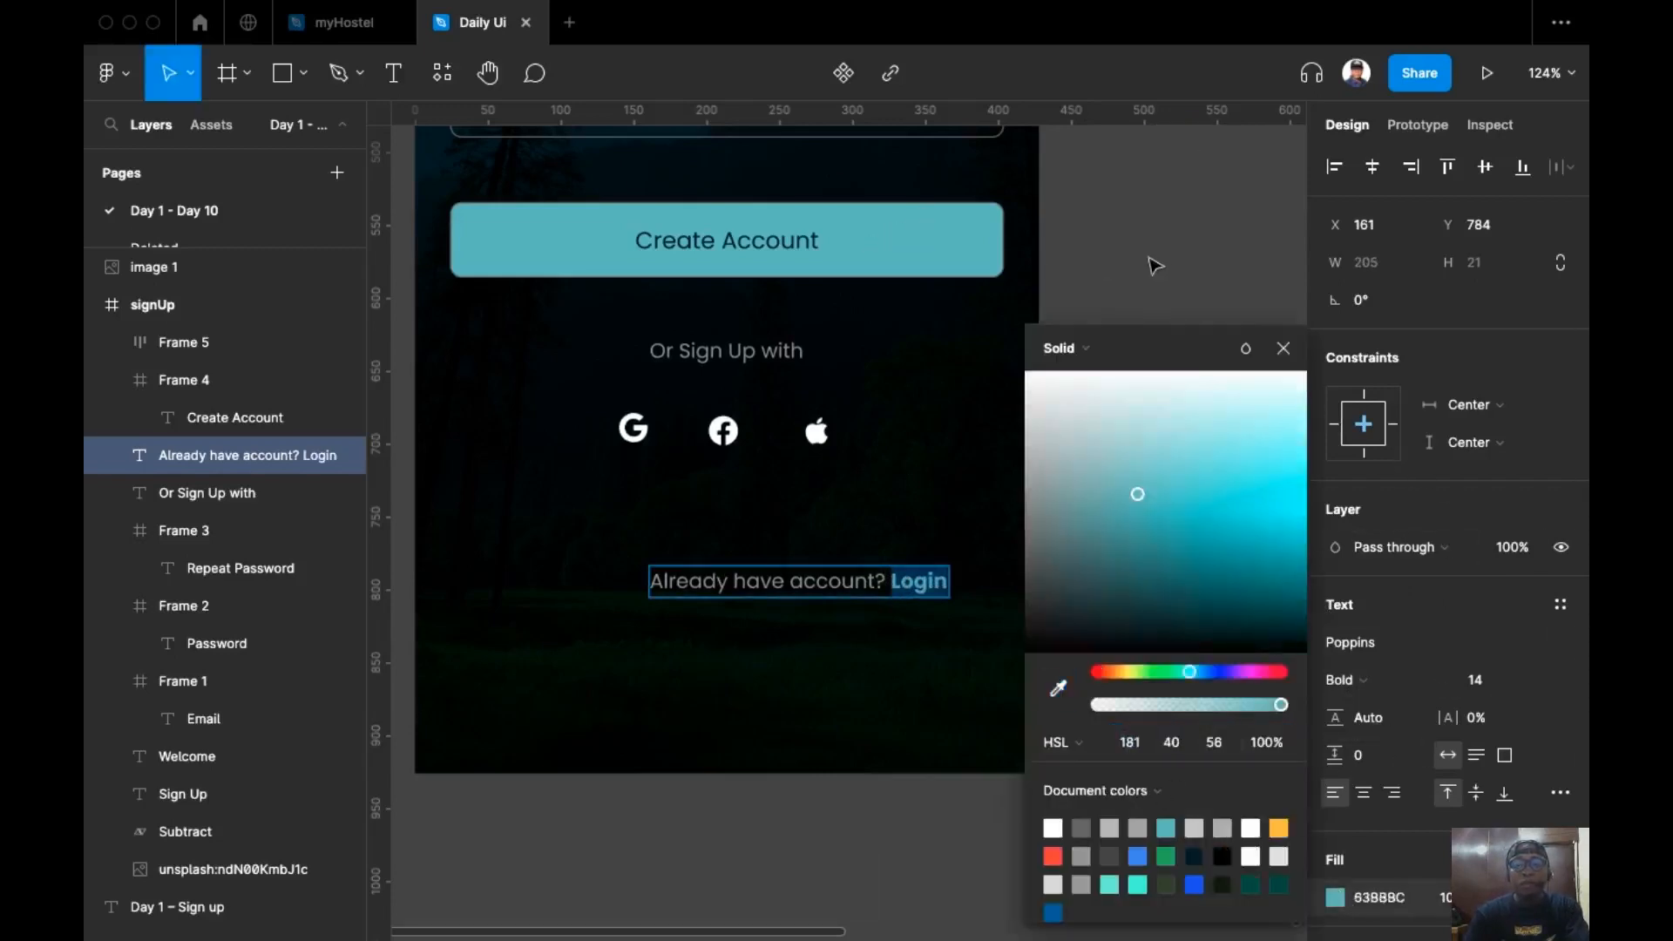
{"action": "left_click", "coordinate": [1152, 264]}
{"action": "left_click", "coordinate": [1168, 269]}
Step: Centre the "Already have account? Login" text horizontally and set its vertical spacing from the icon row to 40
{"action": "left_click_drag", "start_coordinate": [874, 707], "coordinate": [1069, 866]}
{"action": "left_click_drag", "start_coordinate": [941, 713], "coordinate": [961, 710]}
{"action": "left_click", "coordinate": [200, 341], "text": "shift"}
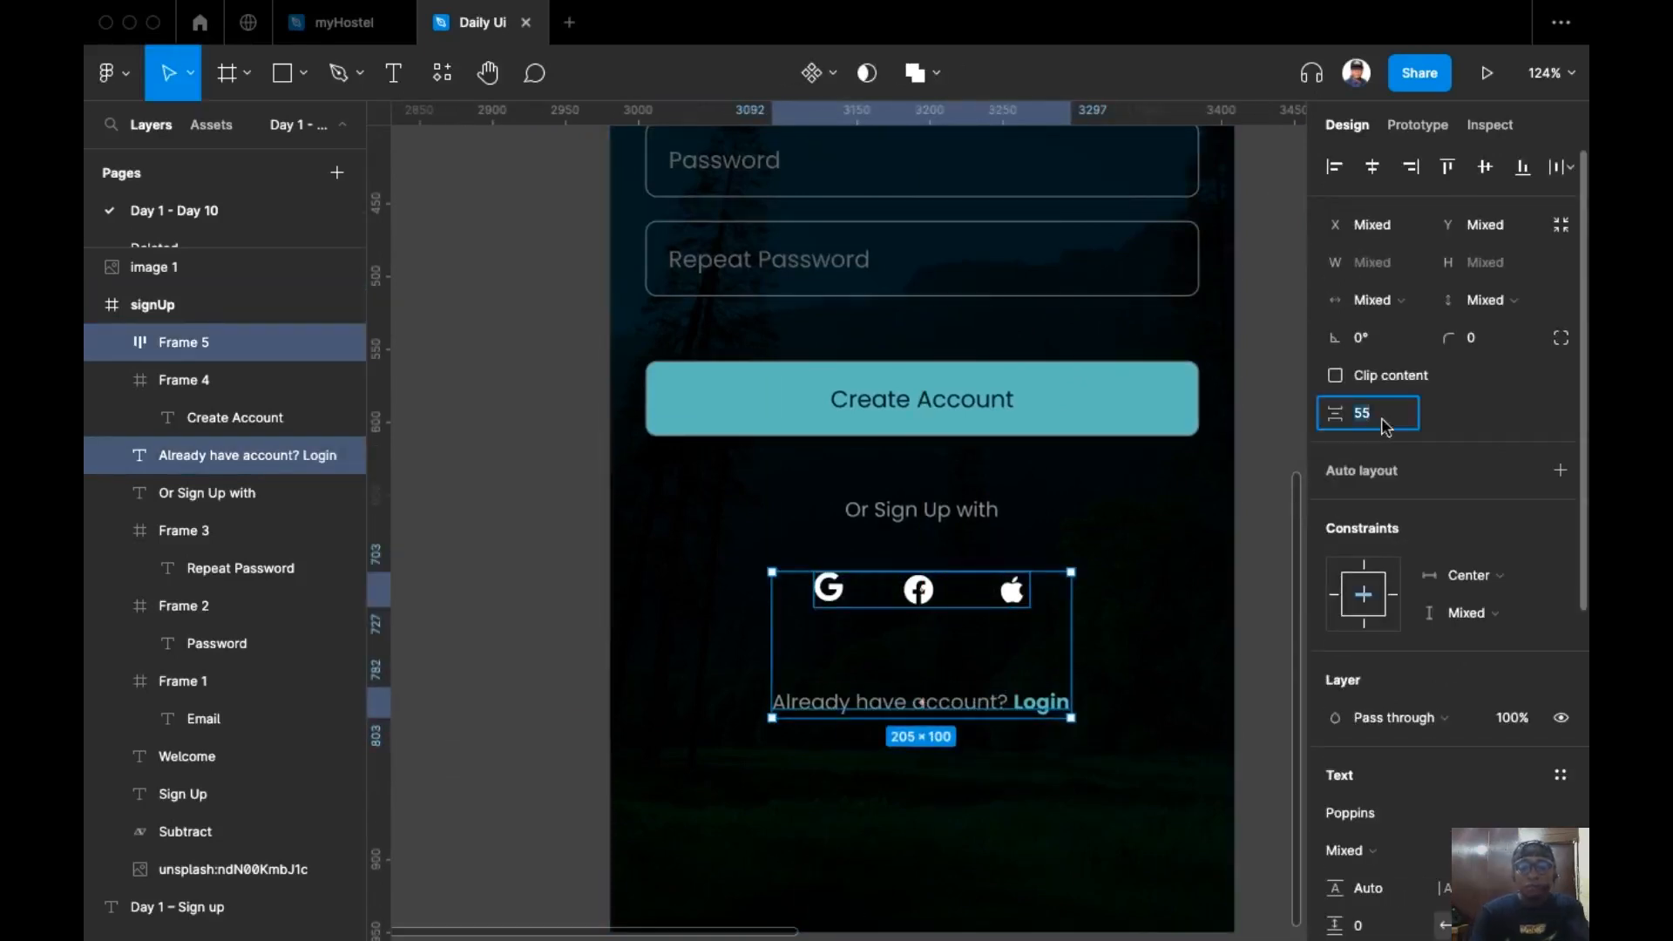
{"action": "type", "text": "40"}
{"action": "key", "text": "Return"}
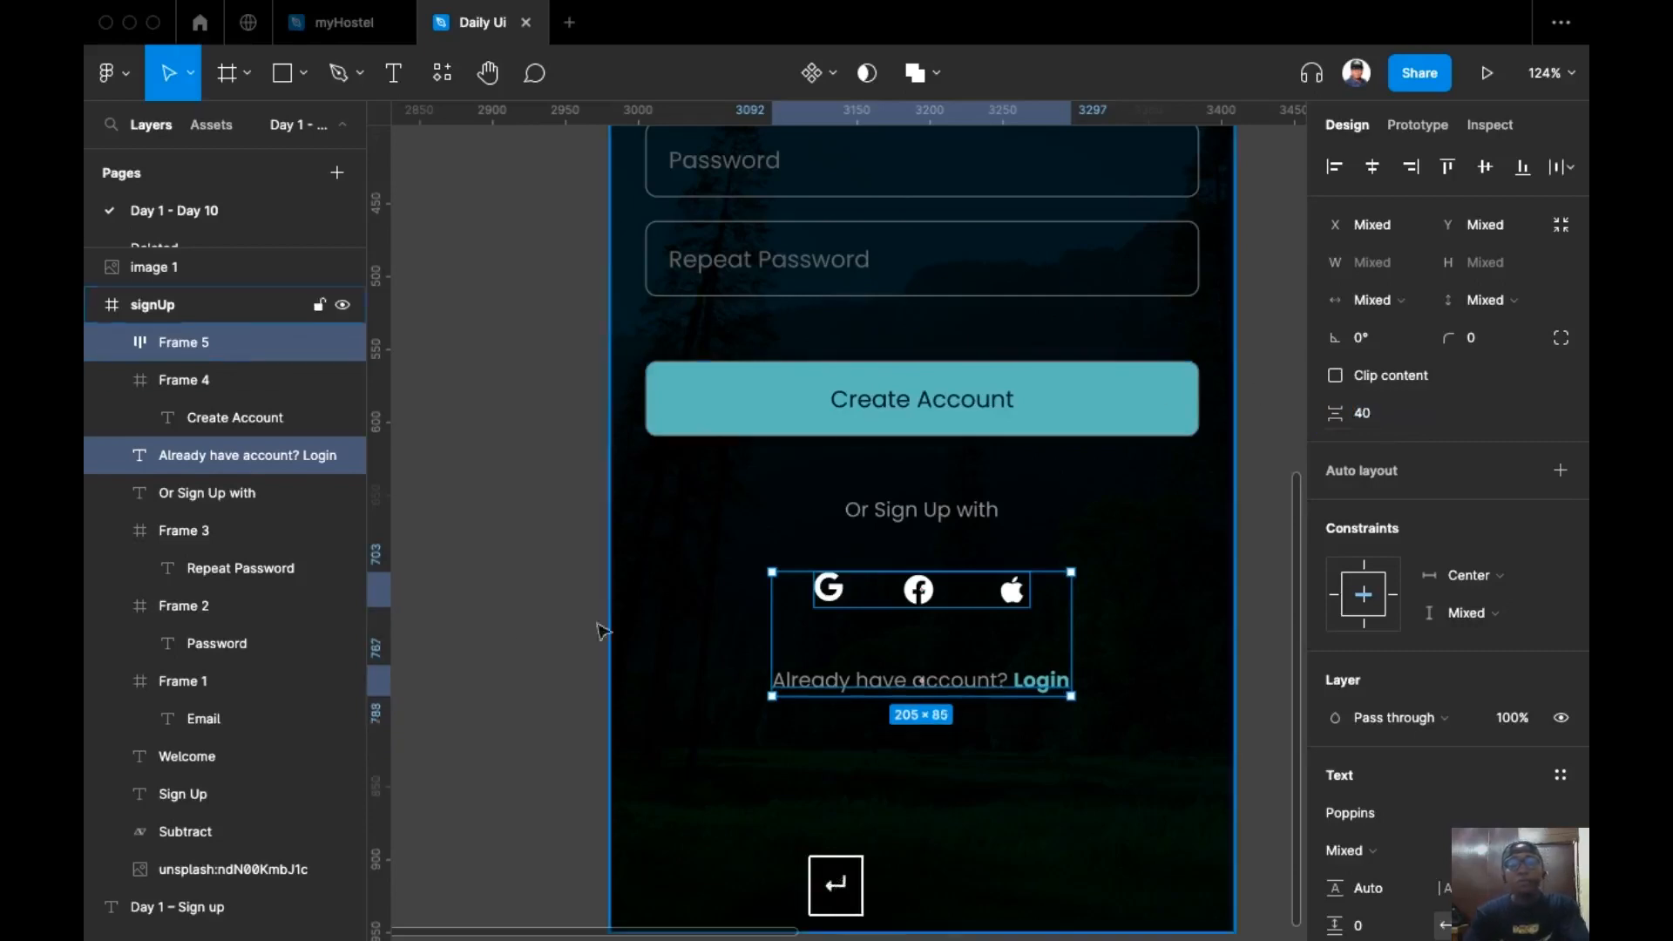
{"action": "left_click", "coordinate": [540, 634]}
{"action": "left_click", "coordinate": [1029, 682]}
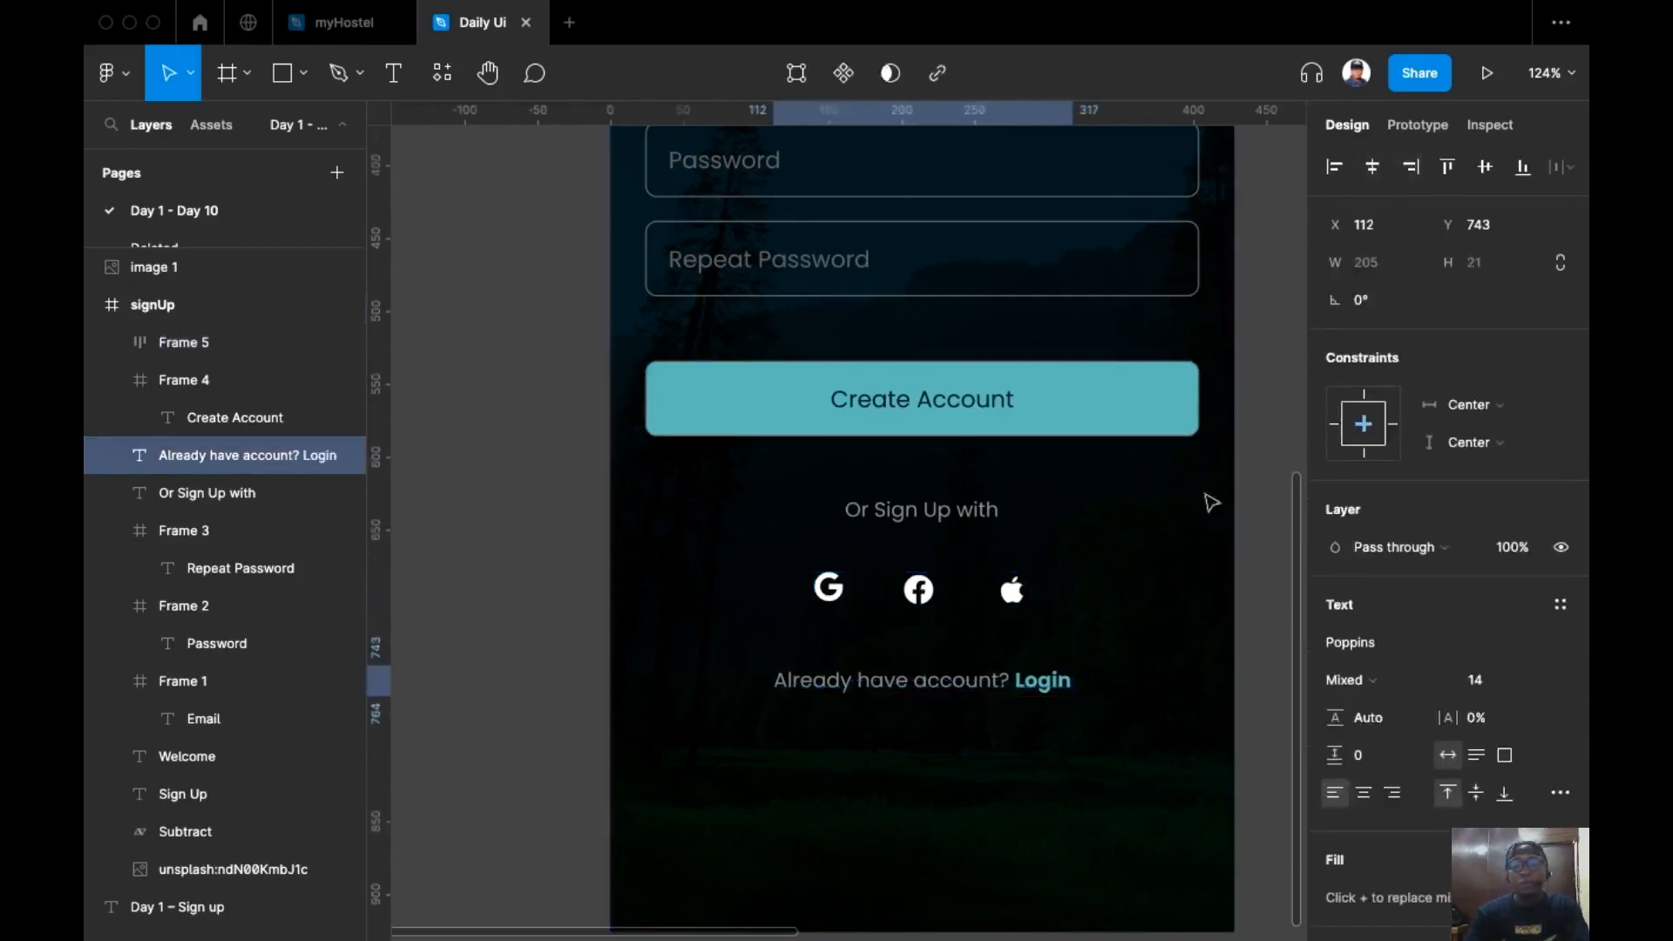
Step: Examine the whole sign-up screen together with its title and the neighbouring colour palette
{"action": "scroll", "coordinate": [1075, 428], "scroll_direction": "down", "scroll_amount": 3}
{"action": "scroll", "coordinate": [1075, 429], "scroll_direction": "right", "scroll_amount": 3}
{"action": "scroll", "coordinate": [1075, 428], "scroll_direction": "down", "scroll_amount": 5}
{"action": "left_click", "coordinate": [1175, 425]}
{"action": "left_click_drag", "start_coordinate": [1175, 426], "coordinate": [1057, 552]}
{"action": "scroll", "coordinate": [1090, 454], "scroll_direction": "up", "scroll_amount": 1}
{"action": "left_click_drag", "start_coordinate": [1090, 453], "coordinate": [1077, 495]}
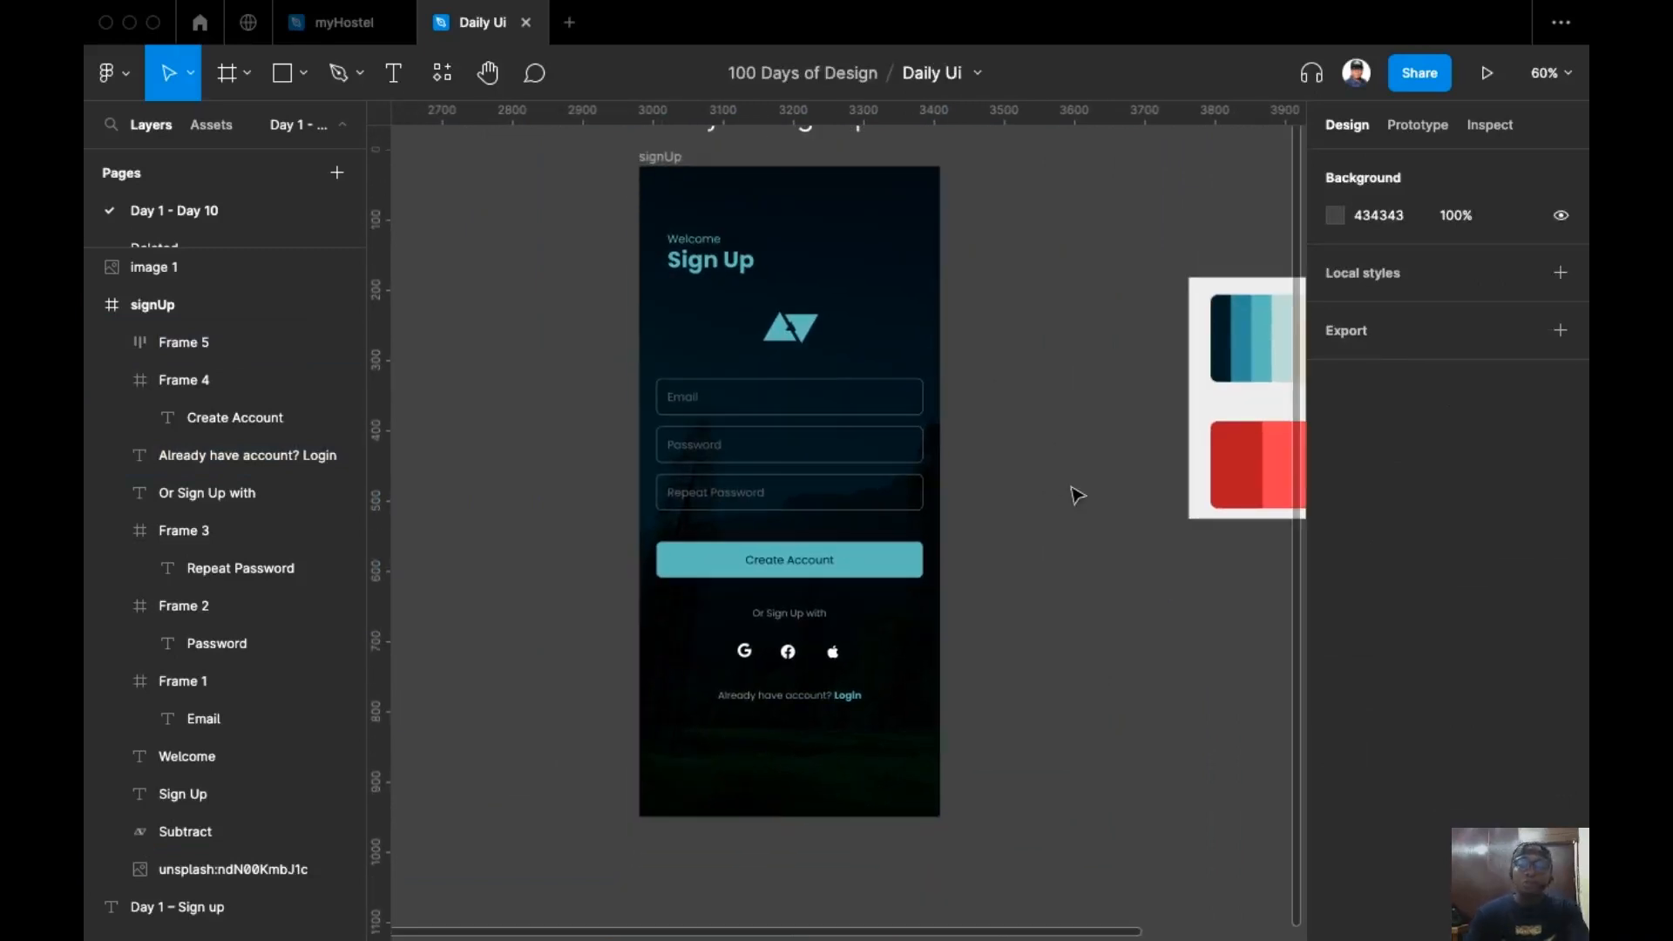
{"action": "scroll", "coordinate": [1087, 398], "scroll_direction": "right", "scroll_amount": 2}
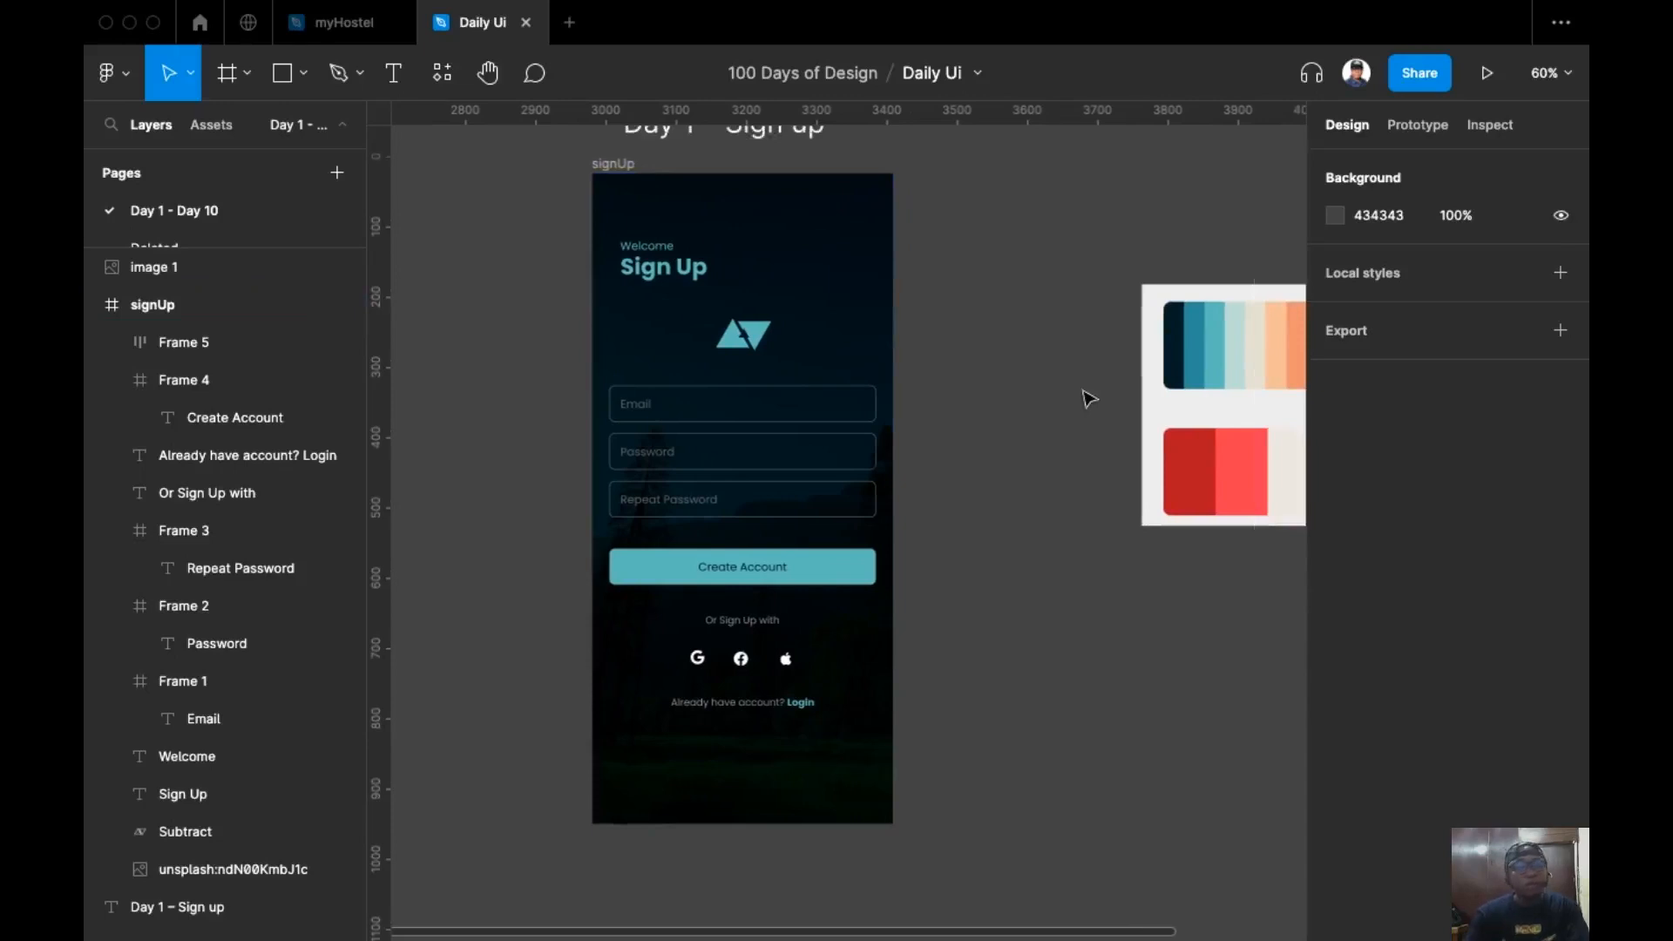
{"action": "left_click_drag", "start_coordinate": [1125, 452], "coordinate": [1040, 477]}
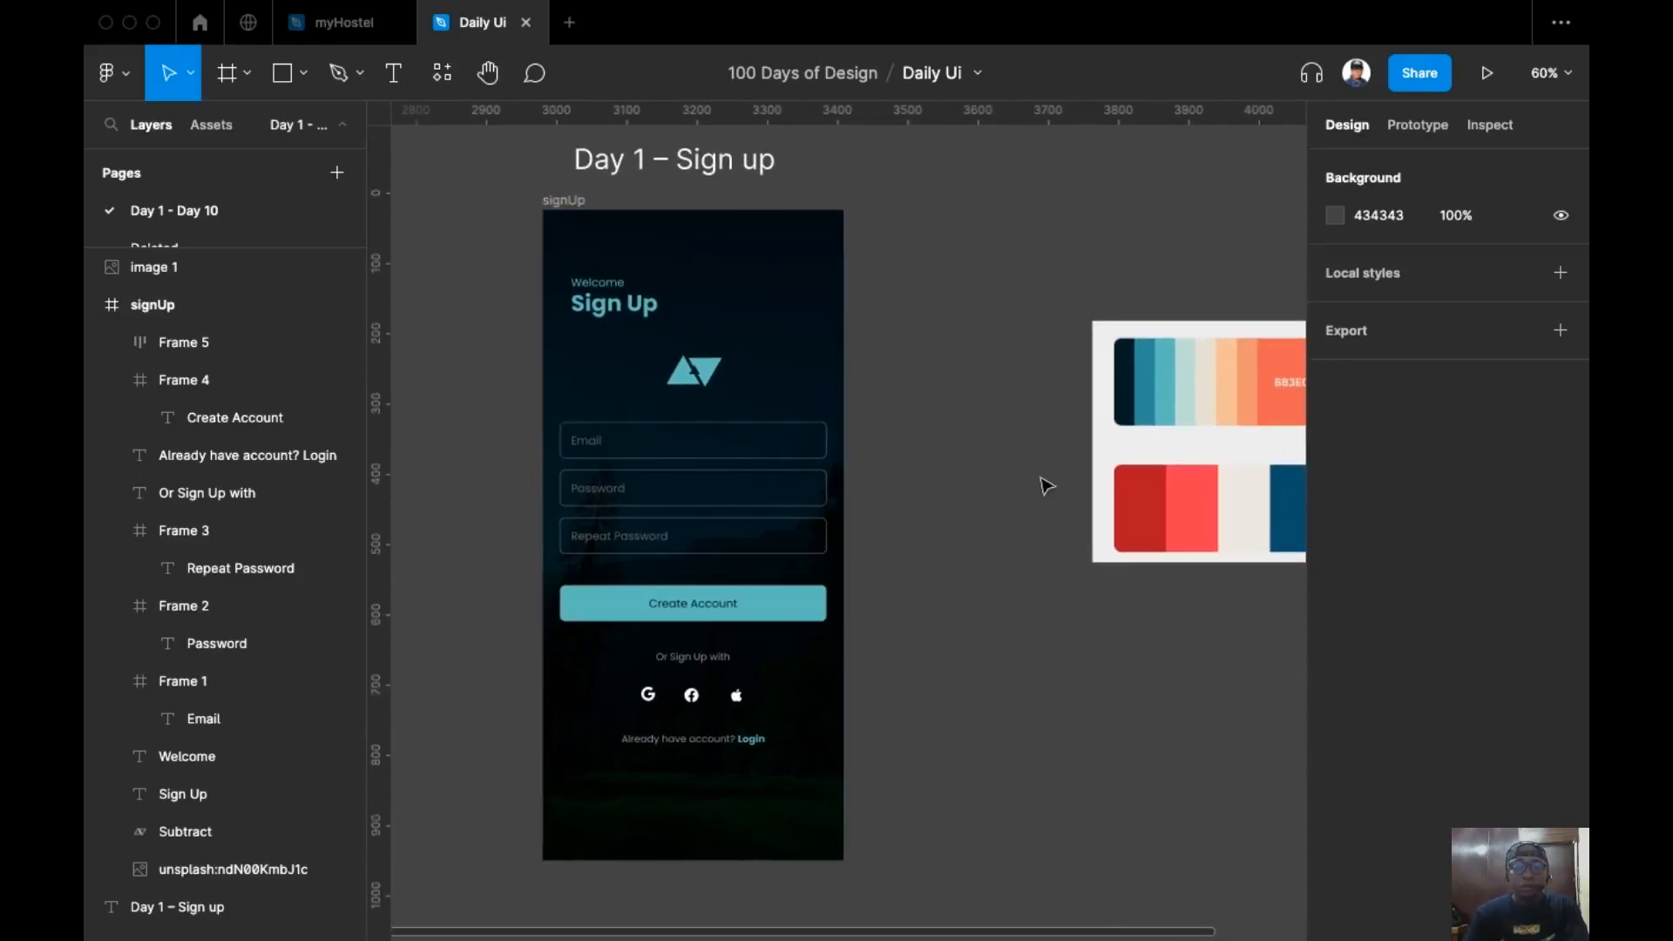